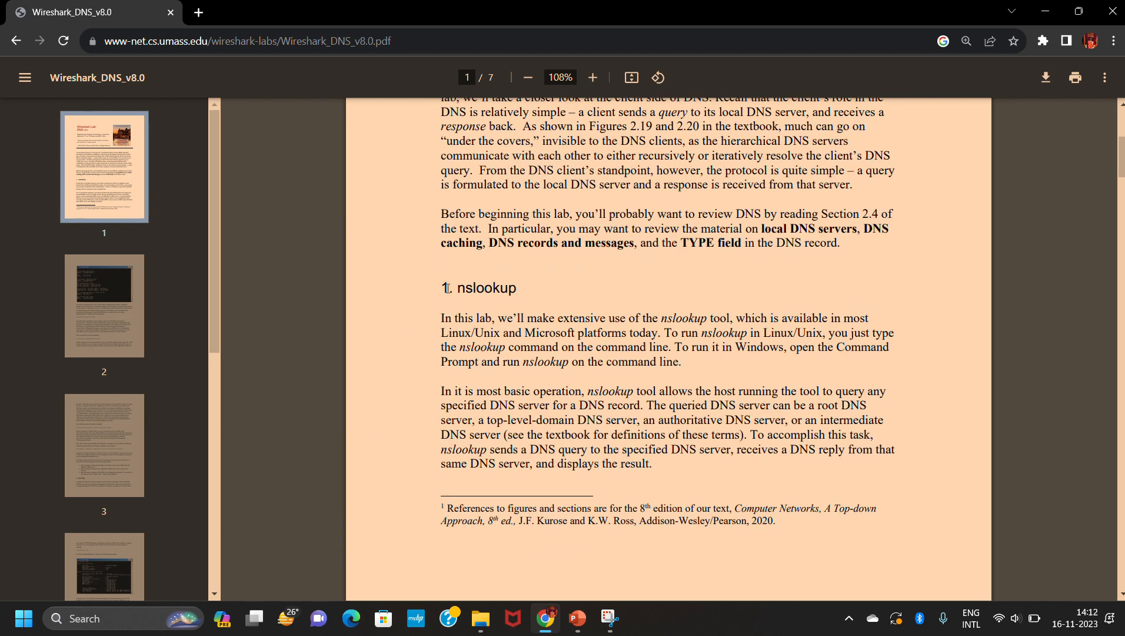
Highlight the "1. nslookup" heading in the lab PDF and read the section's introduction.
drag(425, 287, 526, 283)
scroll(525, 284, up, 4)
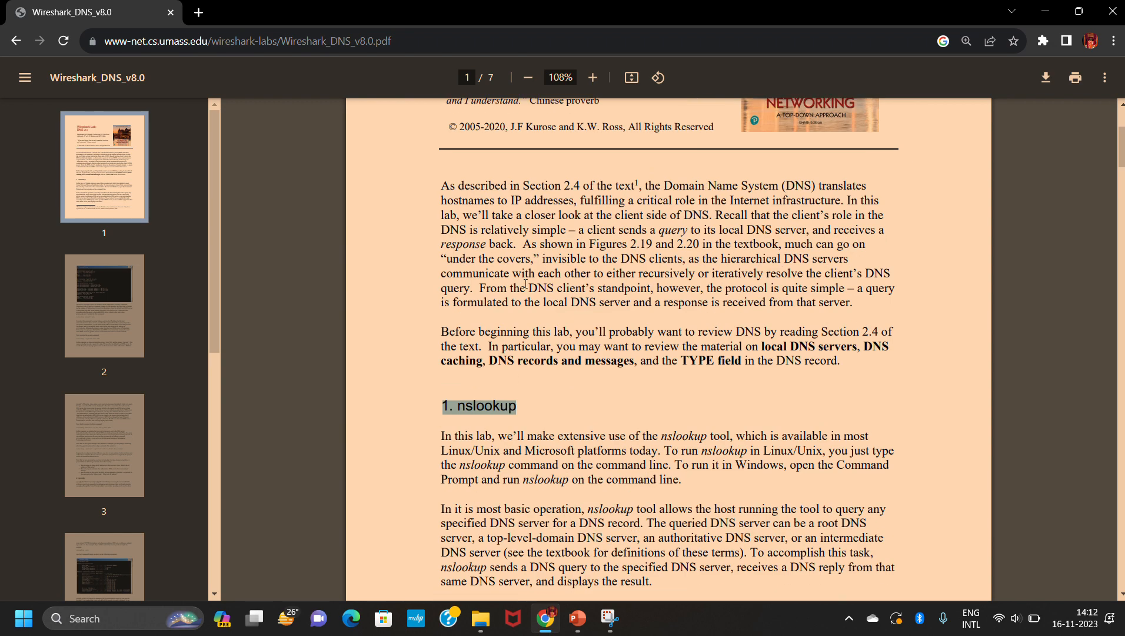
scroll(526, 284, down, 4)
scroll(526, 284, down, 1)
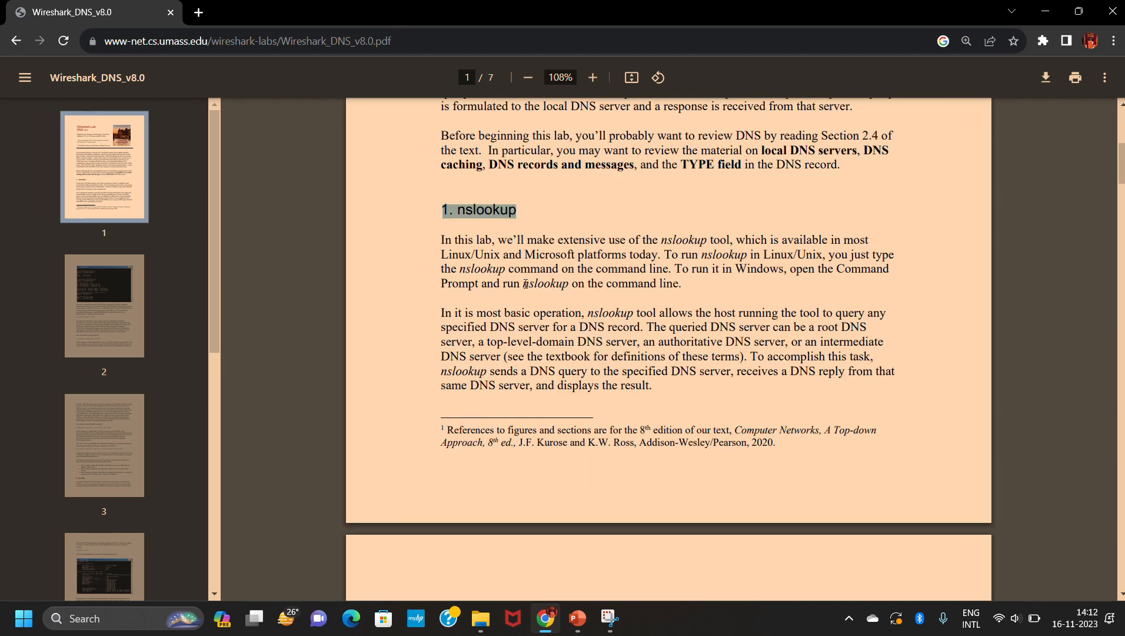
ctrl+scroll(484, 259, up, 2)
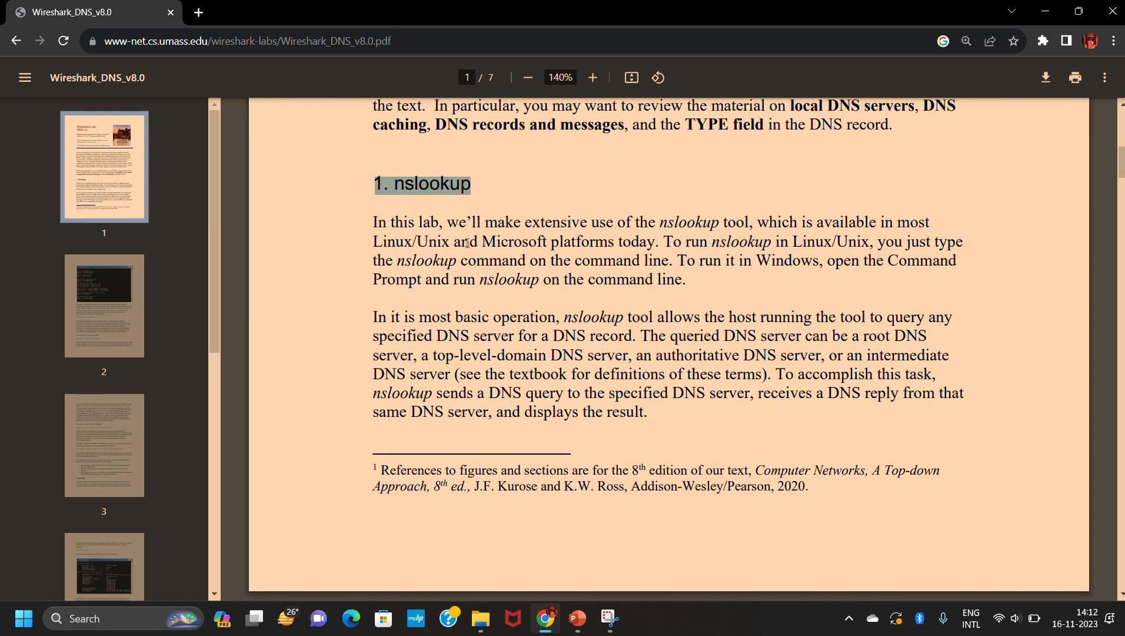
Find Command Prompt with a Windows search for cmd, open it and reposition its window over the PDF.
click(92, 616)
text(cmd)
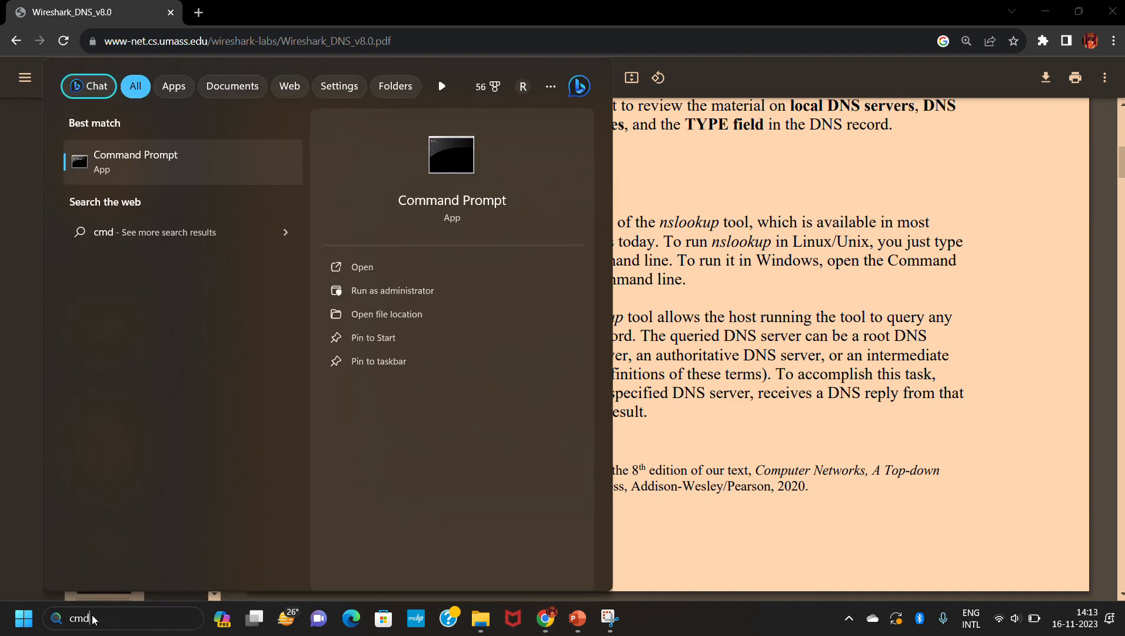
key(Return)
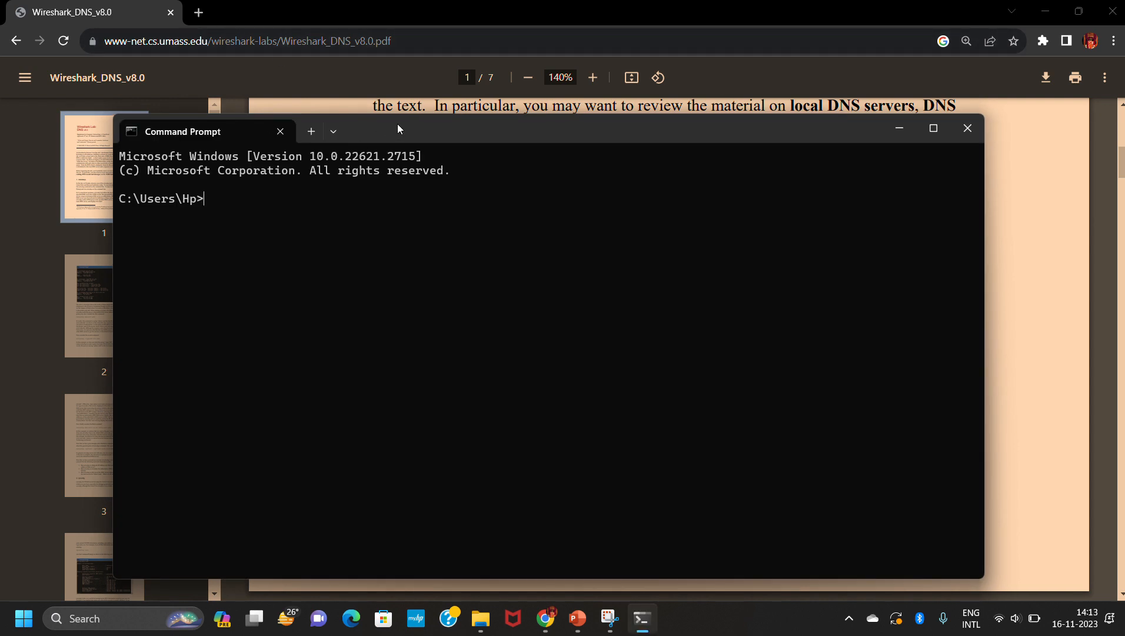
drag(397, 124, 451, 112)
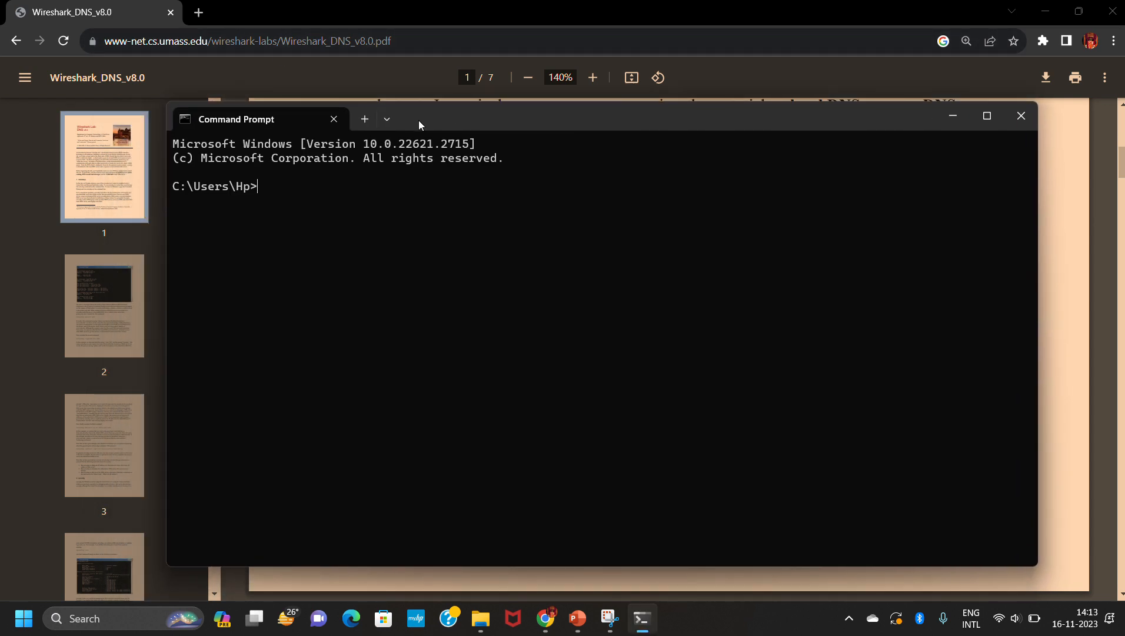
Check the nslookup instructions in the lab PDF, run nslookup without arguments in Command Prompt and exit its interactive mode.
click(352, 62)
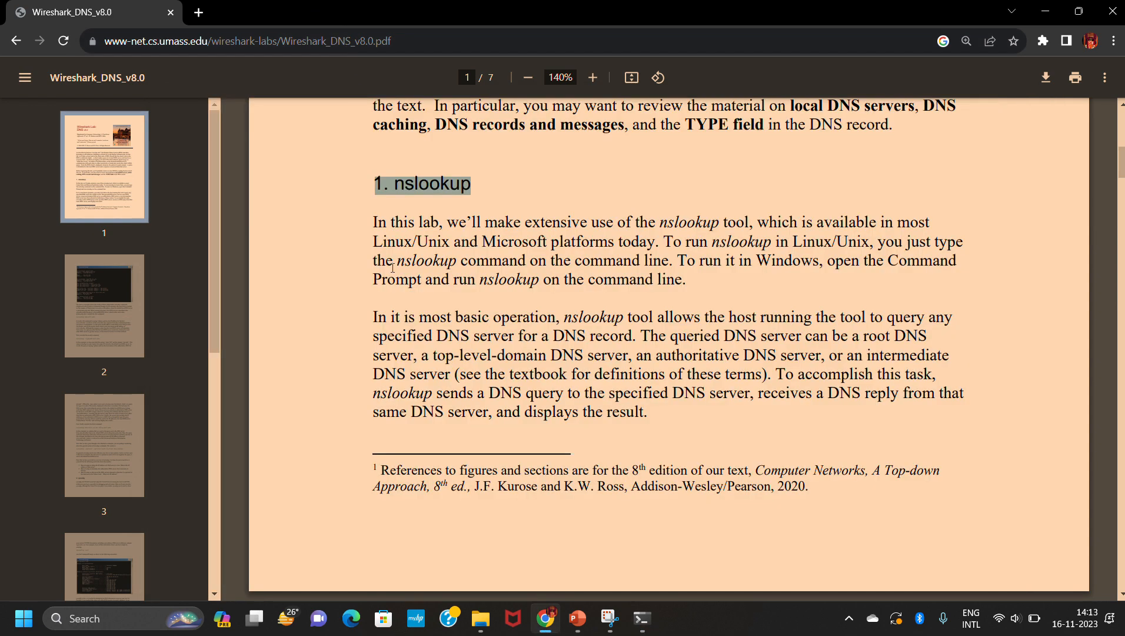
scroll(732, 334, down, 4)
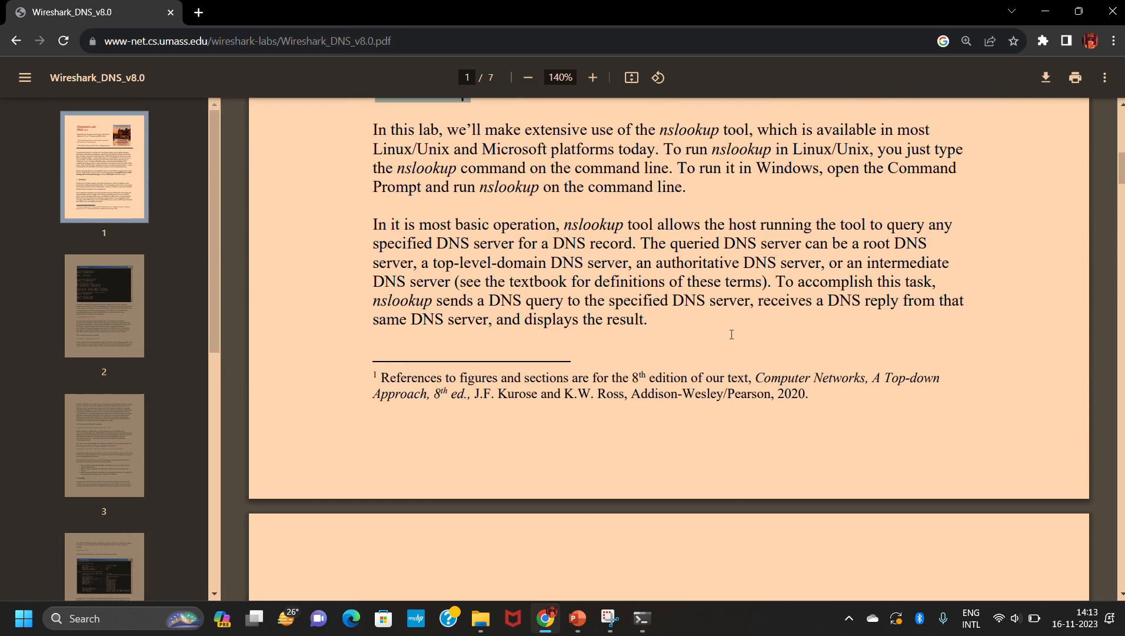
scroll(731, 334, down, 8)
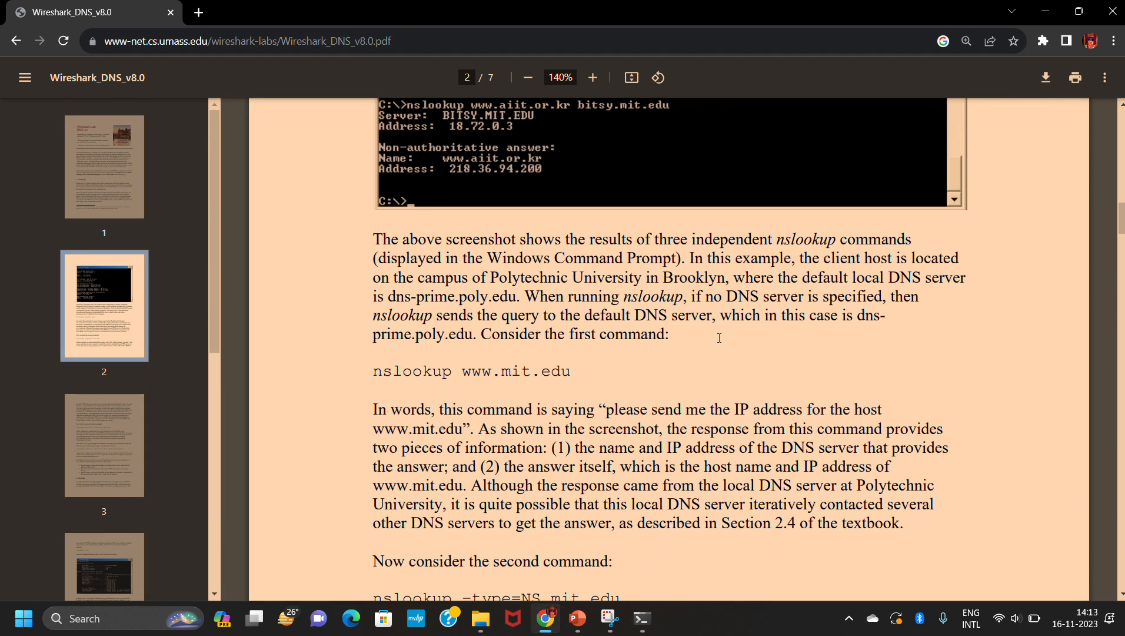
key(alt+Tab)
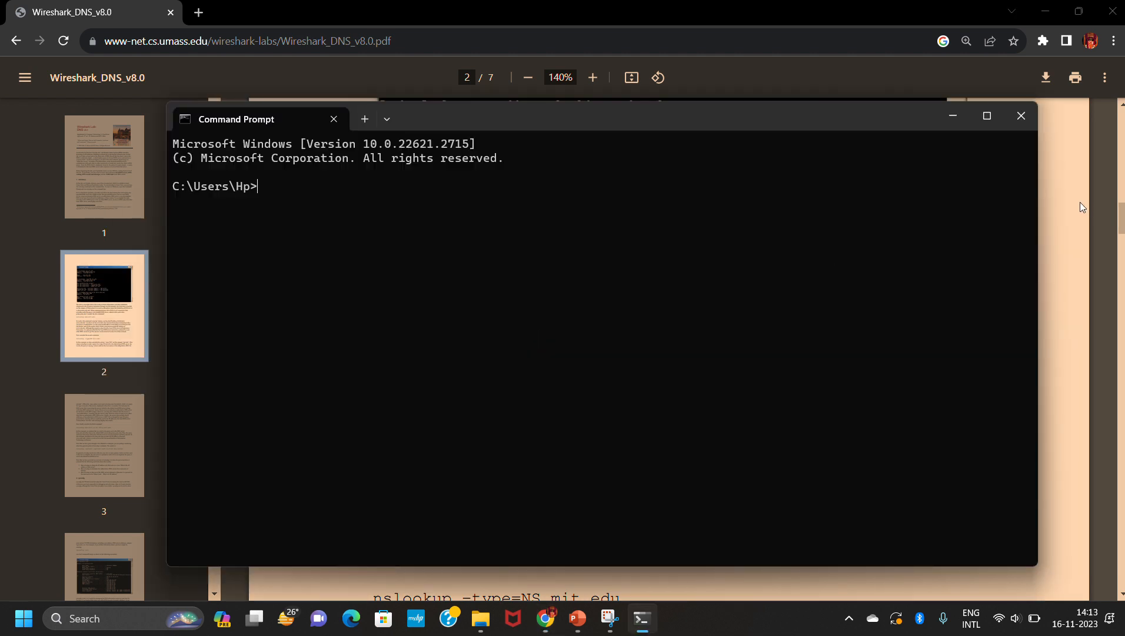
text(nslookup)
key(Return)
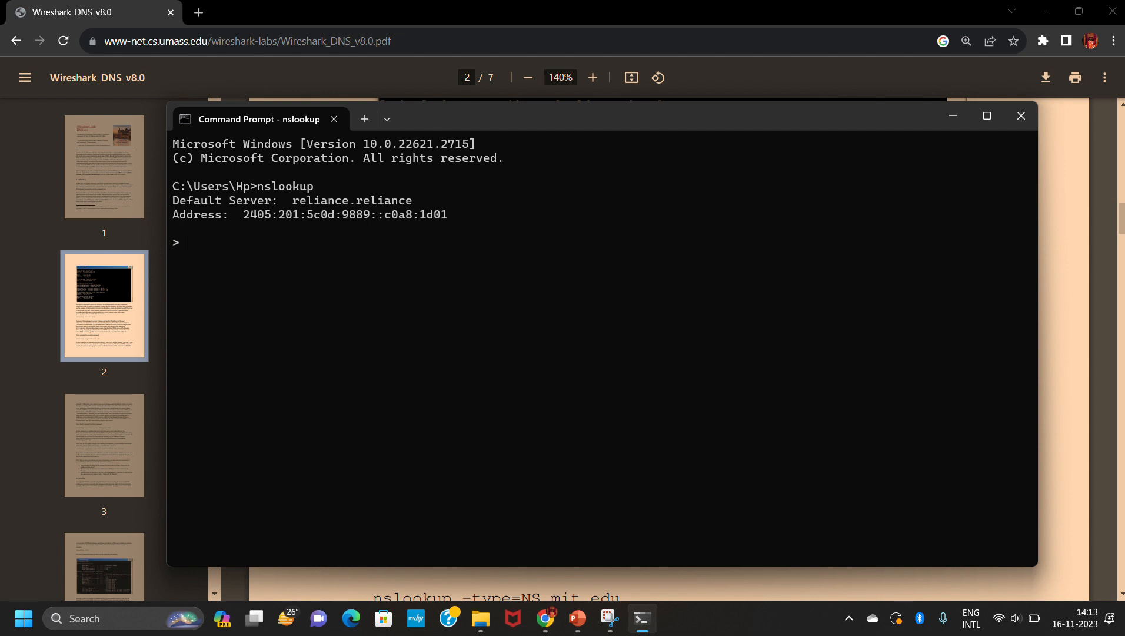
key(ctrl+c)
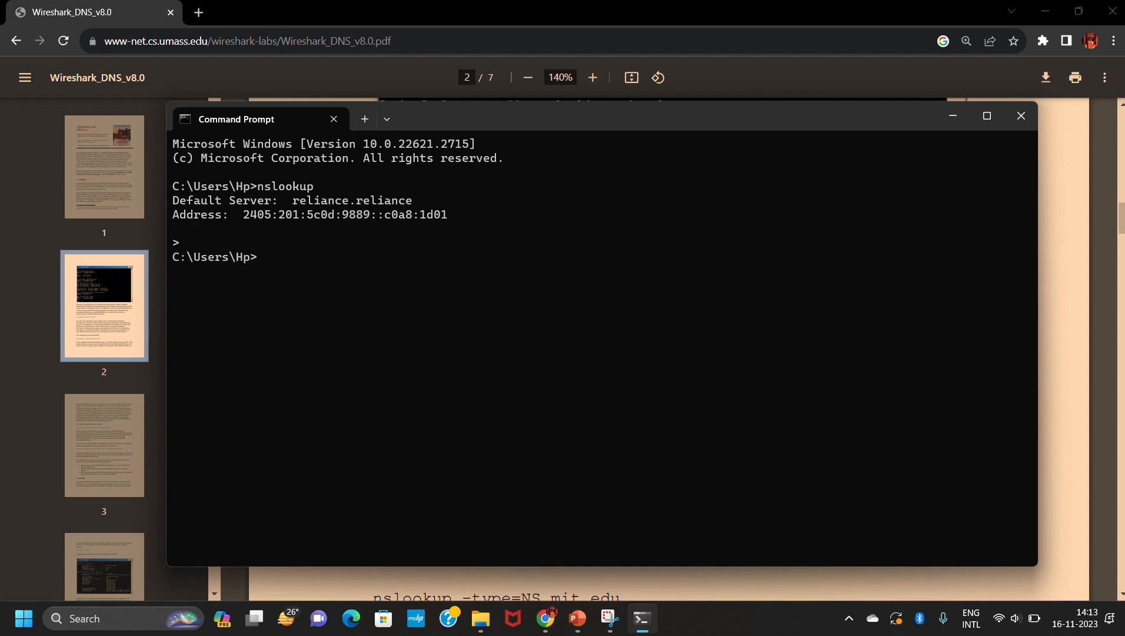
click(1056, 262)
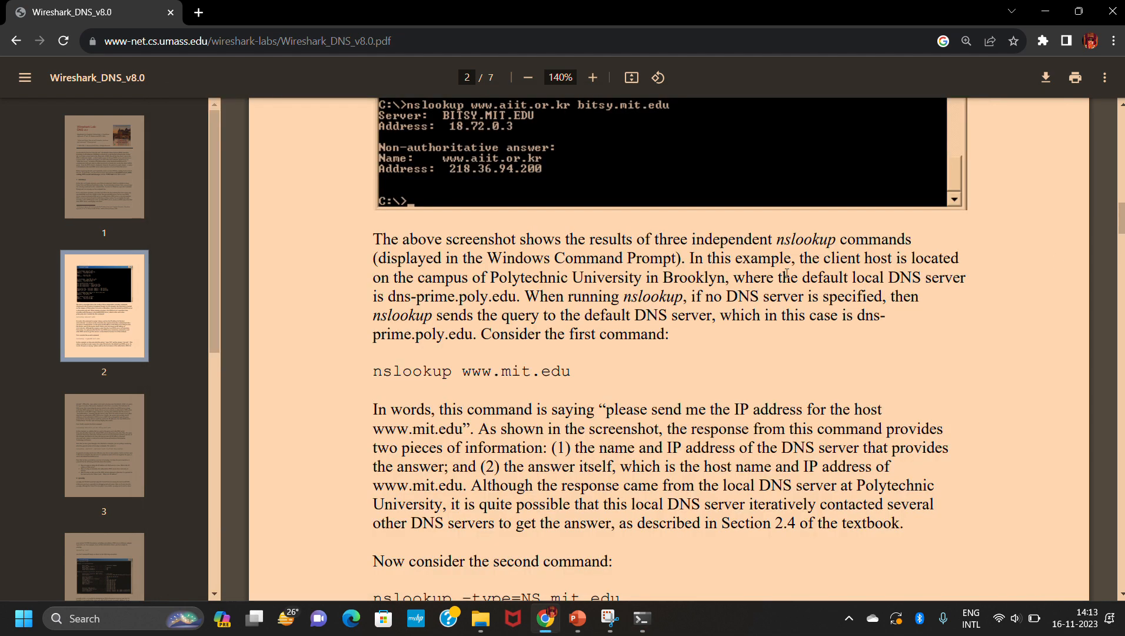
scroll(787, 269, up, 12)
scroll(412, 314, up, 1)
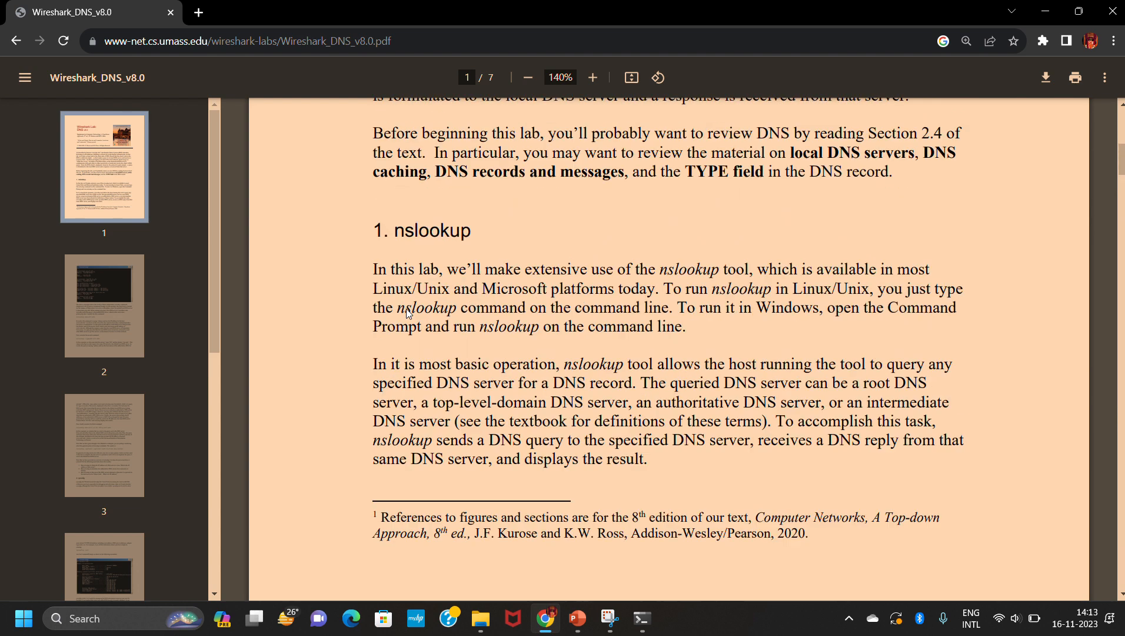
scroll(406, 309, down, 12)
scroll(403, 229, down, 6)
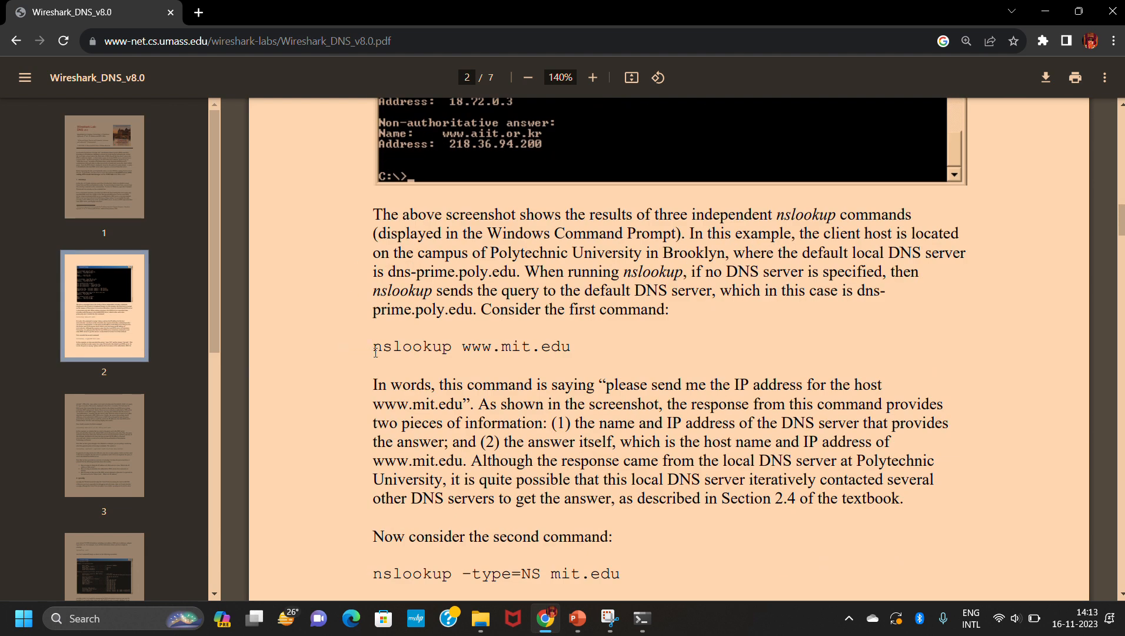
drag(368, 353, 453, 352)
scroll(465, 356, up, 1)
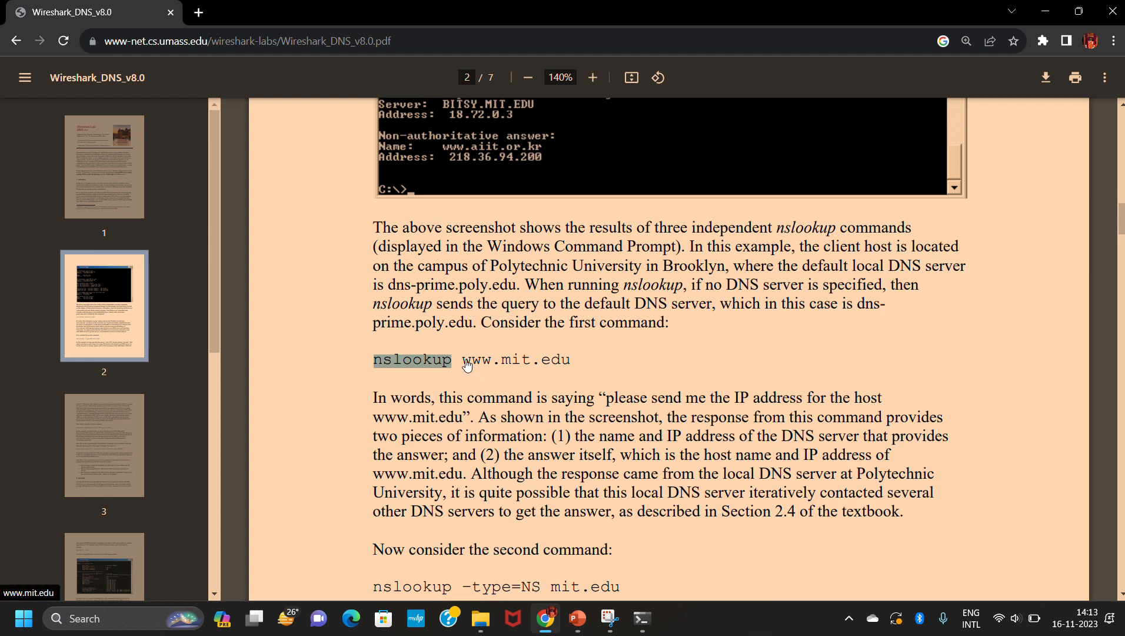
click(465, 362)
drag(465, 362, 578, 368)
click(394, 443)
key(alt+Tab)
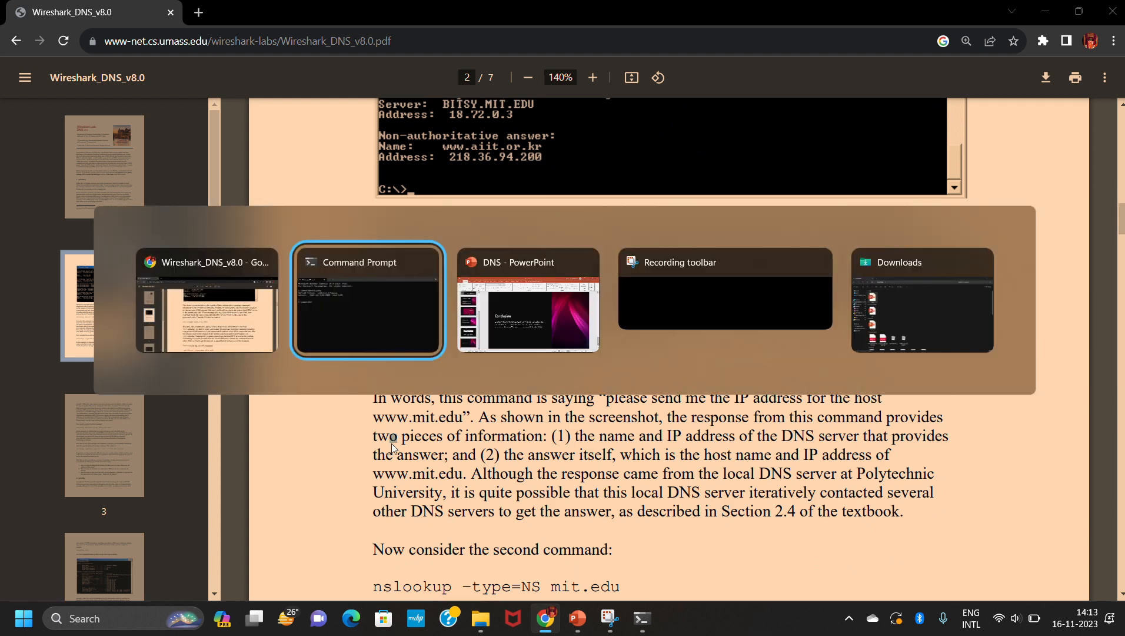
key(Up)
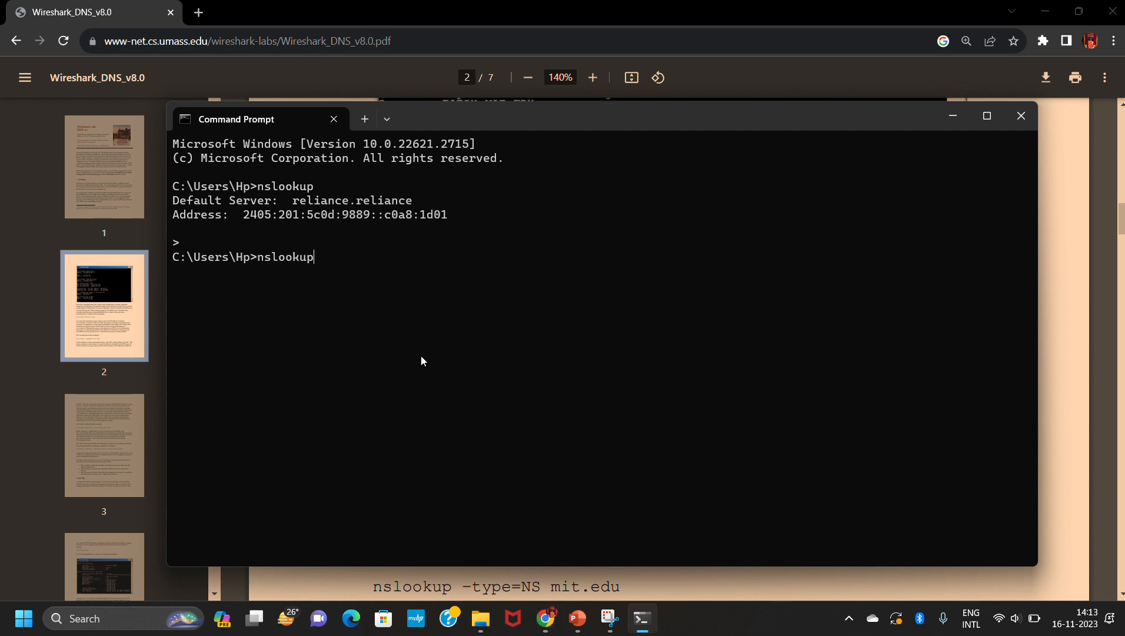
text(www.spsu.ac.in)
key(Return)
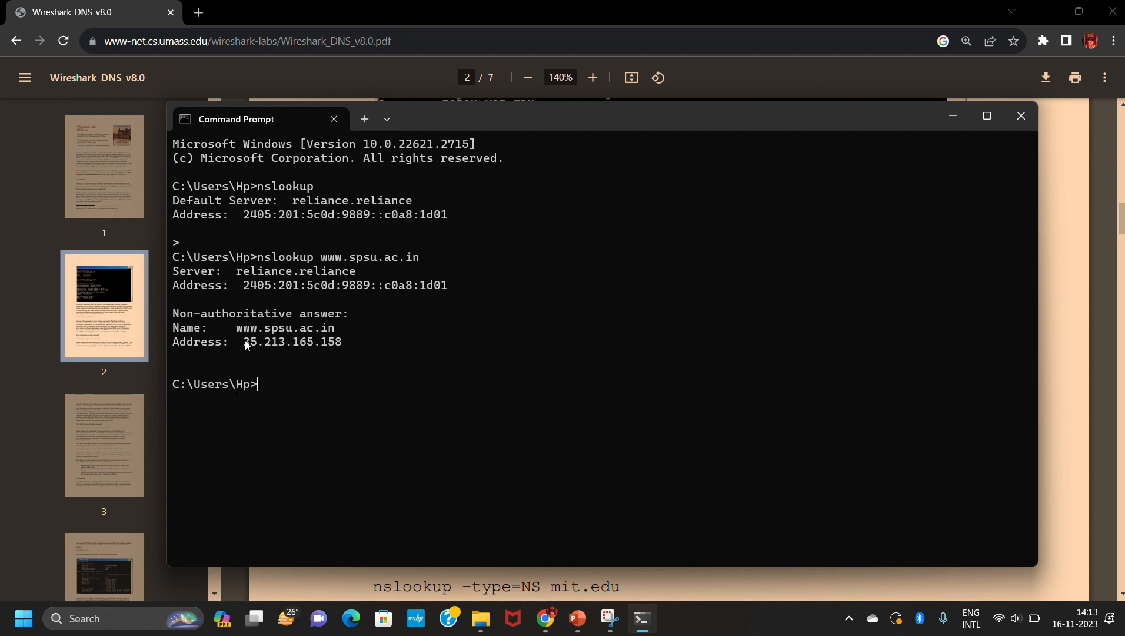
drag(246, 345, 345, 351)
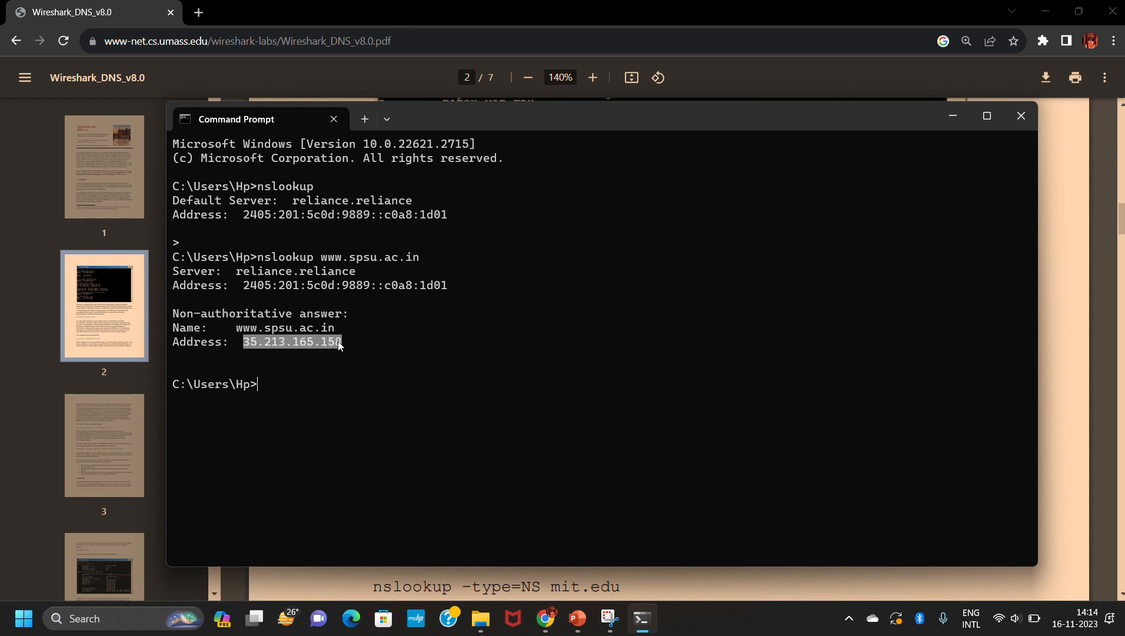
key(ctrl+c)
Switch to the DNS presentation in PowerPoint and examine the web browser and DNS server diagram on slide 7.
key(alt+Tab)
key(Tab)
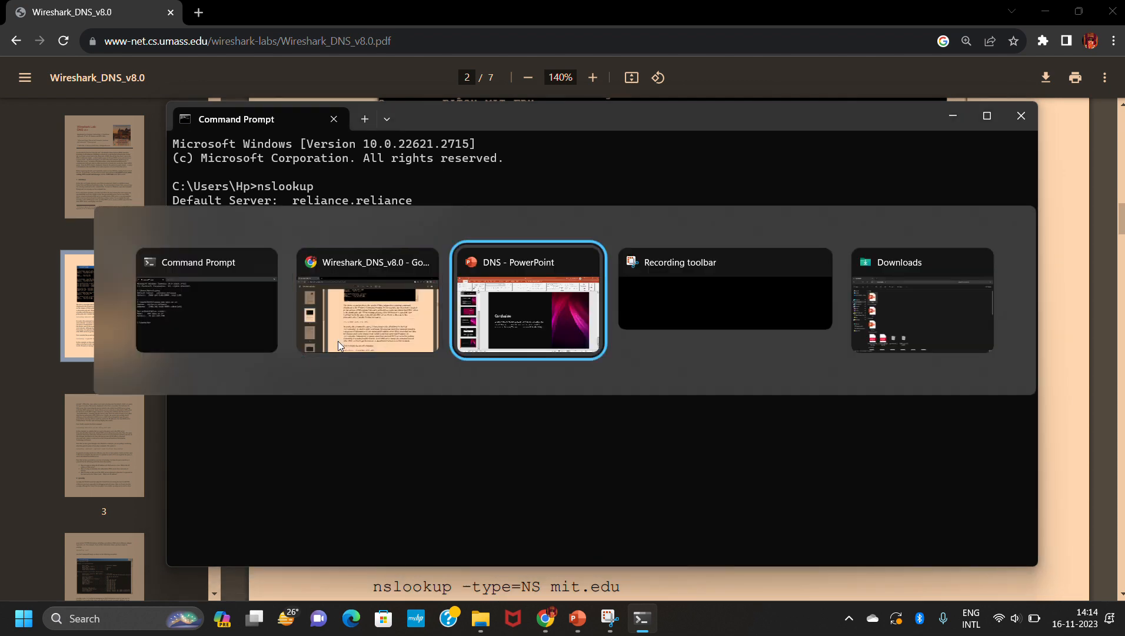
scroll(210, 344, up, 6)
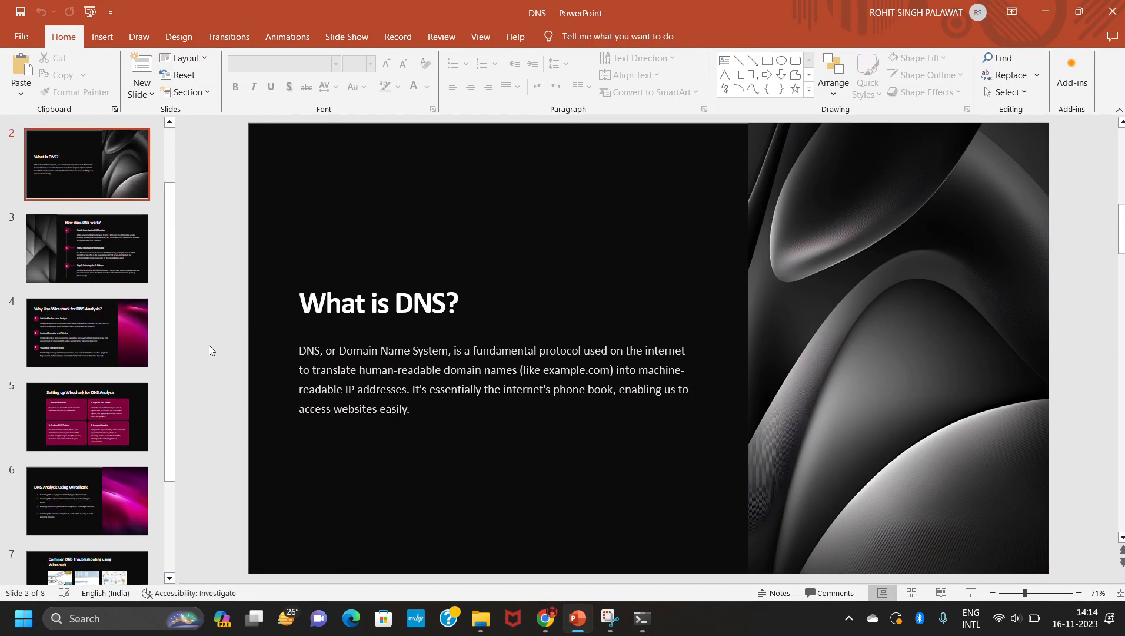
scroll(210, 345, down, 2)
scroll(210, 345, down, 4)
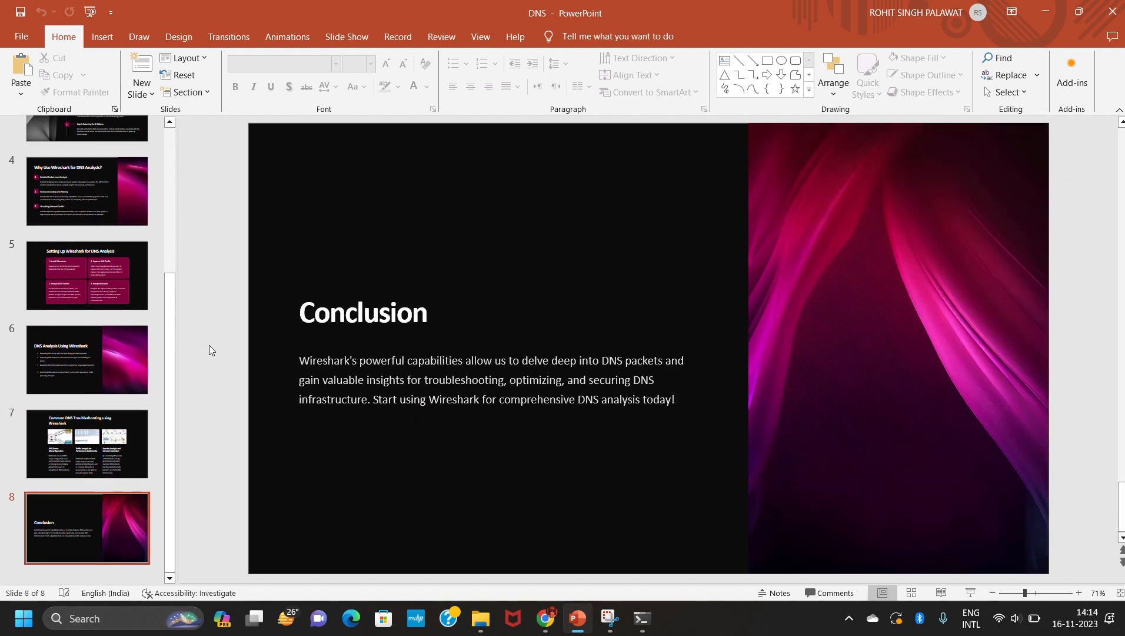
scroll(210, 345, up, 1)
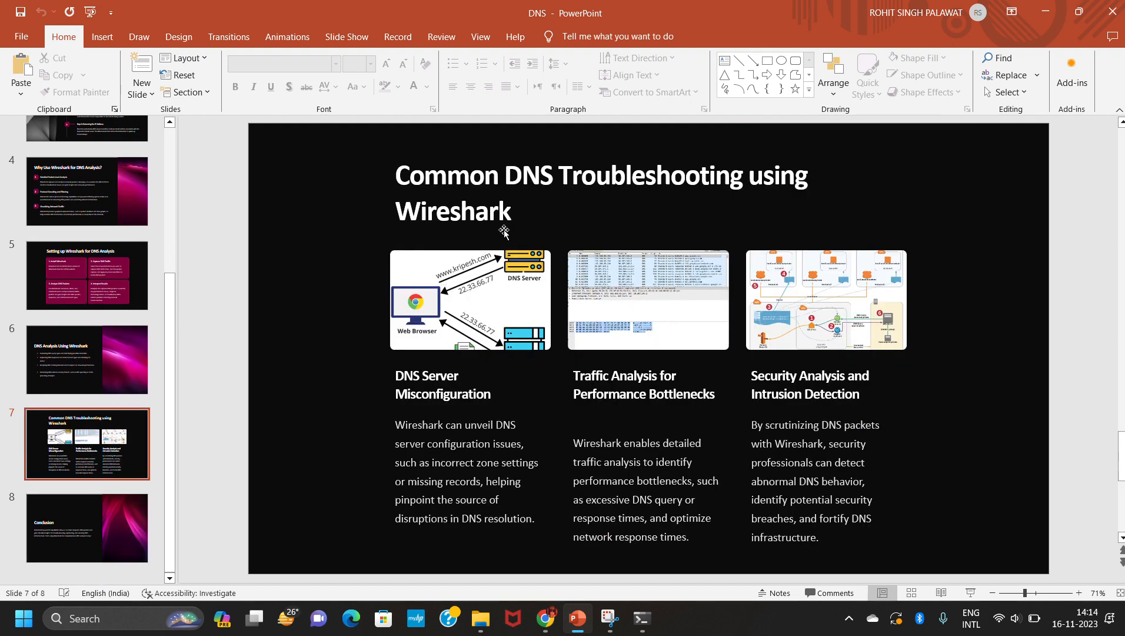
ctrl+scroll(435, 325, up, 8)
scroll(435, 325, left, 3)
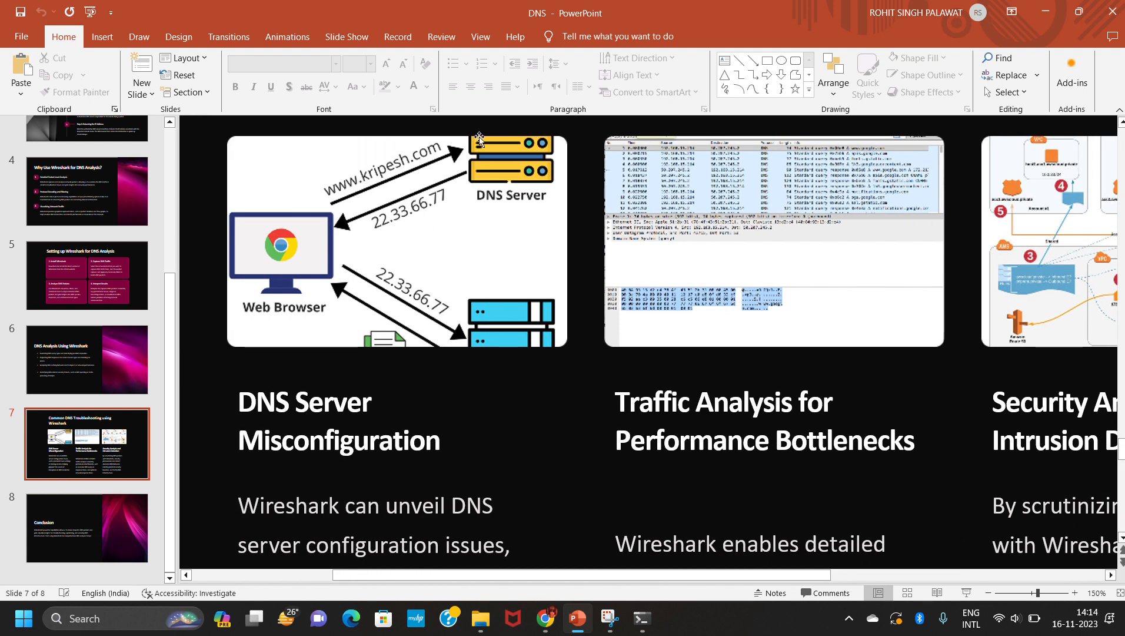
ctrl+scroll(480, 137, down, 8)
key(alt+Tab)
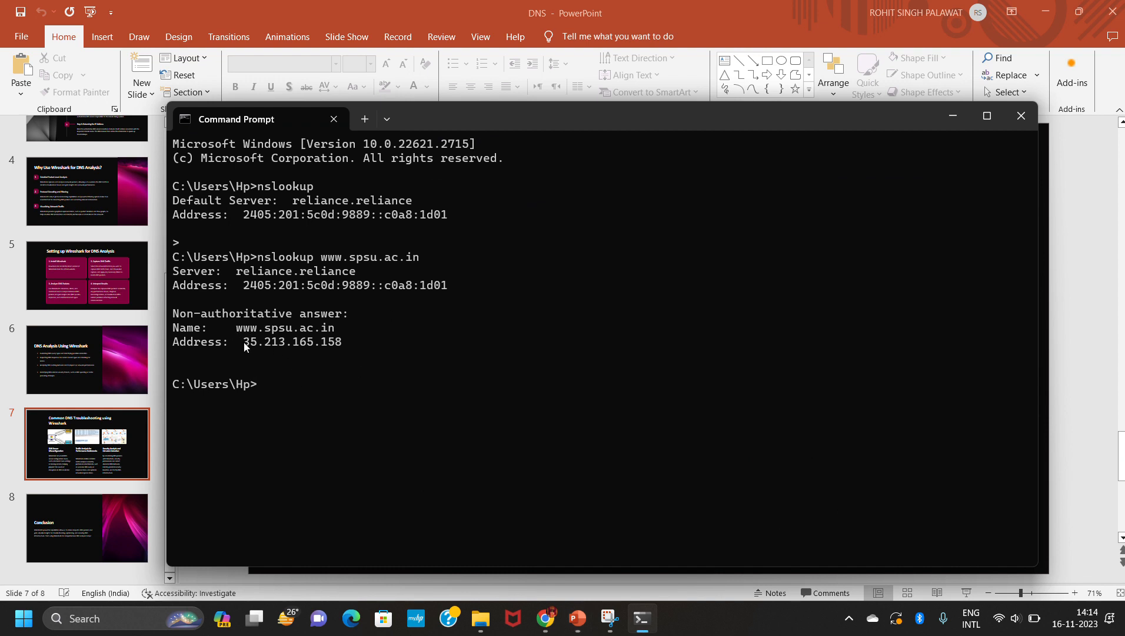
drag(244, 342, 340, 346)
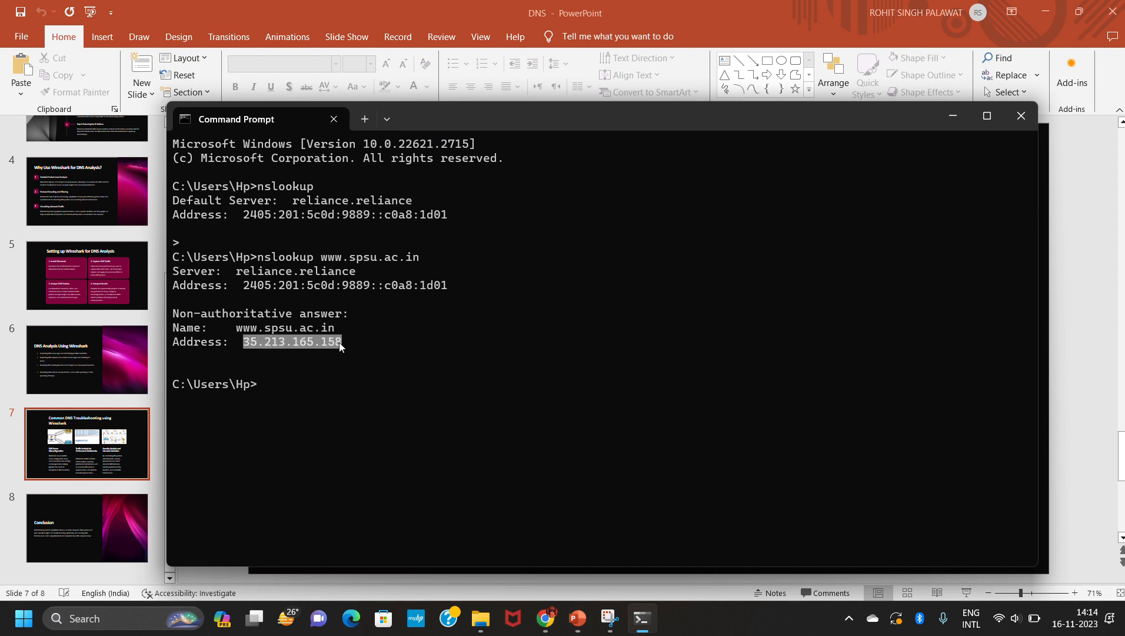
key(ctrl+c)
Load 35.213.165.158 in a new Chrome tab, first removing the saved SPSU suggestion for that address.
key(alt+Tab)
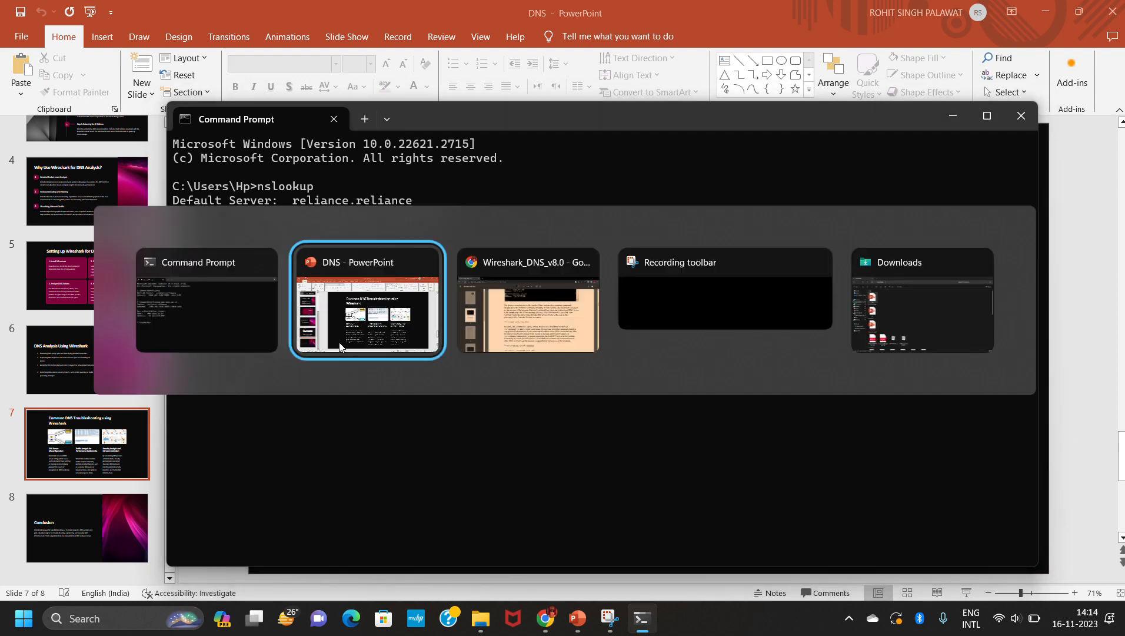
key(Tab)
key(Tab)
key(shift+Tab)
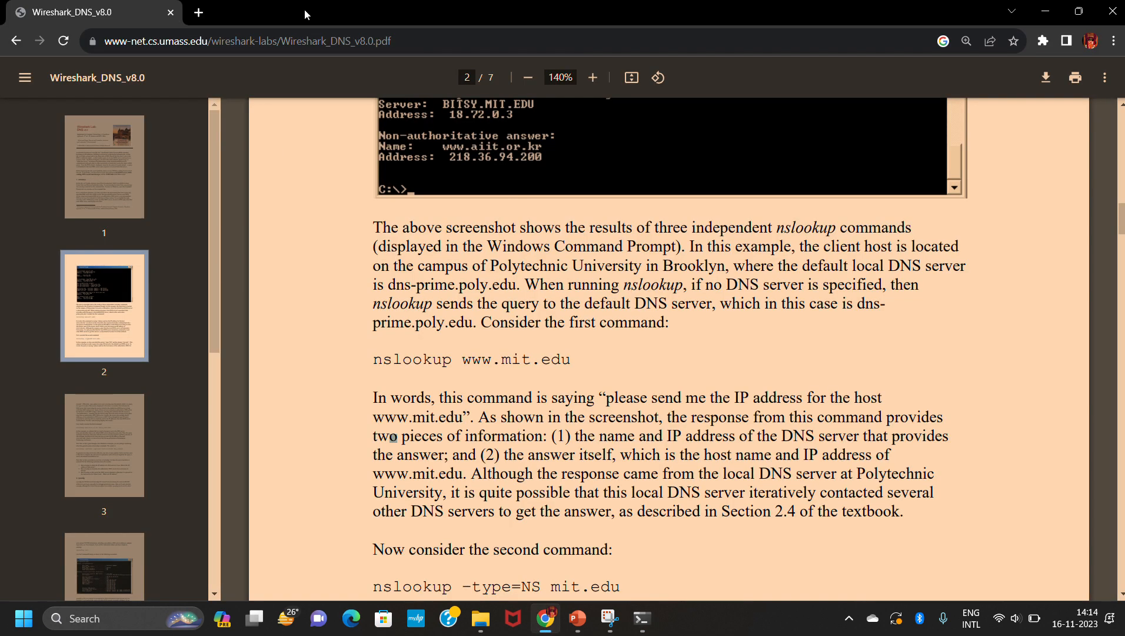
click(199, 12)
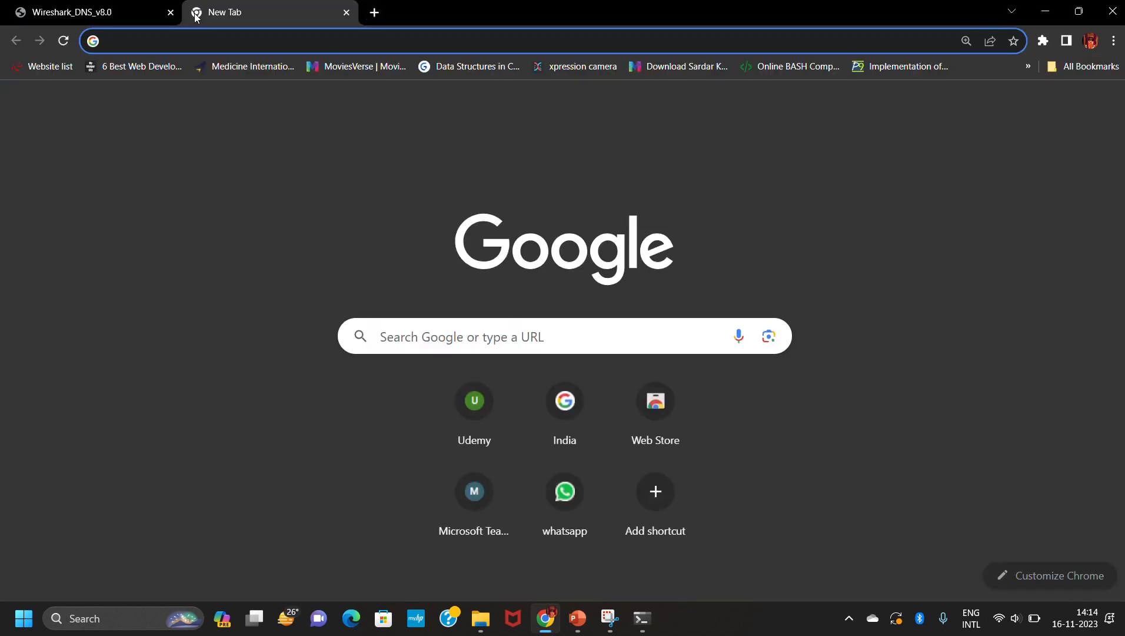
key(ctrl+v)
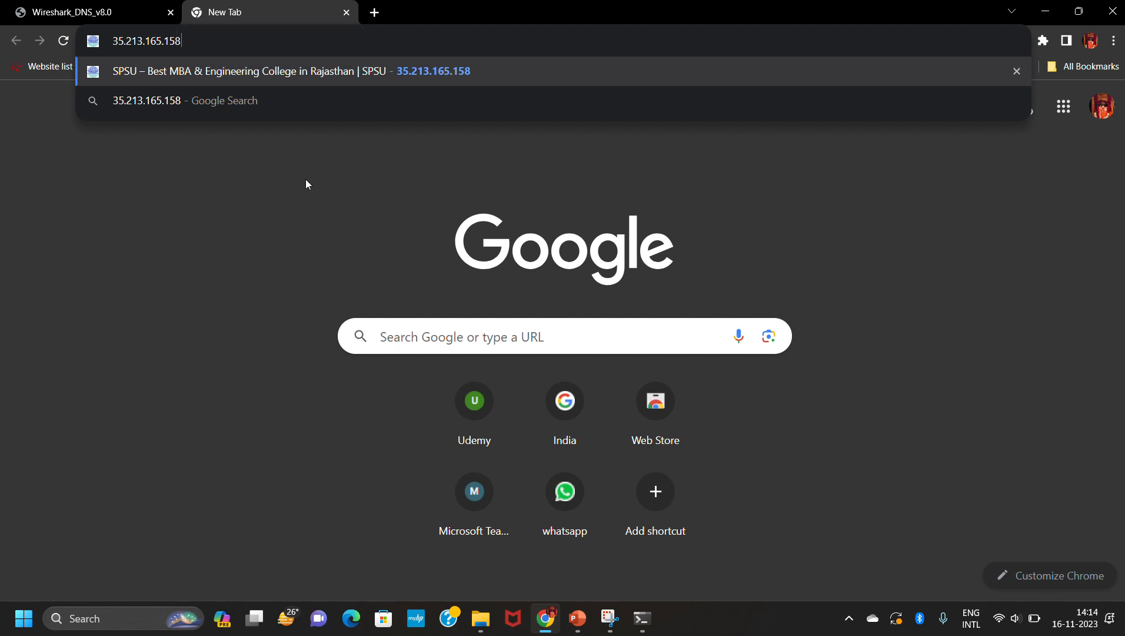
click(1016, 71)
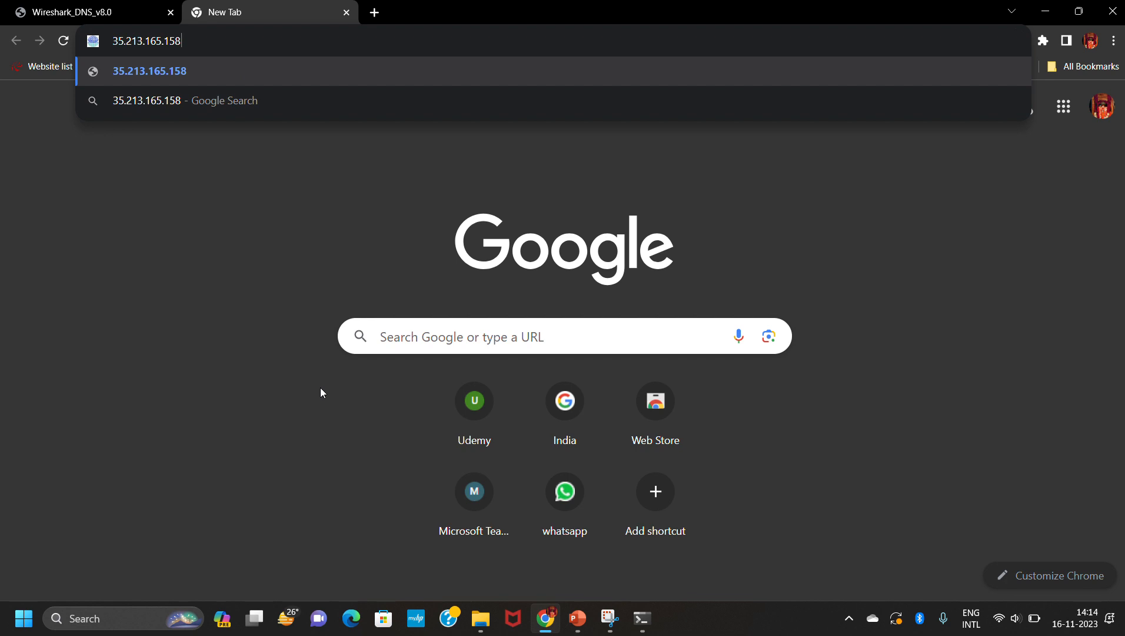
key(Return)
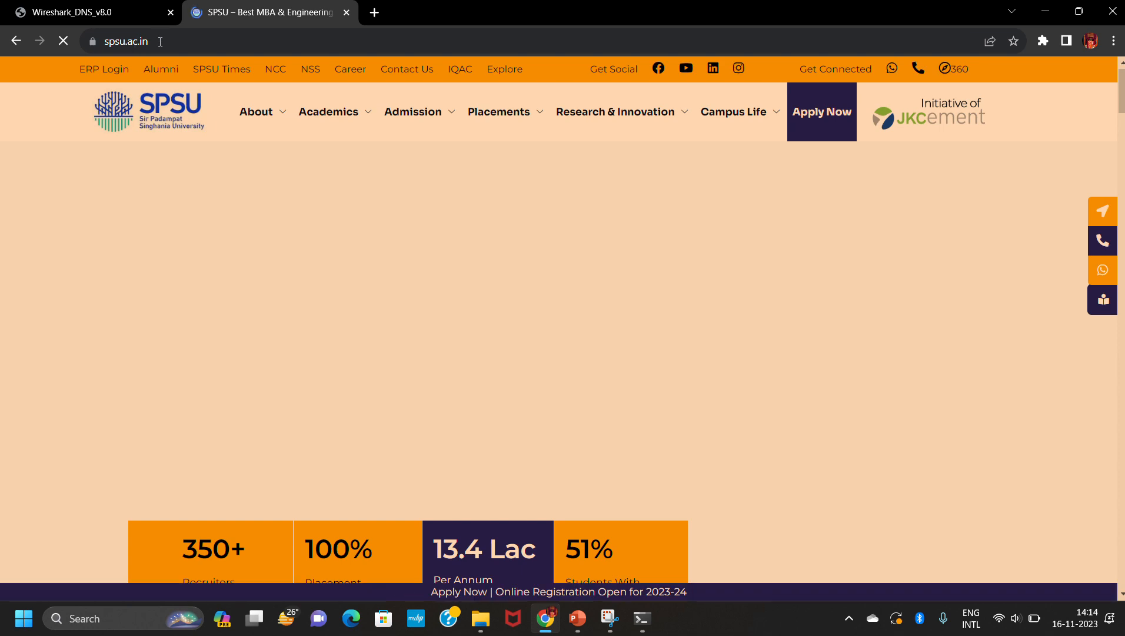
Inspect the loaded site's address and return to the Wireshark_DNS_v8.0 PDF tab.
click(162, 41)
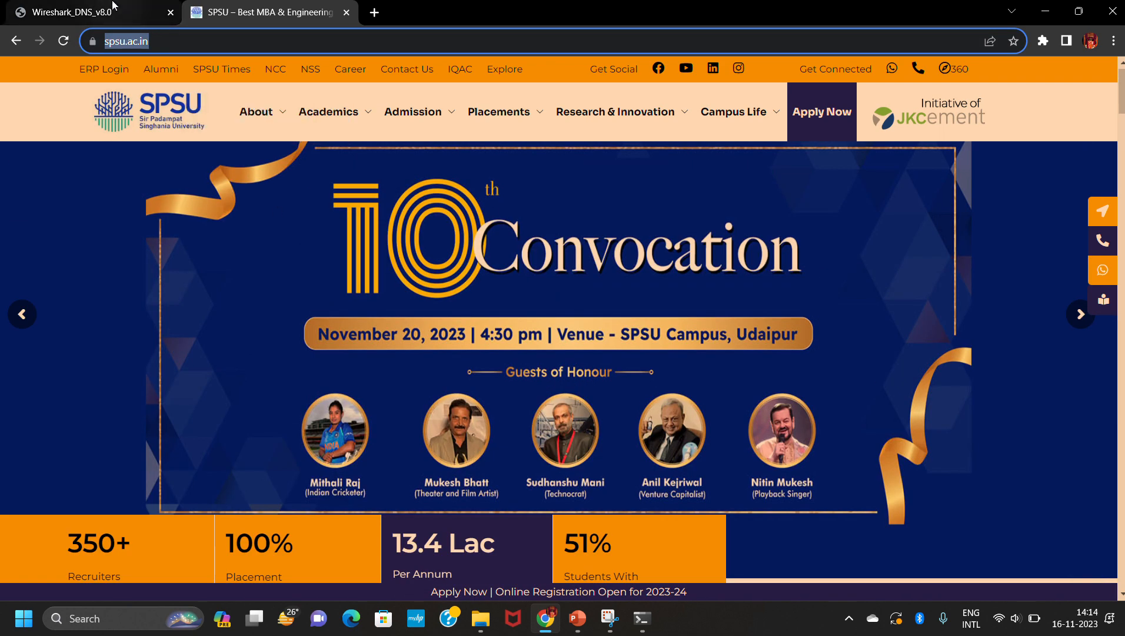
click(113, 5)
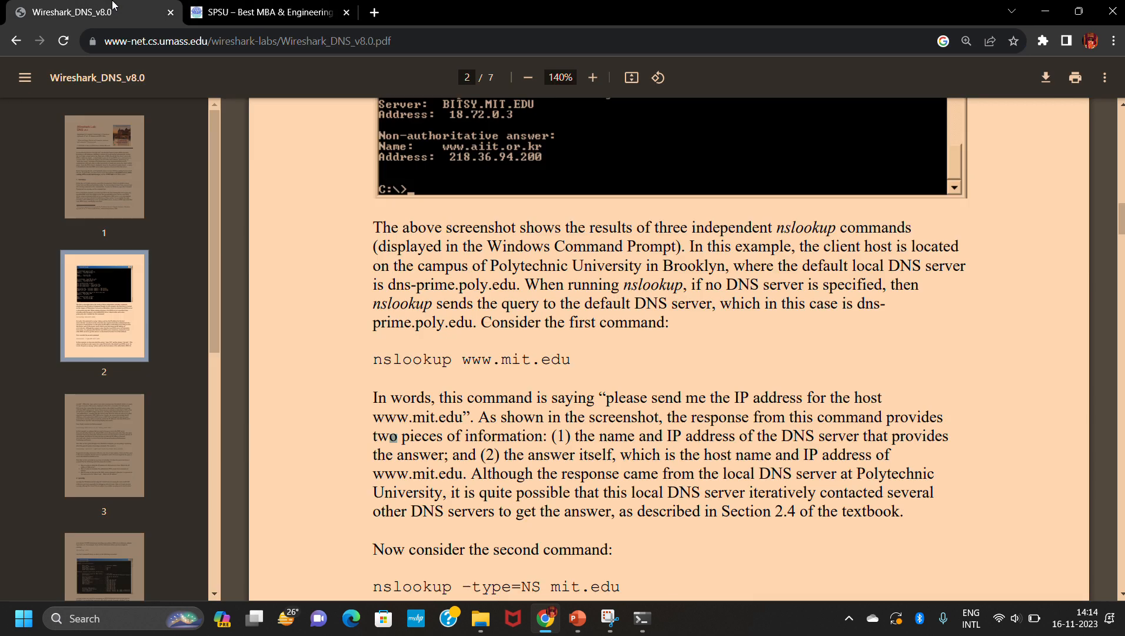
Close the SPSU website tab and read the first and second nslookup example commands on page 2 of the lab PDF.
click(346, 13)
scroll(431, 287, down, 3)
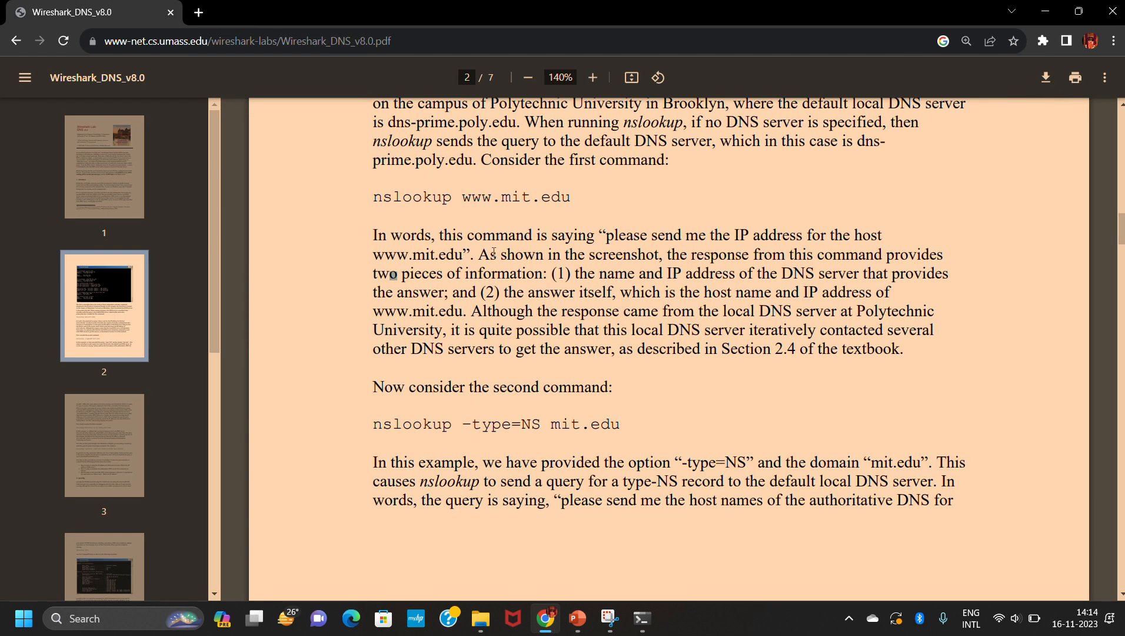
drag(372, 196, 576, 196)
scroll(576, 197, down, 2)
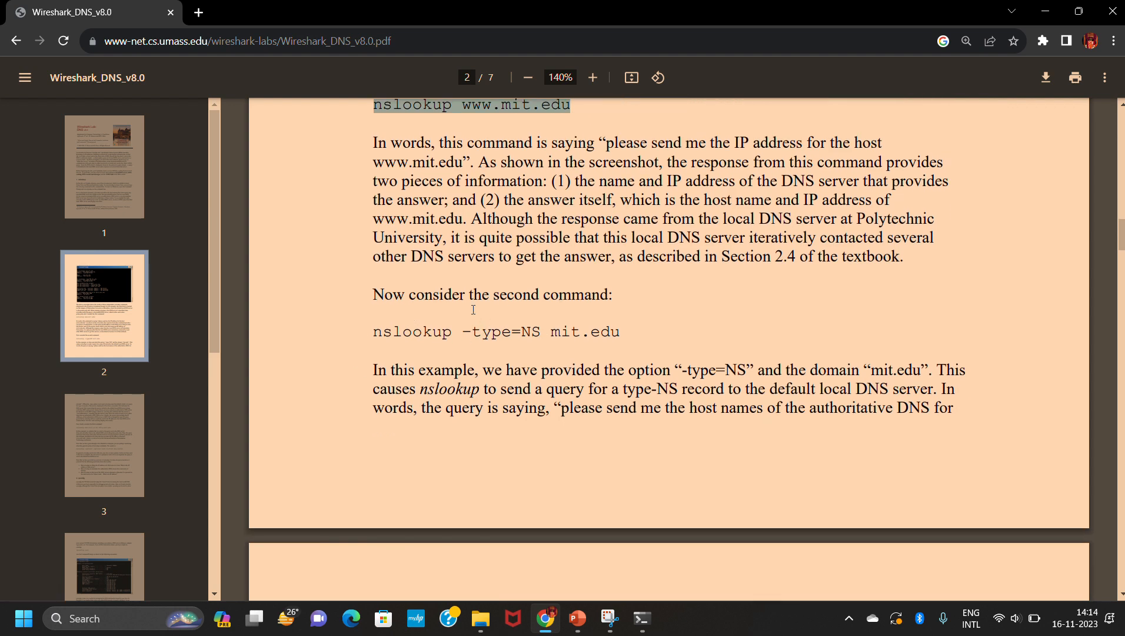
drag(453, 293, 637, 278)
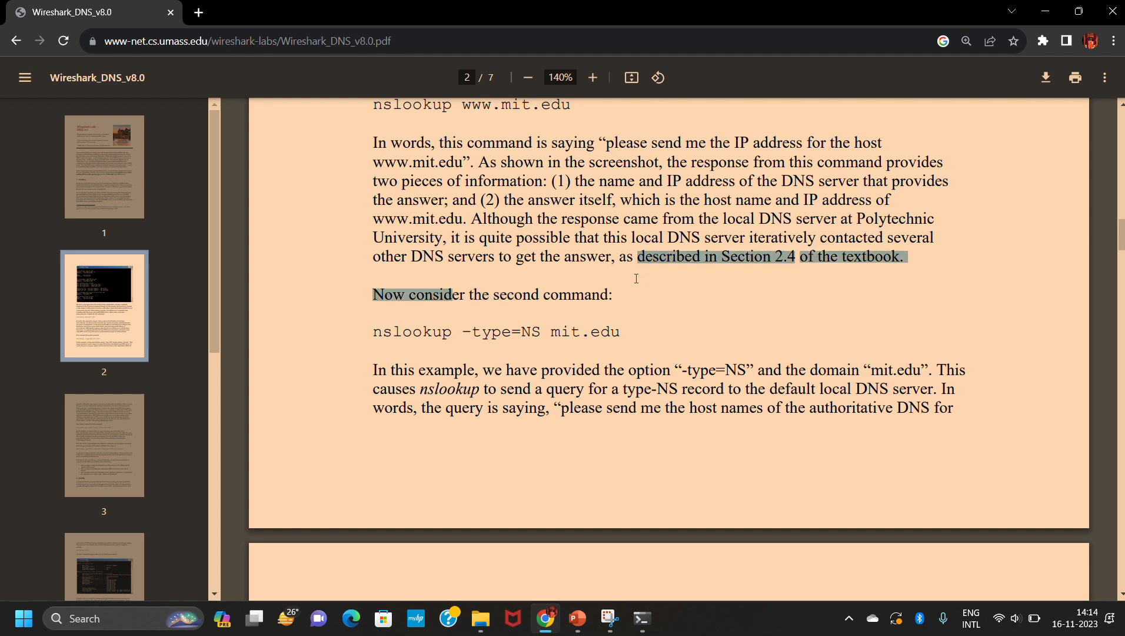
click(604, 299)
scroll(520, 453, down, 1)
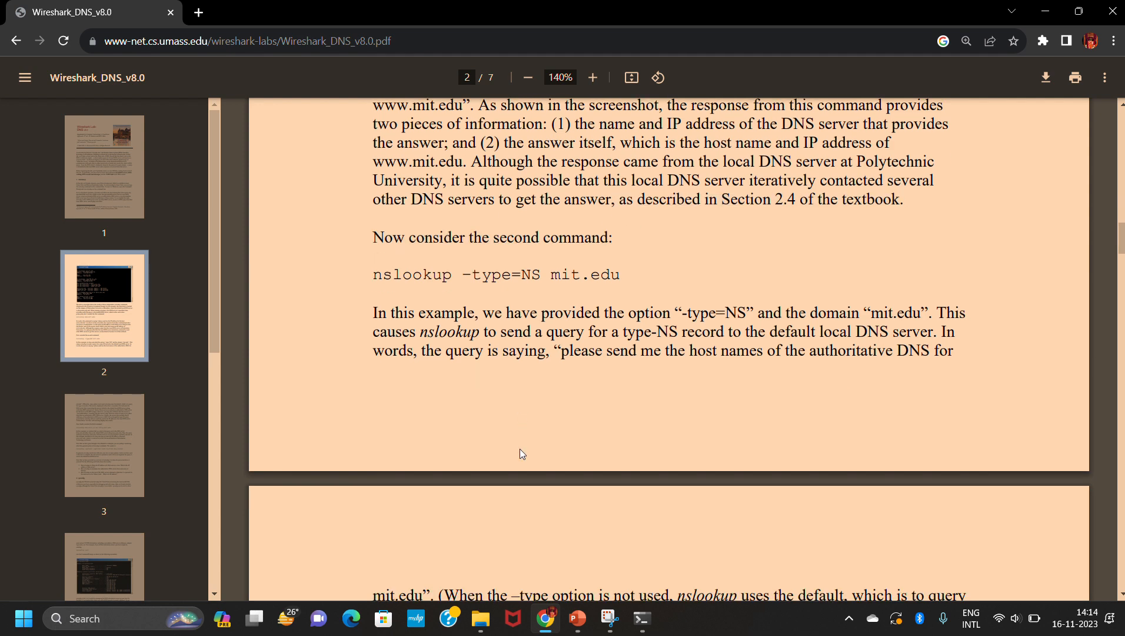
Switch to Command Prompt and try a name server query by reworking the previous lookup into nslookup -type =NS spsu.ac.in.
key(alt+Tab)
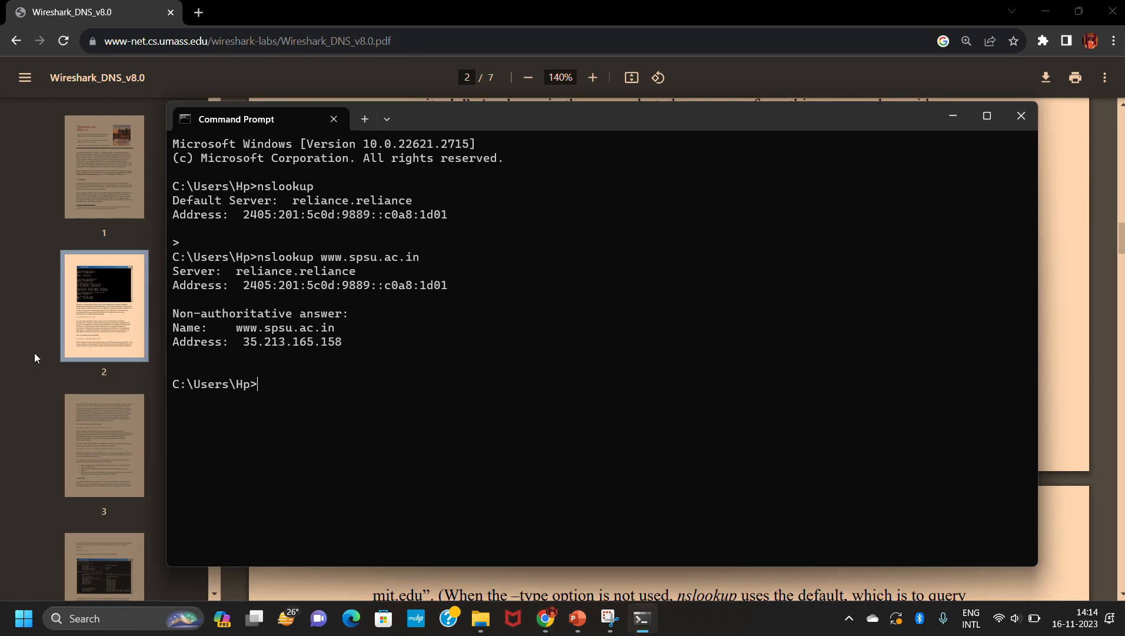
drag(491, 117, 555, 112)
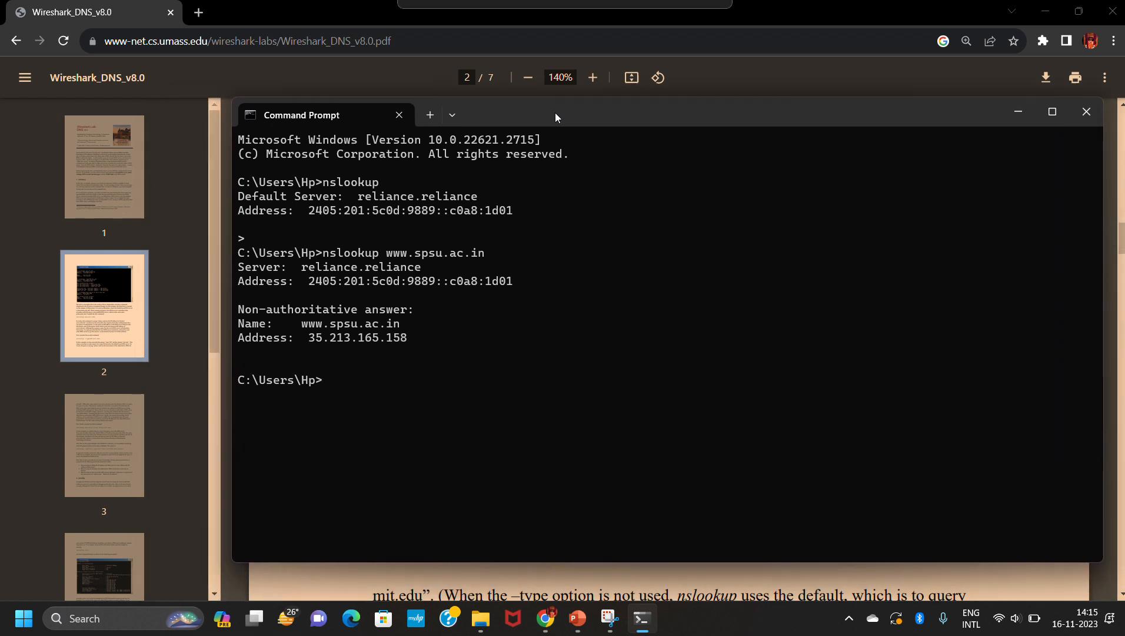
key(Up)
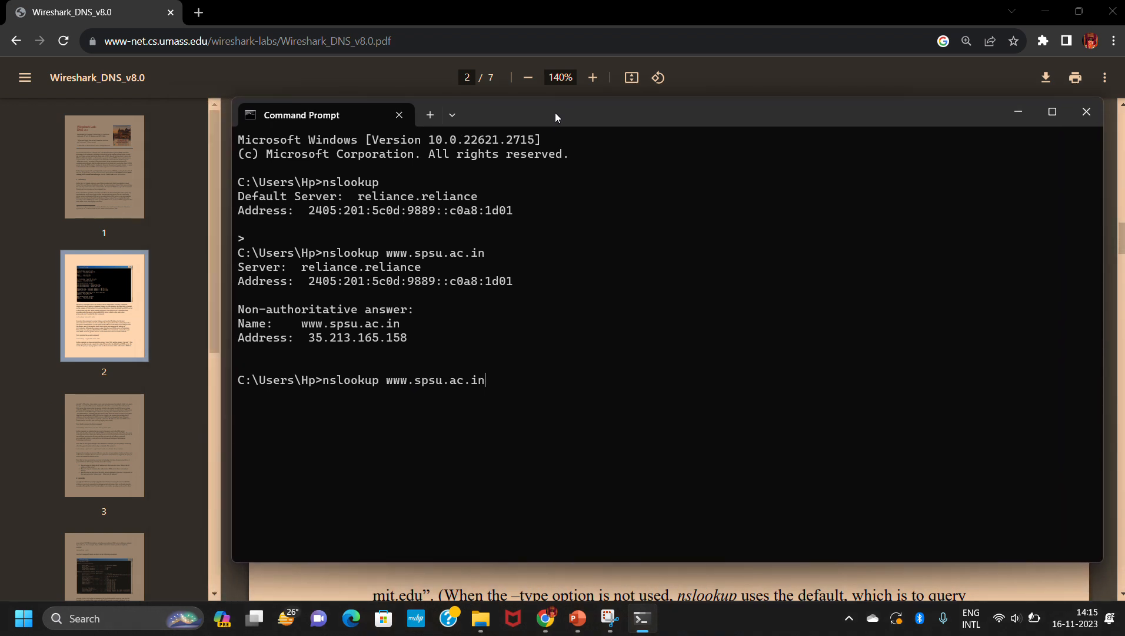
key(BackSpace)
key(BackSpace)
key(BackSpace)
key(BackSpace)
key(BackSpace)
key(BackSpace)
key(BackSpace)
key(BackSpace)
key(BackSpace)
key(BackSpace)
key(BackSpace)
key(BackSpace)
key(BackSpace)
key(BackSpace)
drag(603, 121, 553, 193)
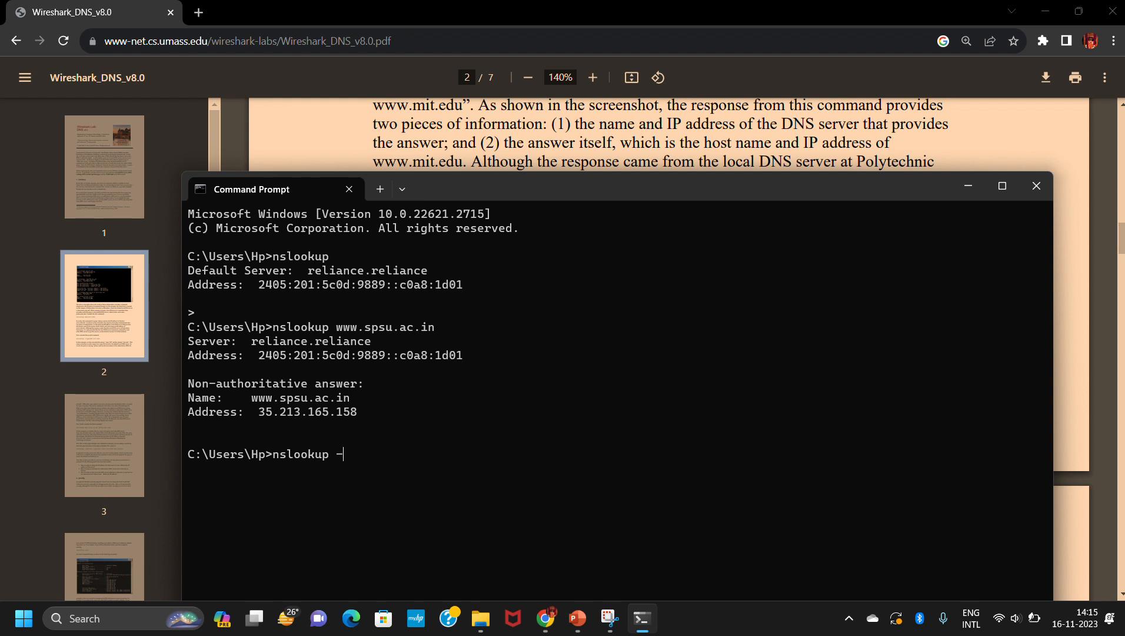
text(typ)
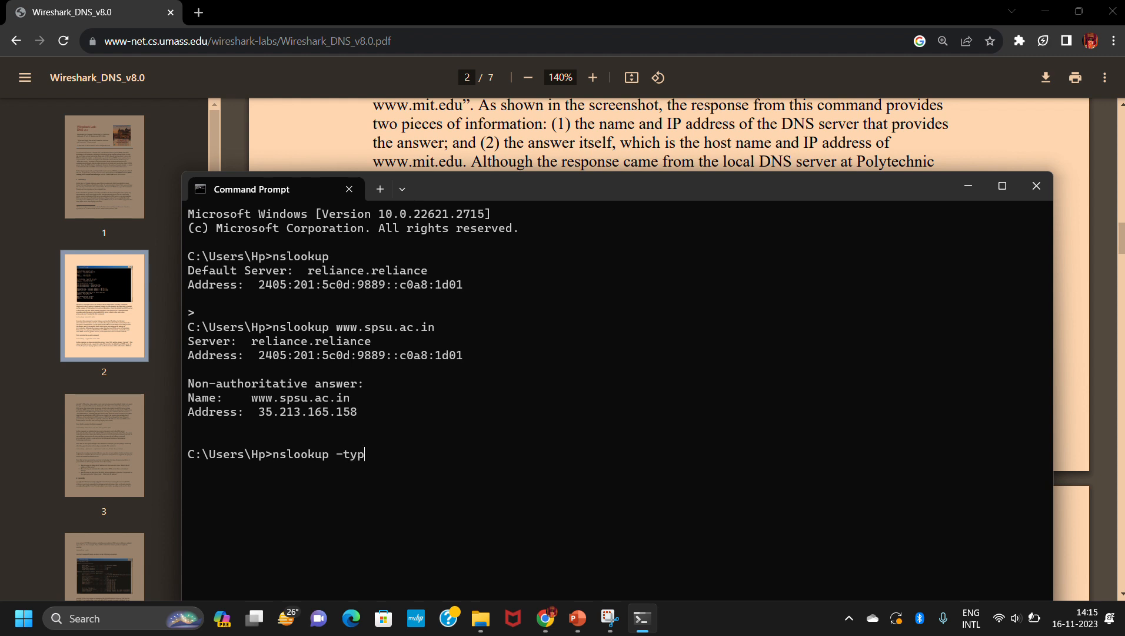
text(e =NS spsu.ac.in)
key(Return)
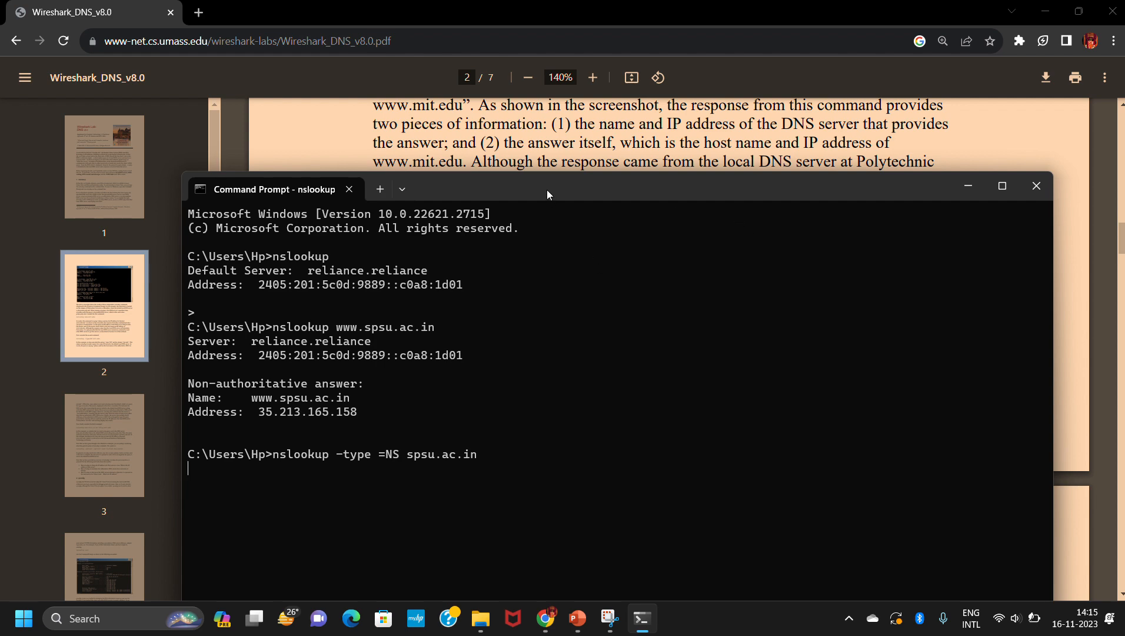
Examine the server and address lines returned for the nslookup -type=NS spsu.ac.in query.
drag(537, 179, 524, 96)
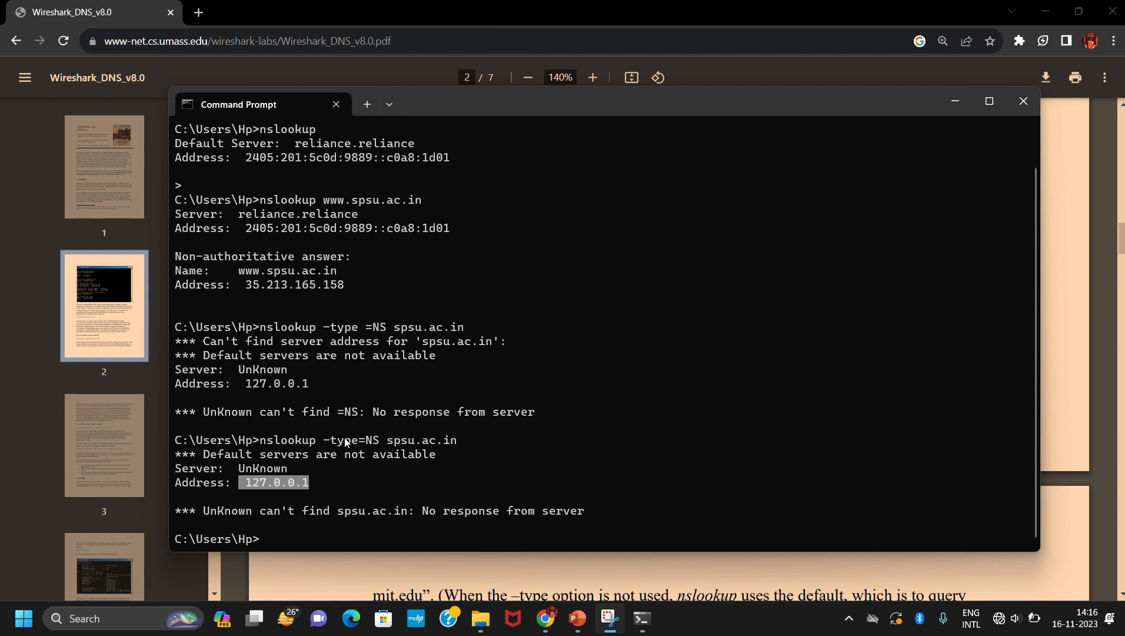
click(348, 478)
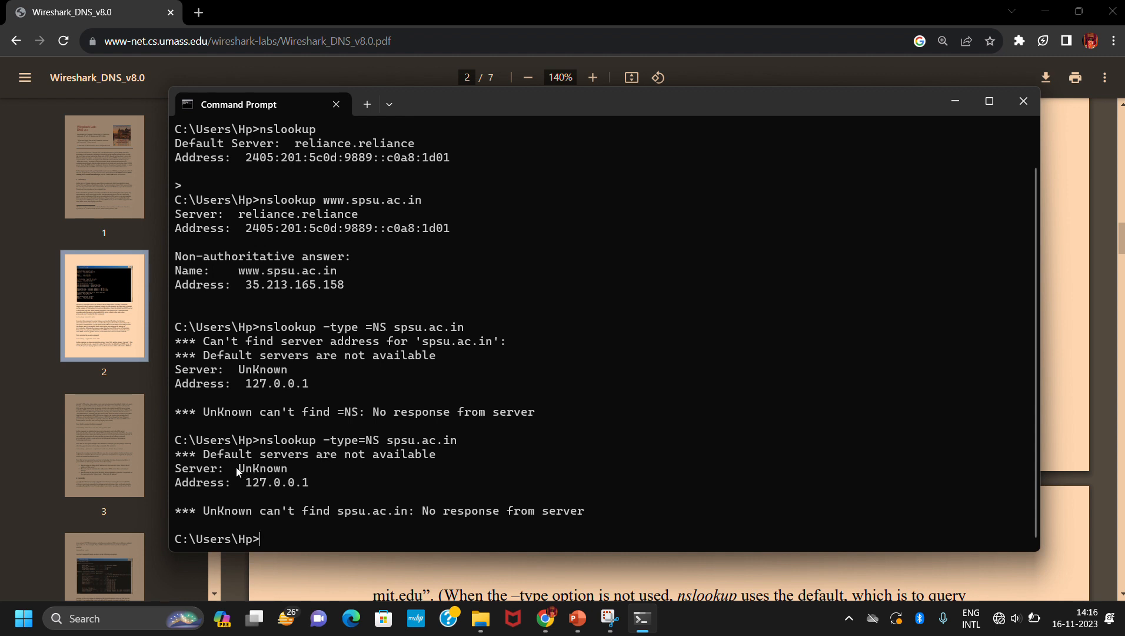
drag(238, 471, 316, 483)
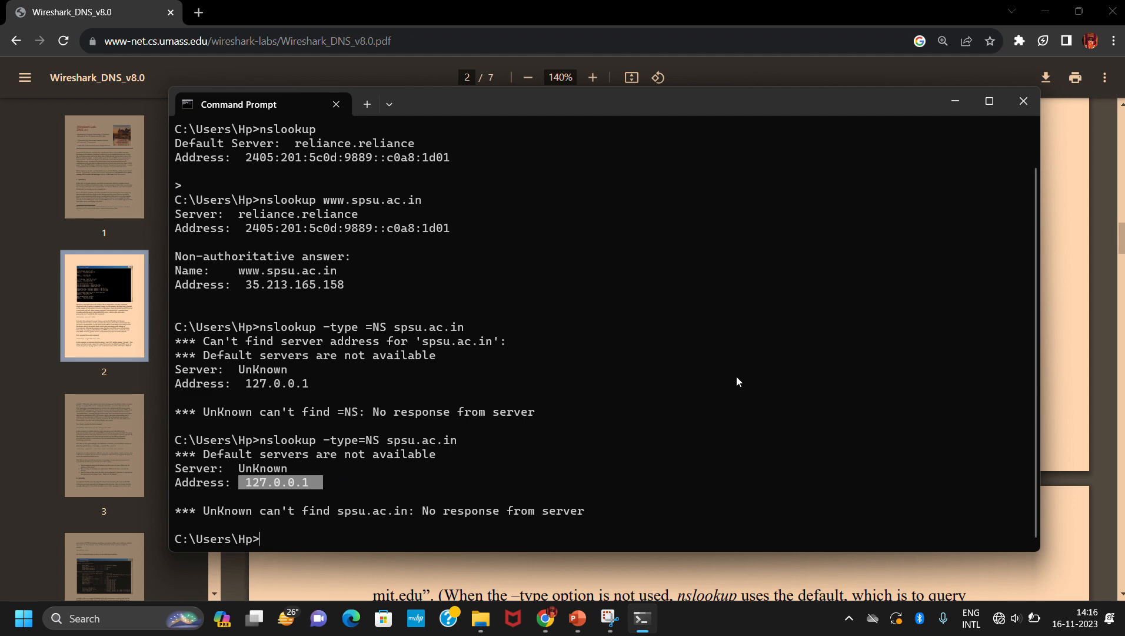
Return to the lab PDF in Chrome and read the NS query explanation and the third nslookup command on page 3.
click(1065, 295)
scroll(745, 376, down, 1)
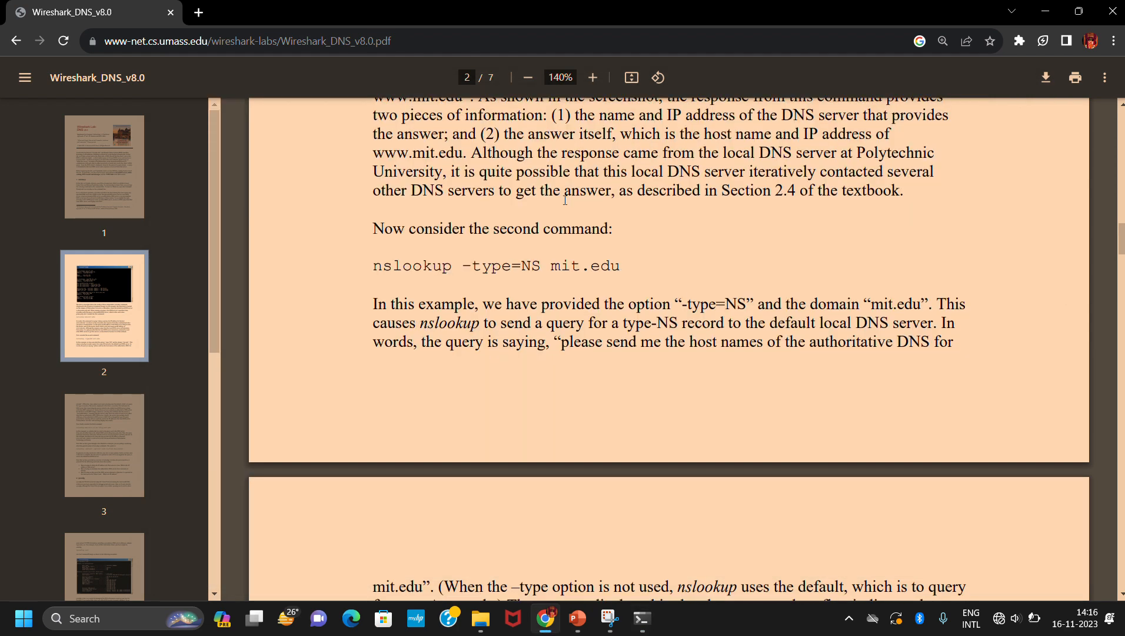
scroll(557, 292, down, 6)
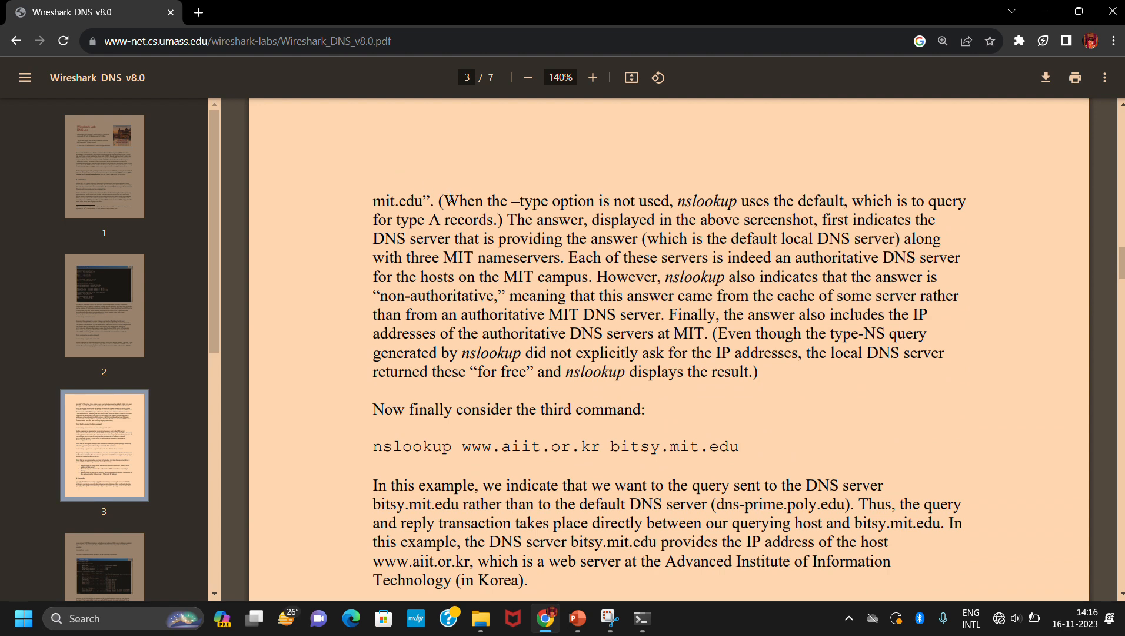
drag(448, 201, 672, 294)
click(796, 375)
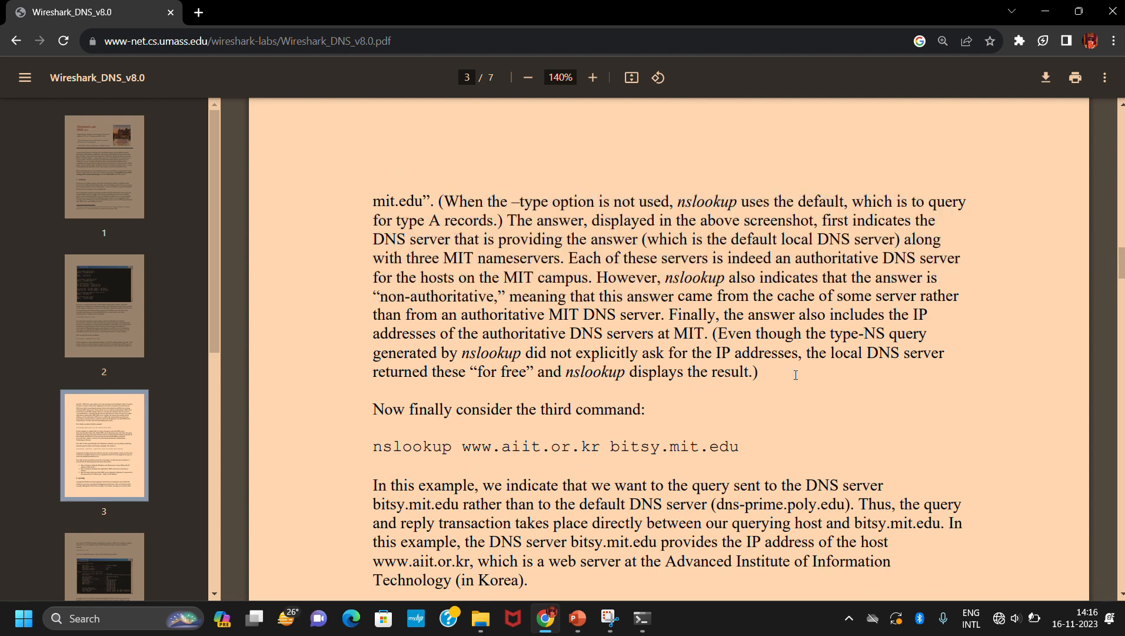
scroll(796, 375, down, 1)
scroll(634, 305, down, 3)
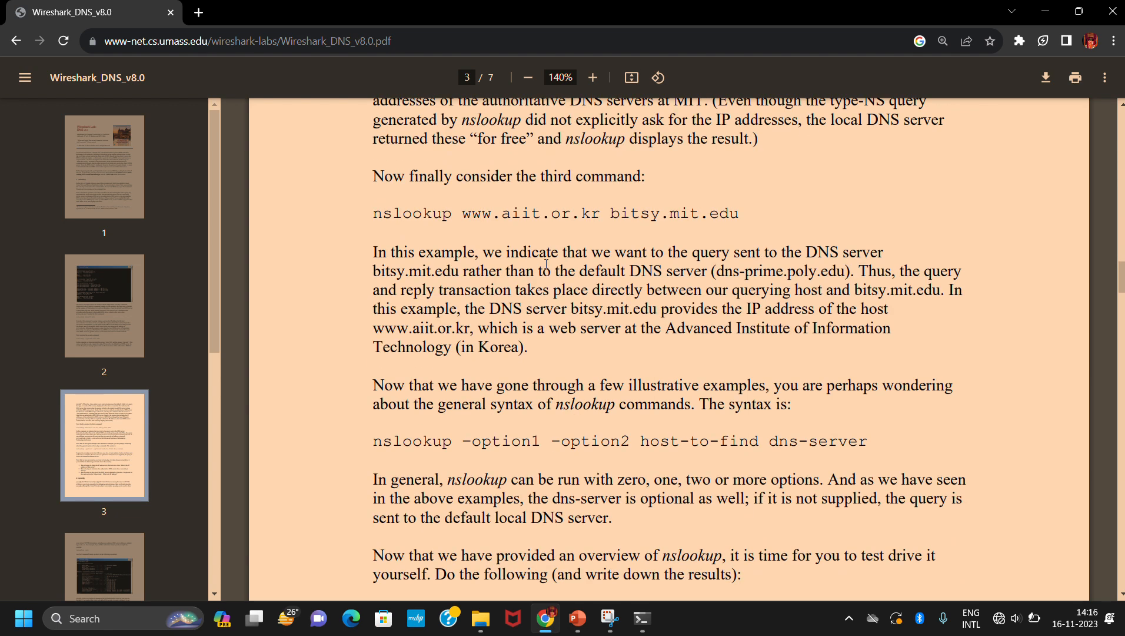
drag(393, 179, 624, 195)
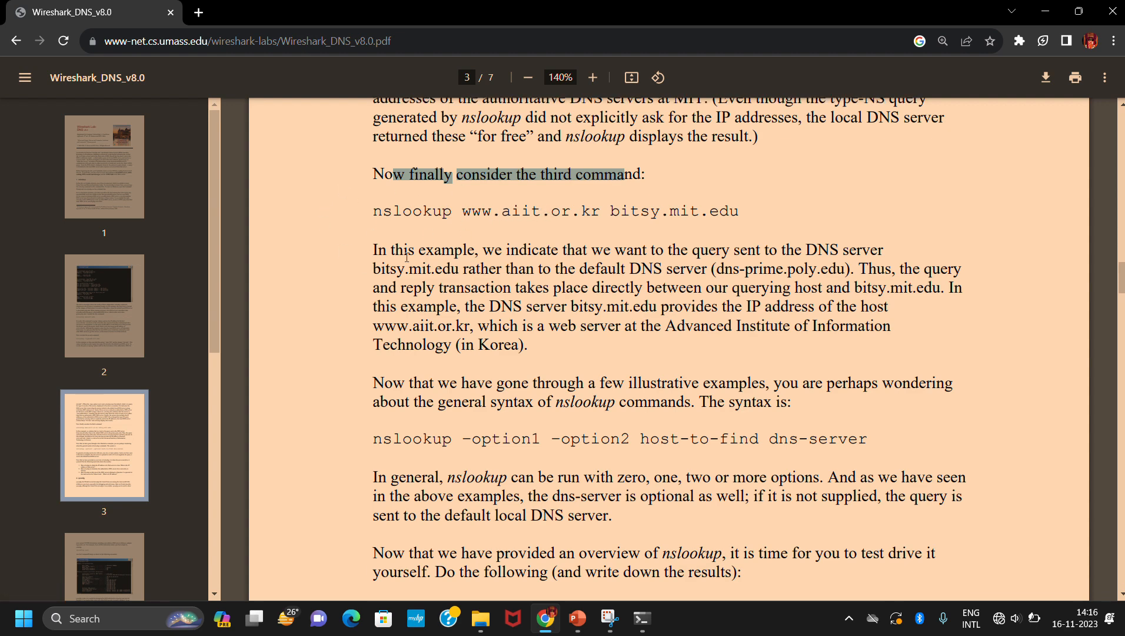
scroll(372, 229, down, 1)
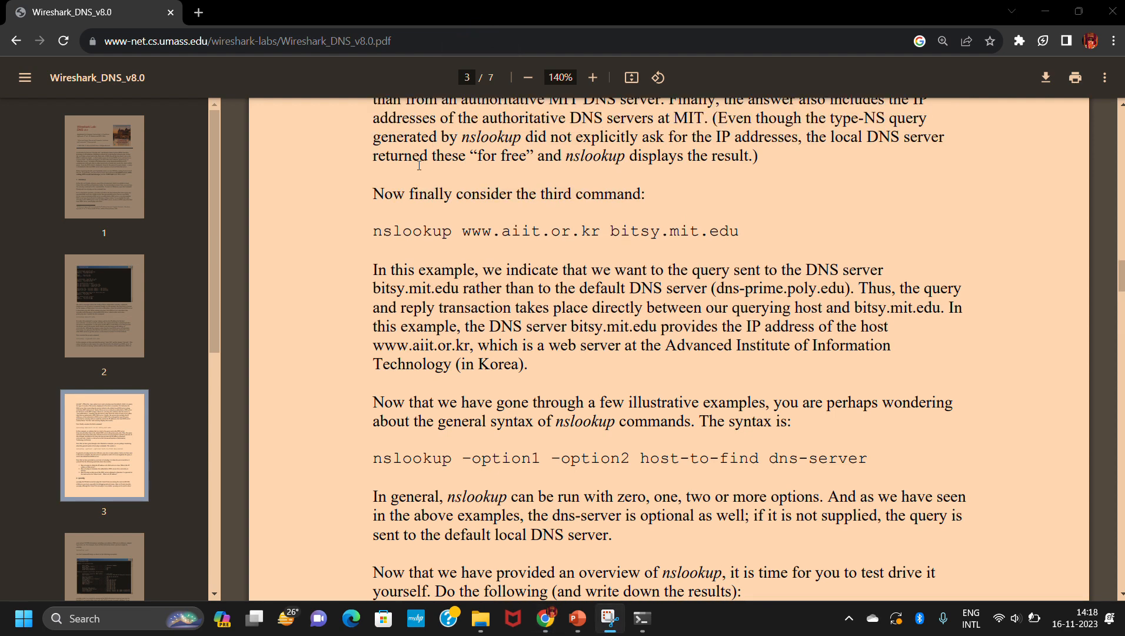
drag(375, 231, 758, 220)
Switch to Command Prompt and run nslookup spsu.ac.in ns1.siteground.net to query that DNS server directly.
key(alt+Tab)
key(alt+Tab)
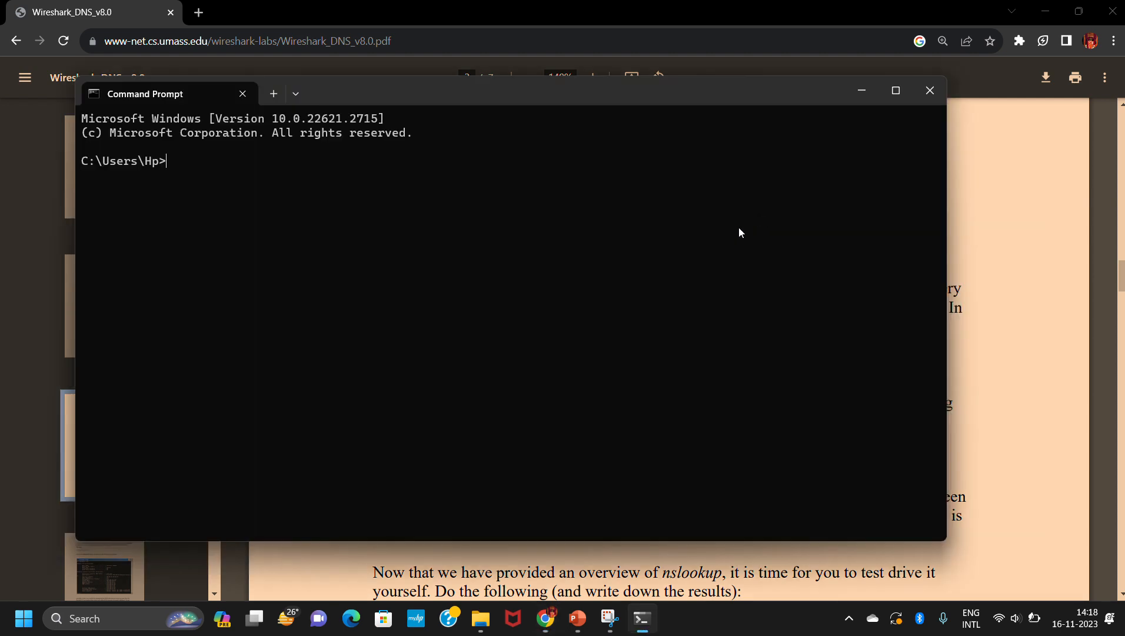
text(nslookup spsu.ac.in ns1)
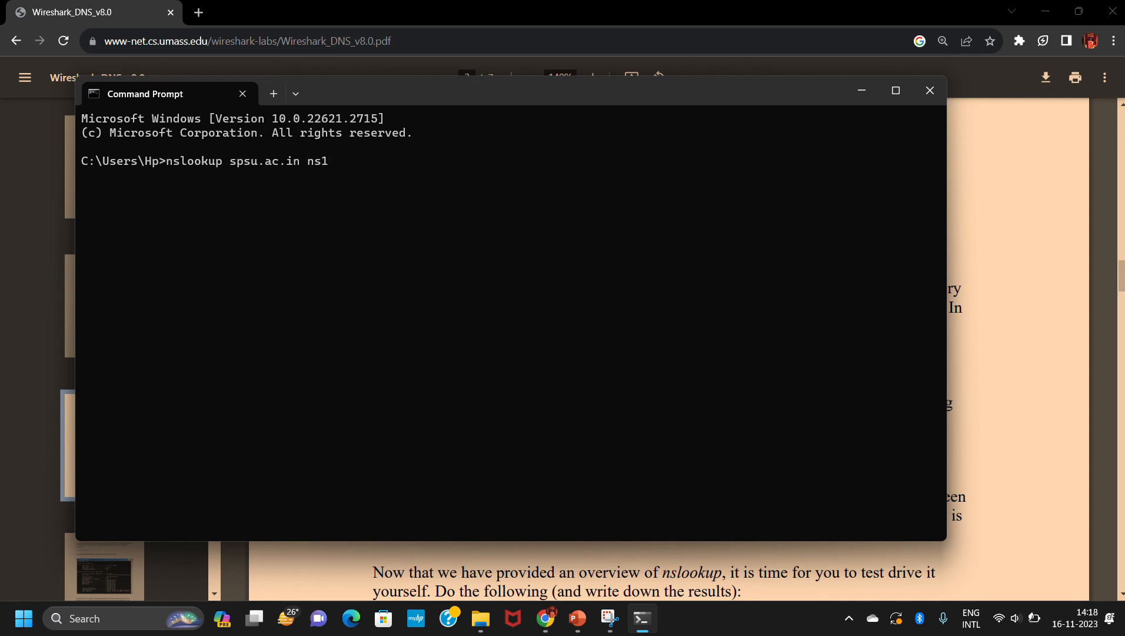
text(.siteground.net)
key(Return)
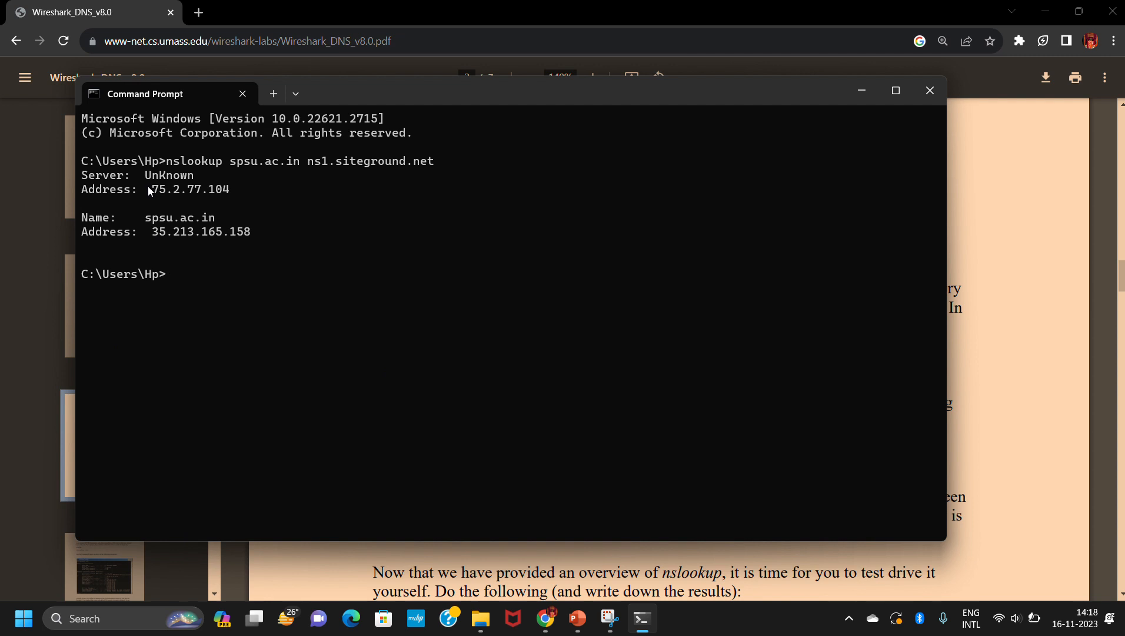
Examine the DNS server address, the host name and the resolved address in the spsu.ac.in lookup result.
drag(148, 187, 219, 201)
drag(153, 230, 237, 186)
click(167, 191)
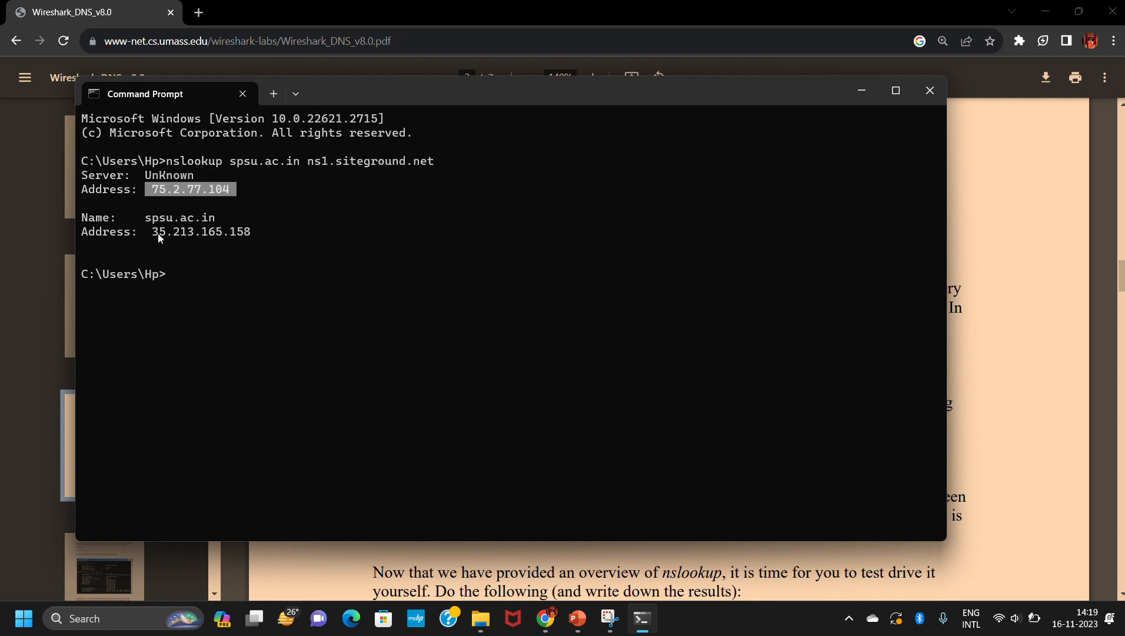
drag(144, 215, 209, 217)
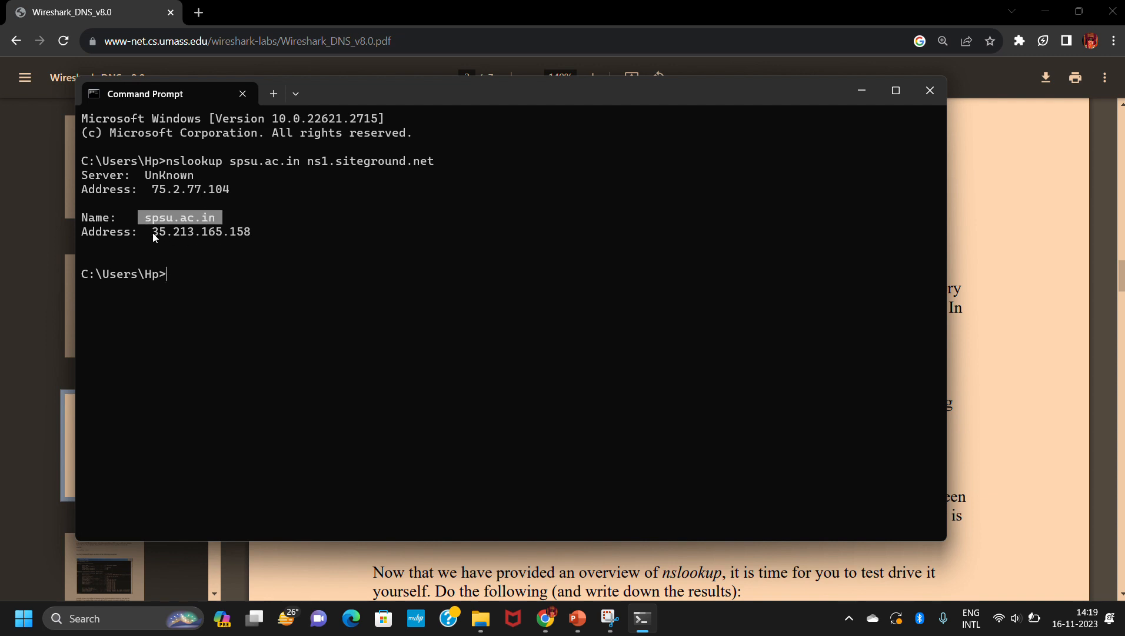
drag(152, 232, 239, 234)
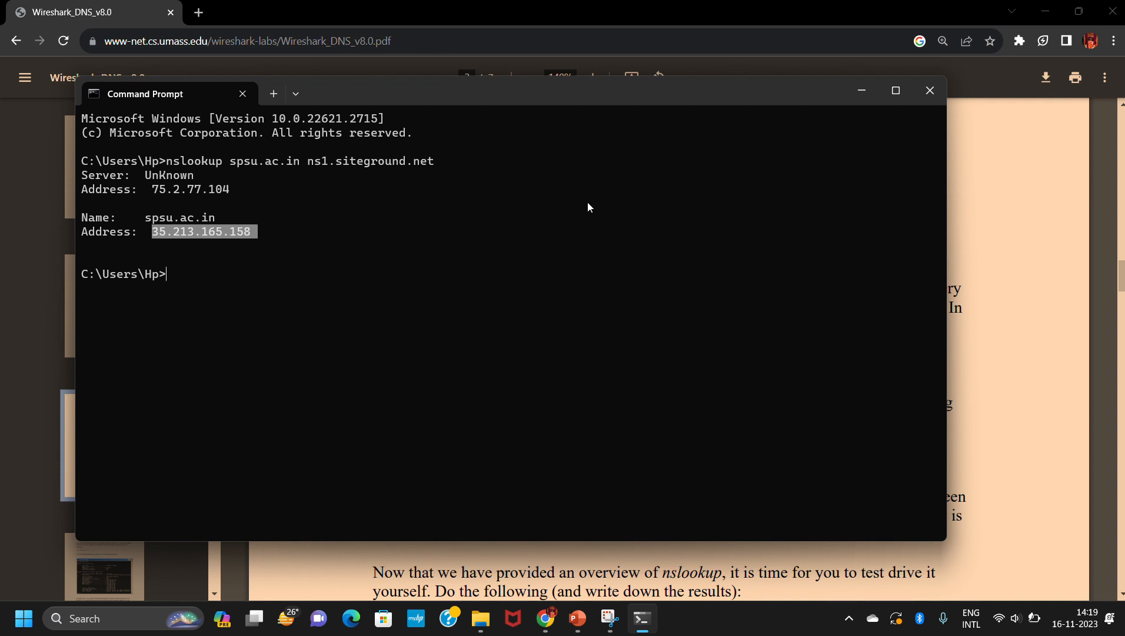
drag(149, 190, 227, 197)
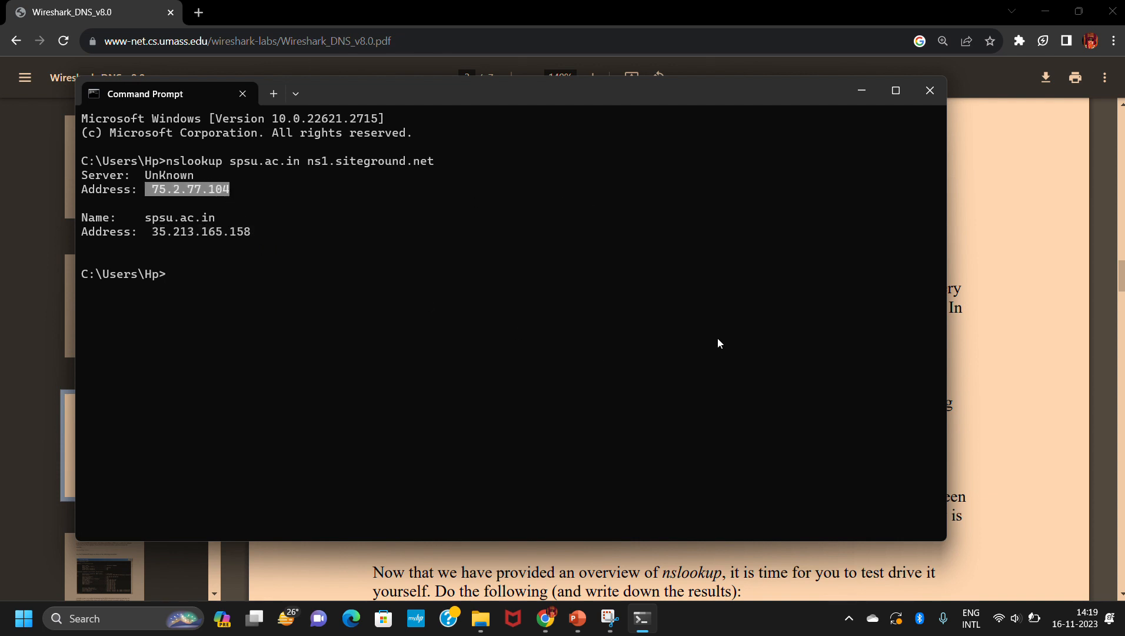
Return to the lab PDF in Chrome and read the nslookup syntax, the three exercises and the start of the ipconfig section.
click(1033, 277)
scroll(1033, 277, down, 1)
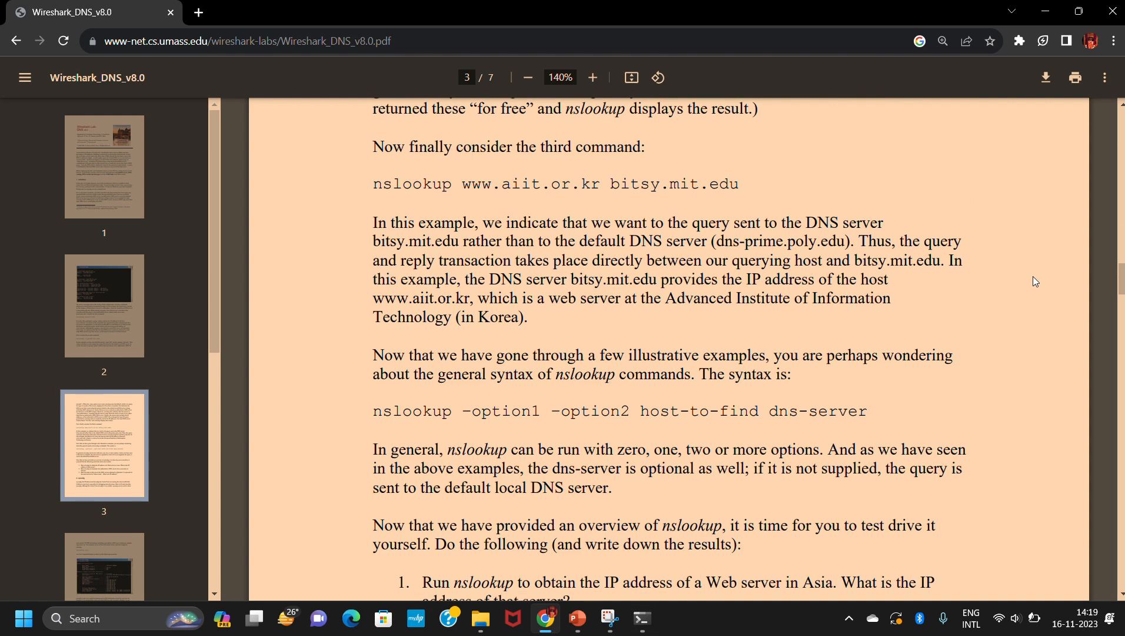
scroll(402, 395, down, 2)
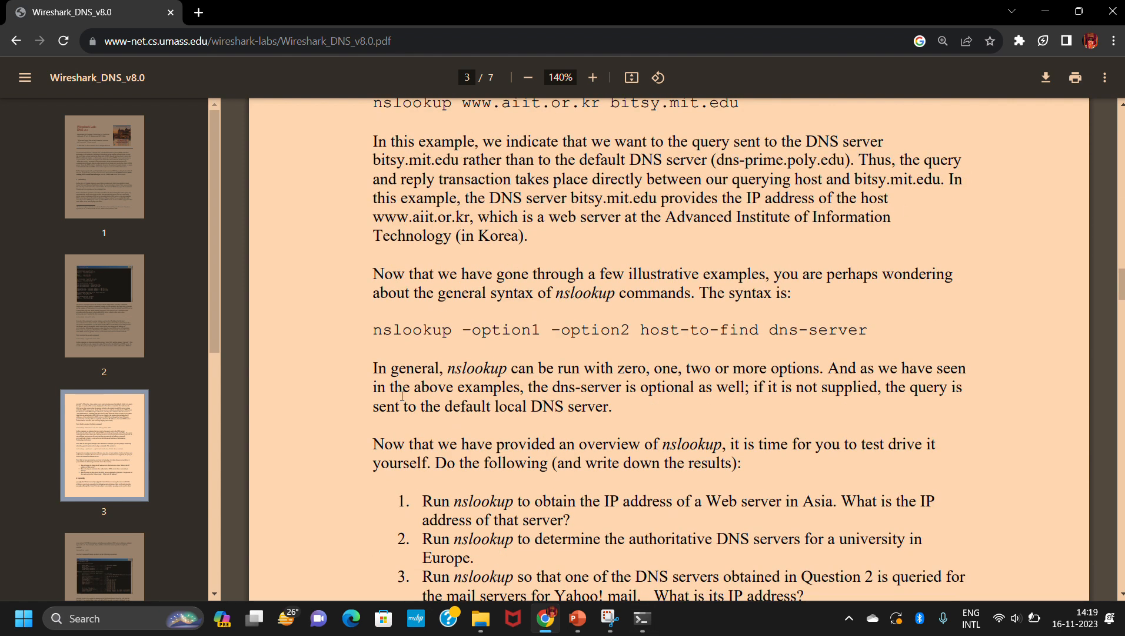
scroll(464, 405, down, 4)
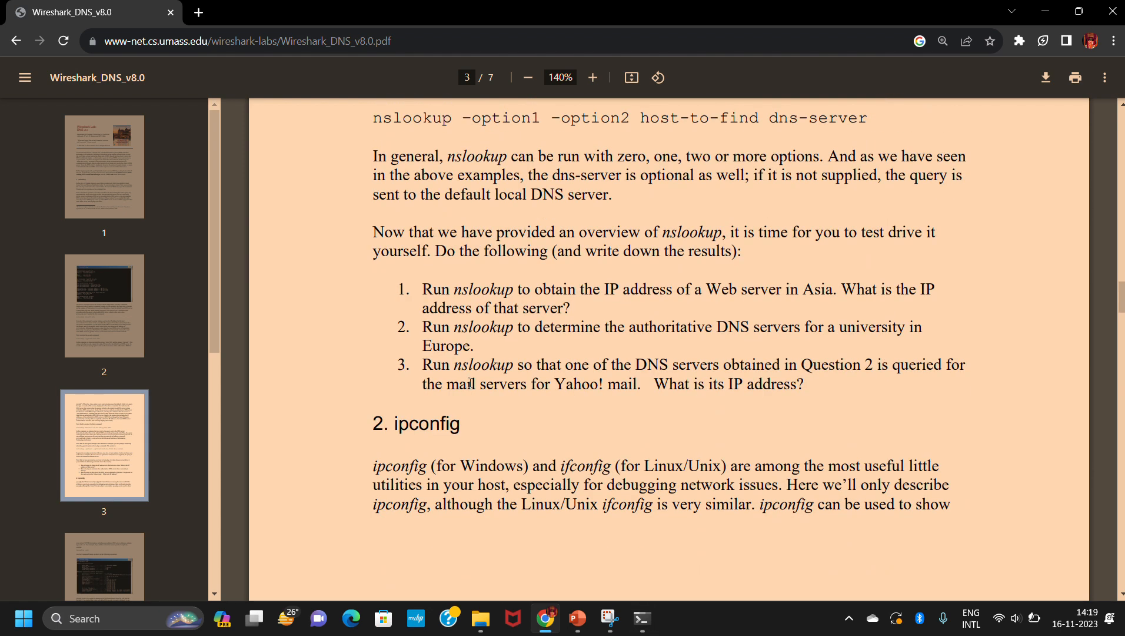
drag(416, 293, 637, 281)
scroll(632, 289, down, 1)
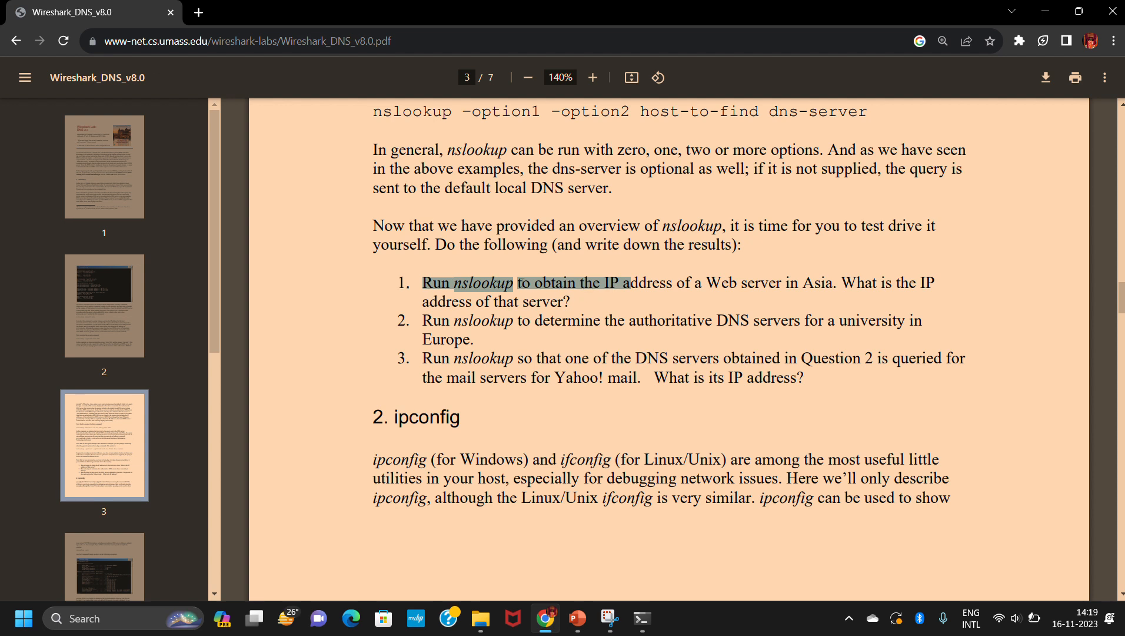
click(459, 284)
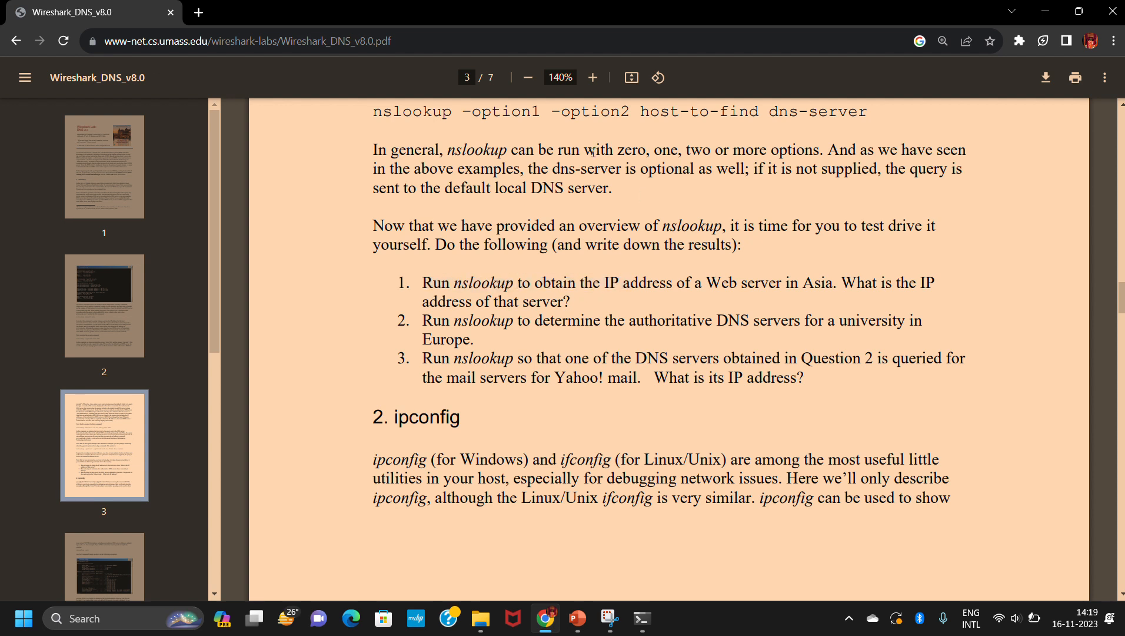
key(super+shift+s)
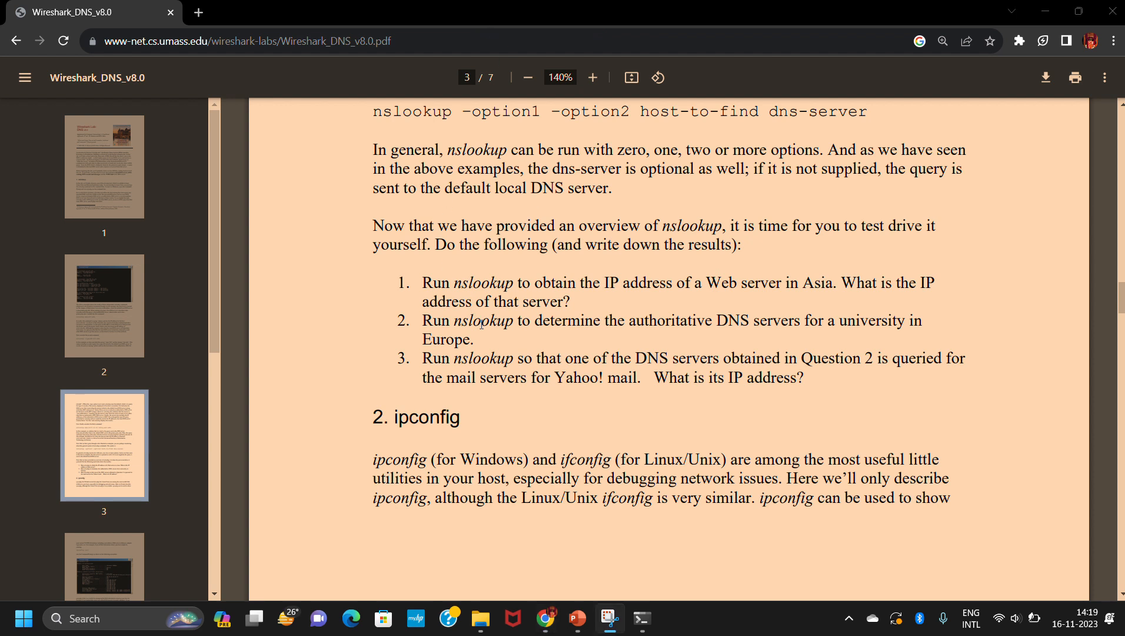
drag(456, 284, 489, 294)
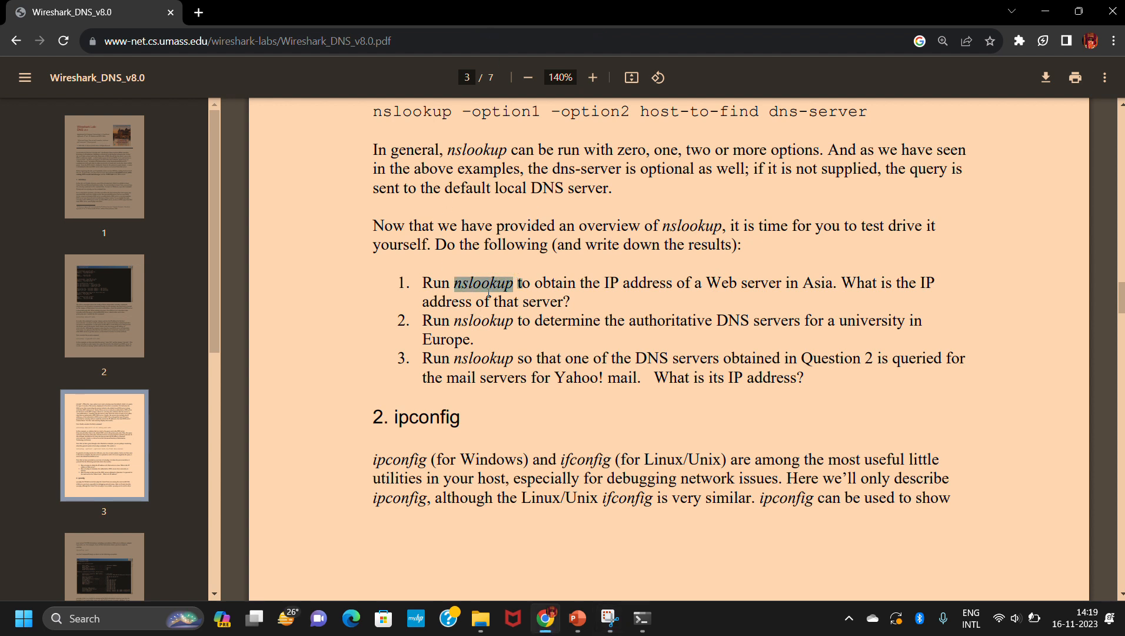
scroll(489, 295, down, 1)
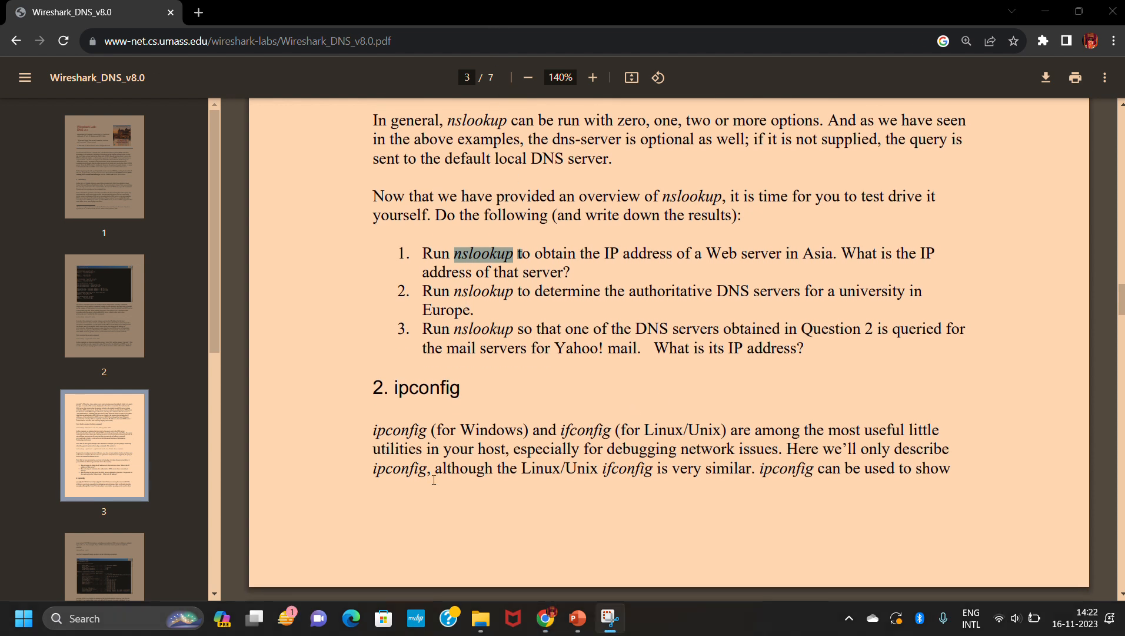
key(alt+Tab)
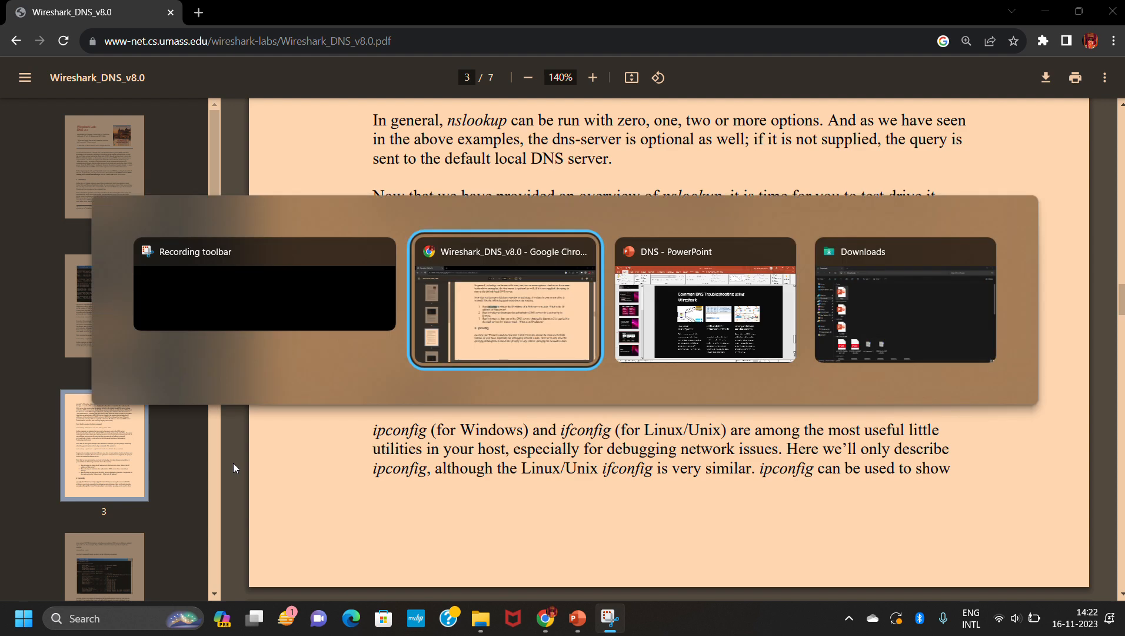
Search Google for irctc in a new Chrome tab.
key(alt+Tab)
key(alt+Tab)
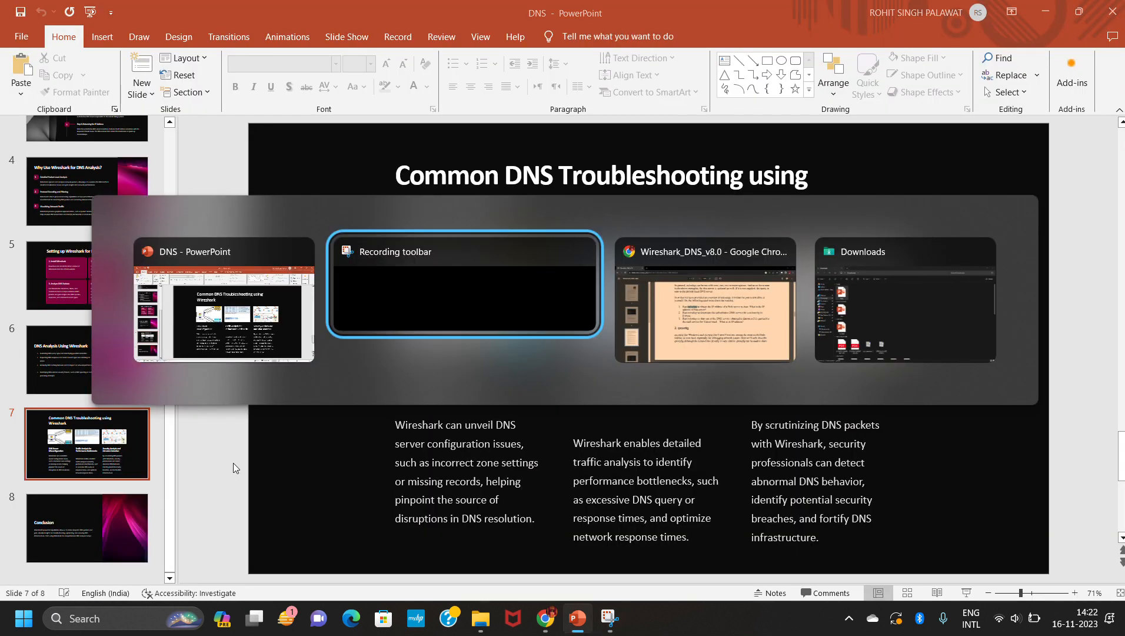
key(alt+Tab)
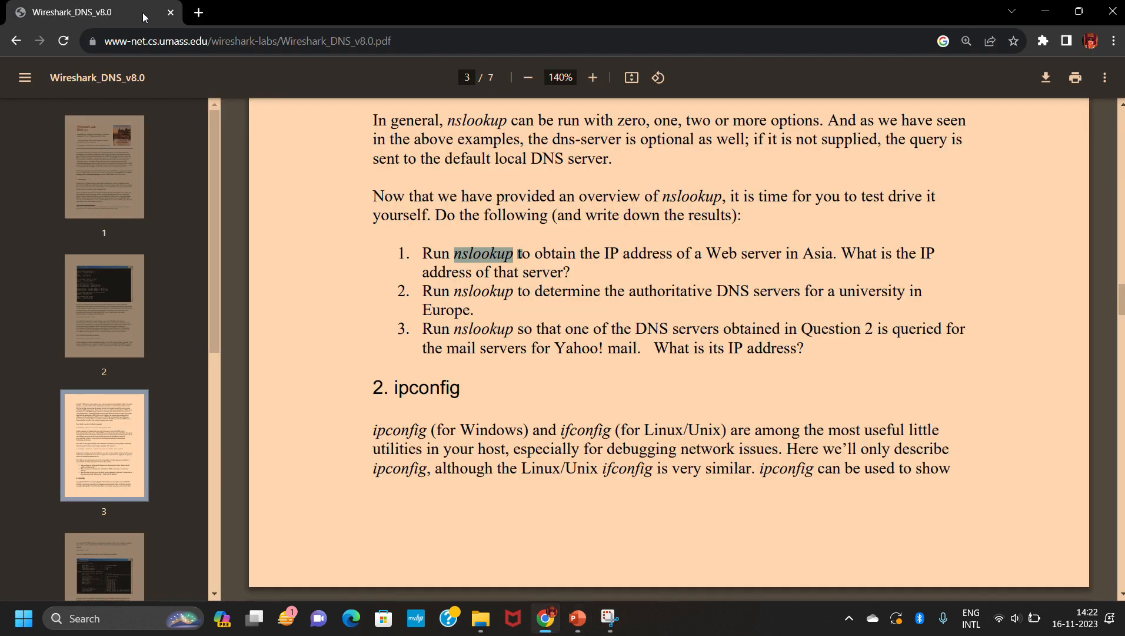
click(198, 13)
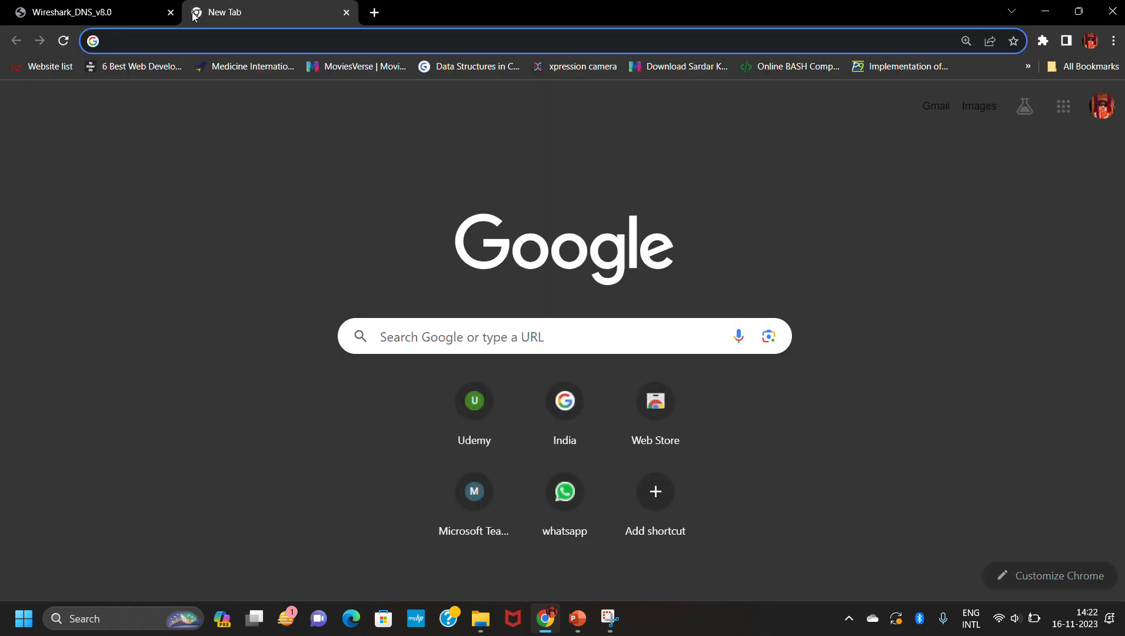
text(irctc)
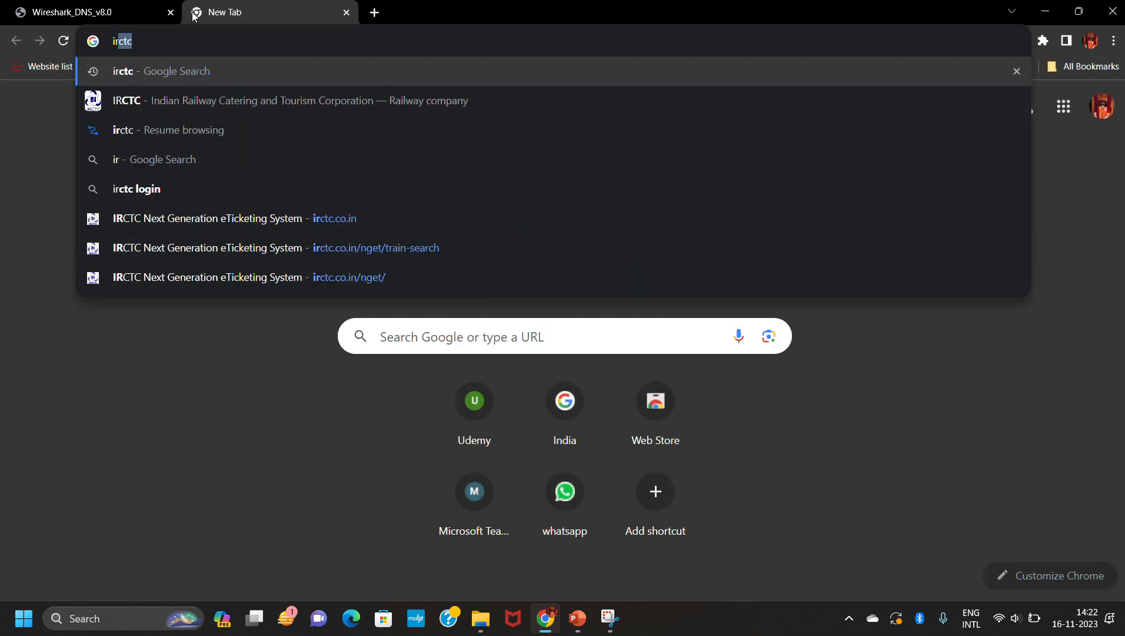
key(Return)
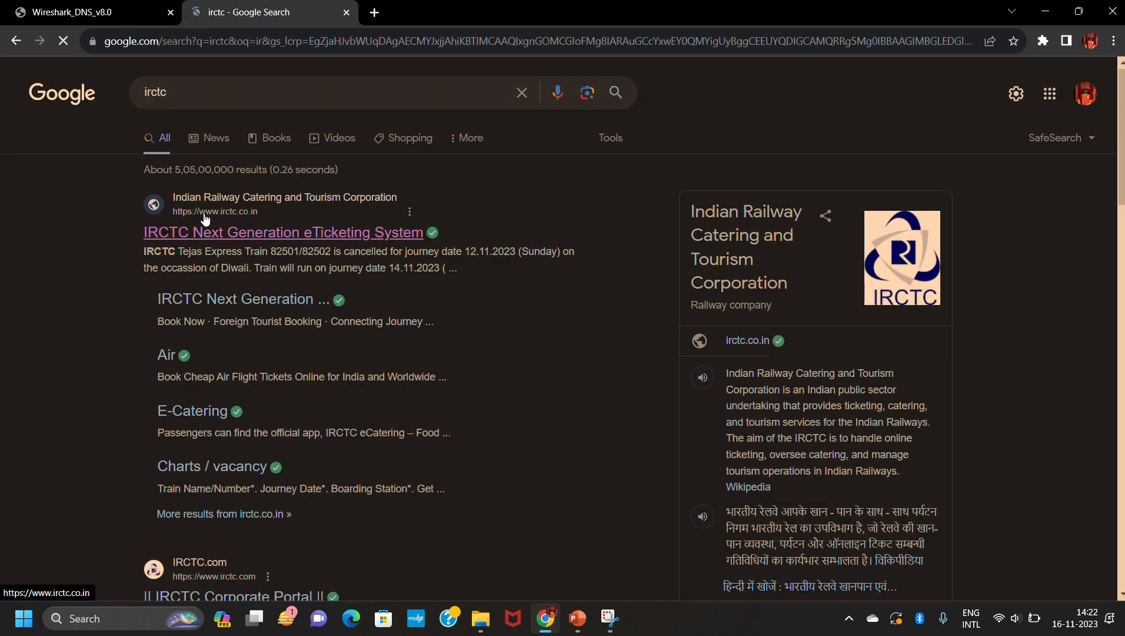
Copy the link address of the IRCTC Next Generation eTicketing System result, and replace the results tab with a blank new tab.
right_click(215, 232)
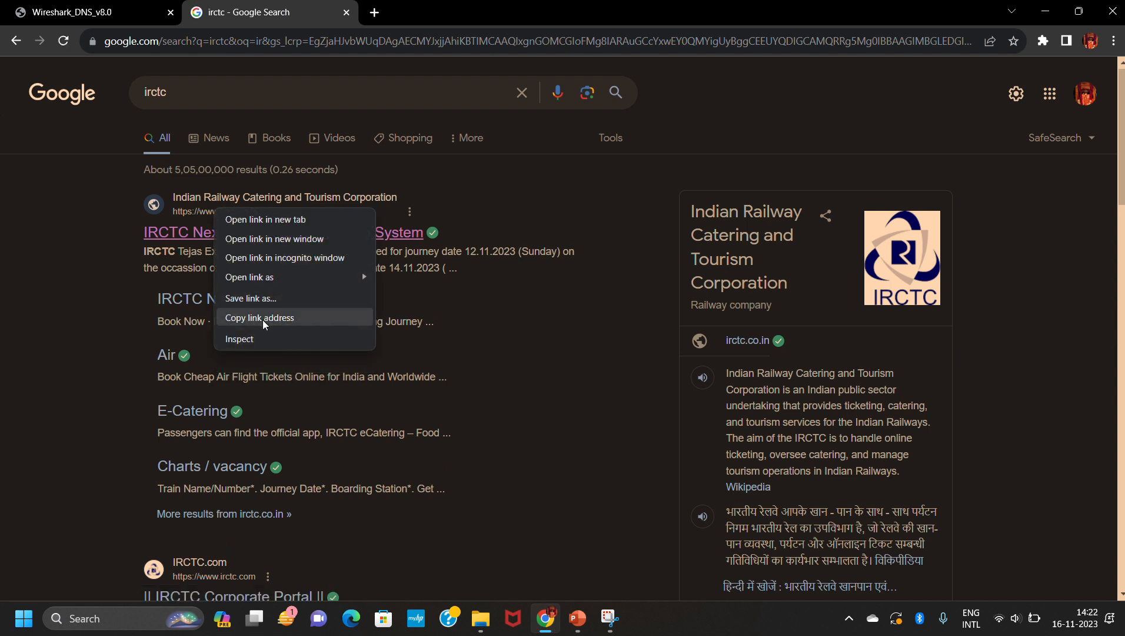
click(263, 320)
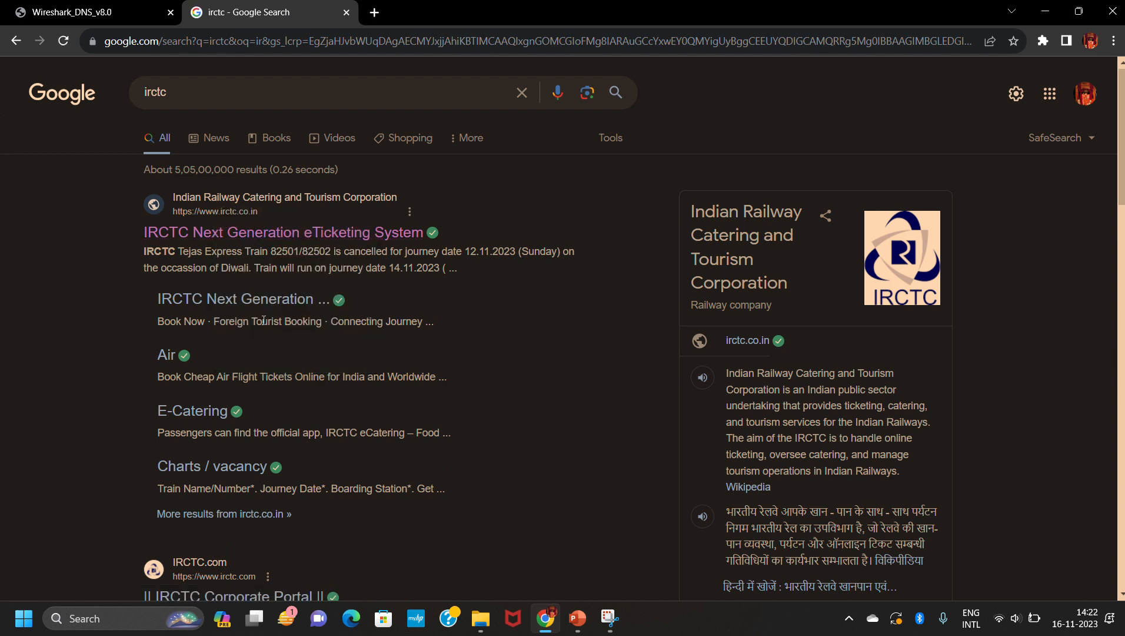
click(346, 12)
click(198, 12)
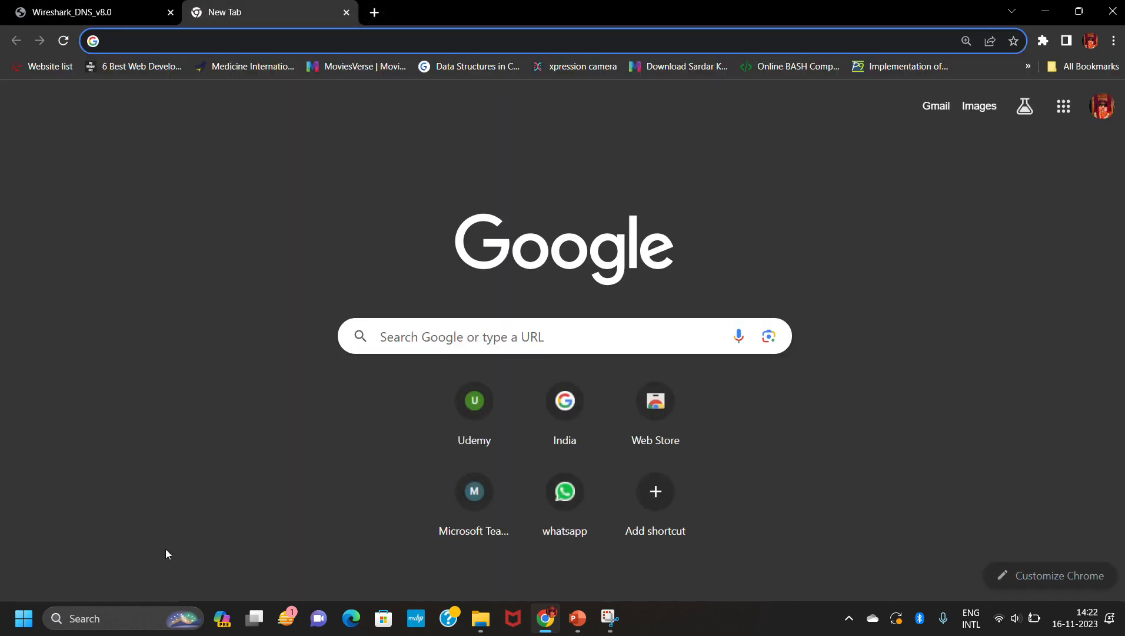
Find Command Prompt through the Windows search and open a new window of it.
click(150, 624)
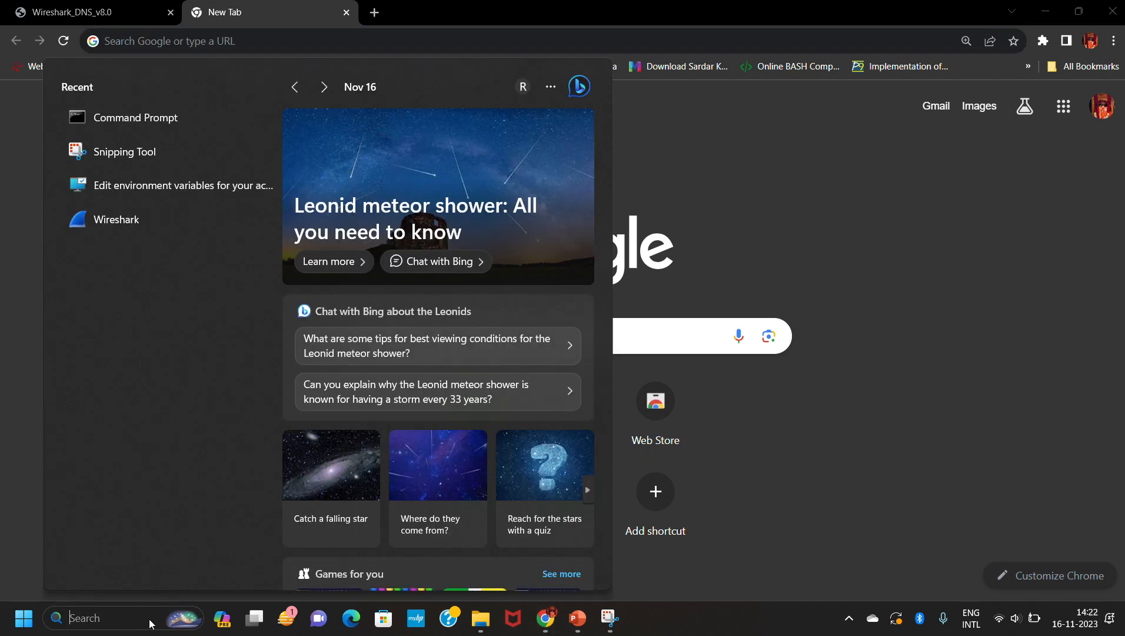
text(cmd)
key(Return)
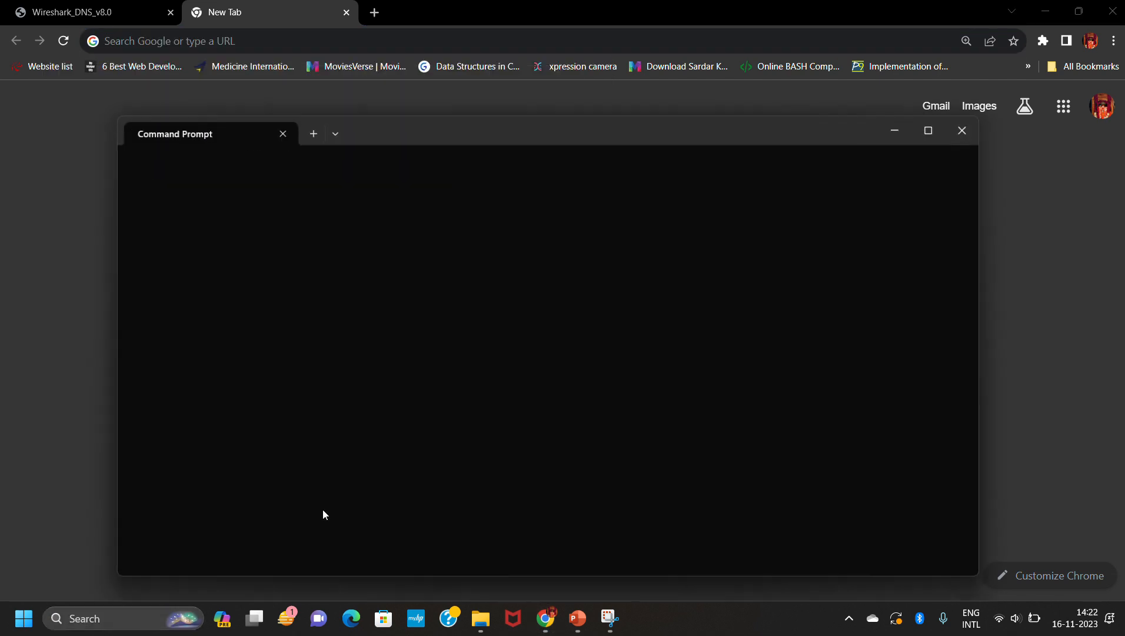
text(nslo)
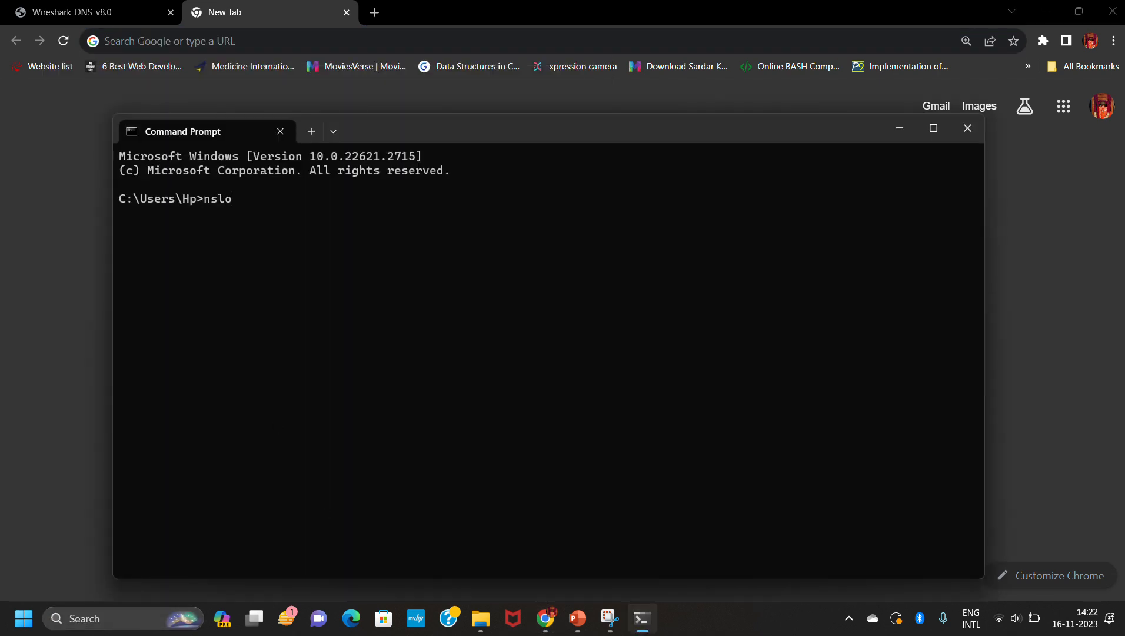
text(okup)
key(ctrl+v)
key(BackSpace)
key(BackSpace)
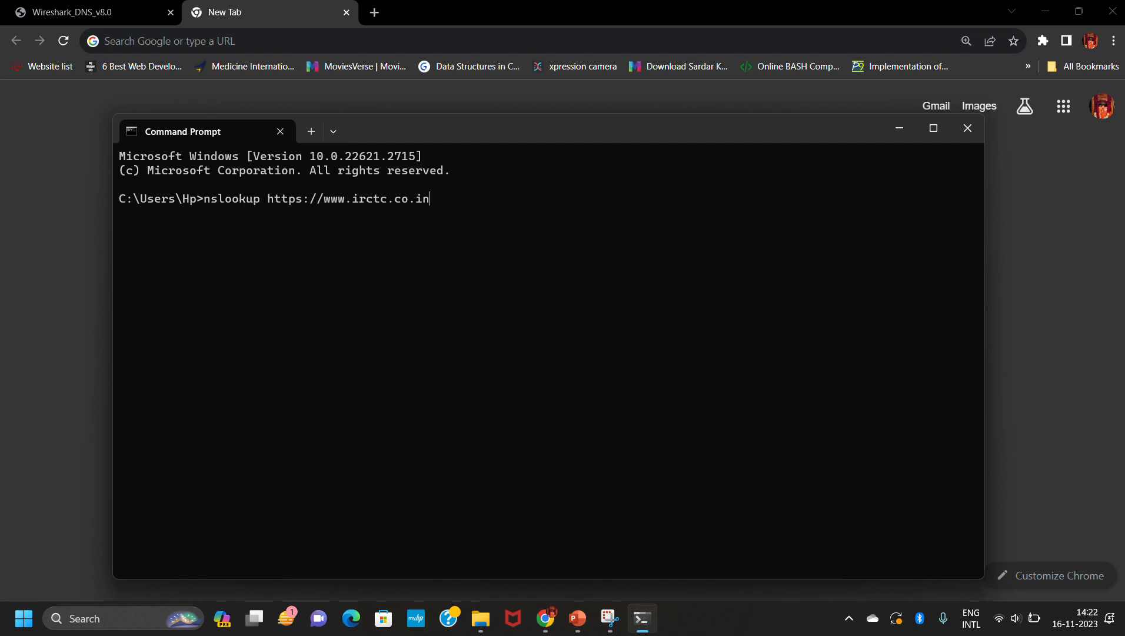
text(n)
key(BackSpace)
key(BackSpace)
key(BackSpace)
key(BackSpace)
key(BackSpace)
key(BackSpace)
key(BackSpace)
key(BackSpace)
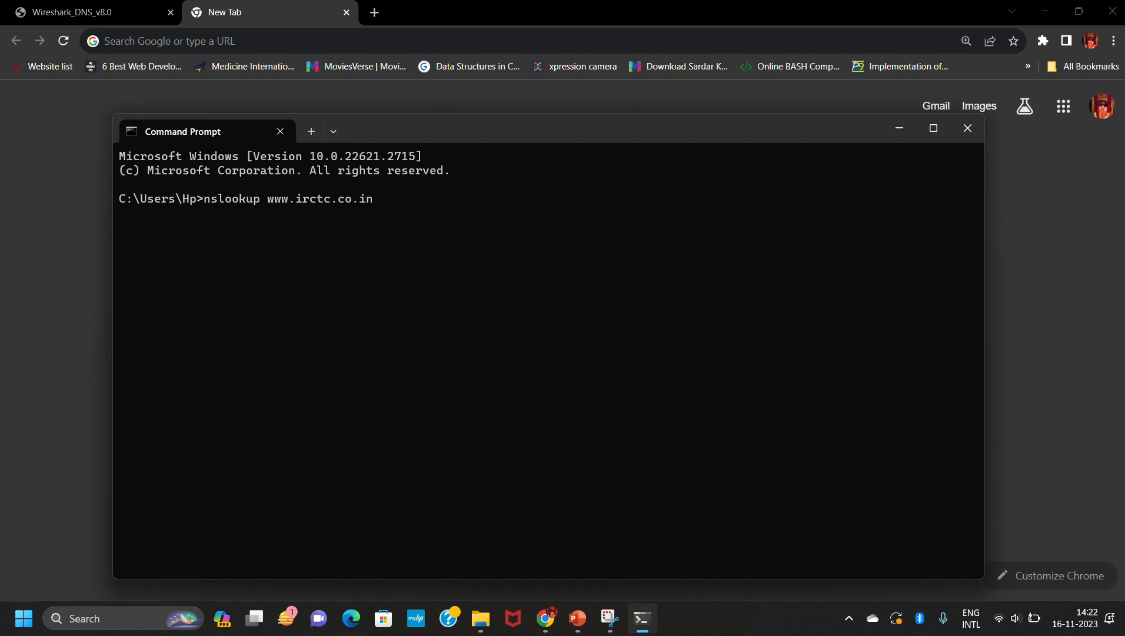
key(Return)
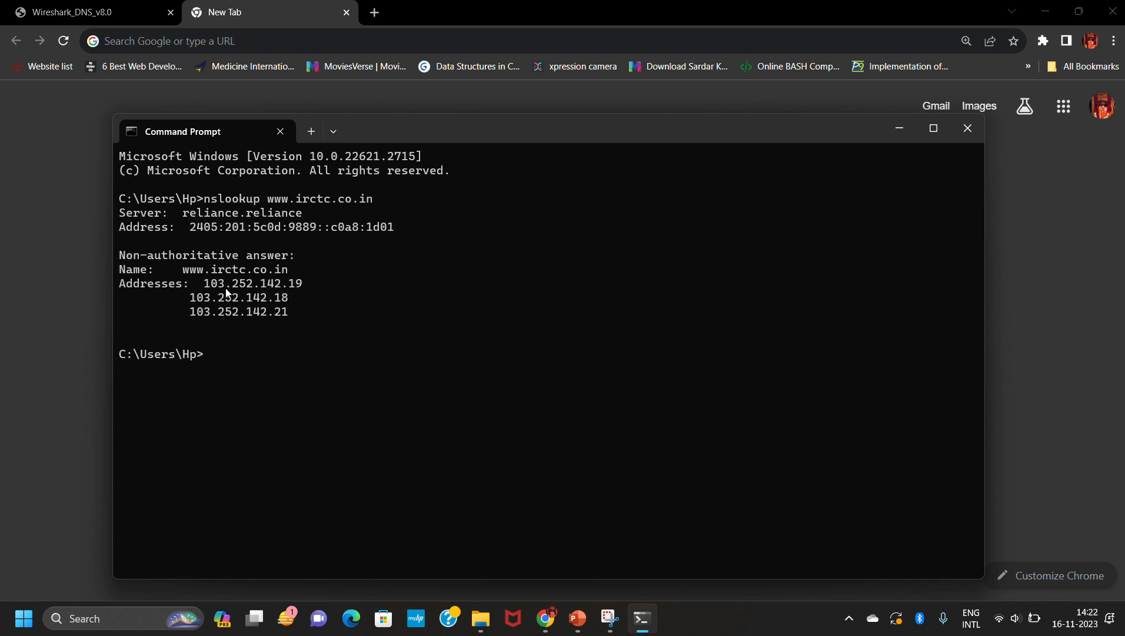
drag(210, 286, 302, 285)
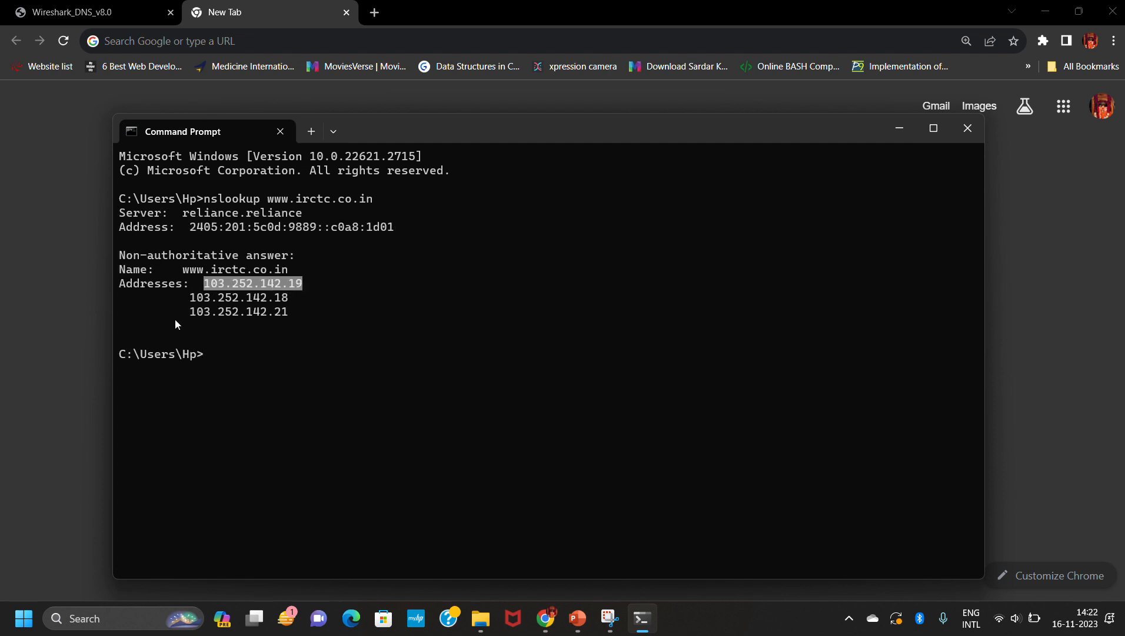
drag(183, 269, 284, 272)
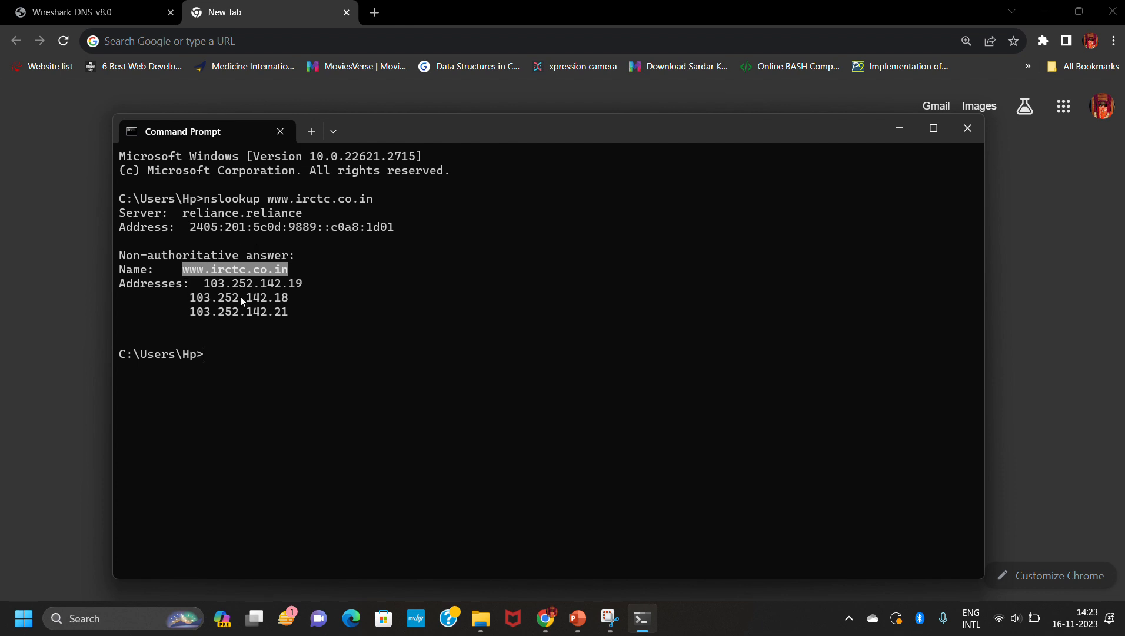
click(187, 299)
drag(187, 298, 299, 299)
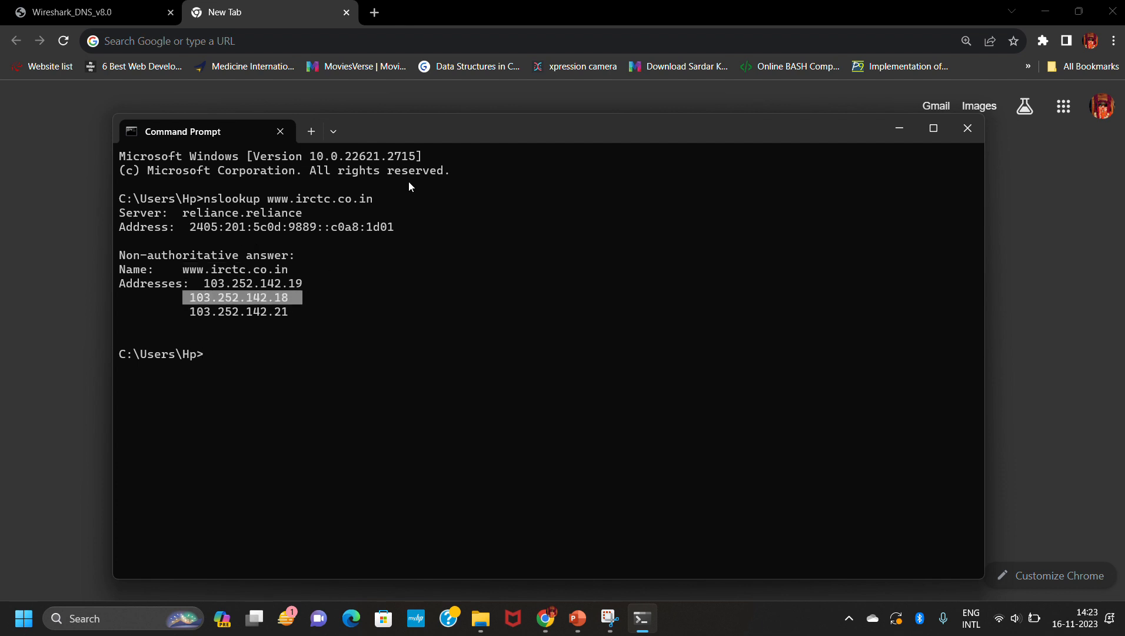
Return to the lab PDF in Chrome and read the three nslookup exercises and the ipconfig introduction through the ipconfig \all command.
click(175, 5)
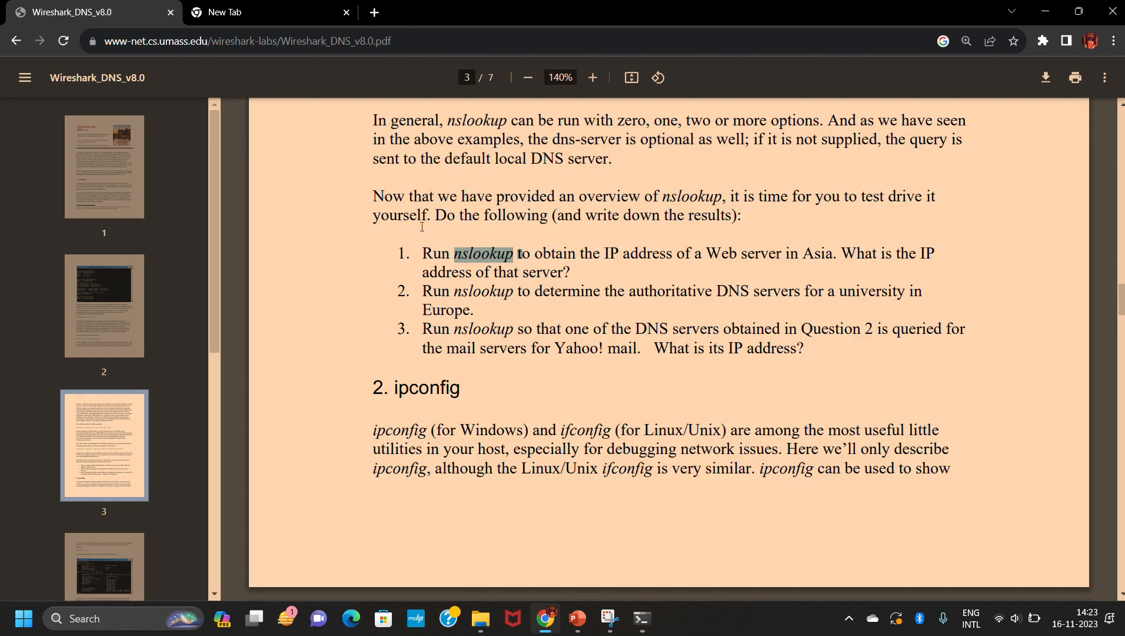
scroll(452, 234, up, 2)
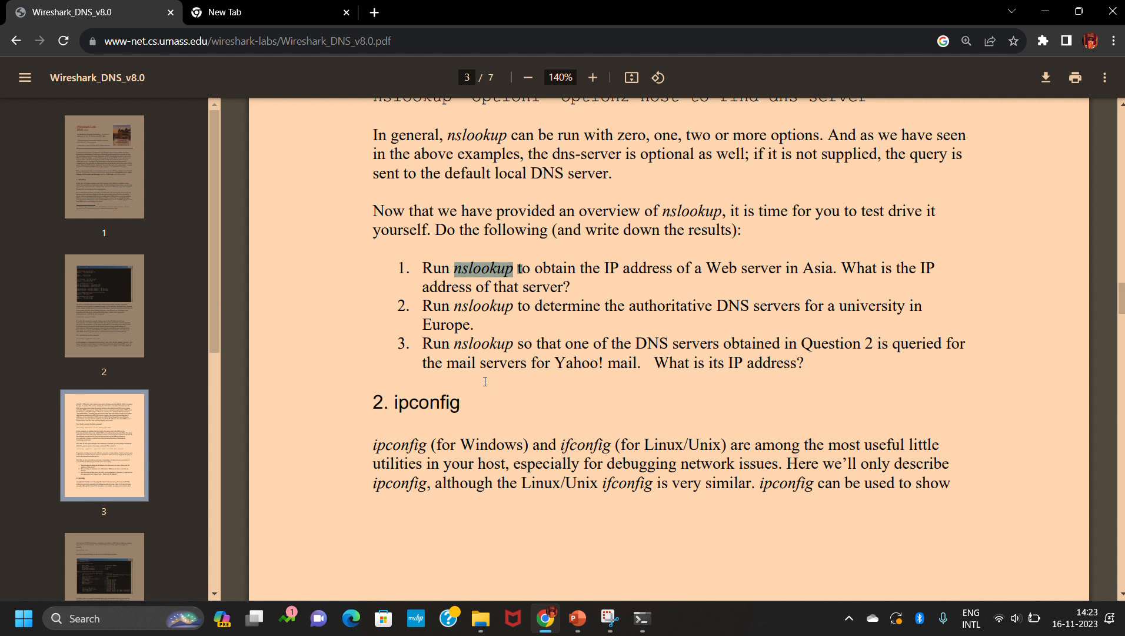
scroll(524, 341, down, 1)
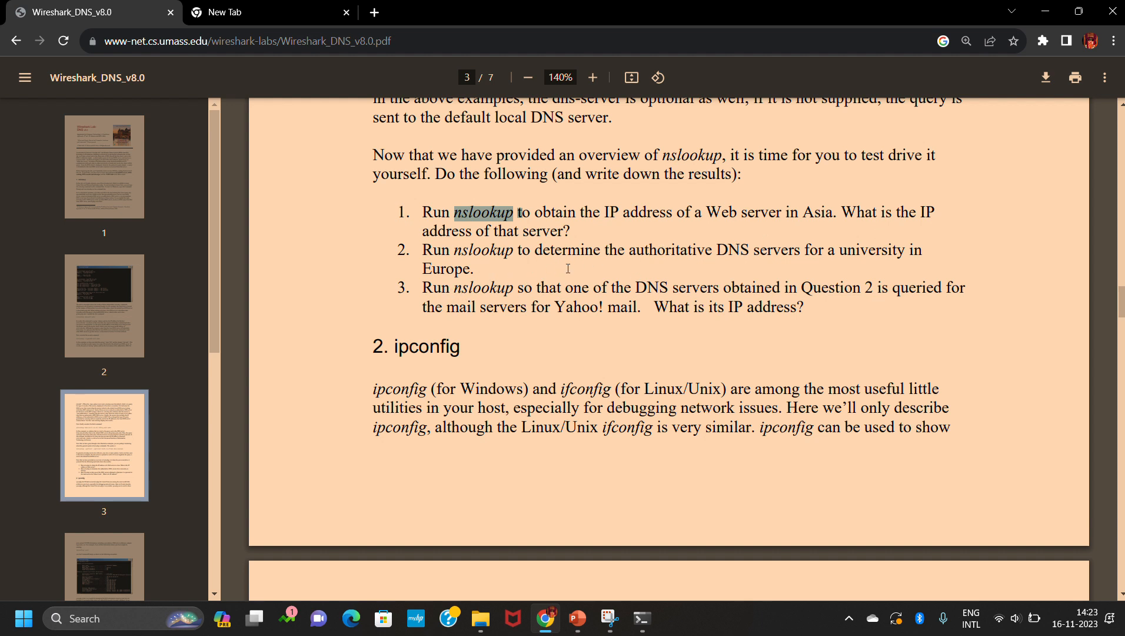
scroll(636, 237, down, 1)
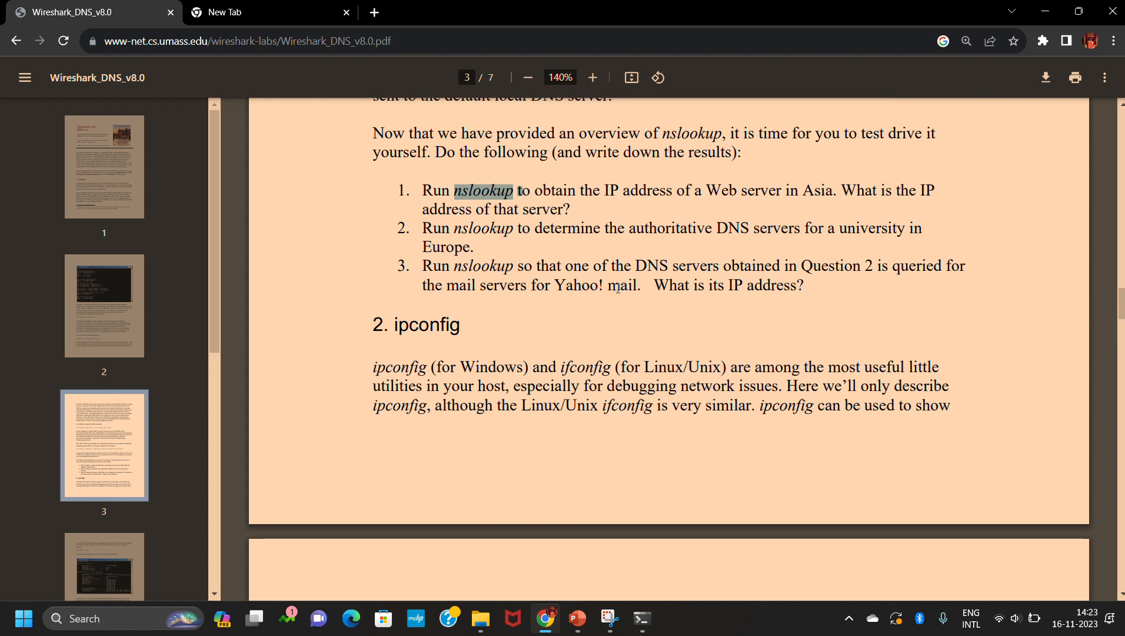
scroll(480, 330, down, 2)
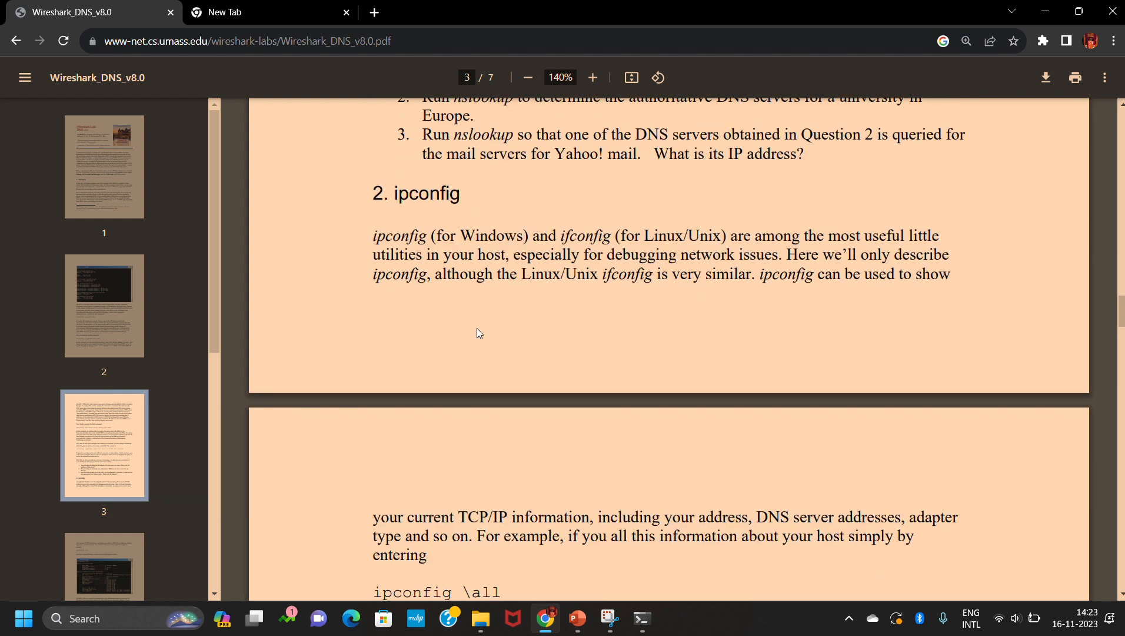
double_click(397, 202)
scroll(489, 211, down, 1)
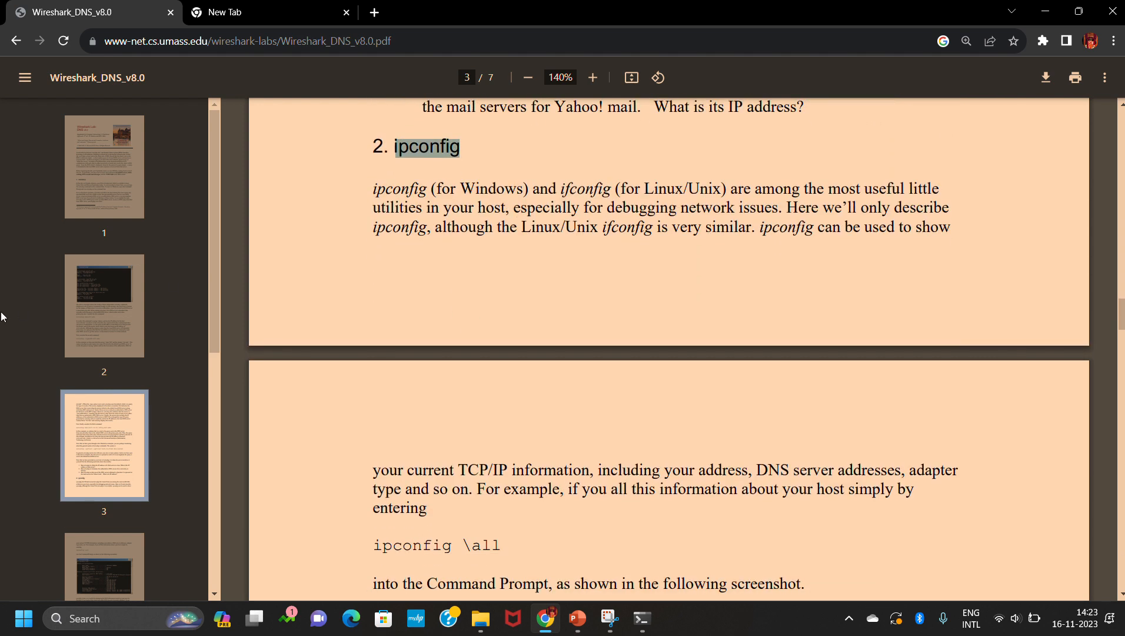
scroll(29, 301, down, 5)
scroll(393, 214, up, 1)
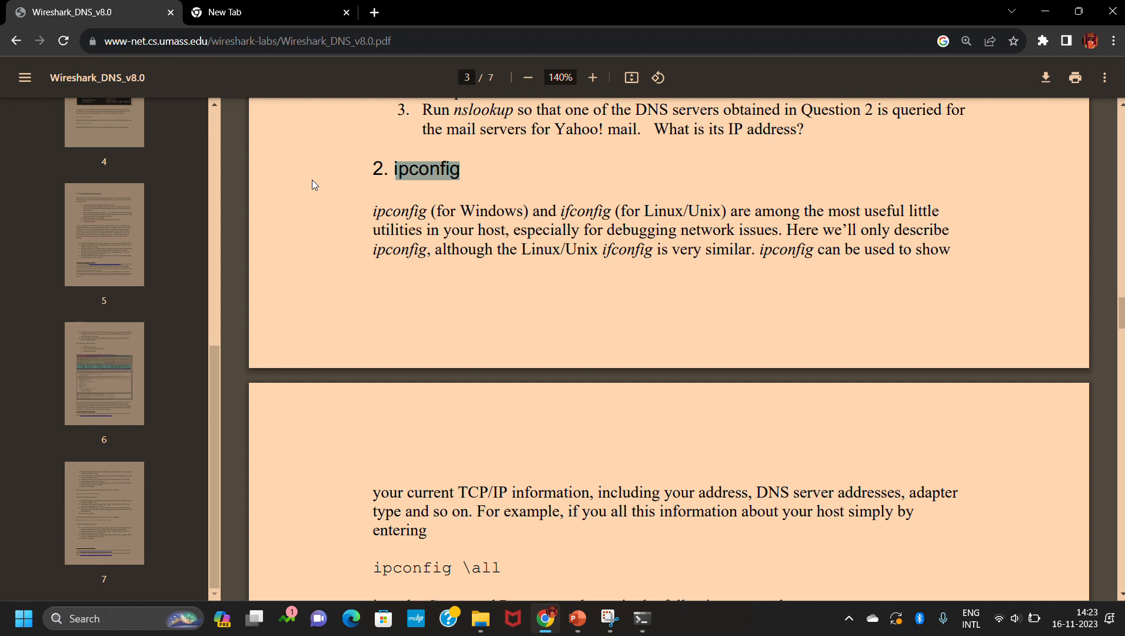
Switch to Command Prompt and run ipconfig.
key(alt+Tab)
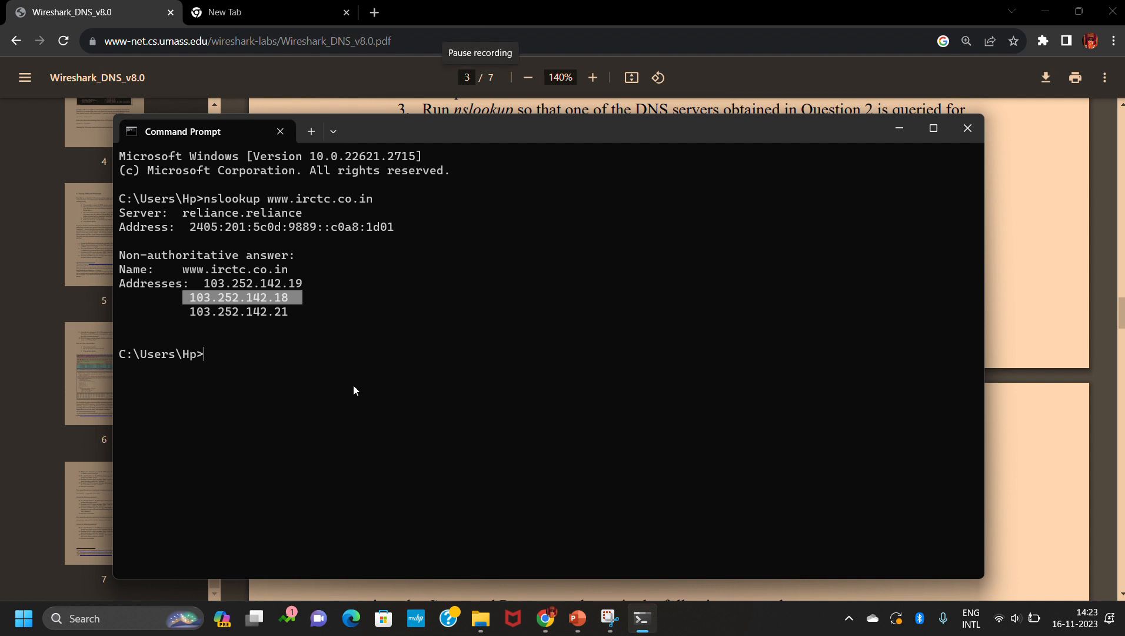
text(ipco)
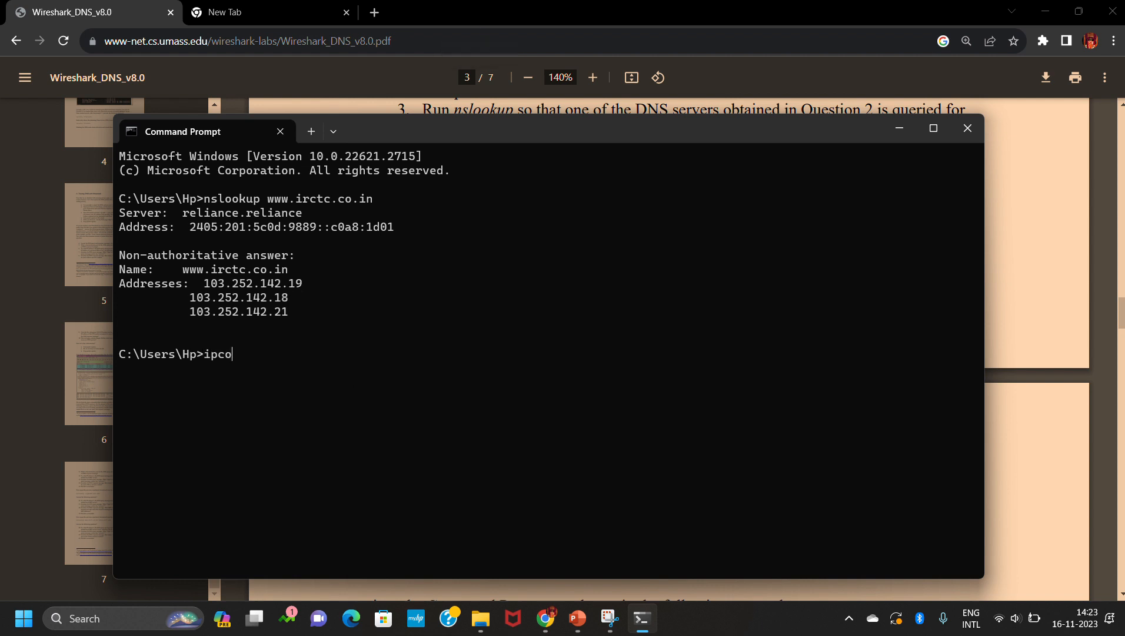
text(nfig)
key(Return)
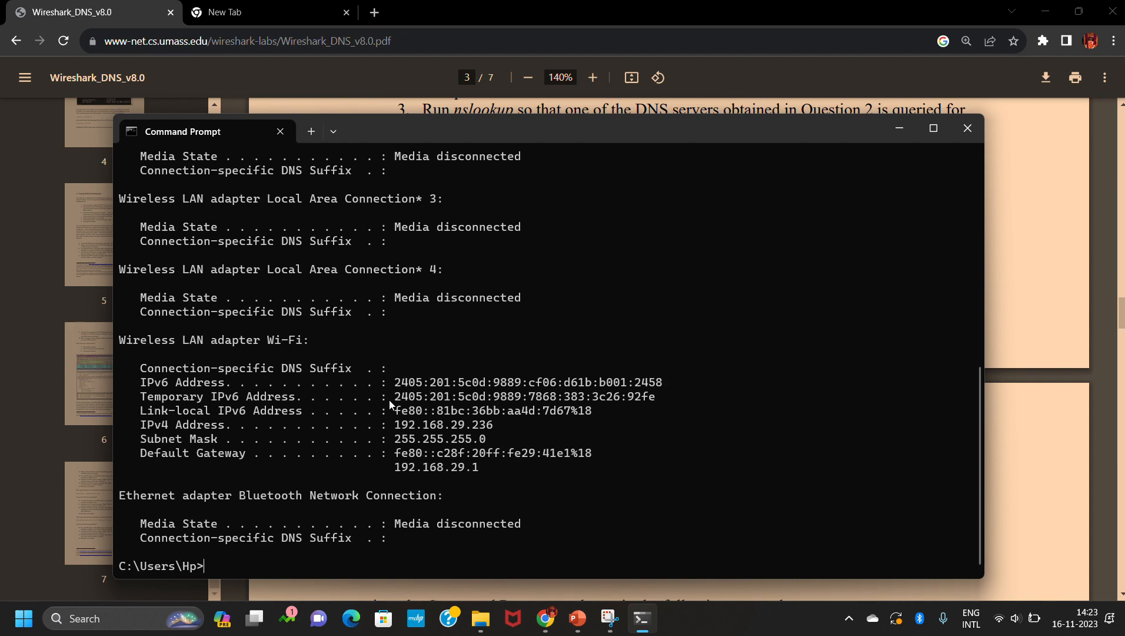
Maximize the Command Prompt window and look through the ipconfig output from its beginning.
scroll(414, 384, up, 3)
click(940, 129)
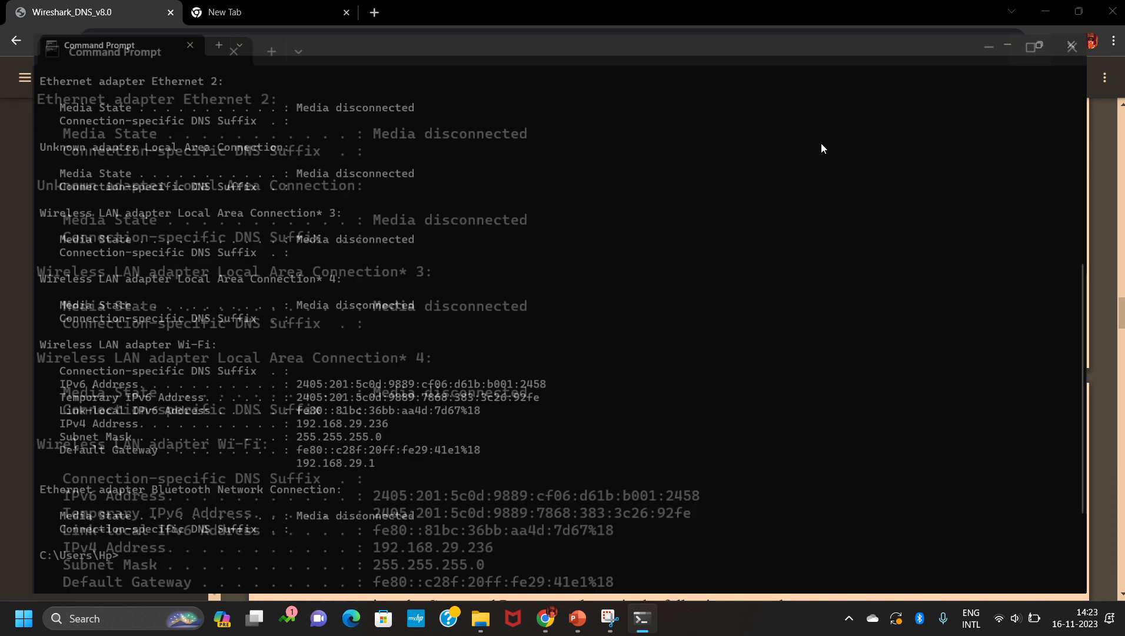
scroll(296, 288, up, 5)
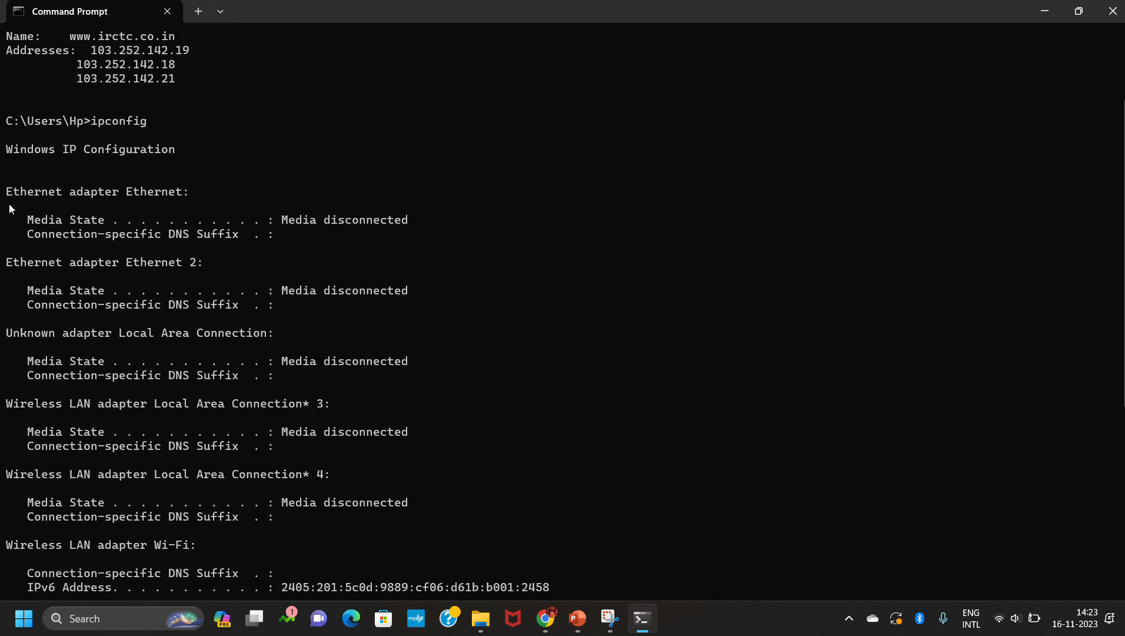
scroll(9, 204, down, 8)
scroll(9, 204, up, 10)
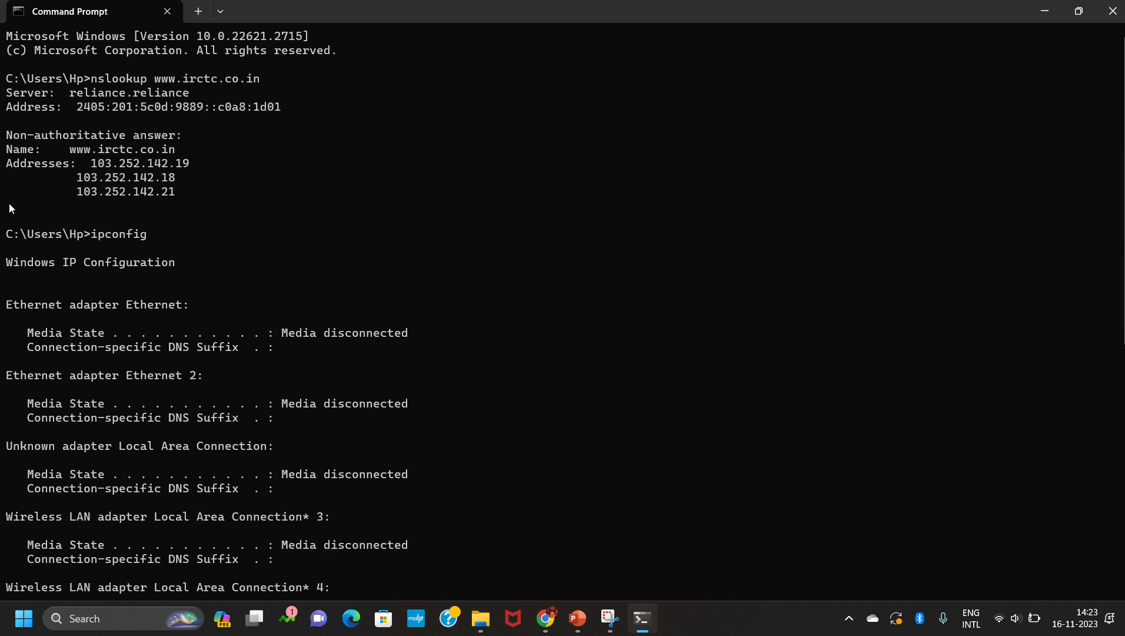
Examine the media state of the Ethernet, Ethernet 2 and local area connection adapters in the ipconfig output.
drag(4, 305, 186, 308)
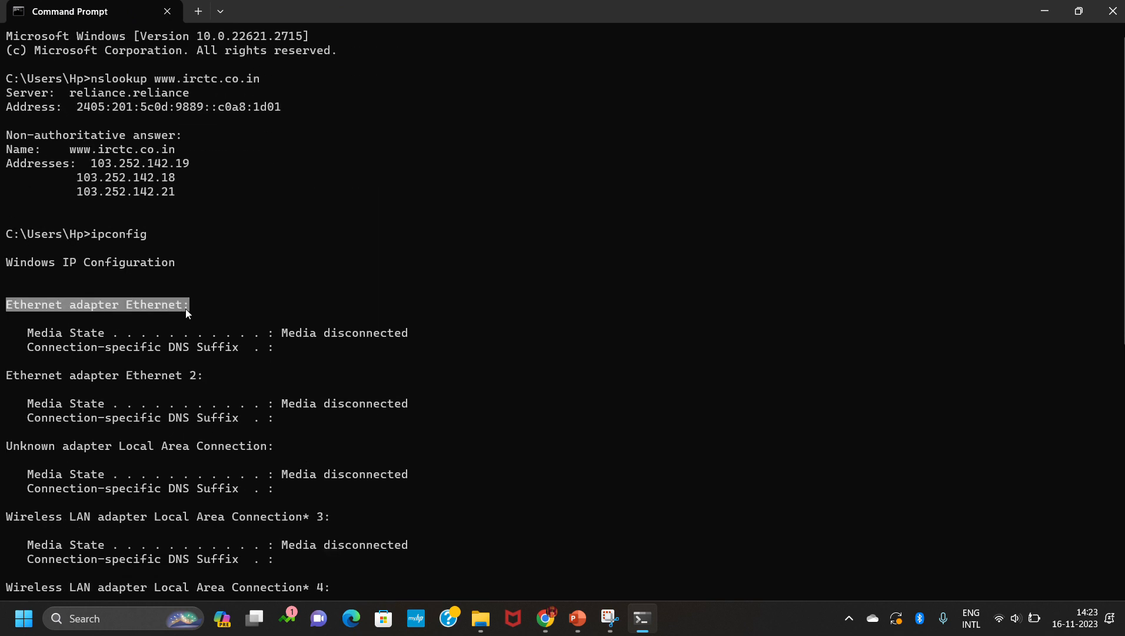
scroll(187, 308, down, 1)
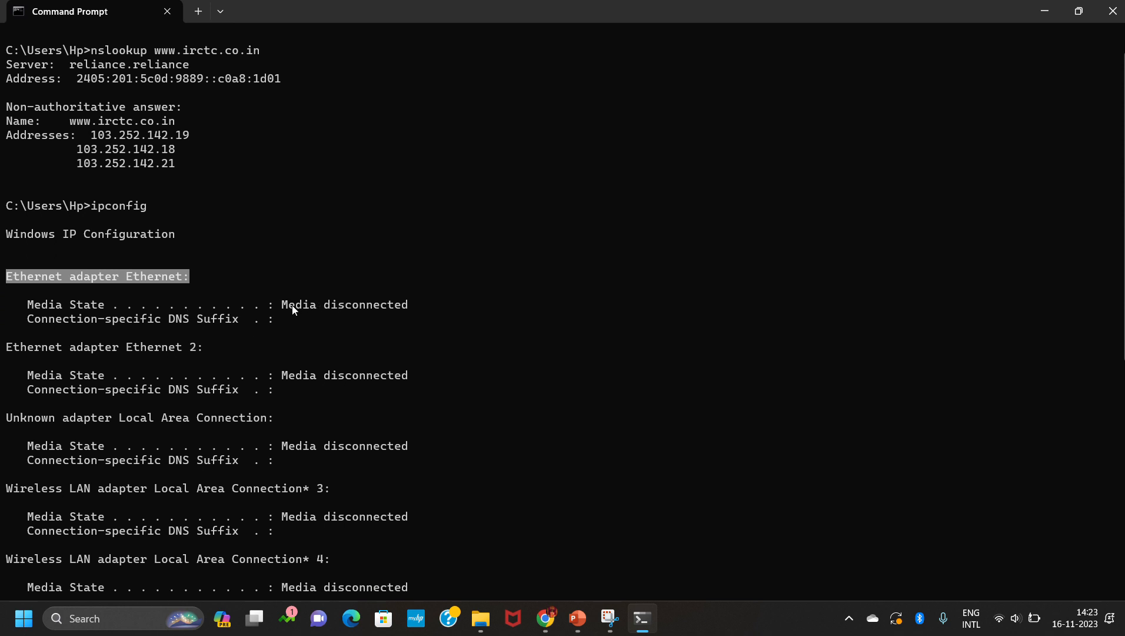
drag(284, 304, 405, 304)
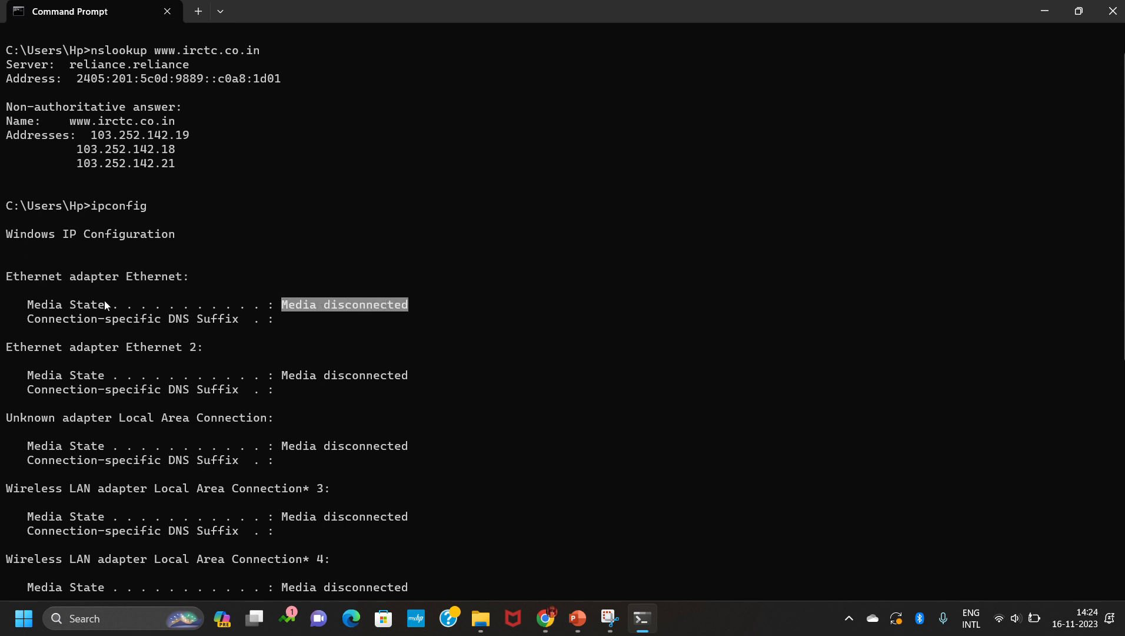
scroll(109, 300, down, 2)
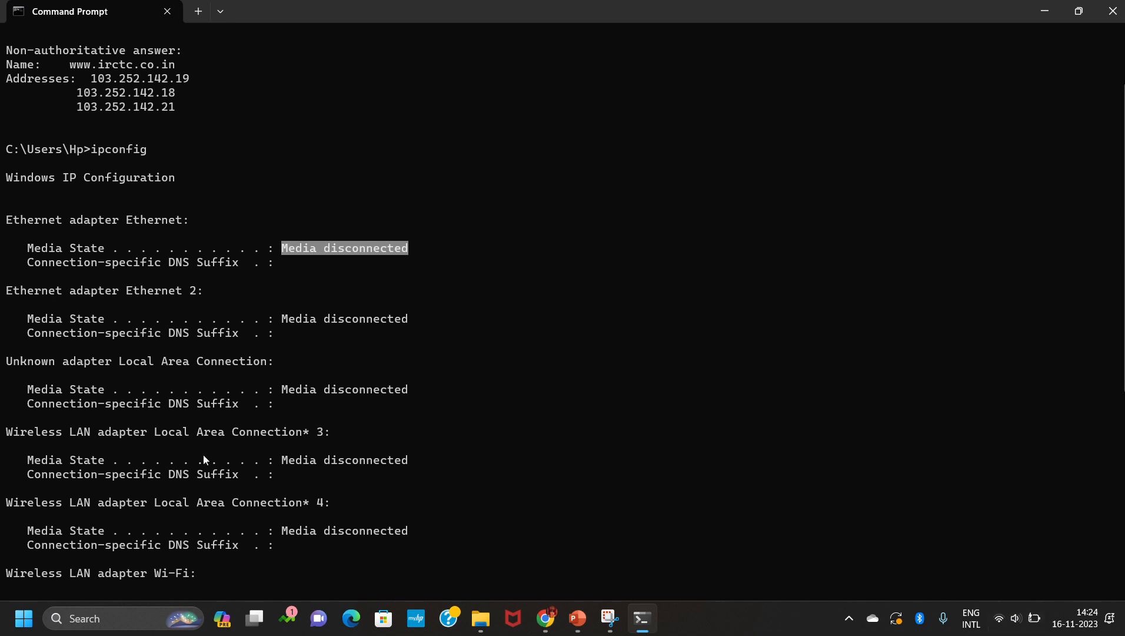
scroll(77, 375, down, 2)
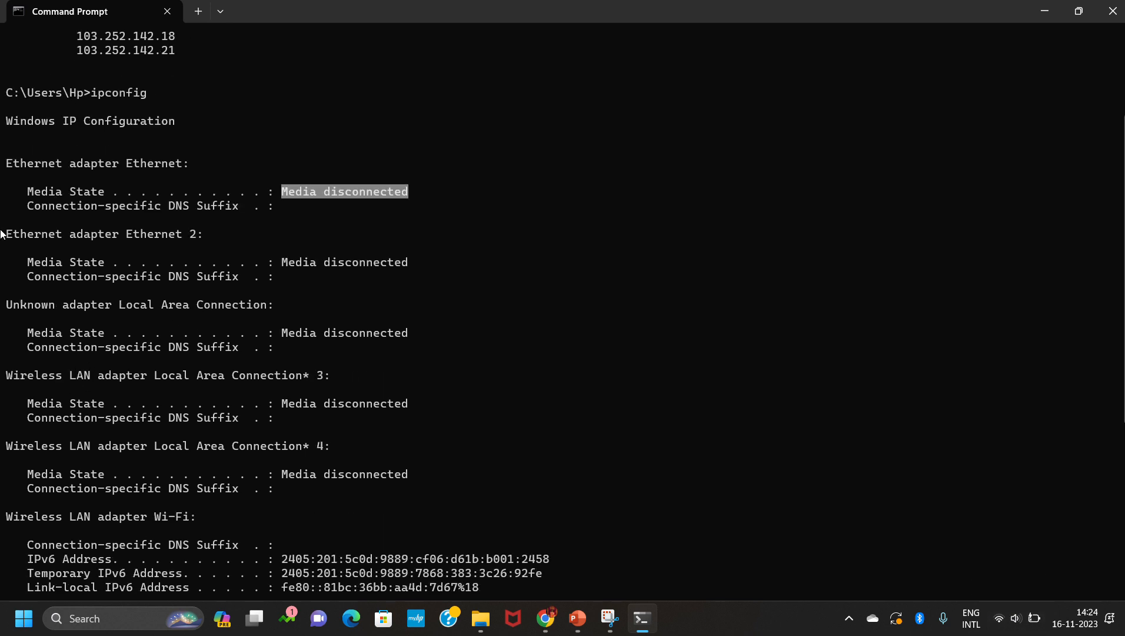
drag(2, 235, 199, 235)
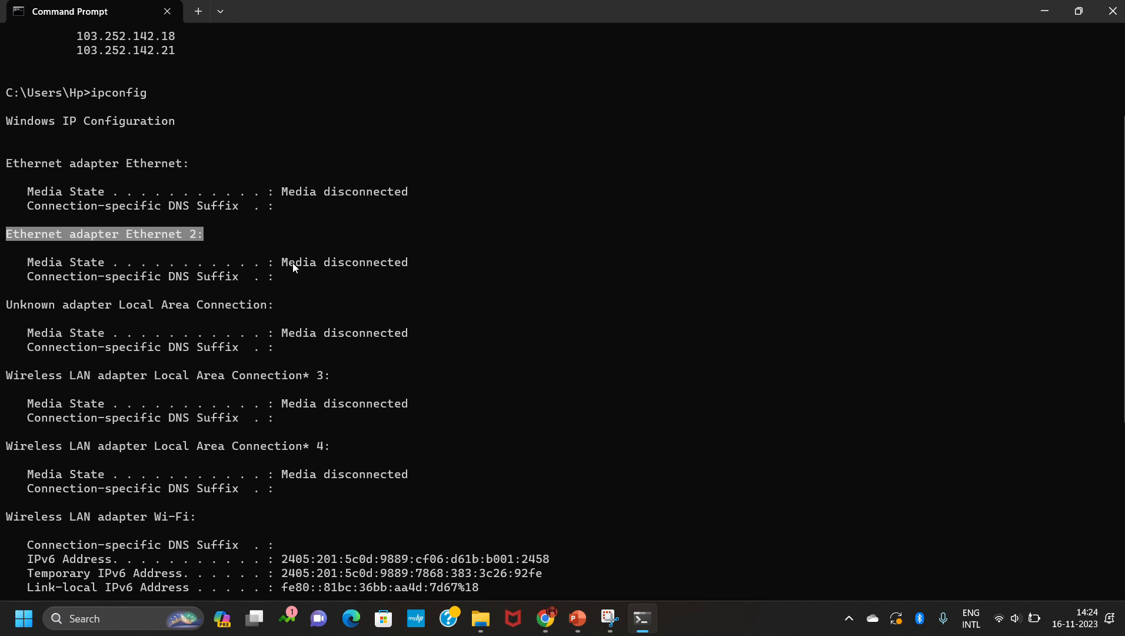
scroll(297, 351, down, 2)
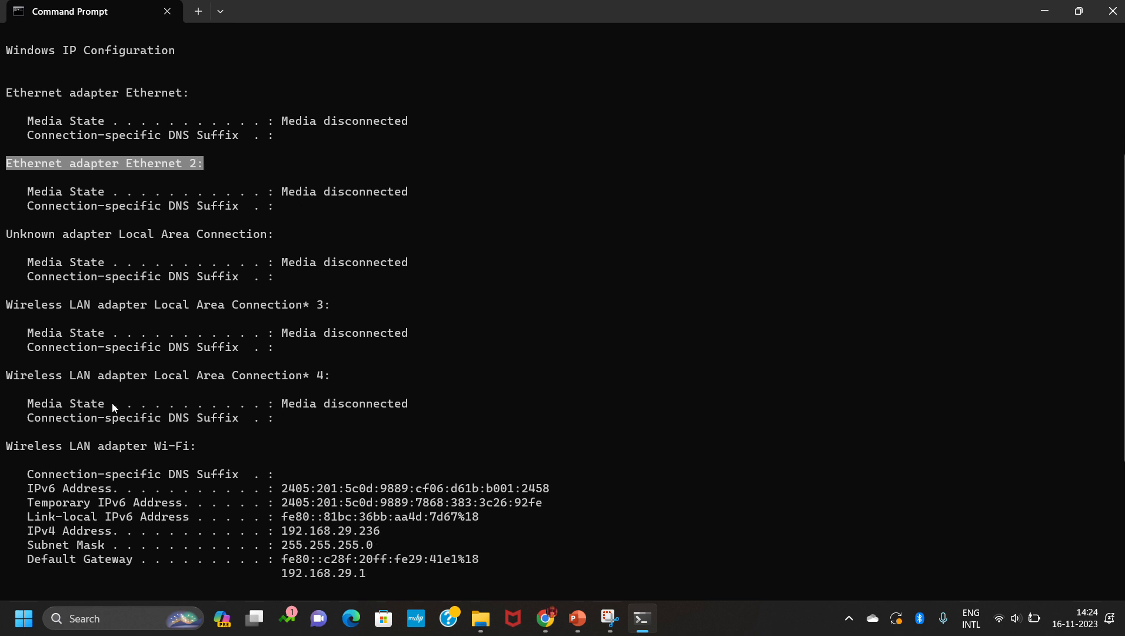
scroll(338, 411, down, 5)
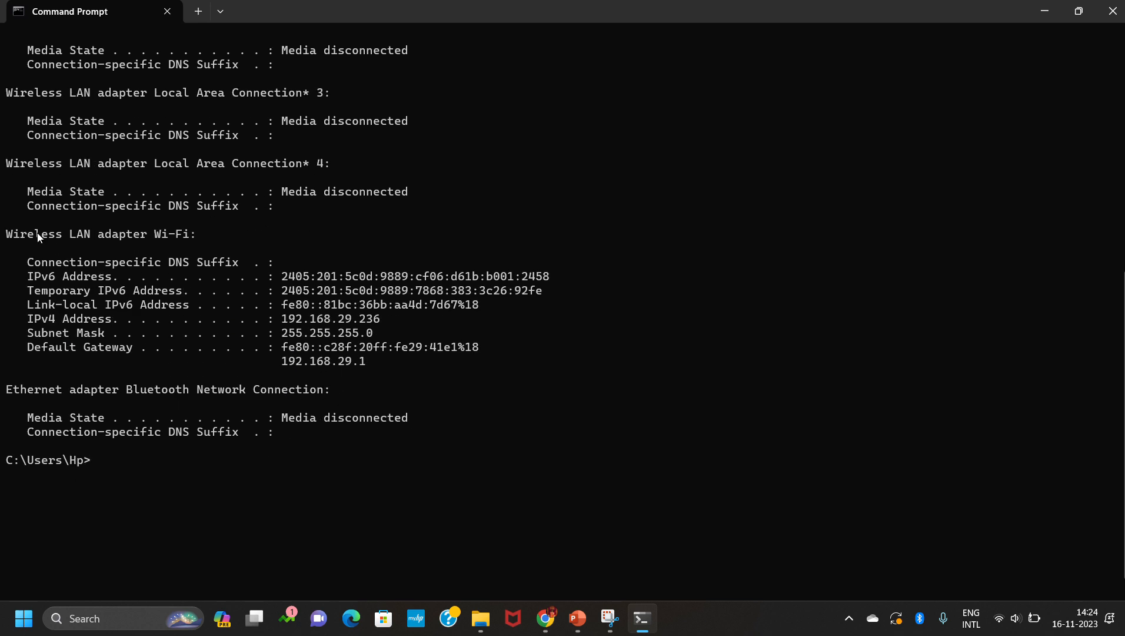
Examine the Wi-Fi adapter's IPv6 addresses, subnet mask and default gateway, and the Bluetooth adapter's media state.
drag(38, 236, 176, 236)
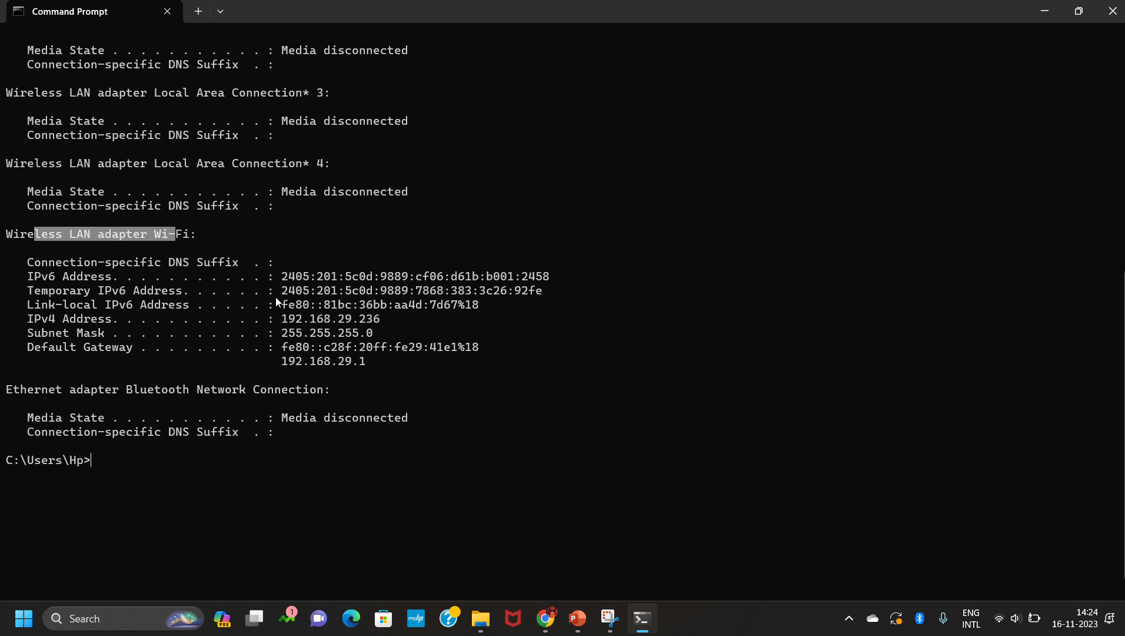
drag(280, 280, 546, 287)
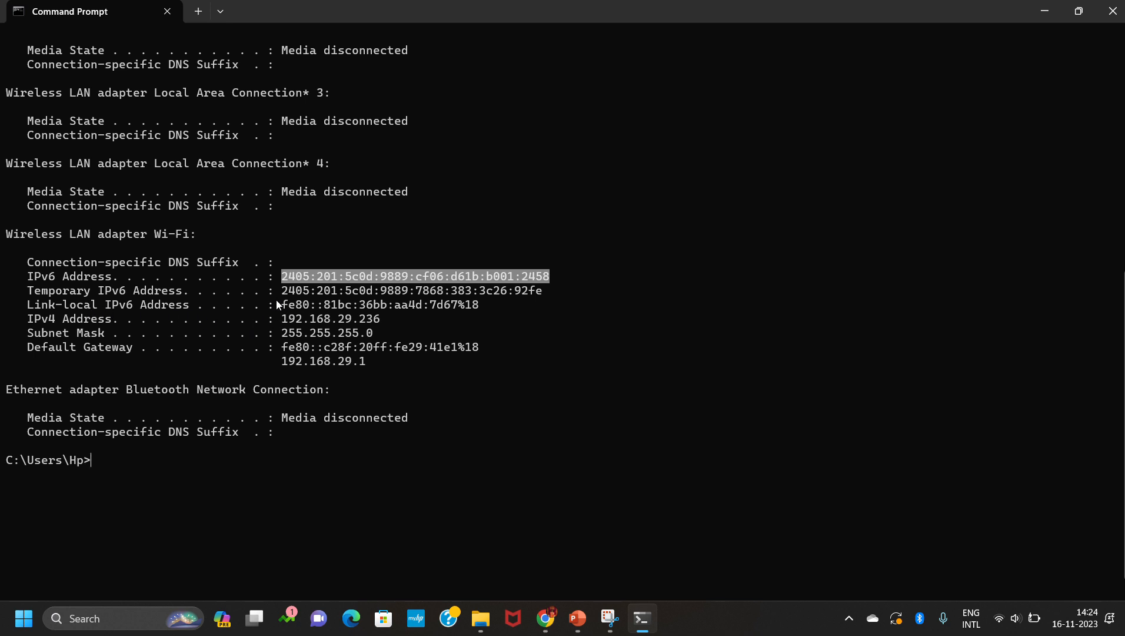
drag(277, 299, 536, 290)
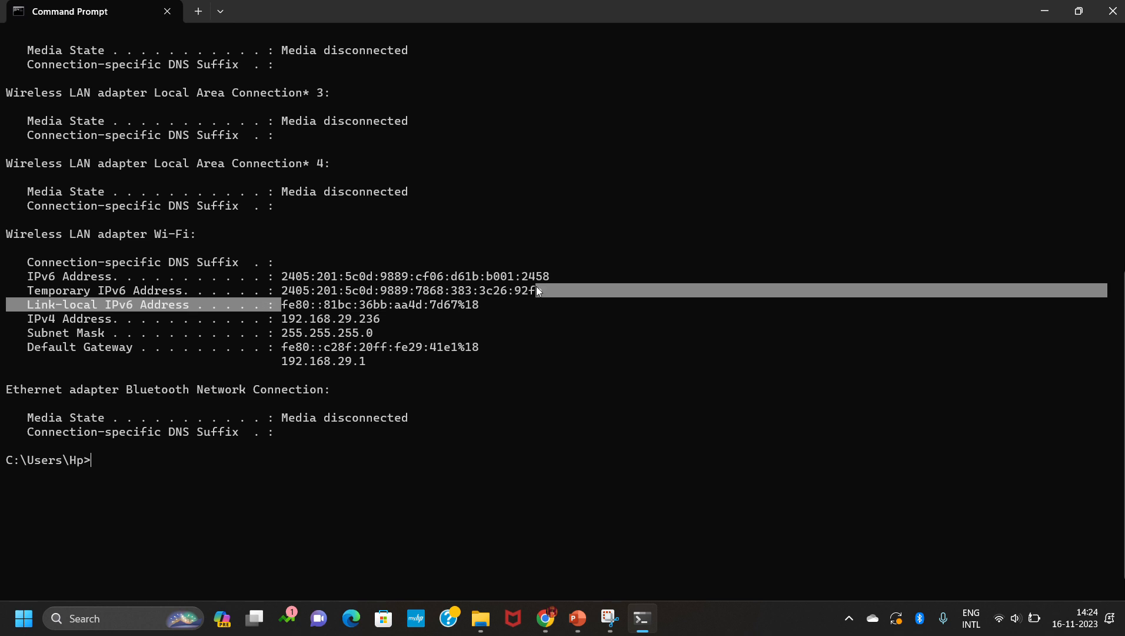
click(157, 344)
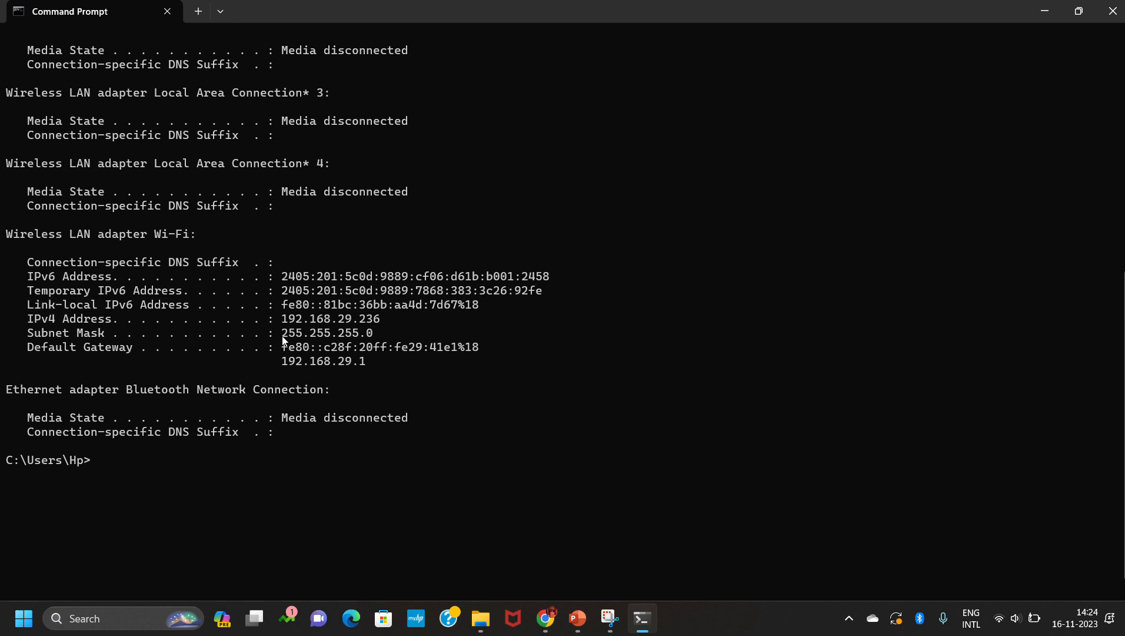
drag(282, 333, 376, 333)
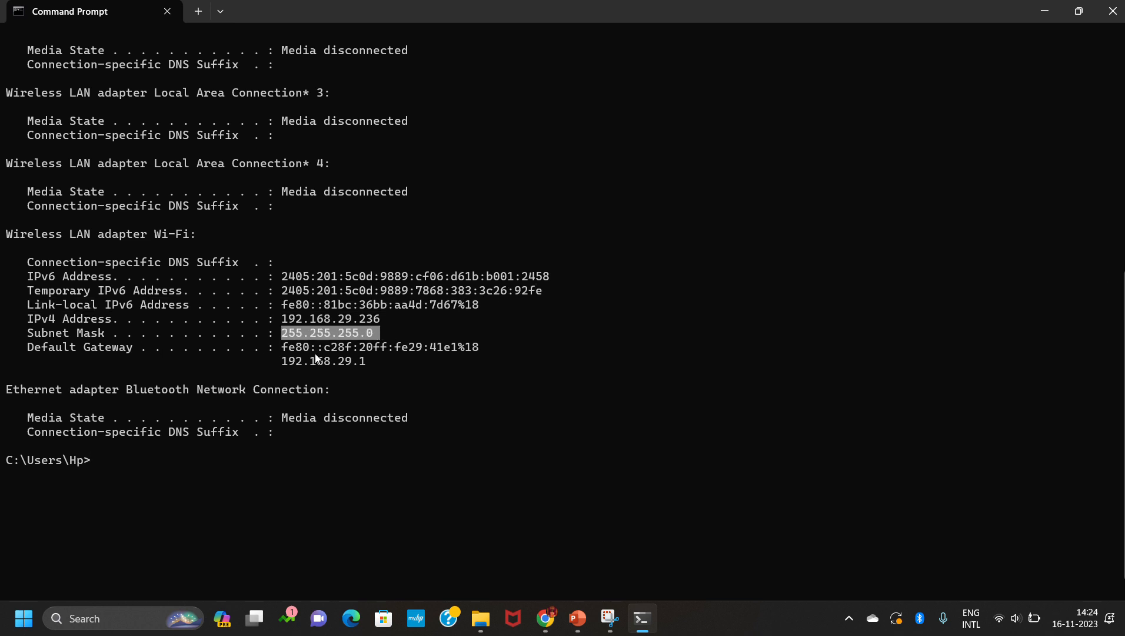
click(288, 362)
drag(288, 360, 285, 350)
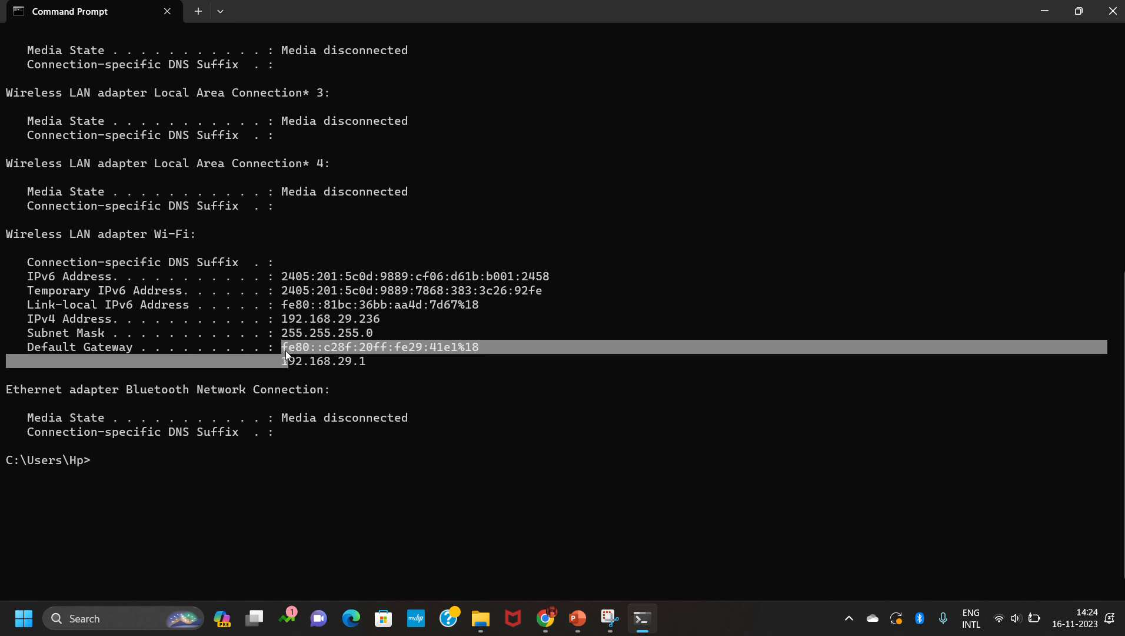
click(286, 351)
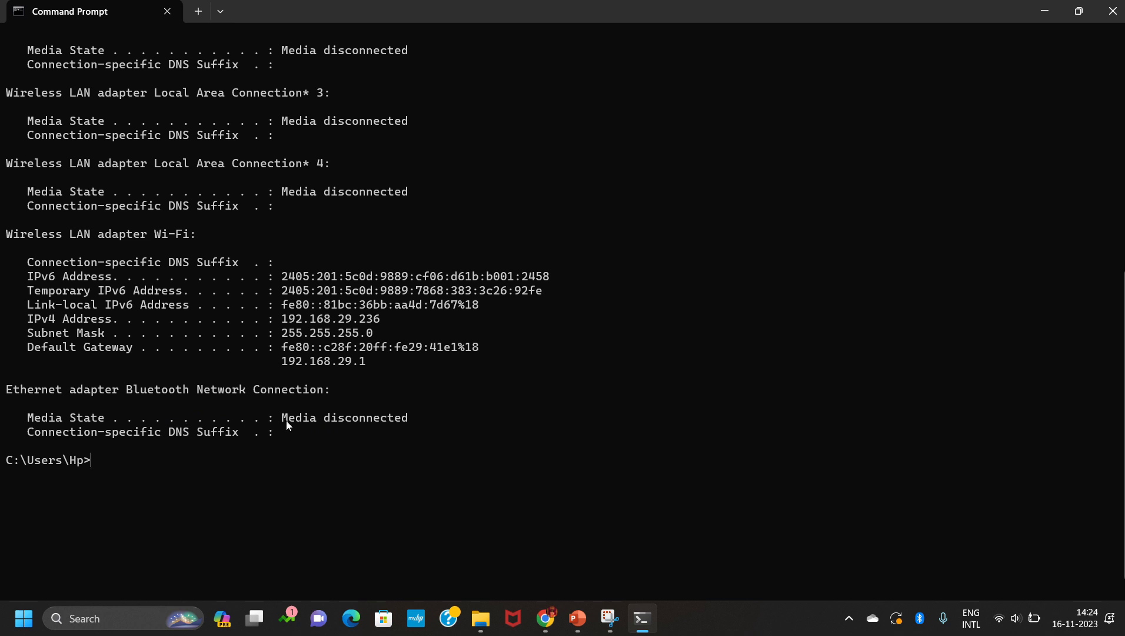
drag(287, 422, 510, 401)
Go back over the whole ipconfig output and copy the ipconfig command text at its start.
scroll(460, 404, up, 10)
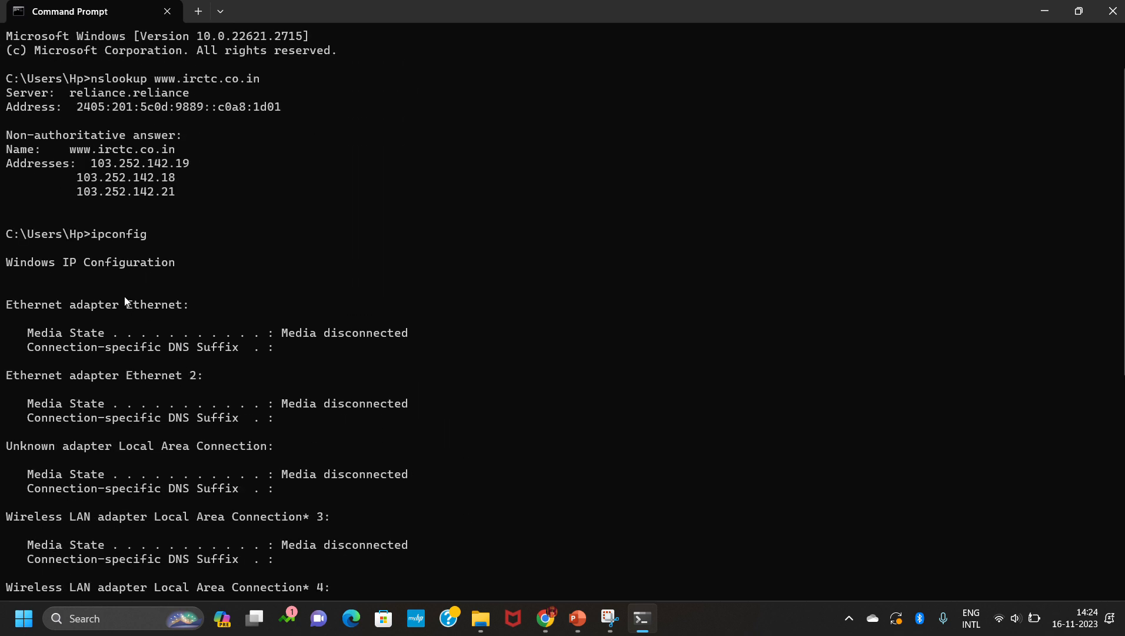
scroll(124, 297, down, 10)
scroll(124, 297, up, 10)
drag(92, 234, 142, 235)
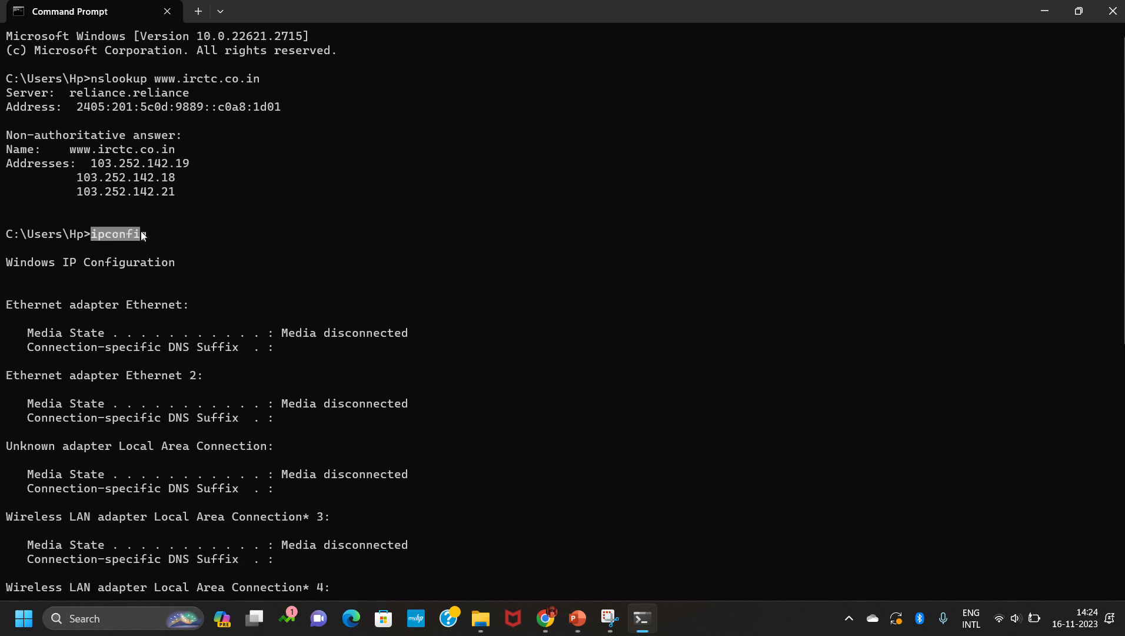
key(ctrl+c)
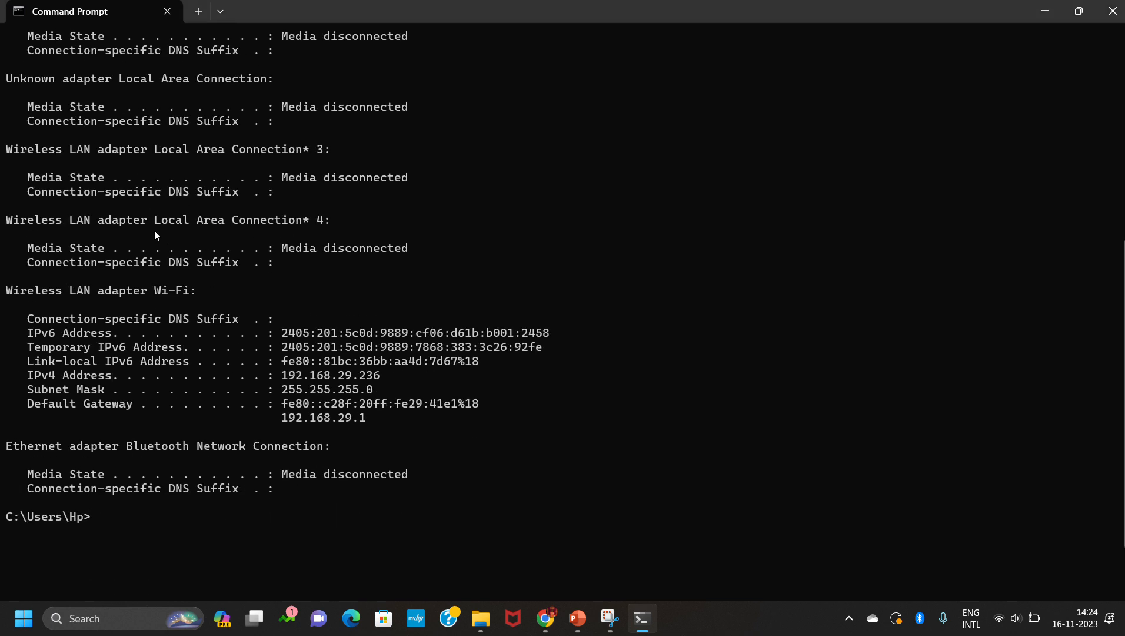
Switch to the lab PDF in Chrome and read the ipconfig \all instruction with its example screenshot.
key(alt+Tab)
scroll(402, 336, down, 3)
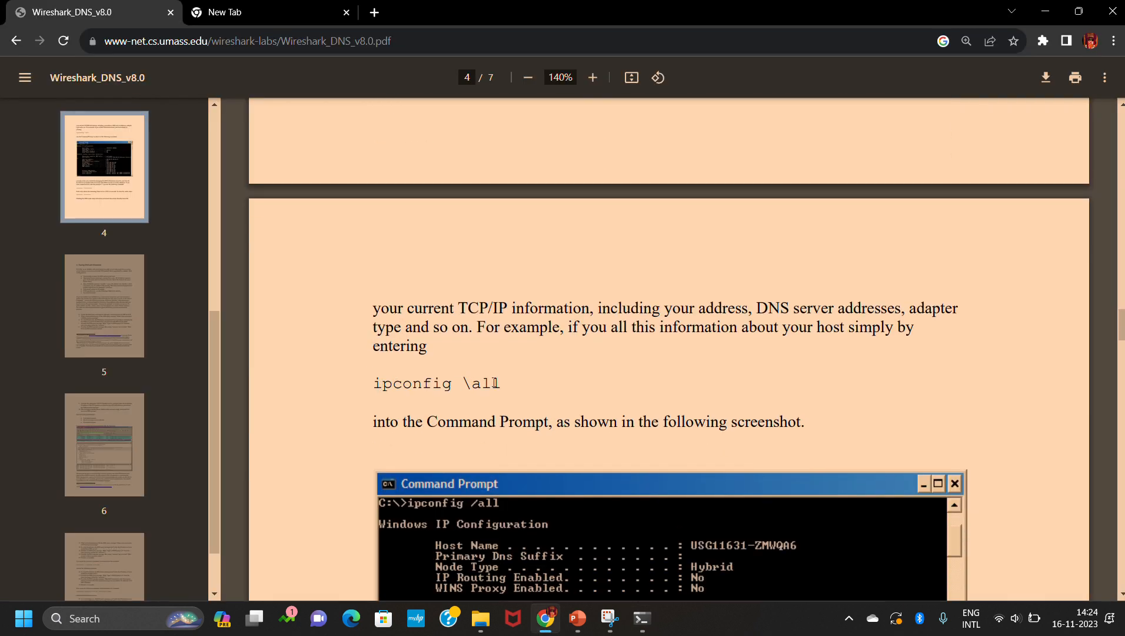
scroll(494, 382, down, 1)
Switch to Command Prompt and run ipconfig/all by extending the previous ipconfig command.
key(alt+Tab)
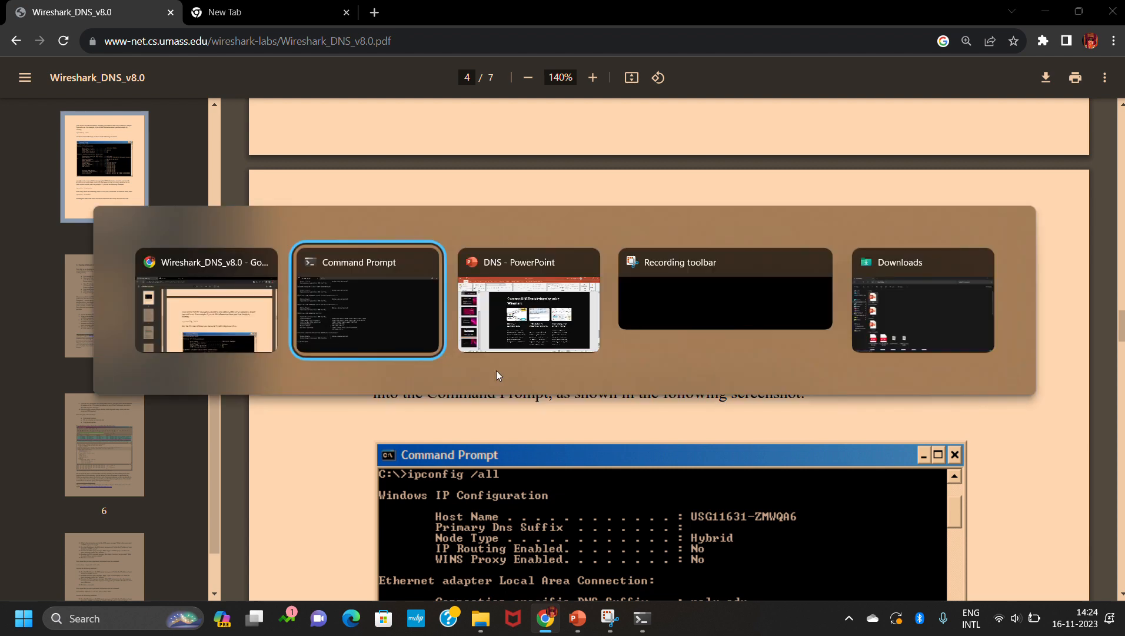
key(Up)
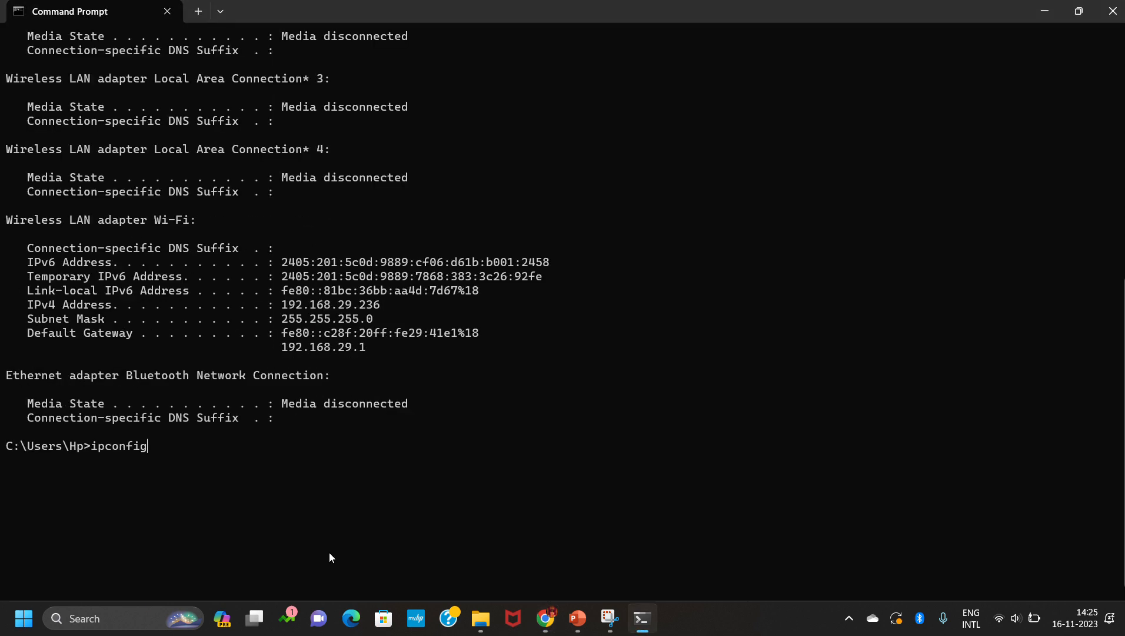
text(/all)
key(Return)
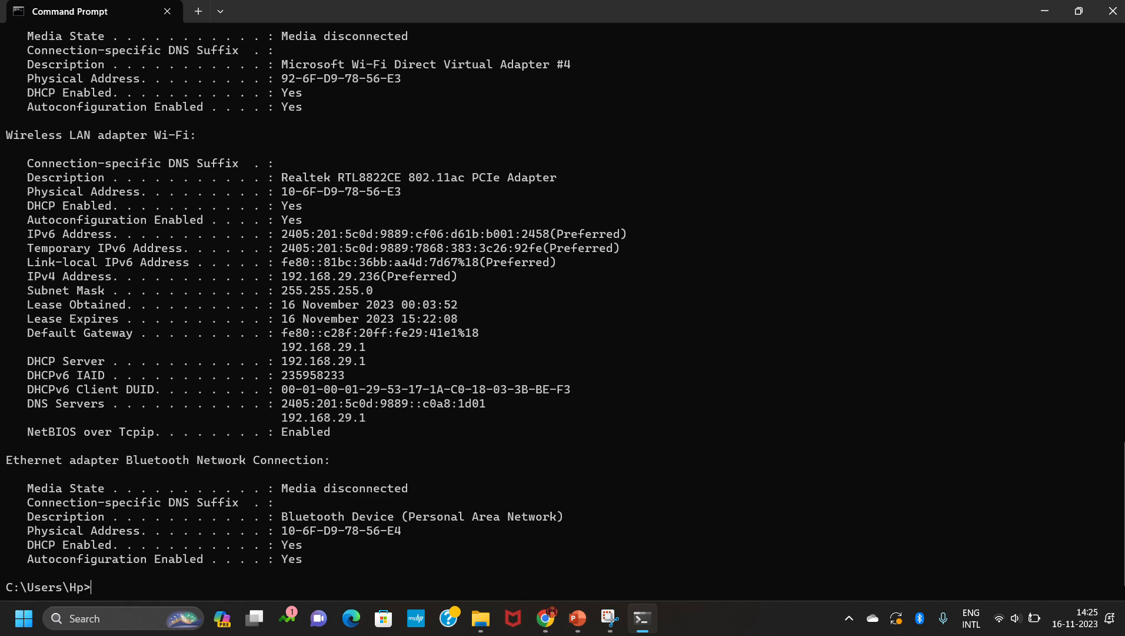
Find the start of the ipconfig/all output and examine the host name under Windows IP Configuration.
scroll(329, 553, up, 20)
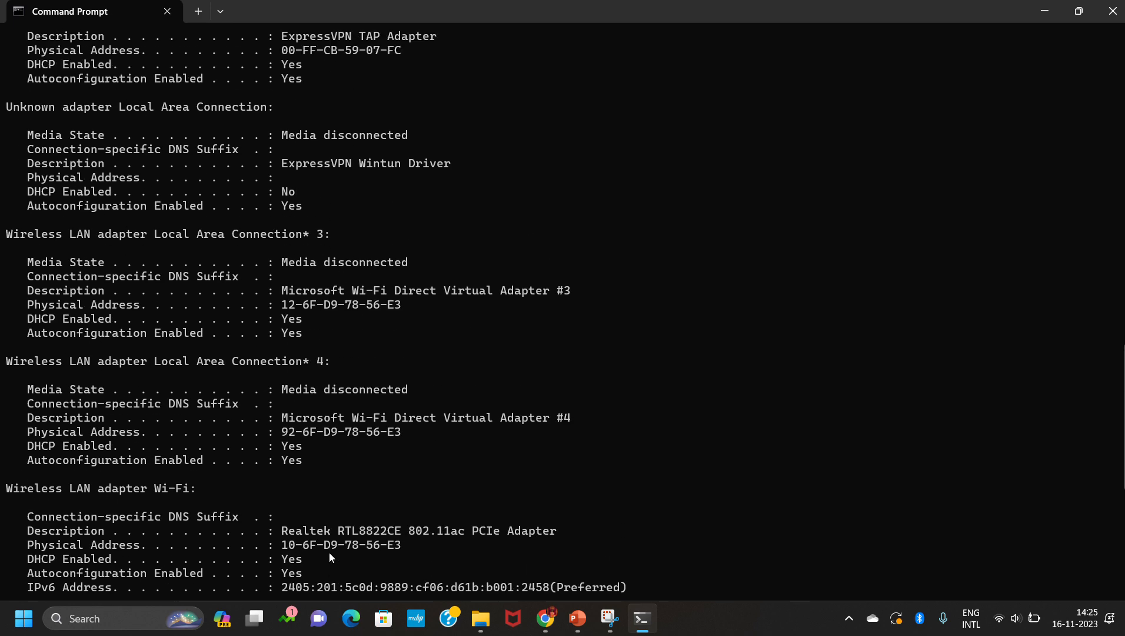
scroll(329, 558, up, 3)
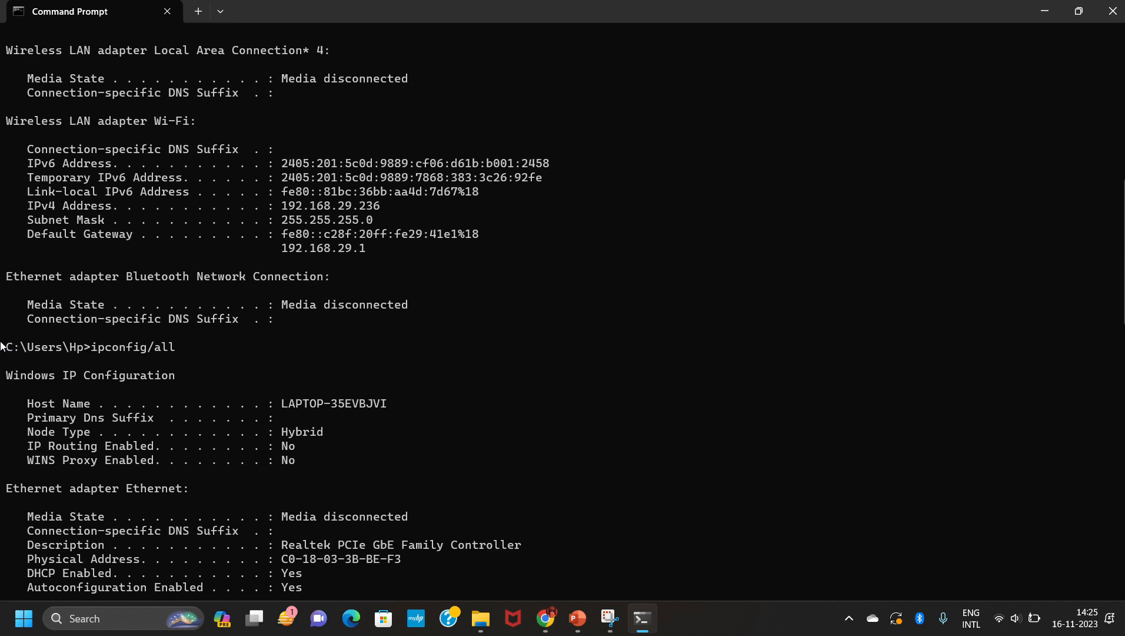
drag(2, 351, 182, 351)
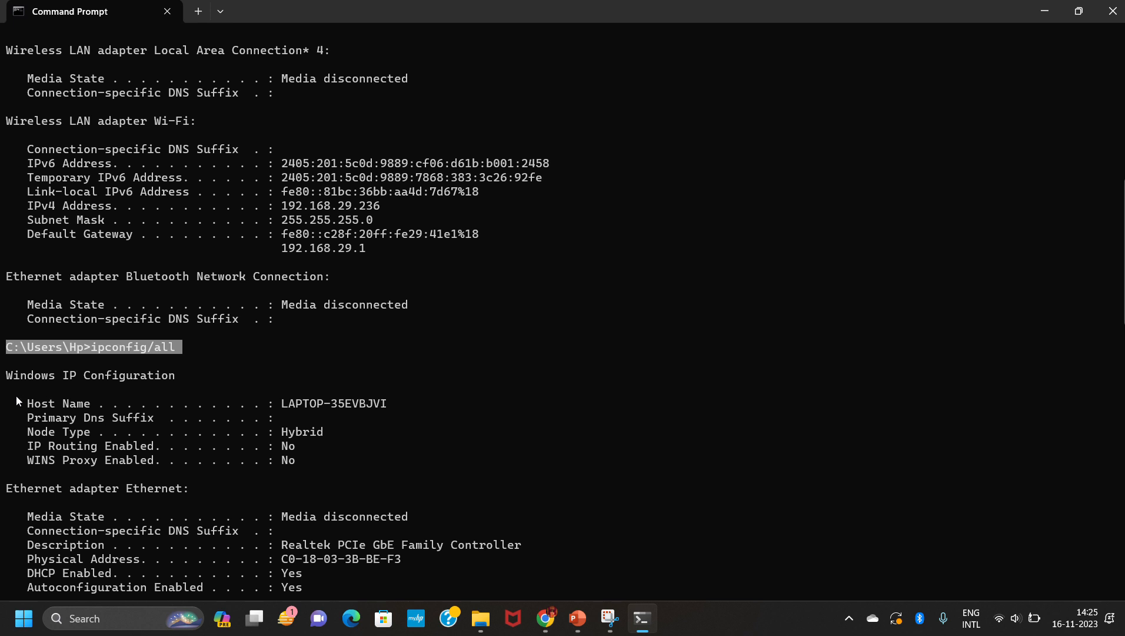
drag(275, 406, 382, 404)
click(383, 404)
scroll(383, 404, down, 1)
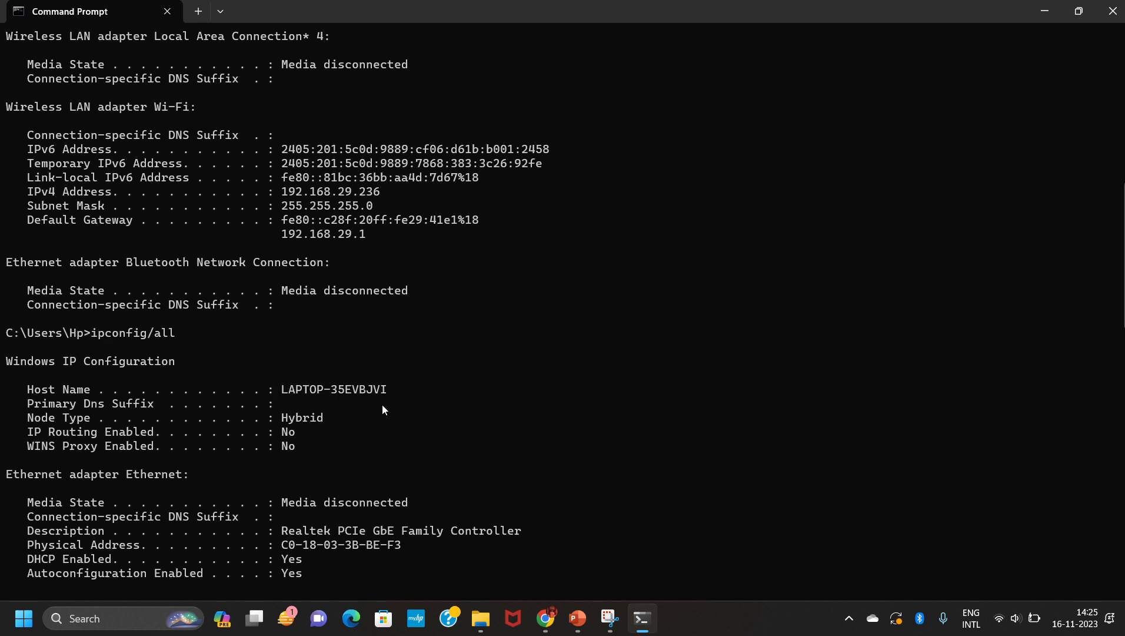
Examine each adapter's details in the ipconfig/all output, from Ethernet through Wi-Fi to the Bluetooth network connection.
scroll(218, 406, down, 4)
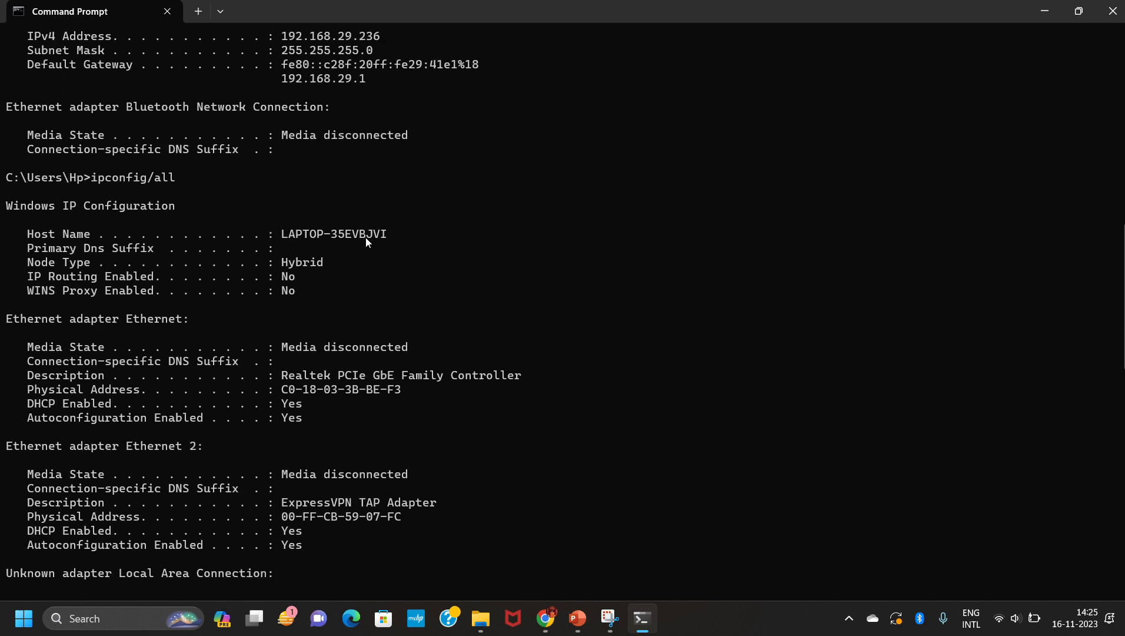
scroll(370, 240, down, 3)
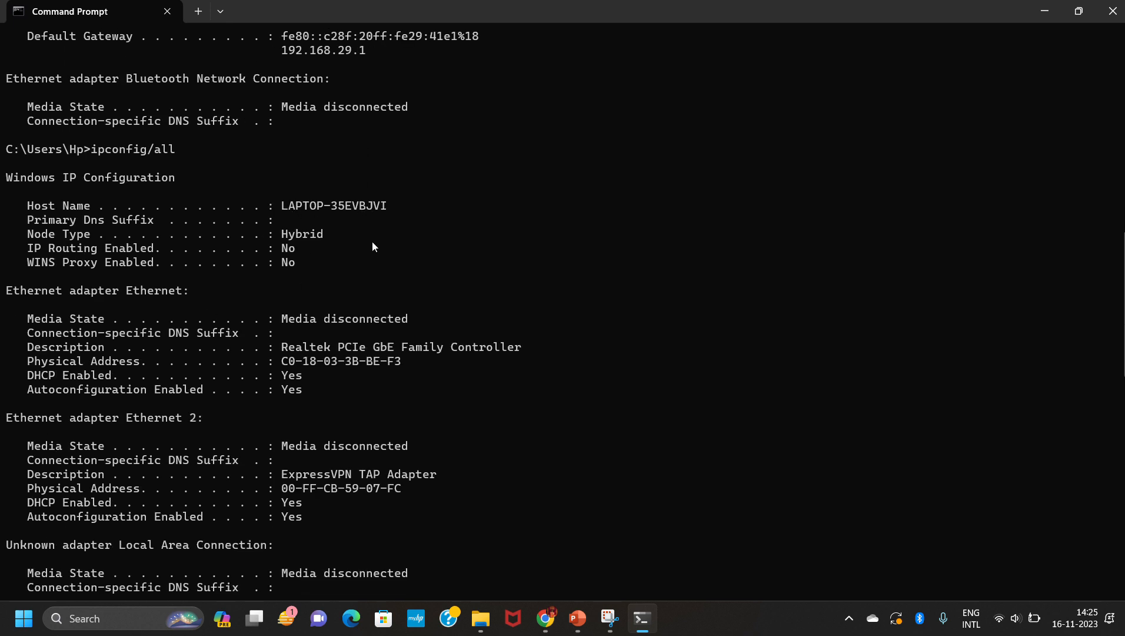
scroll(264, 231, down, 1)
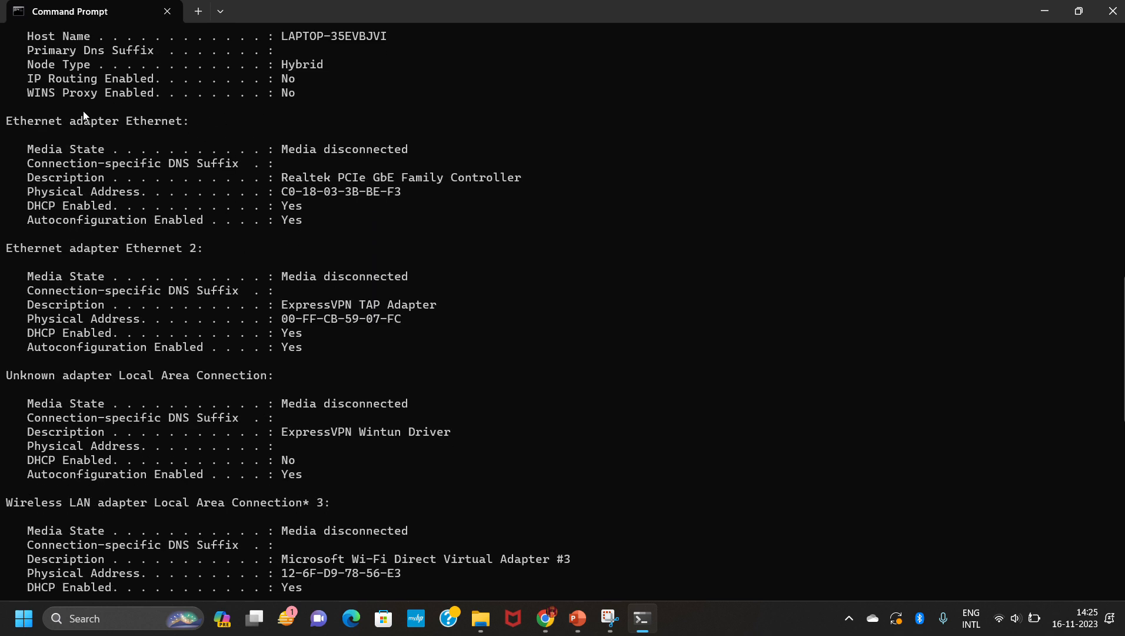
scroll(358, 161, down, 4)
scroll(345, 272, down, 9)
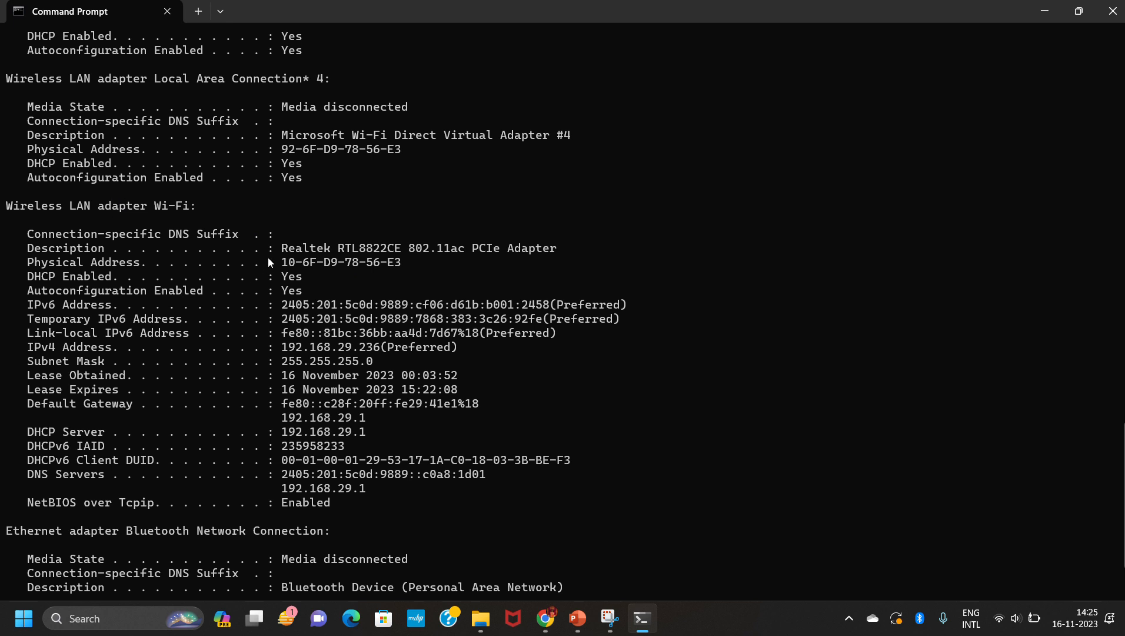
scroll(269, 250, down, 1)
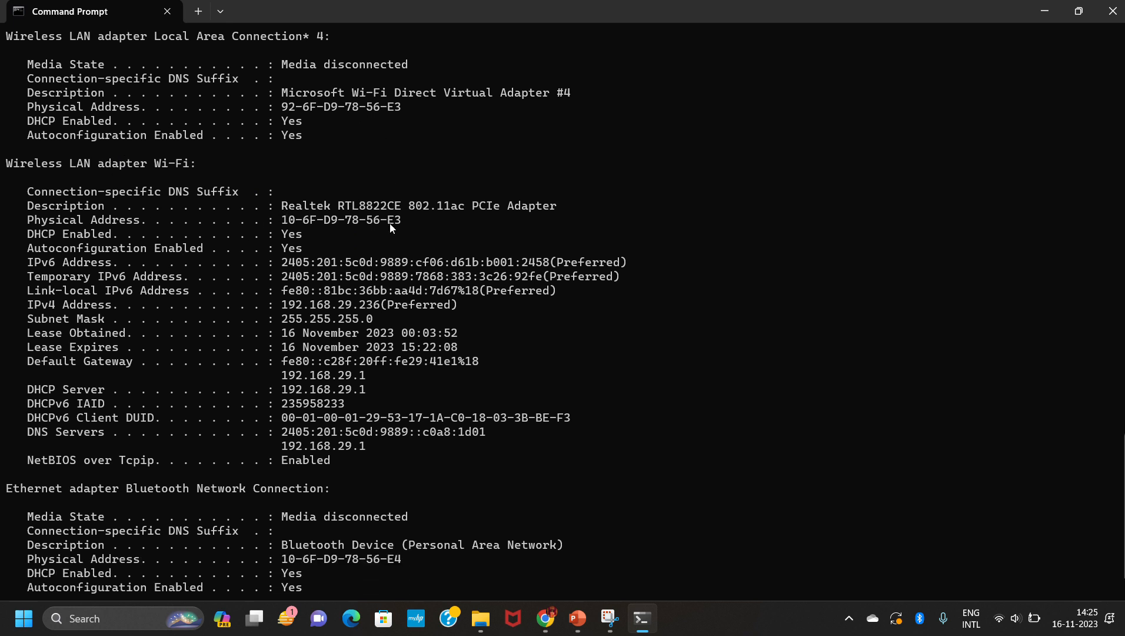
scroll(169, 389, down, 1)
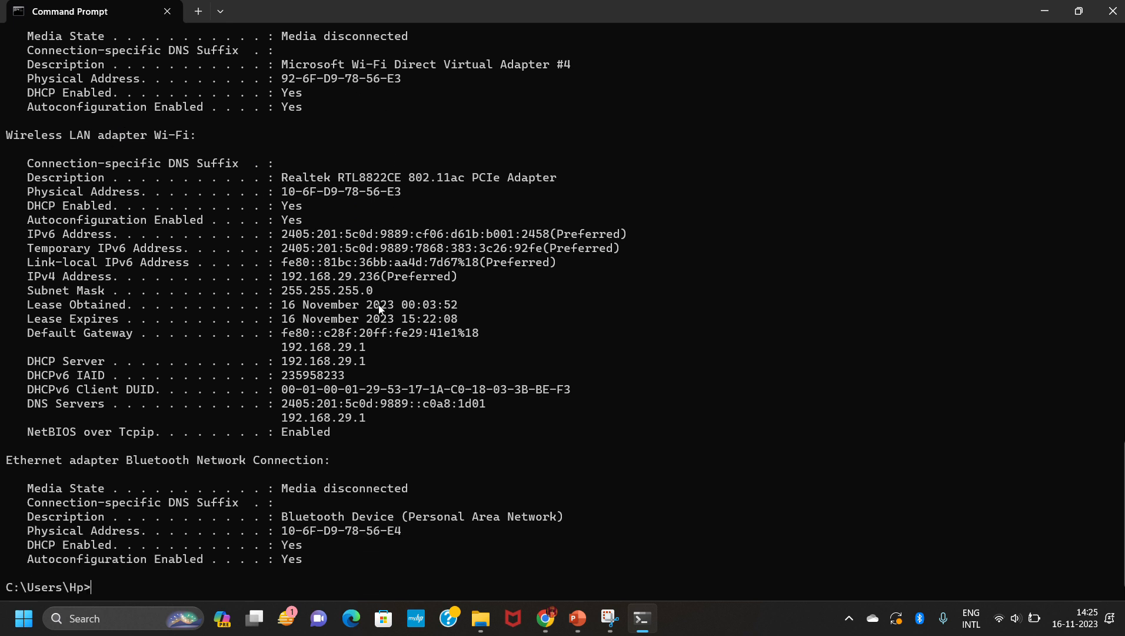
Review the Wireless LAN adapter Wi-Fi section of the ipconfig/all output and highlight its full block of details.
scroll(301, 378, up, 1)
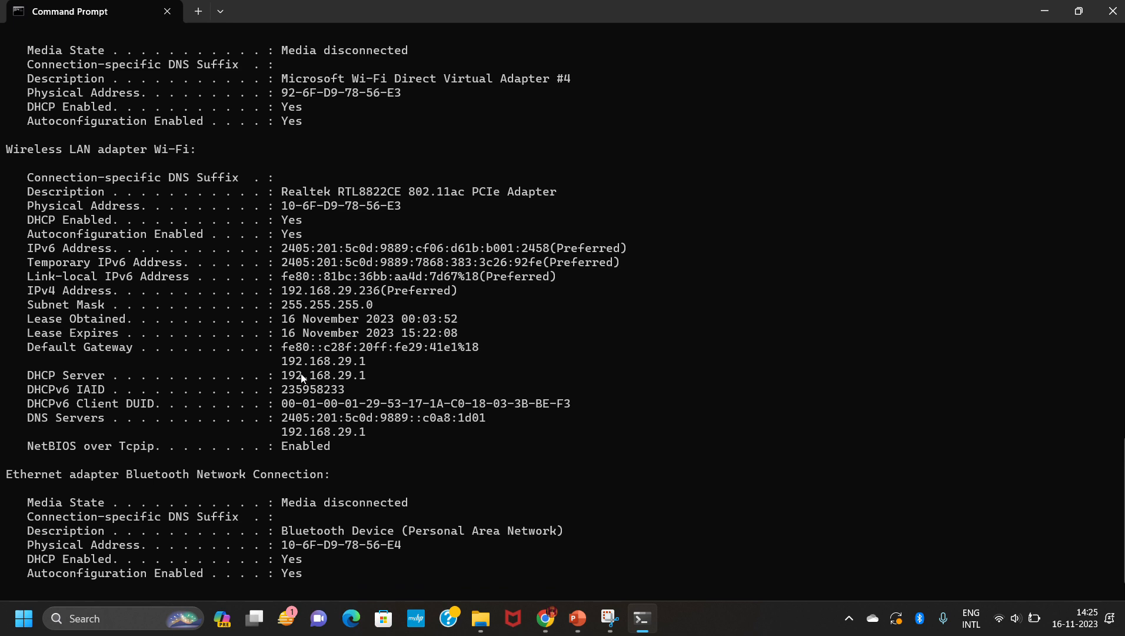
scroll(302, 378, up, 1)
scroll(301, 377, up, 20)
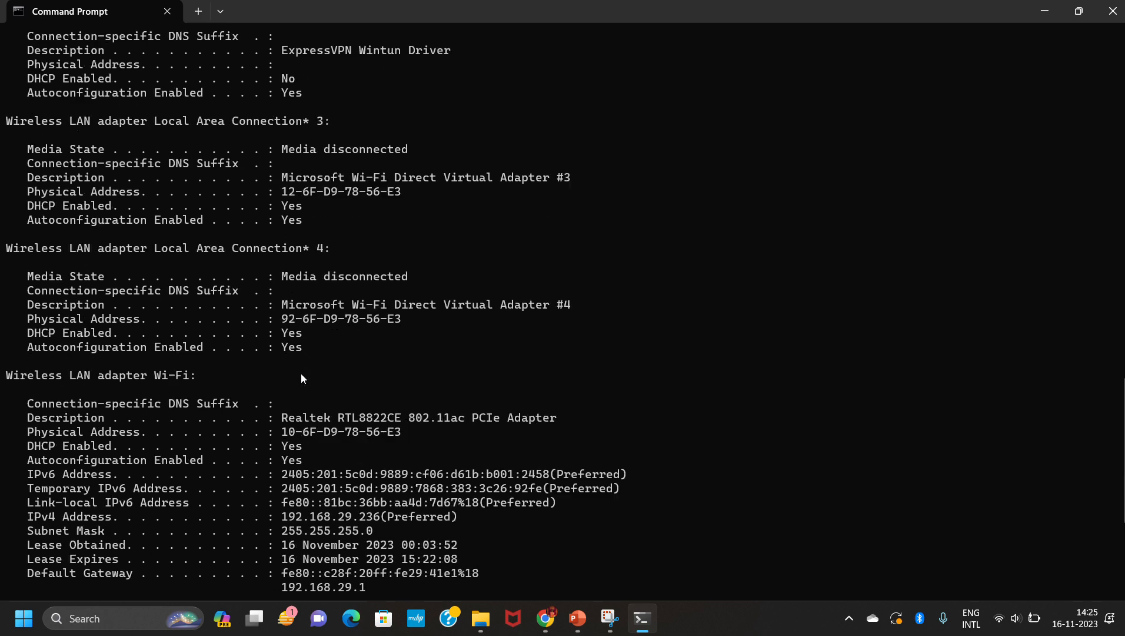
scroll(318, 212, down, 3)
scroll(334, 52, down, 20)
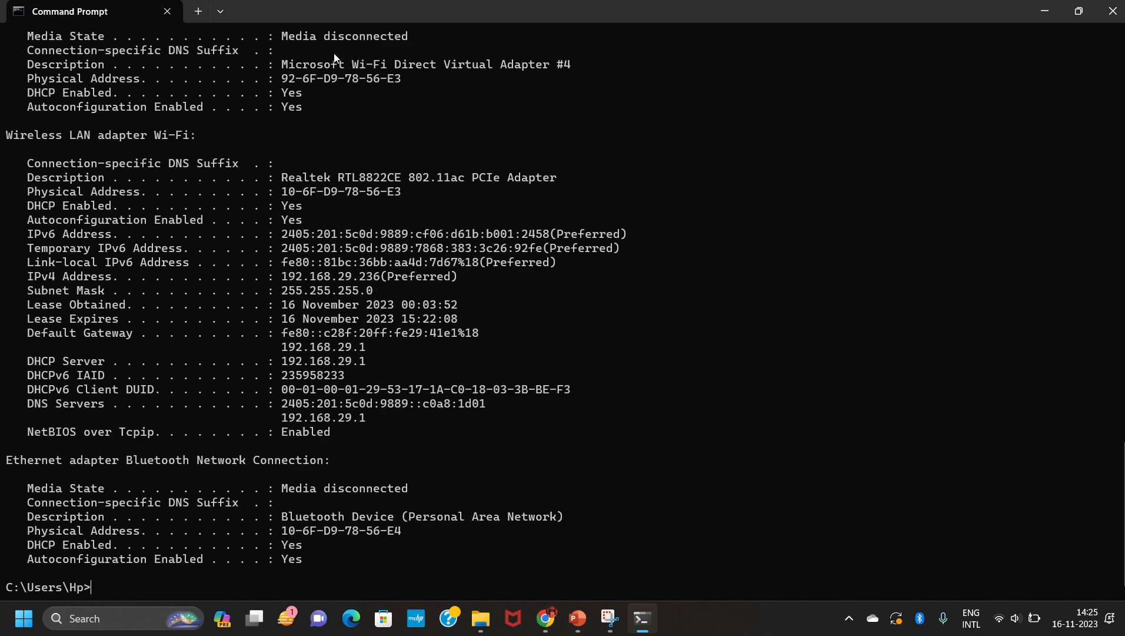
drag(330, 433, 2, 137)
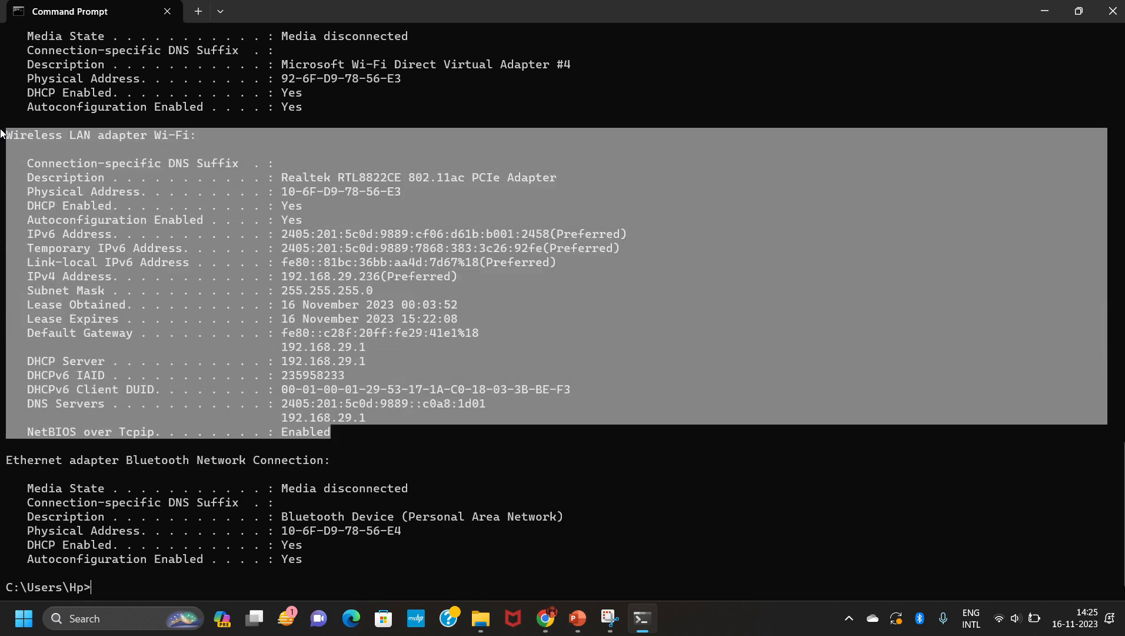
click(195, 334)
Consult the lab PDF in Chrome for the cached DNS records command, and run ipconfig/displaydns in Command Prompt.
key(alt+Tab)
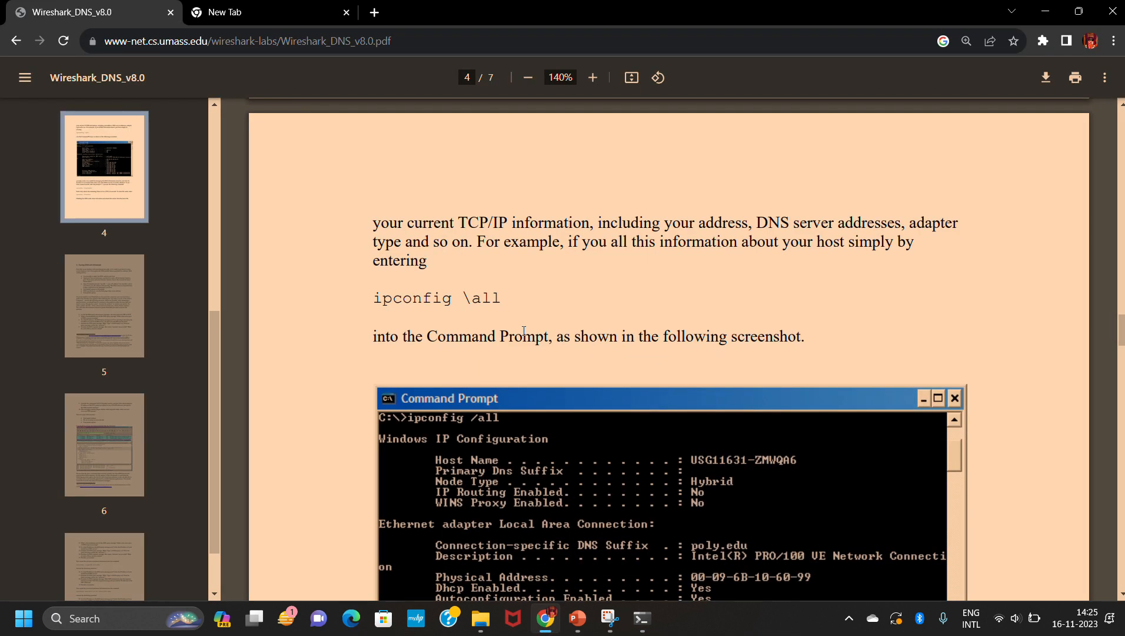
scroll(387, 330, down, 10)
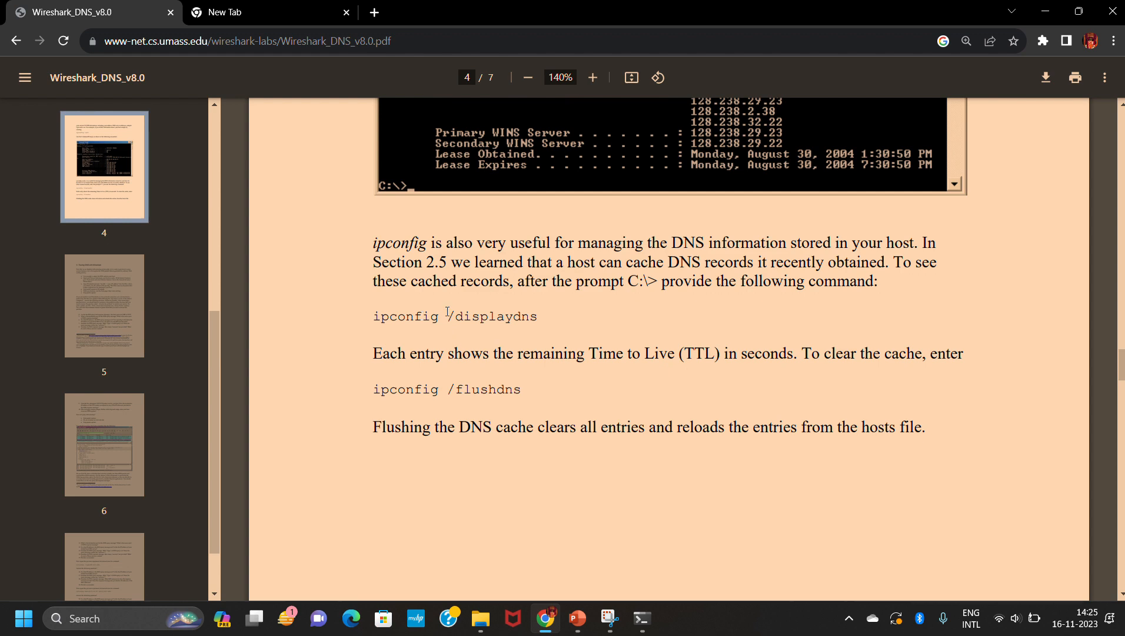
key(alt+Tab)
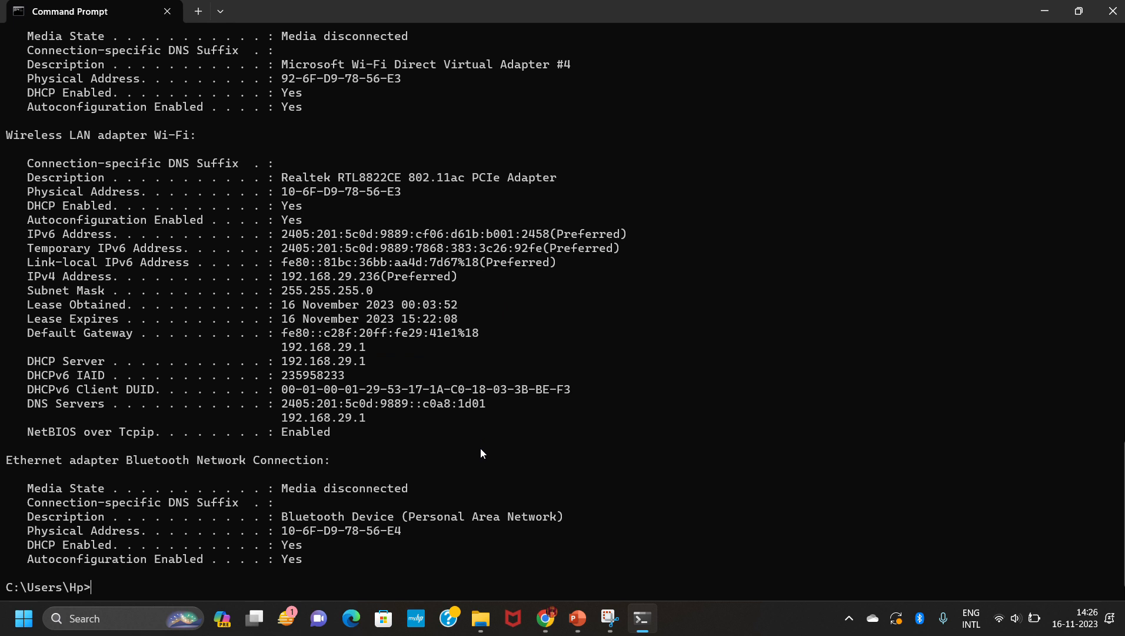
key(Up)
key(BackSpace)
key(BackSpace)
key(BackSpace)
text(display)
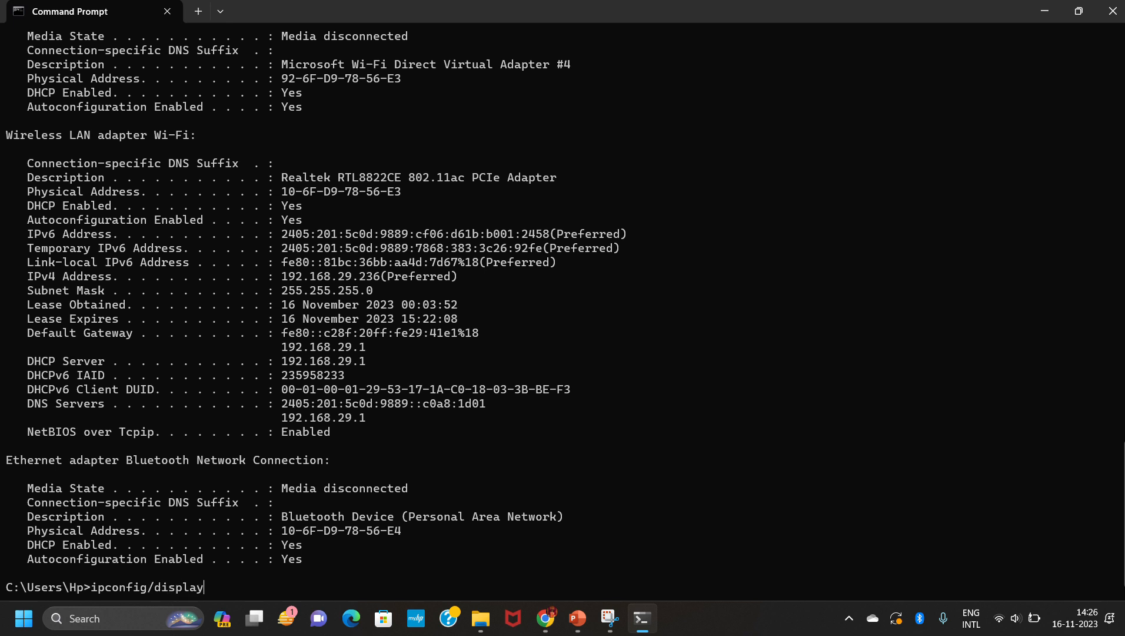
text(dns)
key(Return)
Find the start of the ipconfig/displaydns output and examine the first cached entry's record name and record type.
scroll(469, 428, up, 15)
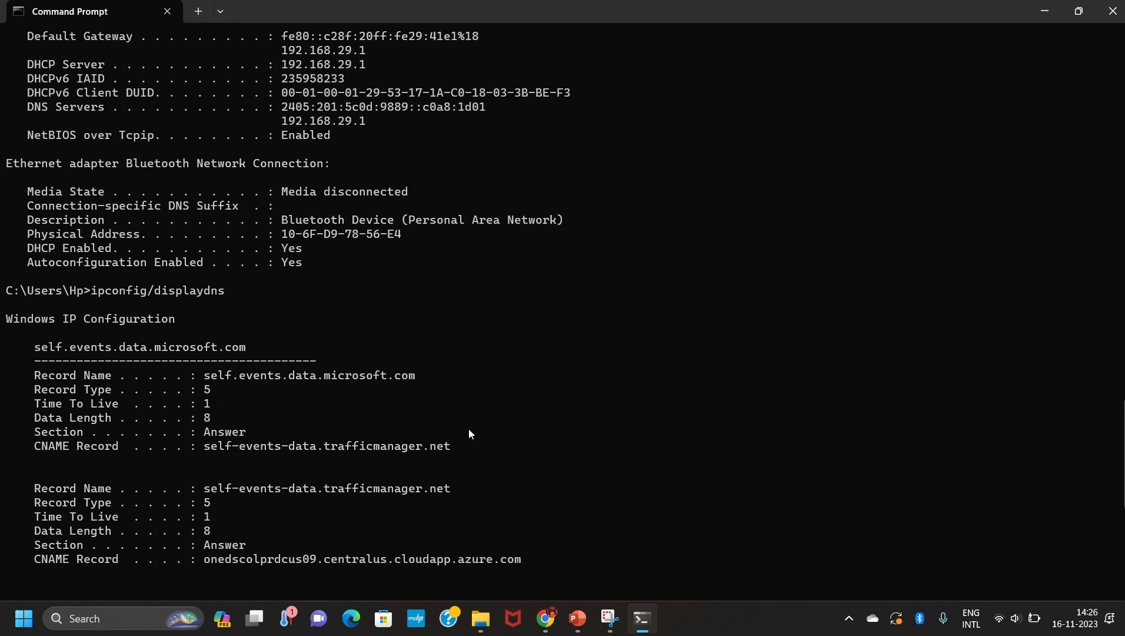
scroll(34, 421, down, 6)
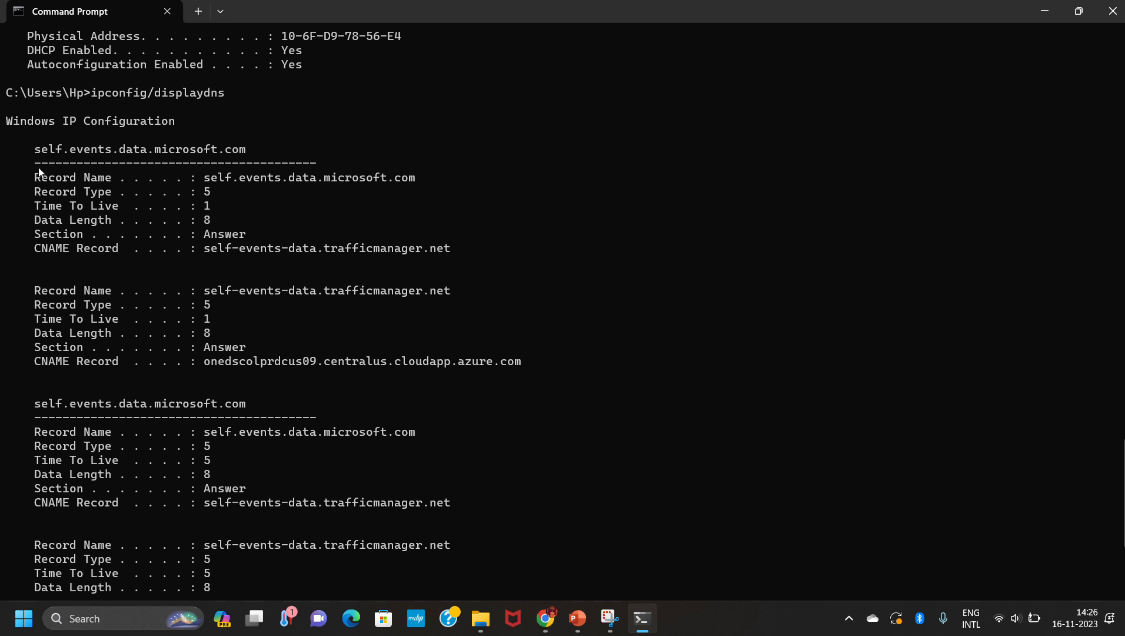
scroll(6, 158, down, 4)
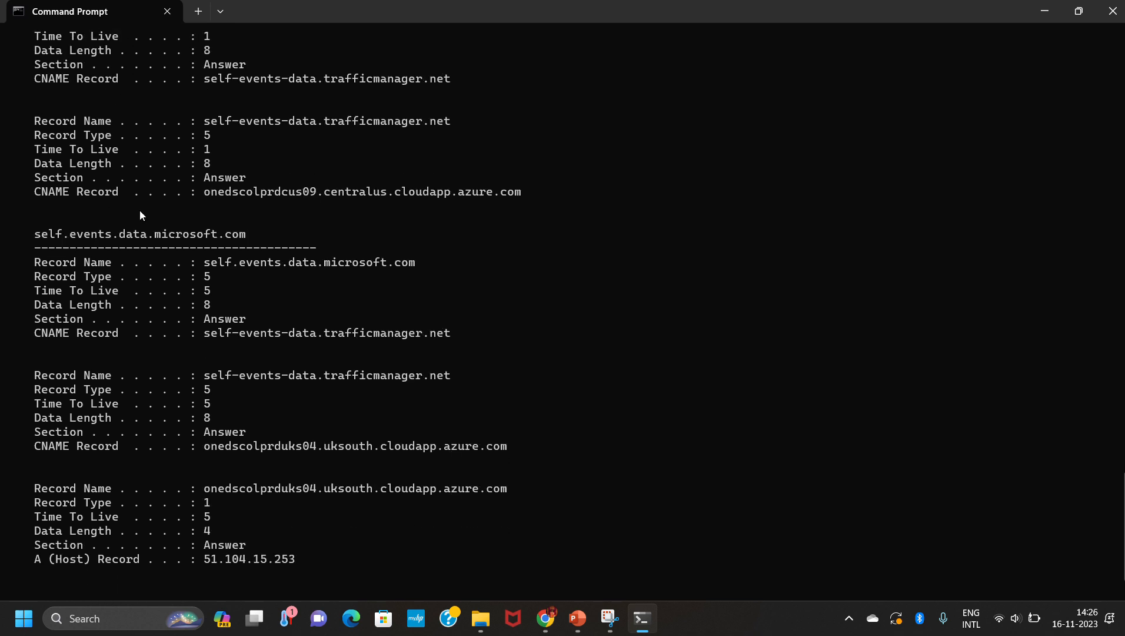
scroll(177, 233, up, 2)
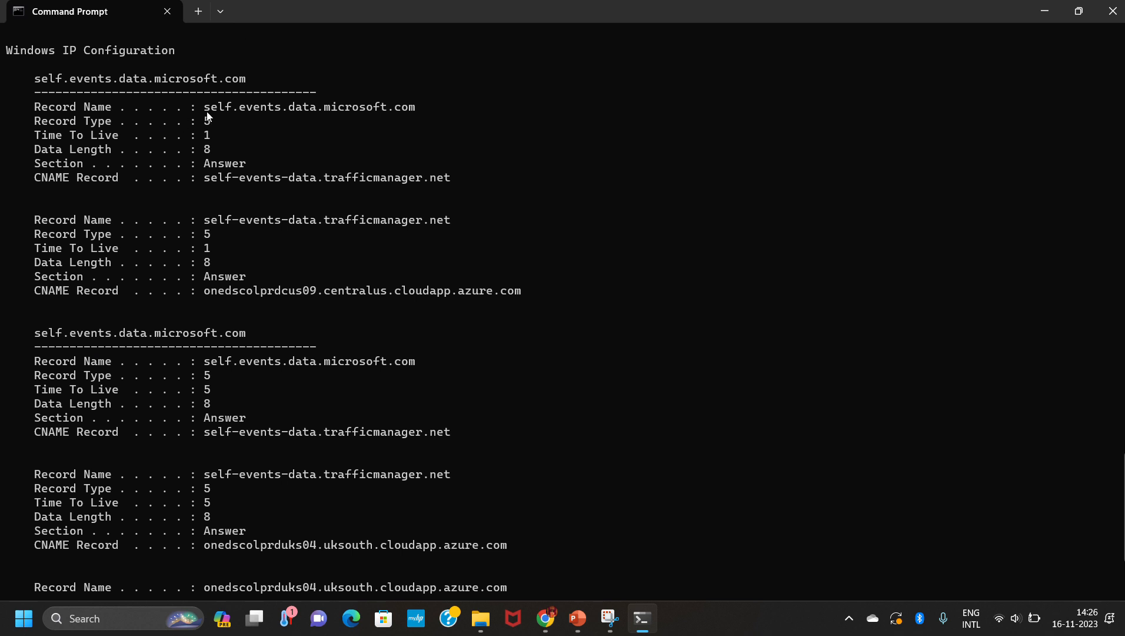
drag(205, 111, 407, 107)
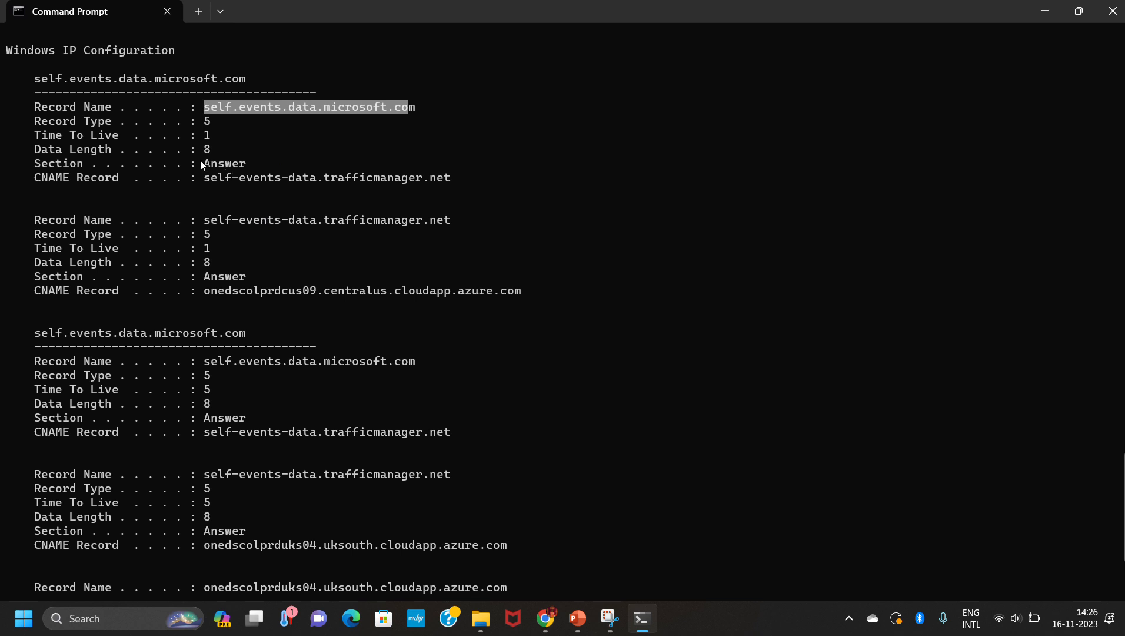
click(208, 123)
Examine the remaining cached DNS records through the final host record, comparing their record type, Time To Live and CNAME fields.
scroll(214, 159, down, 1)
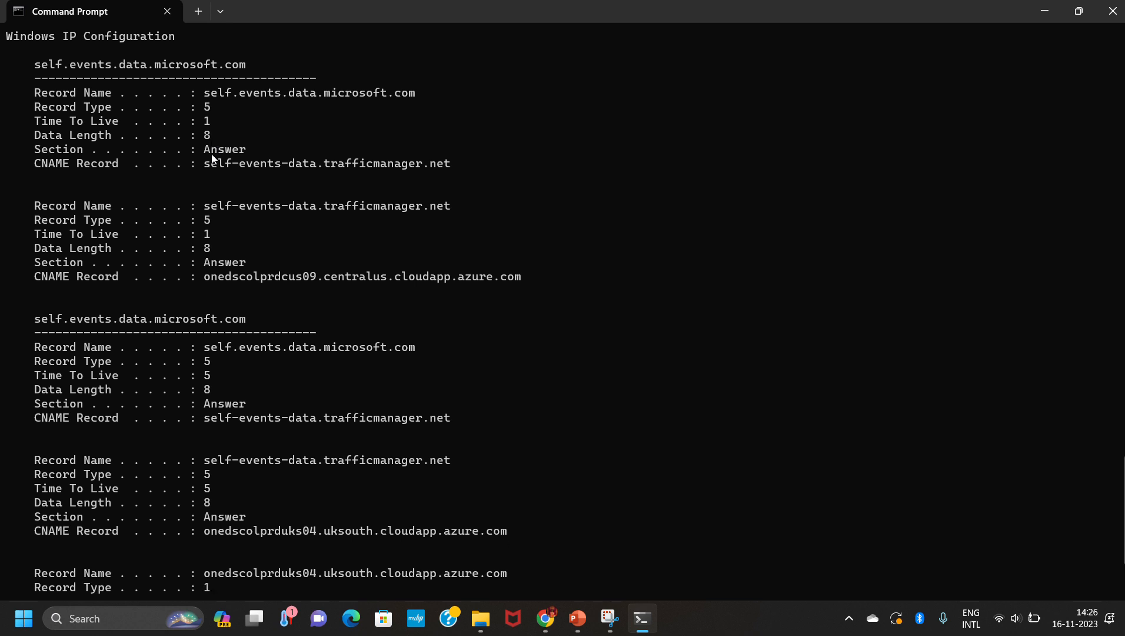
scroll(212, 156, down, 4)
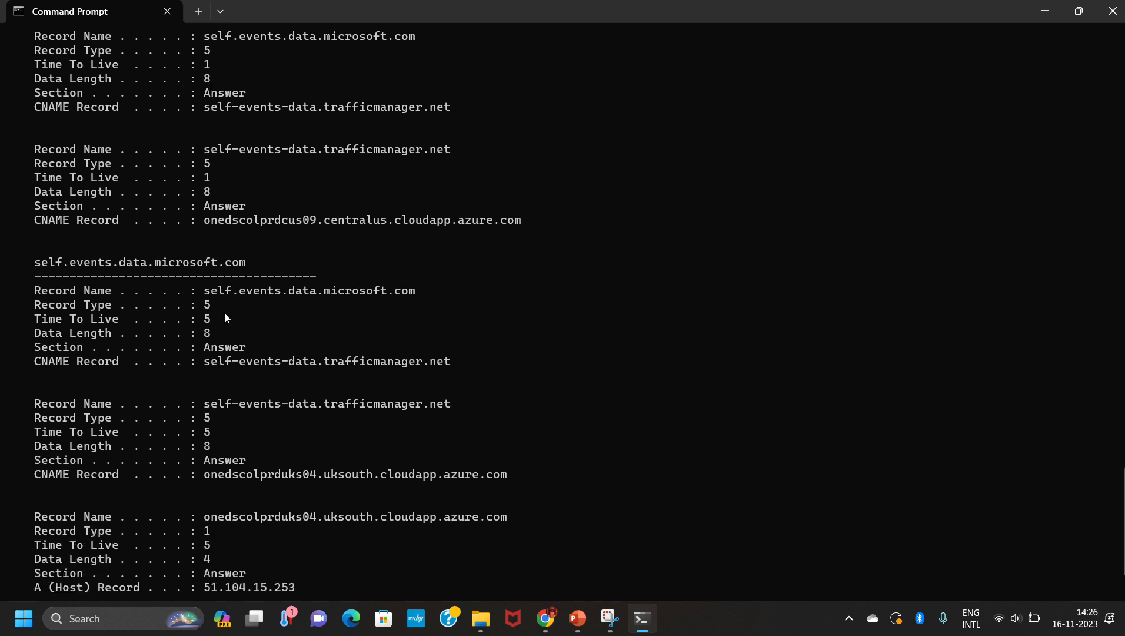
scroll(247, 480, down, 4)
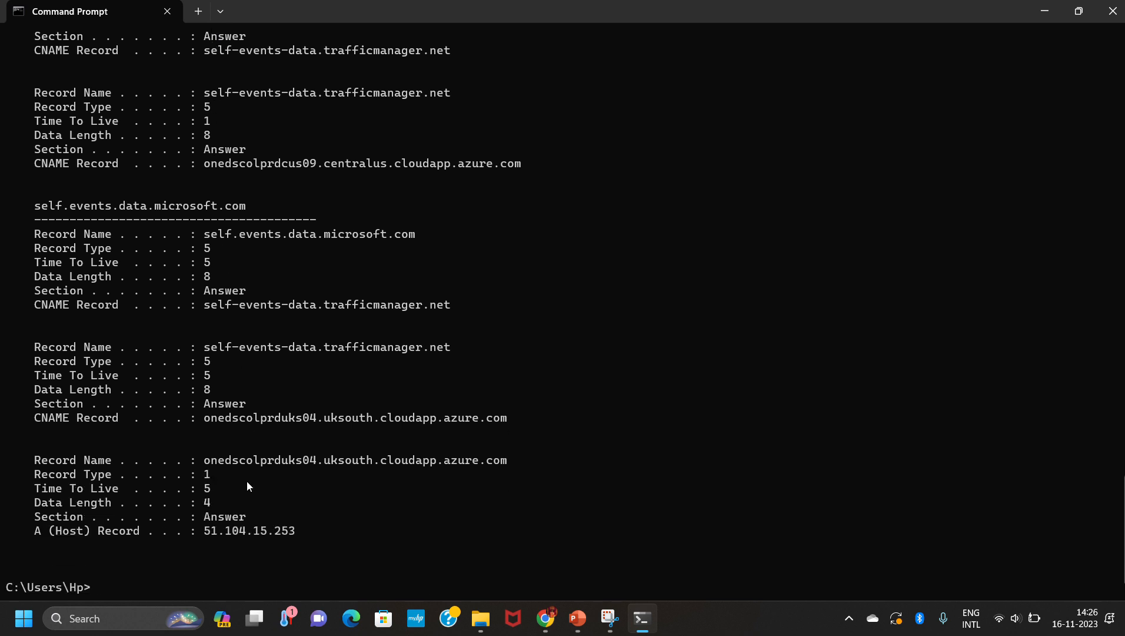
scroll(239, 472, up, 5)
scroll(70, 286, up, 3)
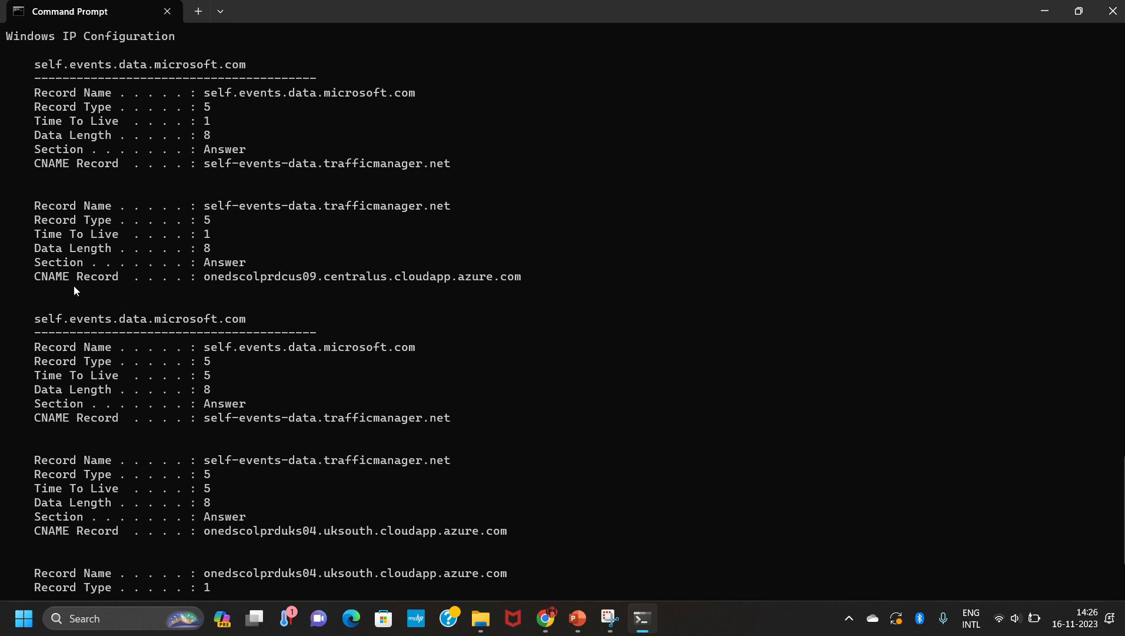
scroll(270, 306, down, 4)
scroll(276, 293, down, 4)
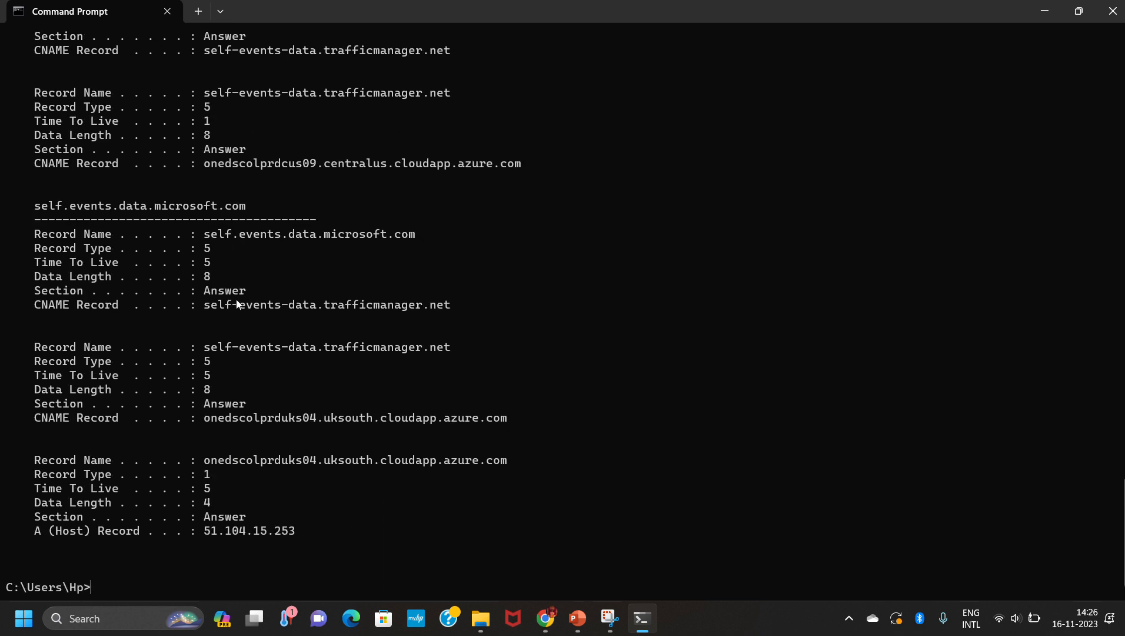
scroll(273, 214, up, 8)
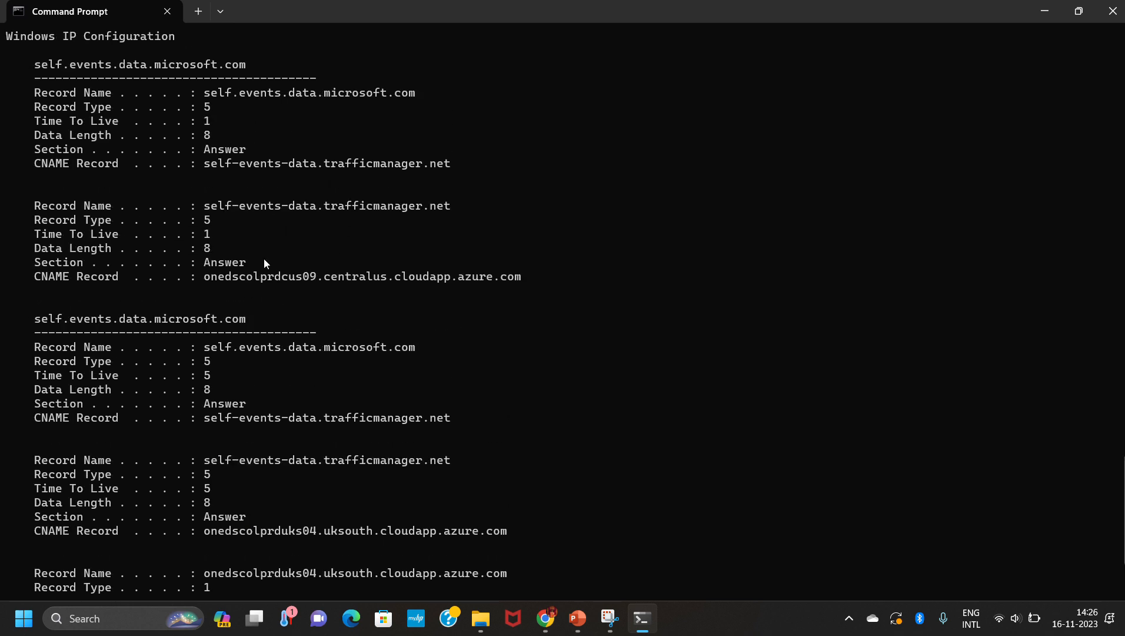
Highlight the divider under the first cached entry and inspect the A (Host) Record address in the last one.
drag(25, 73, 296, 73)
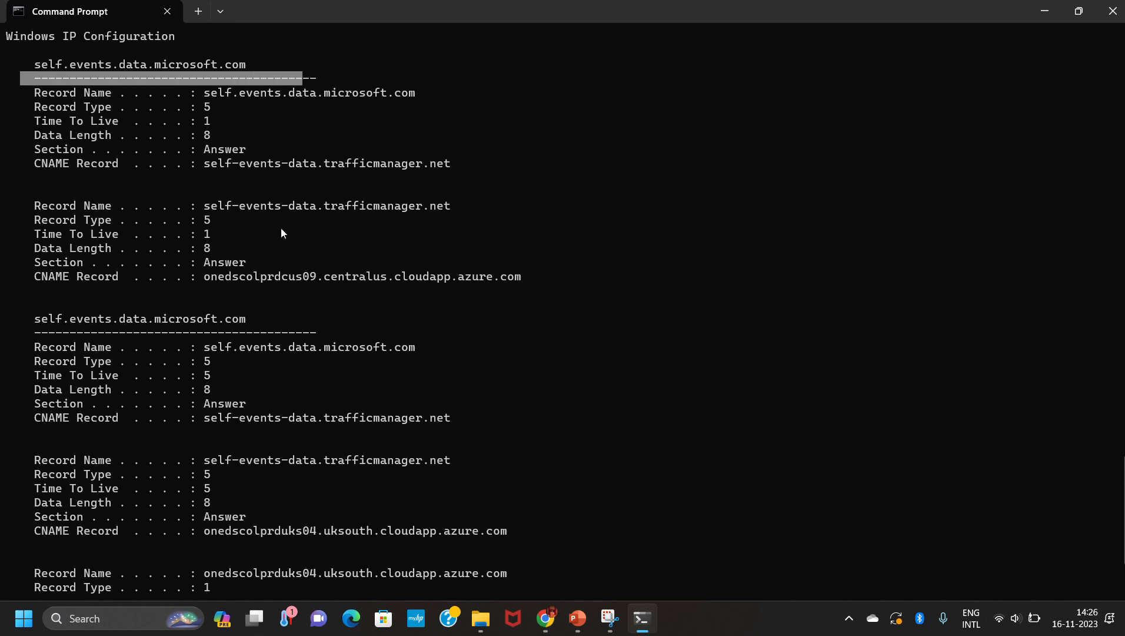
scroll(281, 229, down, 3)
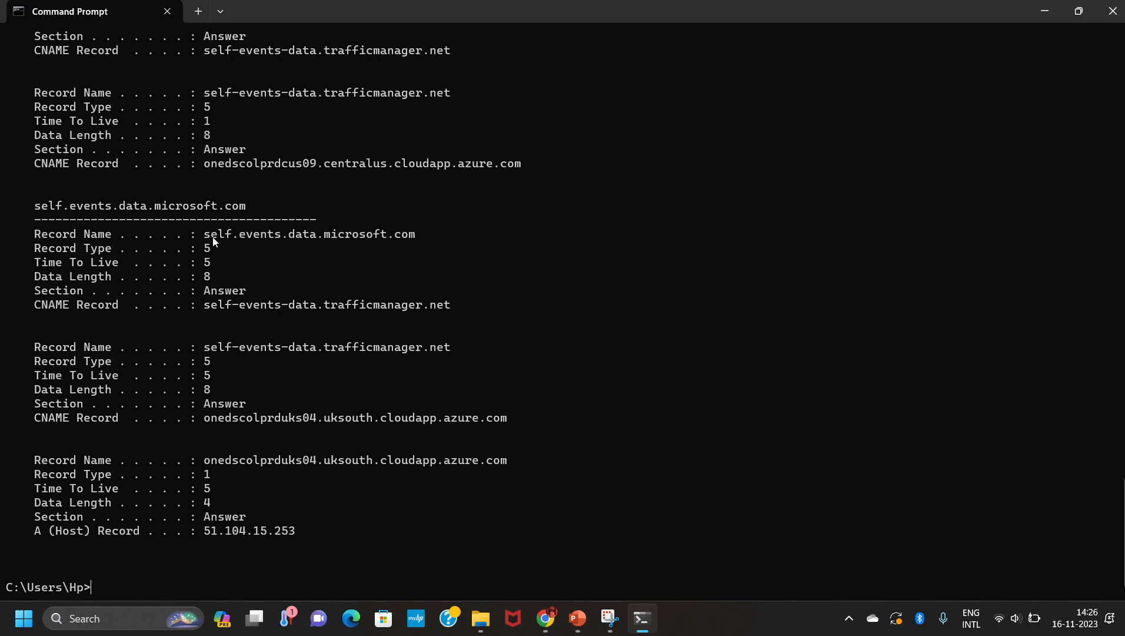
scroll(271, 482, up, 3)
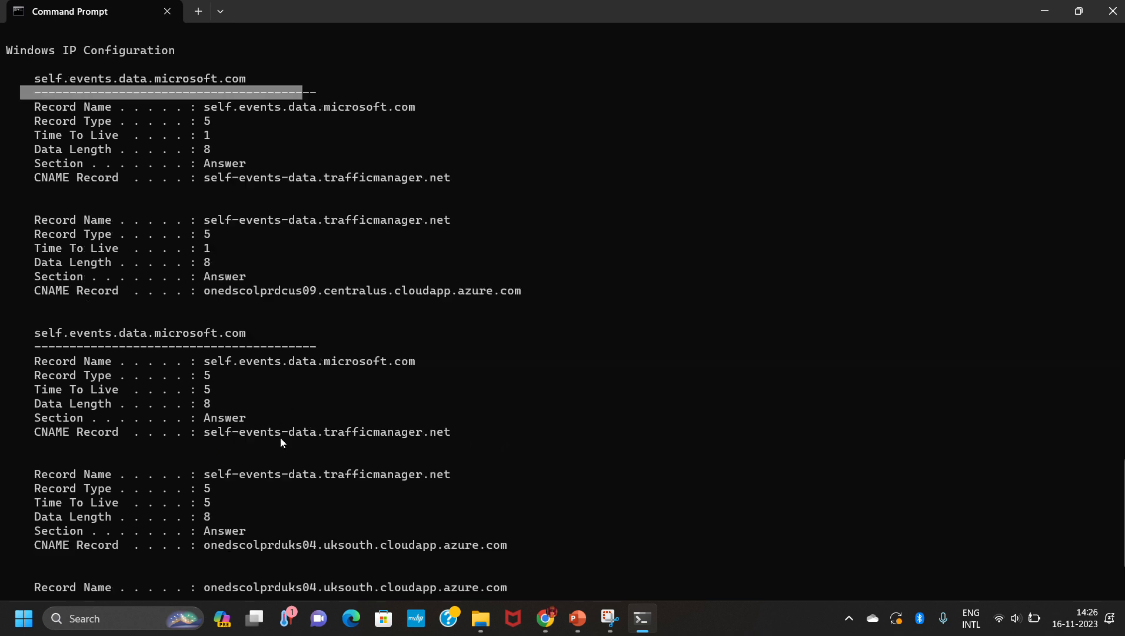
scroll(281, 437, up, 4)
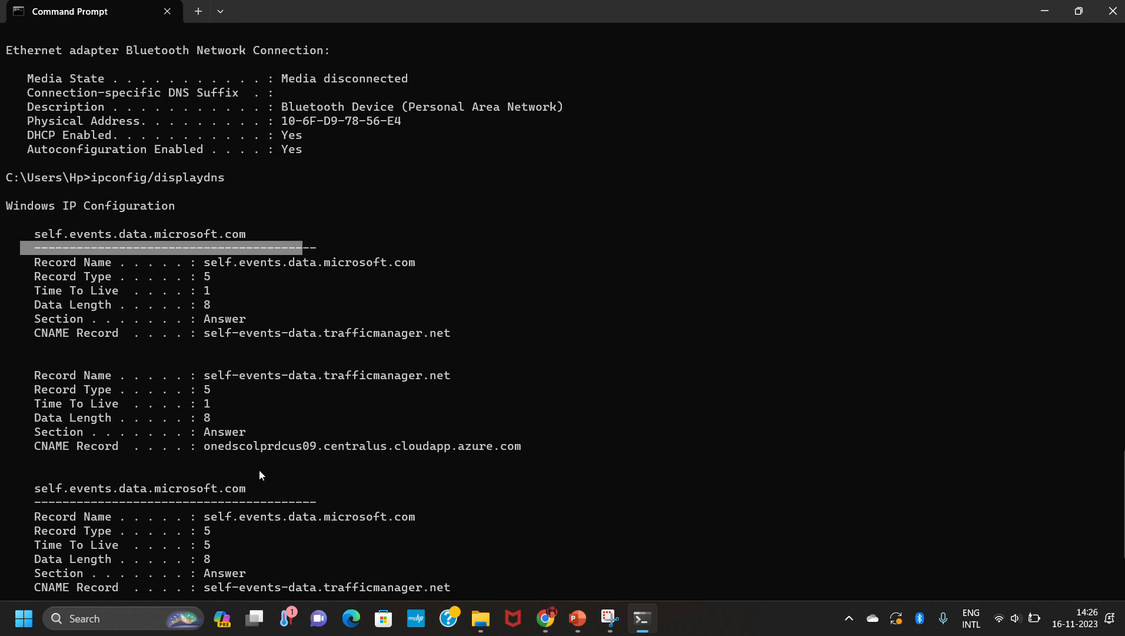
scroll(260, 471, down, 7)
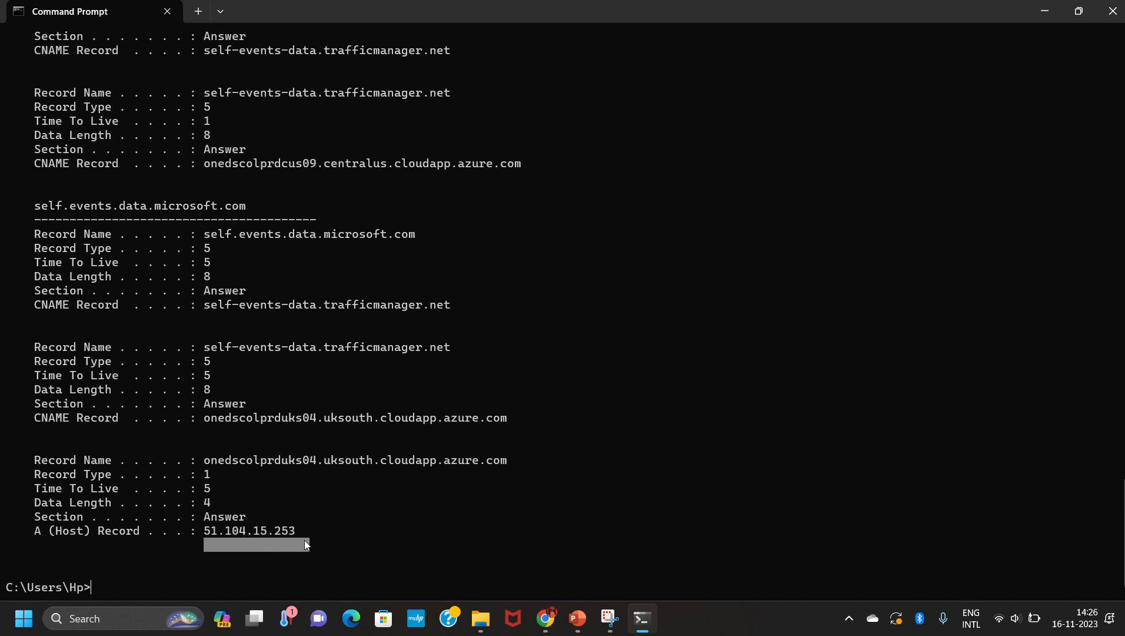
click(205, 536)
scroll(206, 534, up, 3)
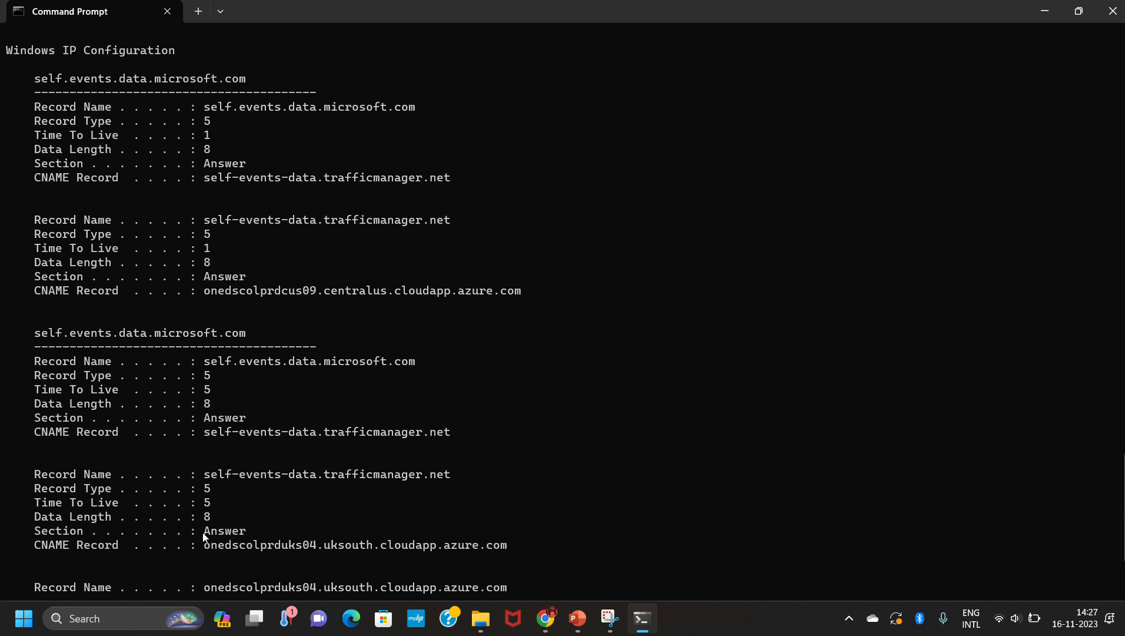
Switch to the lab PDF in Chrome and highlight the ipconfig /flushdns instruction for clearing the DNS cache.
key(alt+Tab)
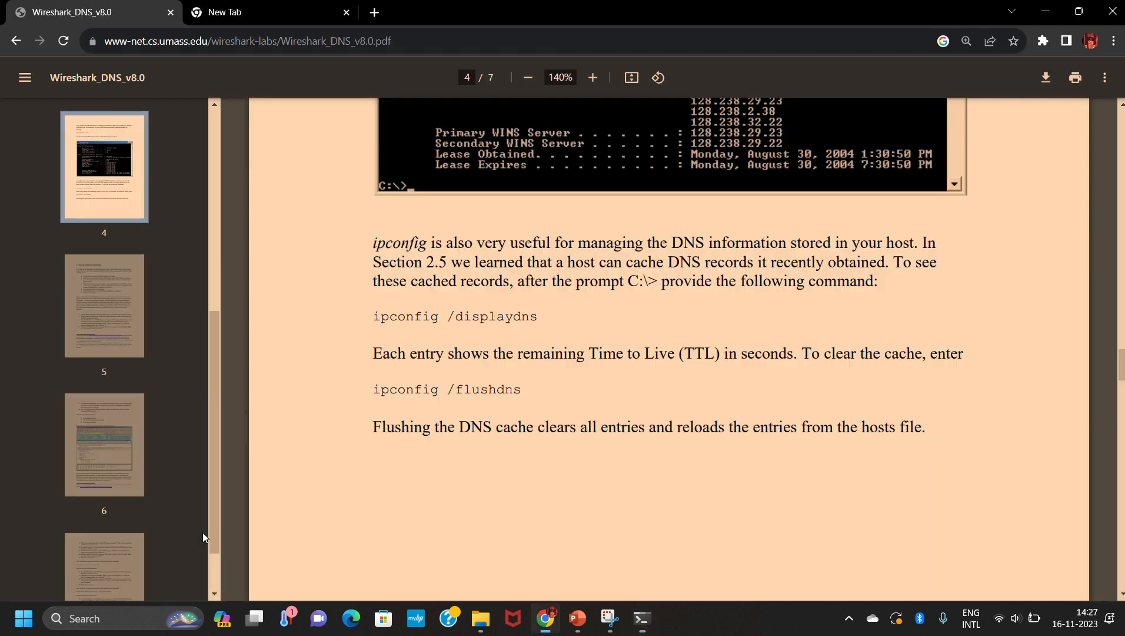
scroll(348, 512, down, 3)
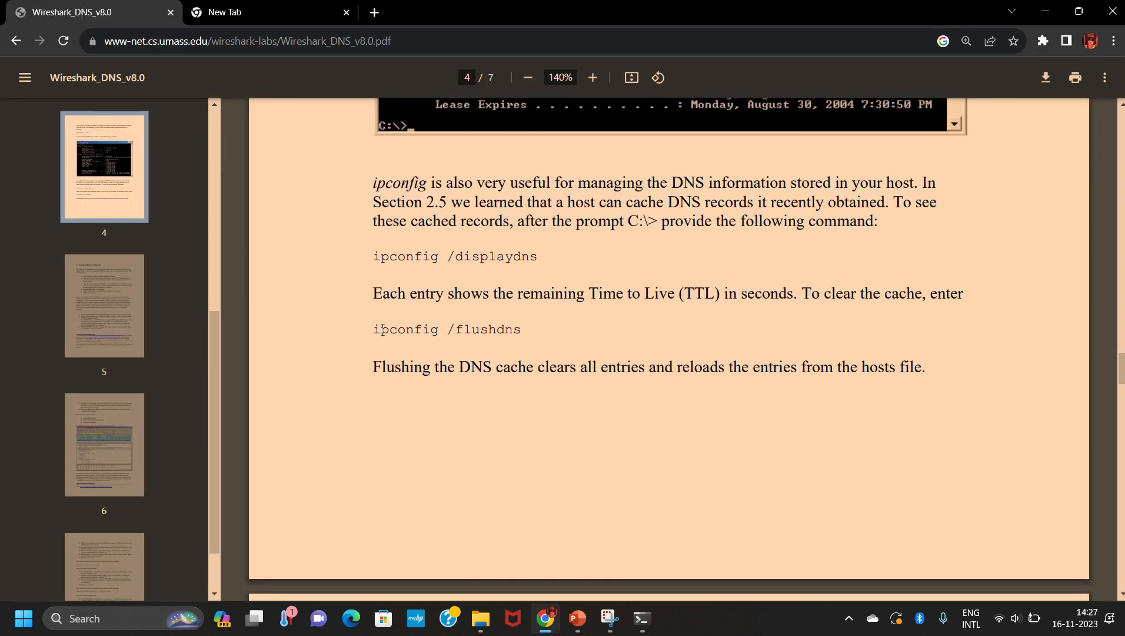
drag(370, 331, 526, 318)
Switch to Command Prompt, run ipconfig/flushdns by editing the previous ipconfig command, and check the line reporting its result.
key(alt+Tab)
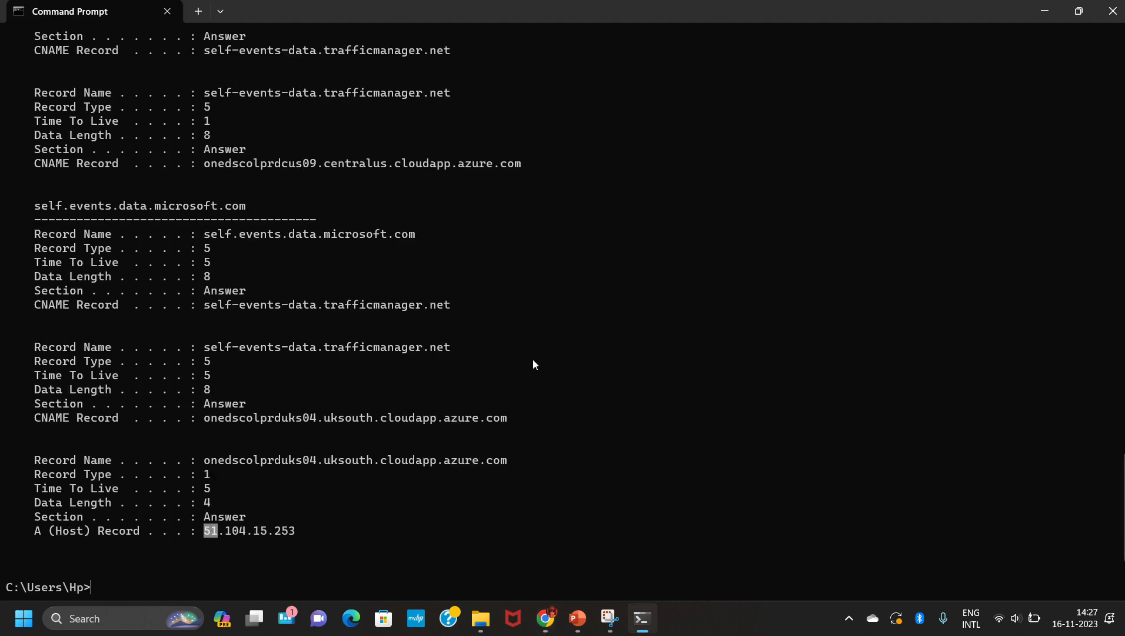
scroll(388, 286, up, 20)
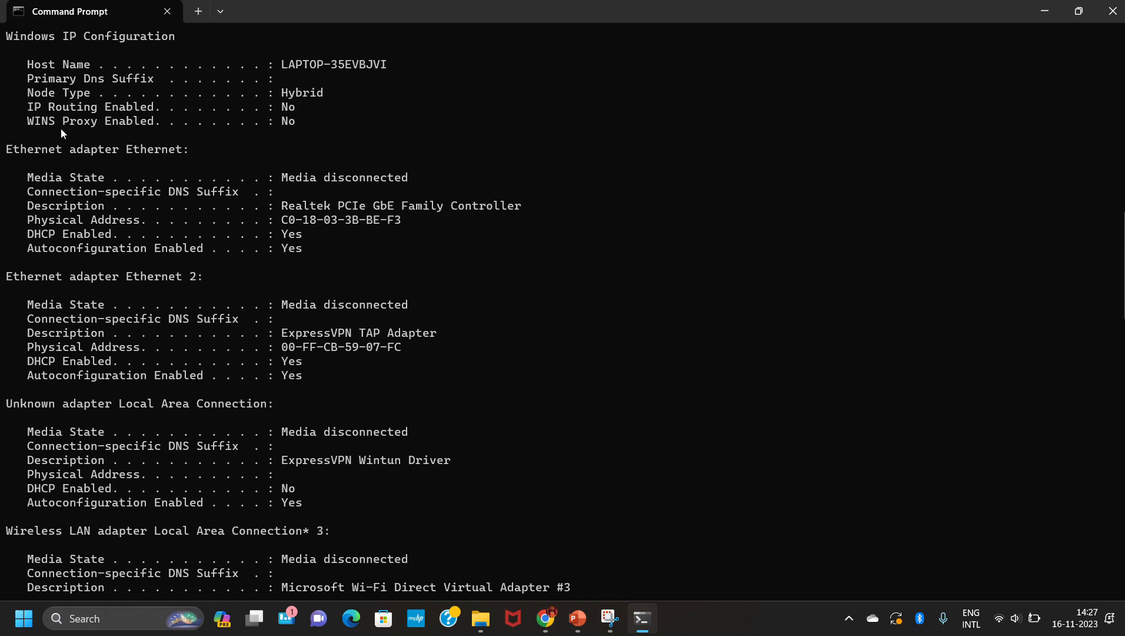
scroll(133, 407, down, 20)
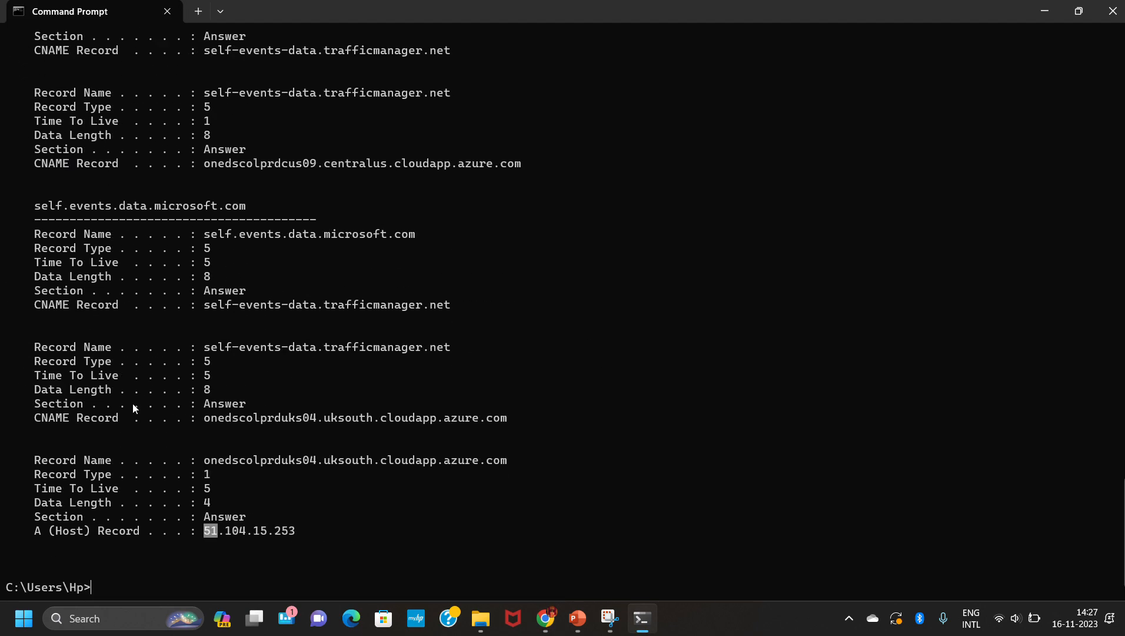
key(Up)
key(Up)
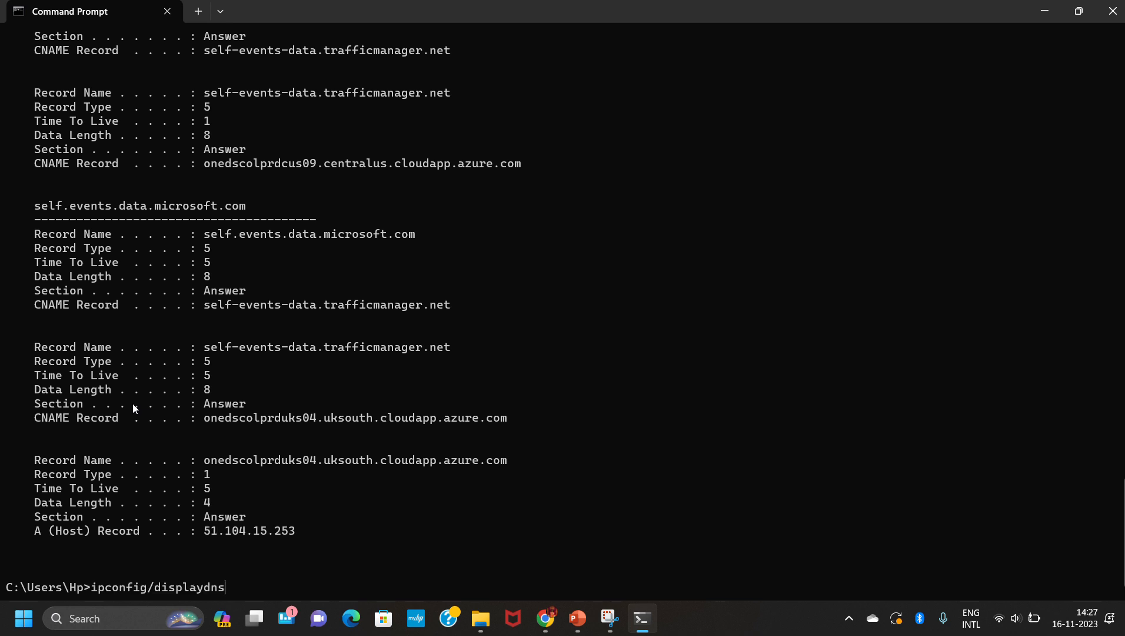
key(BackSpace)
key(BackSpace)
key(BackSpace)
key(BackSpace)
key(BackSpace)
key(BackSpace)
key(BackSpace)
key(BackSpace)
key(BackSpace)
key(BackSpace)
text(flushdns)
key(Return)
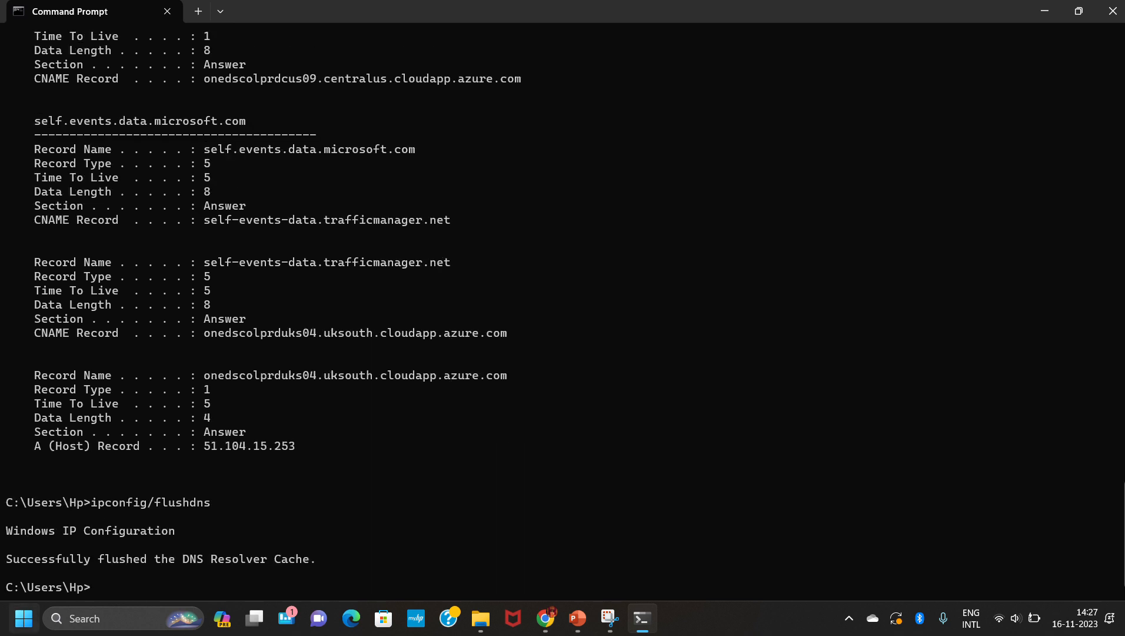
drag(6, 559, 364, 551)
click(248, 536)
Switch to the lab PDF in Chrome and read the instructions in section 3, Tracing DNS with Wireshark.
key(alt+Tab)
scroll(328, 457, down, 7)
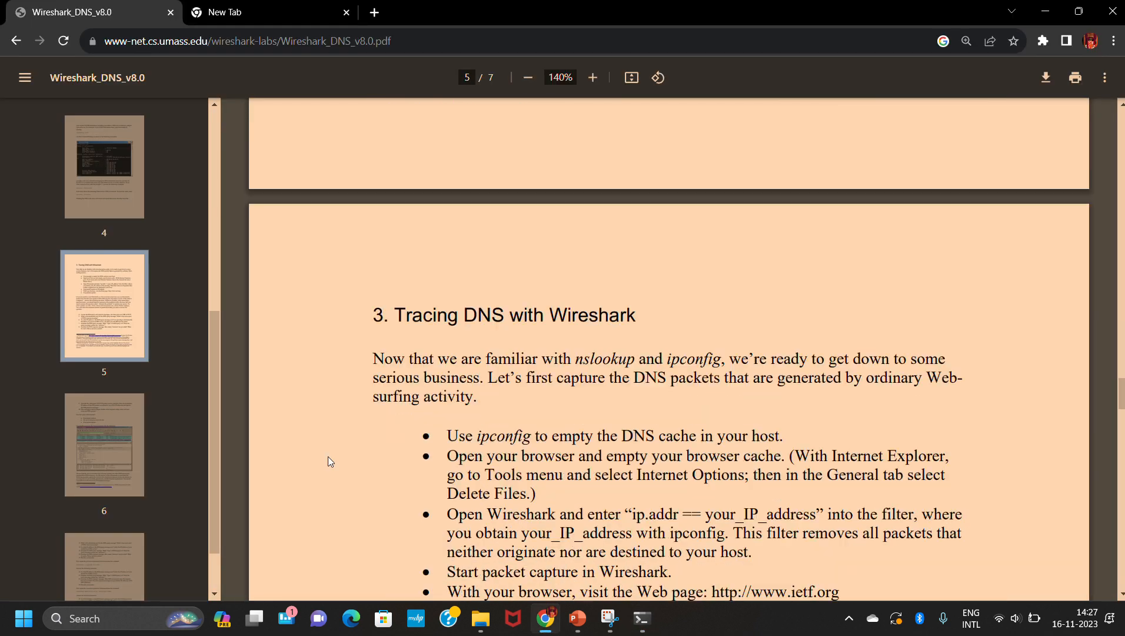
scroll(409, 272, down, 4)
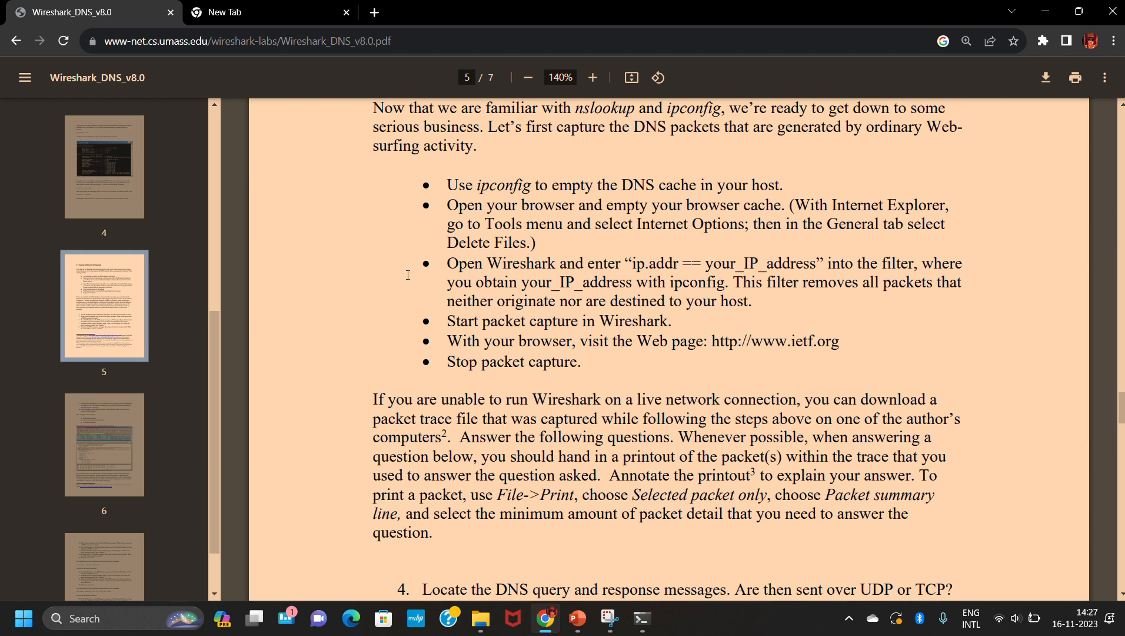
scroll(408, 275, up, 2)
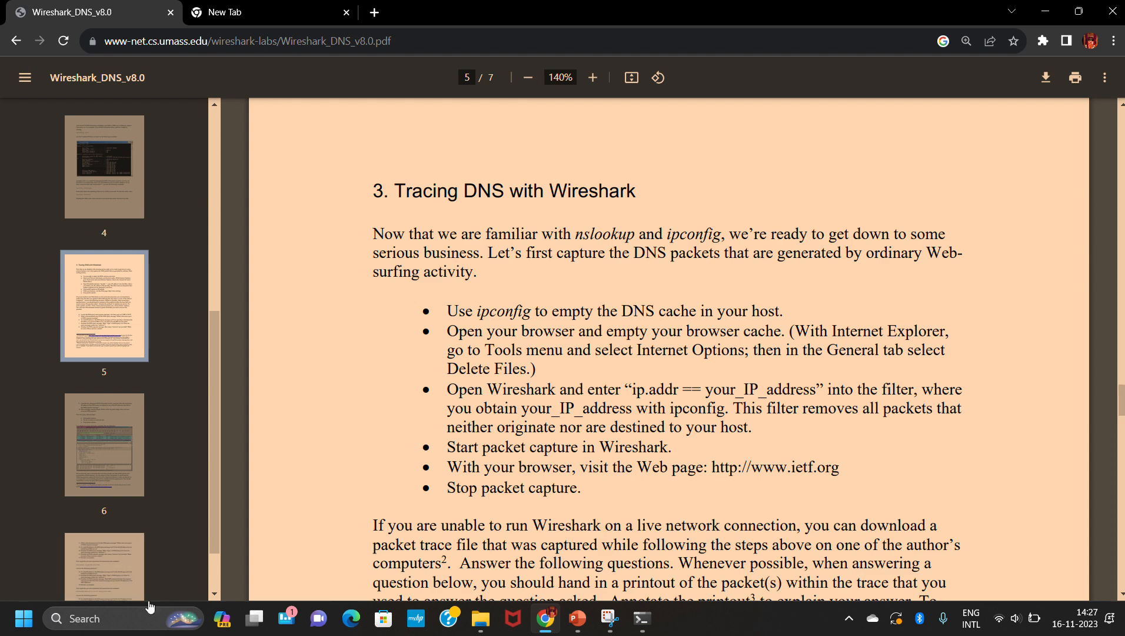
Launch Wireshark, switch to its window, and start a live capture on the Wi-Fi interface.
click(136, 616)
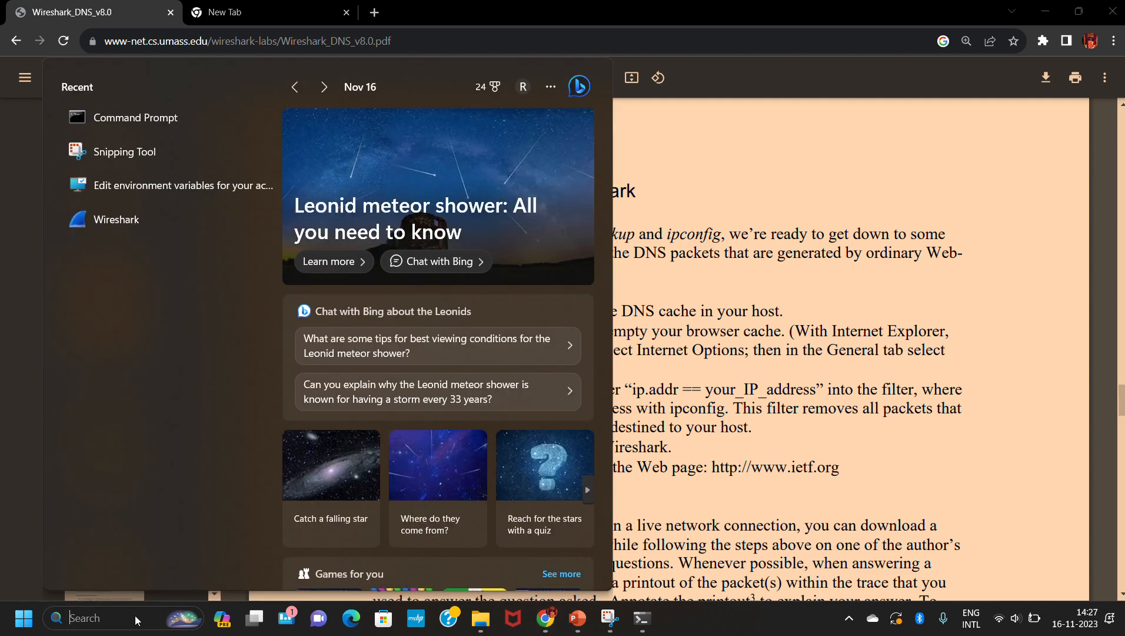
text(wireshark)
key(Return)
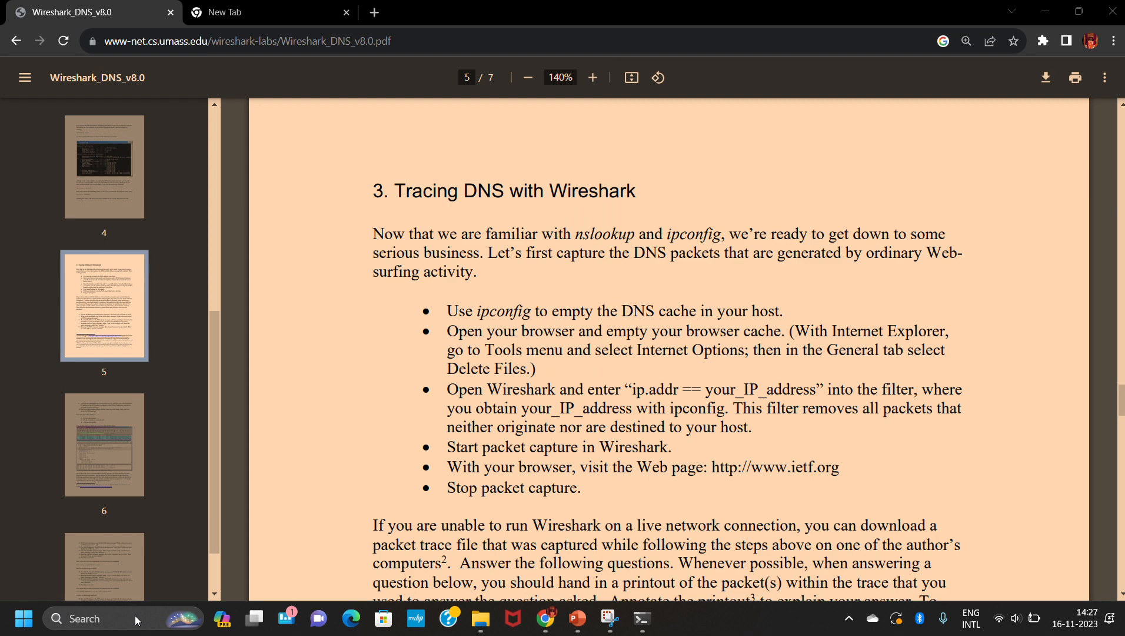
key(alt+Tab)
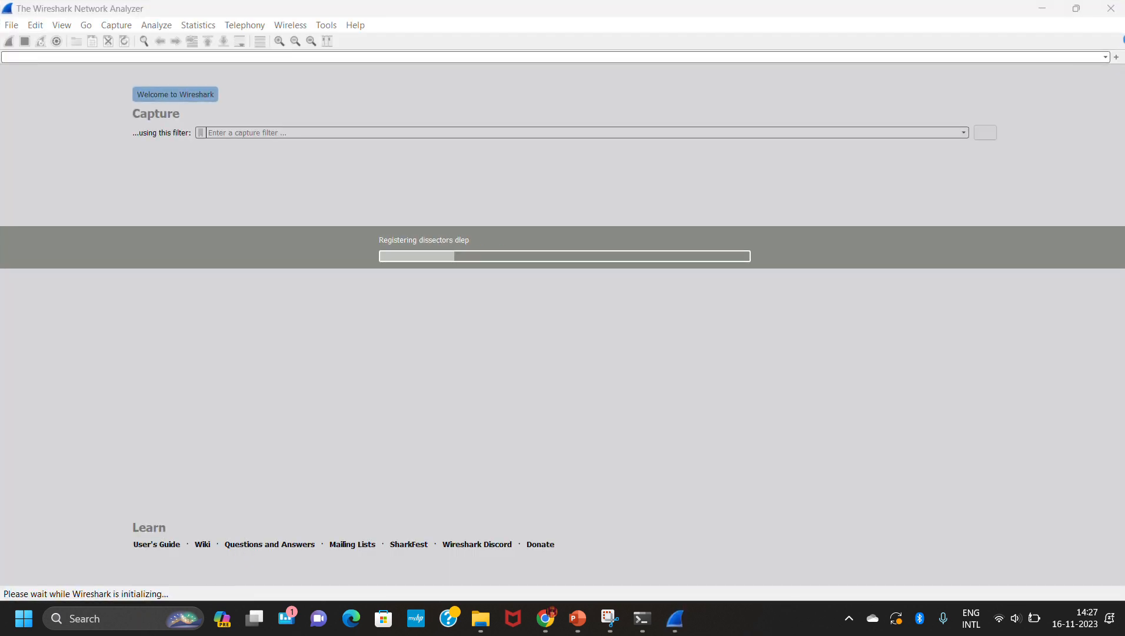
key(alt+Tab)
key(alt+Tab)
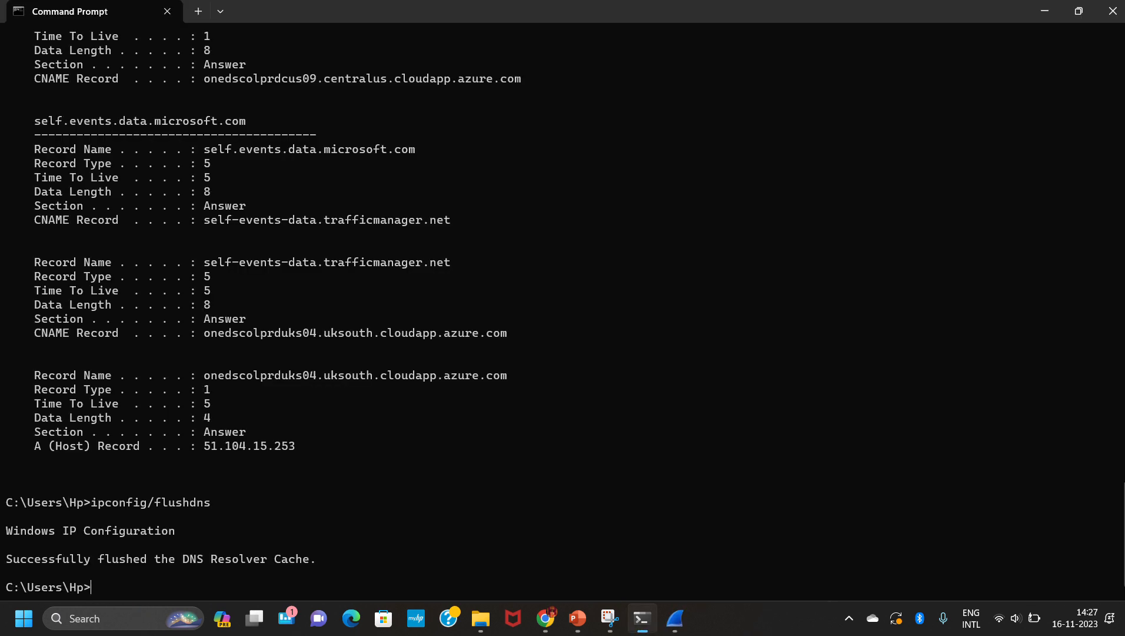
key(alt+Tab)
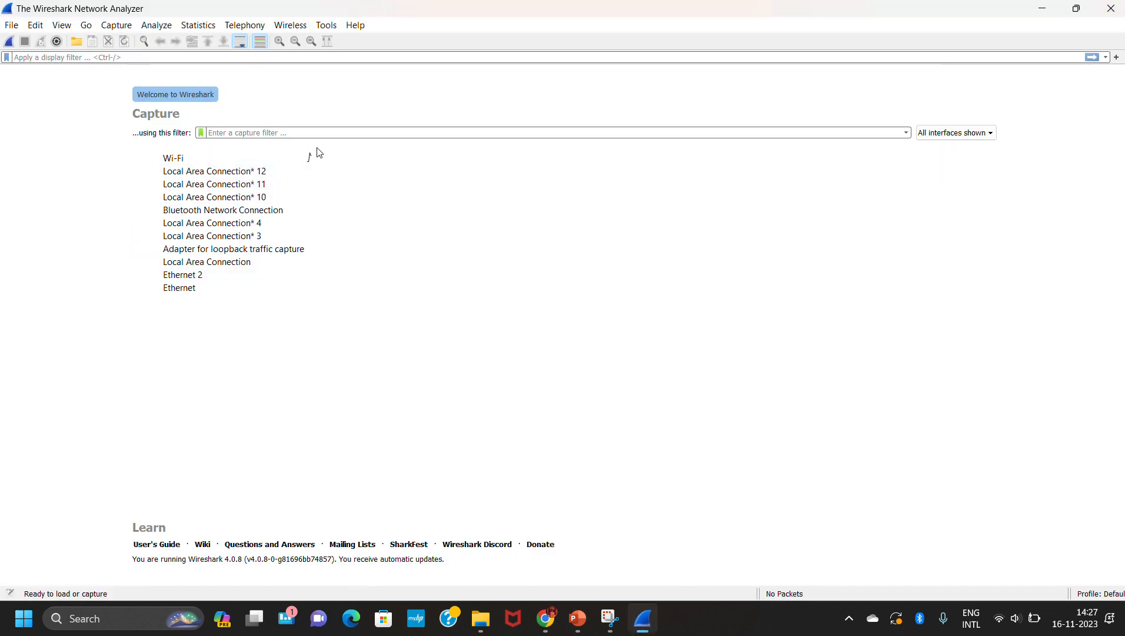
click(285, 161)
double_click(285, 161)
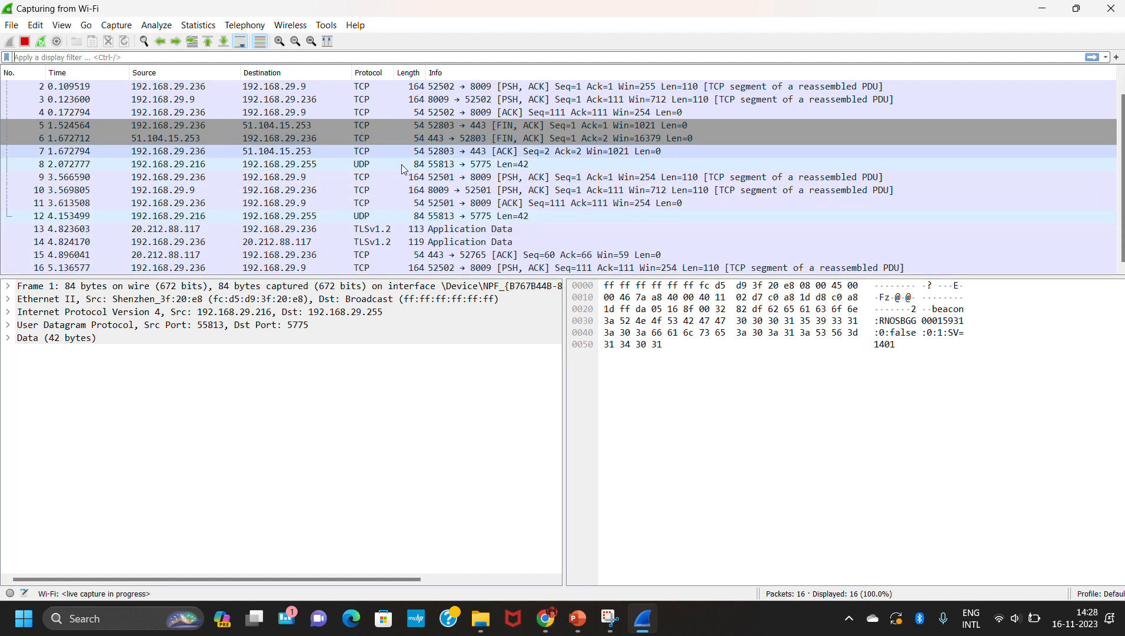
Open a new Command Prompt window and run nslookup to query the default DNS server.
key(alt+Tab)
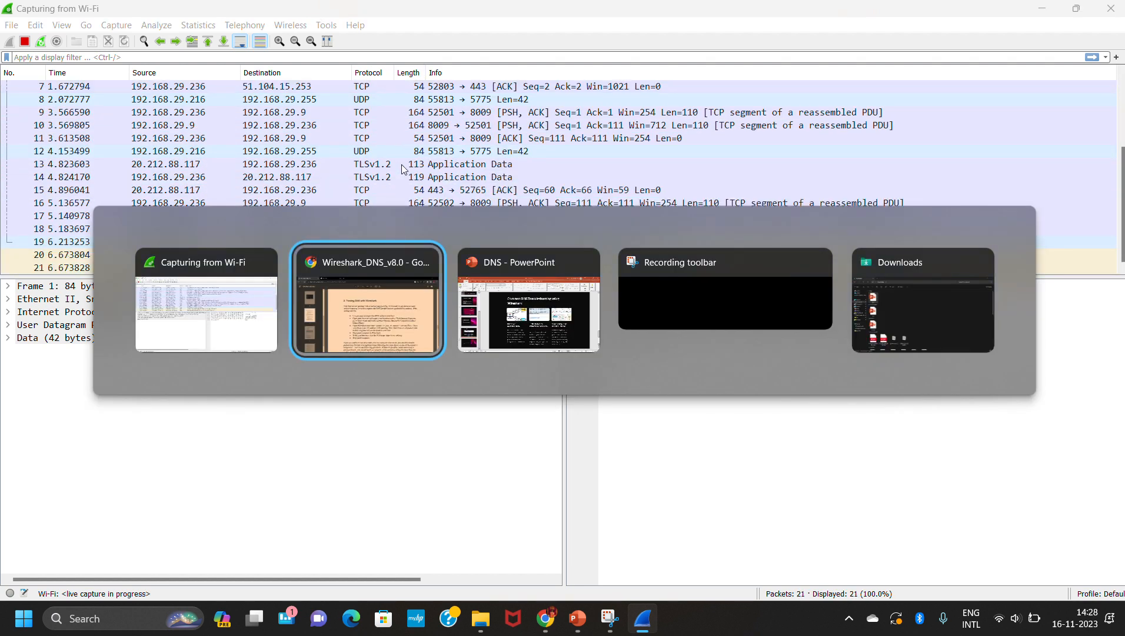
key(Escape)
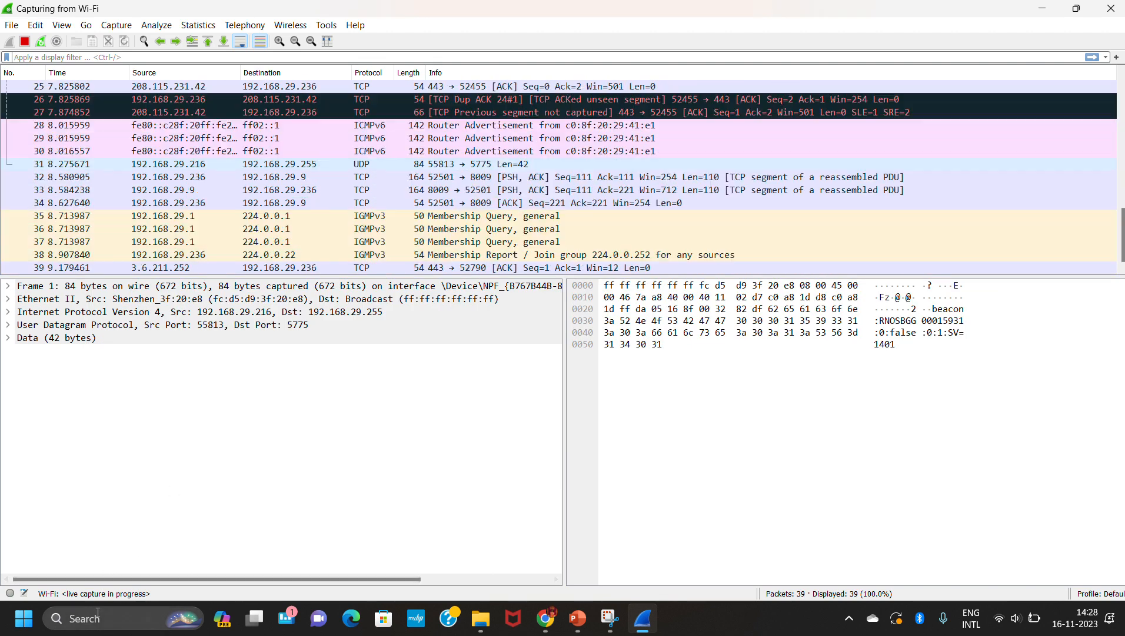
mouse_move(99, 617)
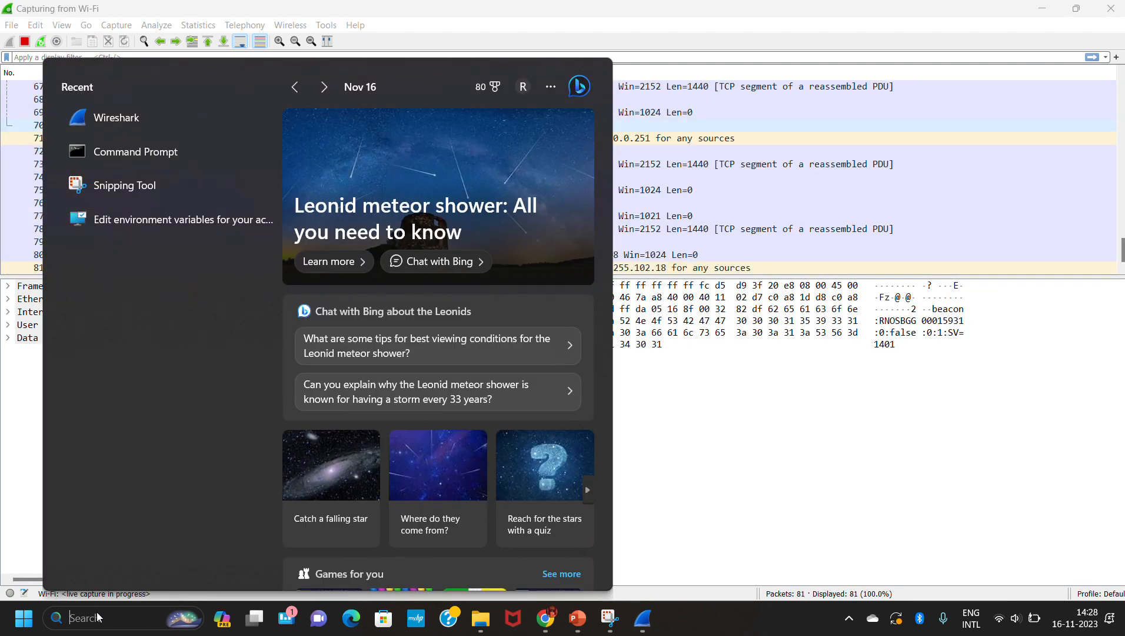
text(cmd)
key(Return)
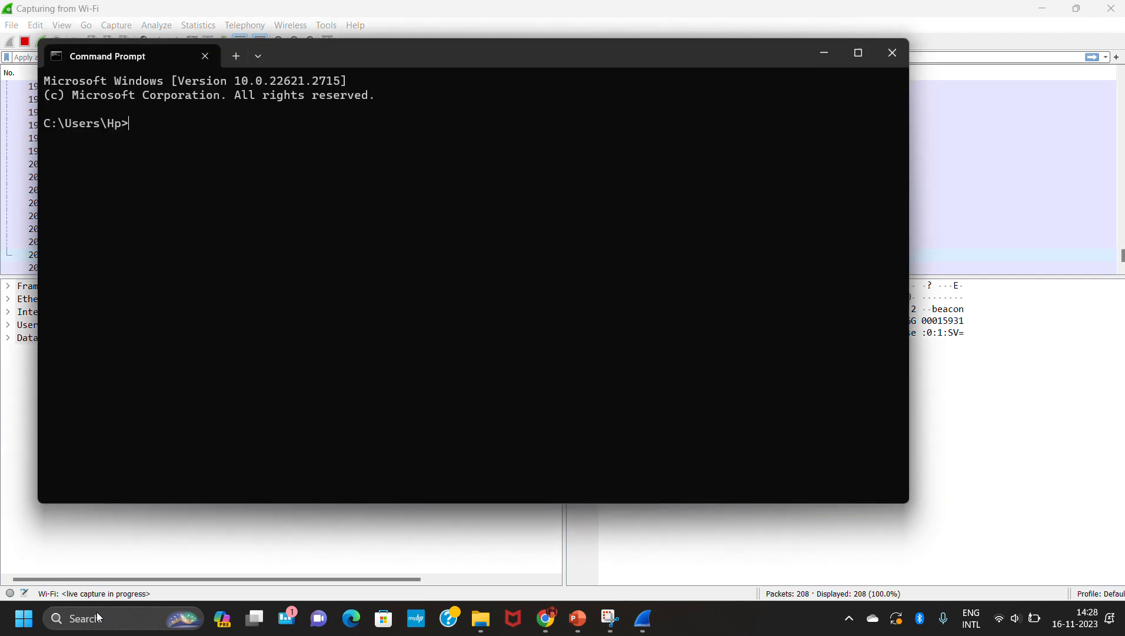
text(nslookup)
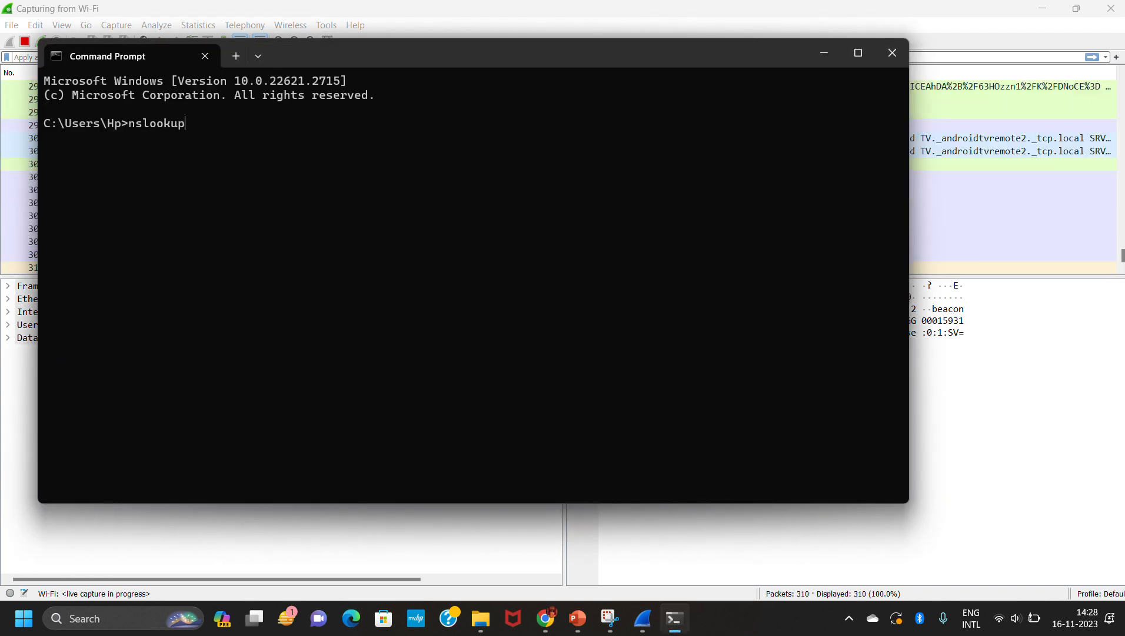
key(Return)
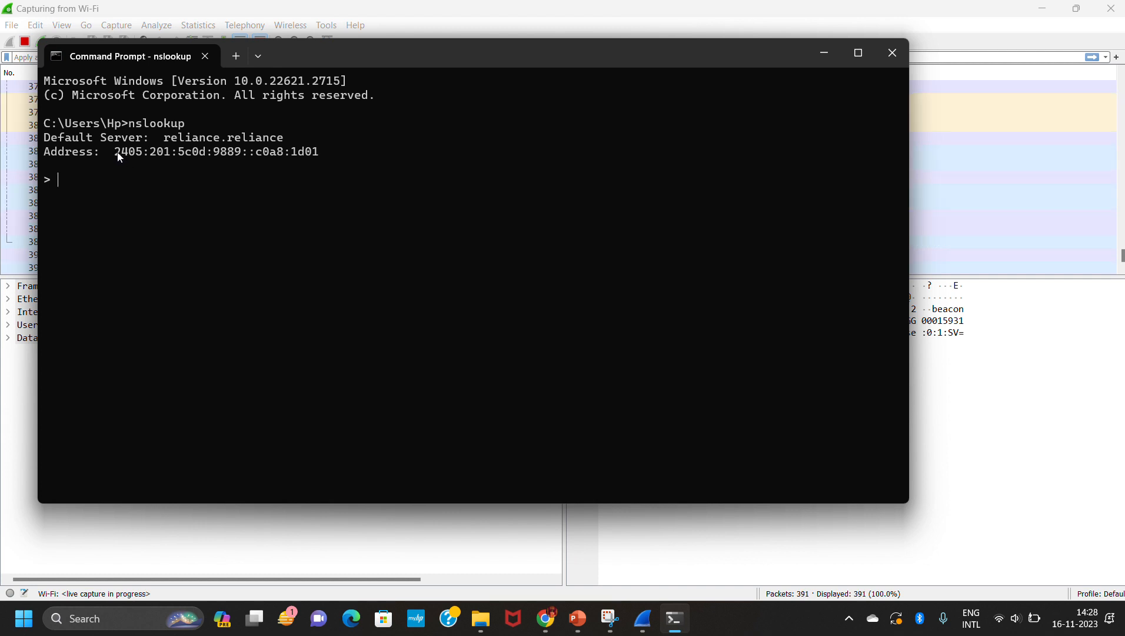
Copy the default server's address from the nslookup output and exit nslookup.
drag(117, 152, 320, 155)
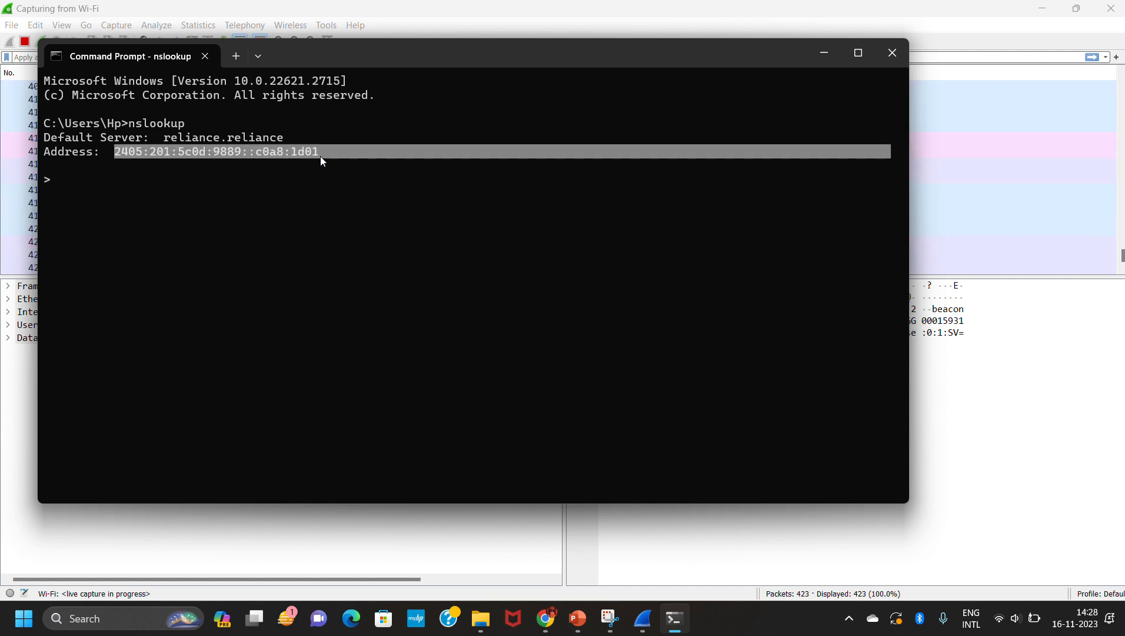
key(ctrl+c)
key(ctrl+c)
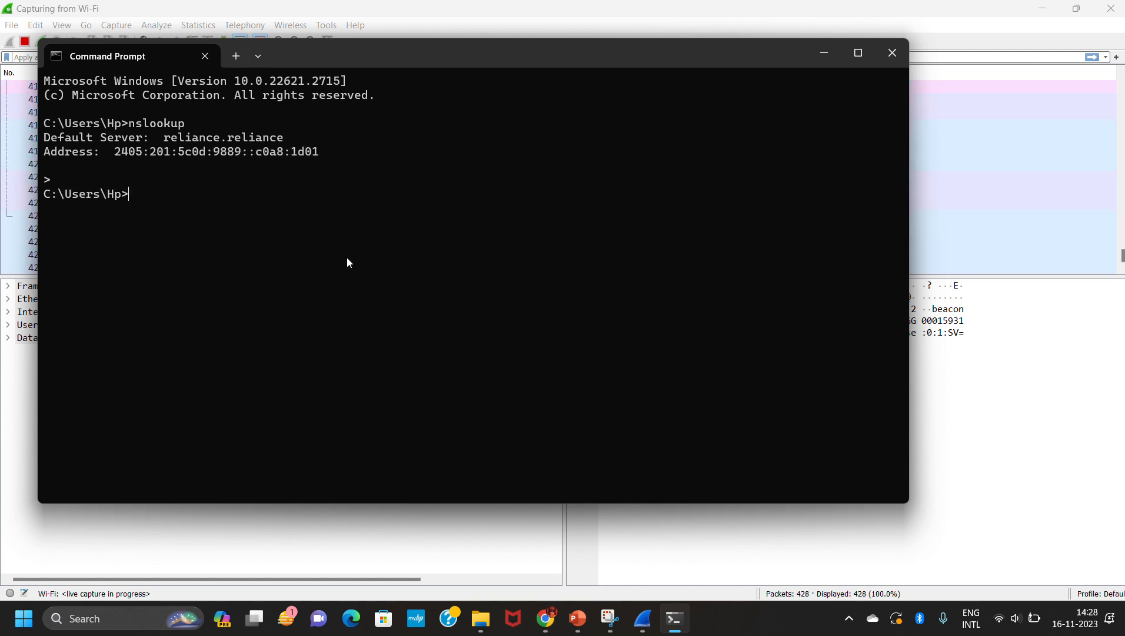
Switch to Wireshark and begin an IP address display filter with ip.add.
click(968, 197)
scroll(528, 238, up, 5)
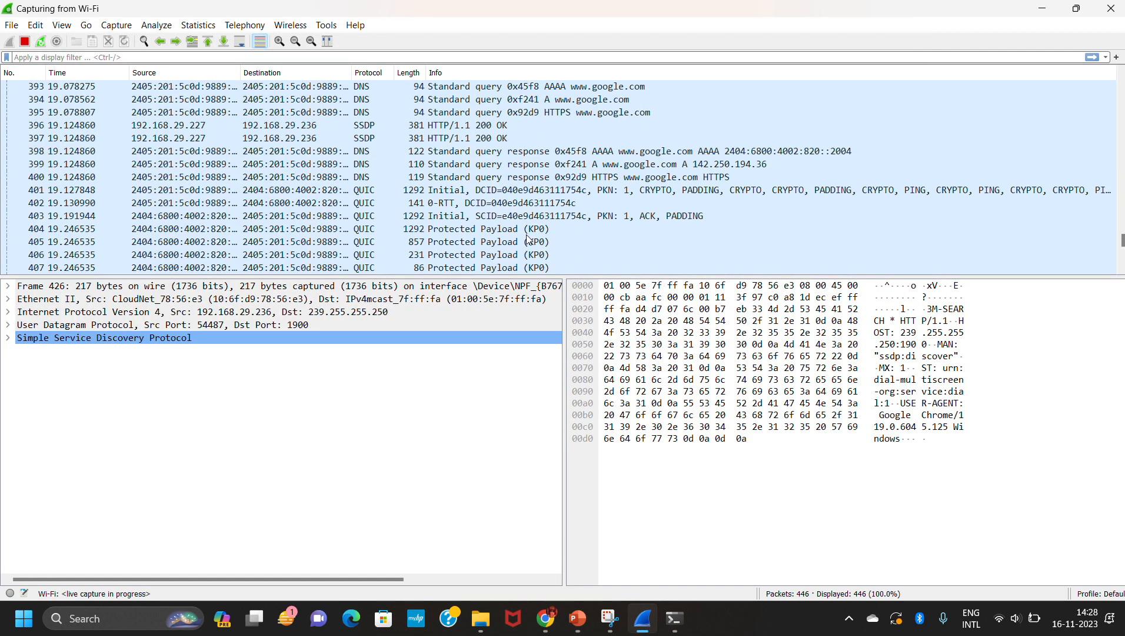
click(207, 57)
text(ip)
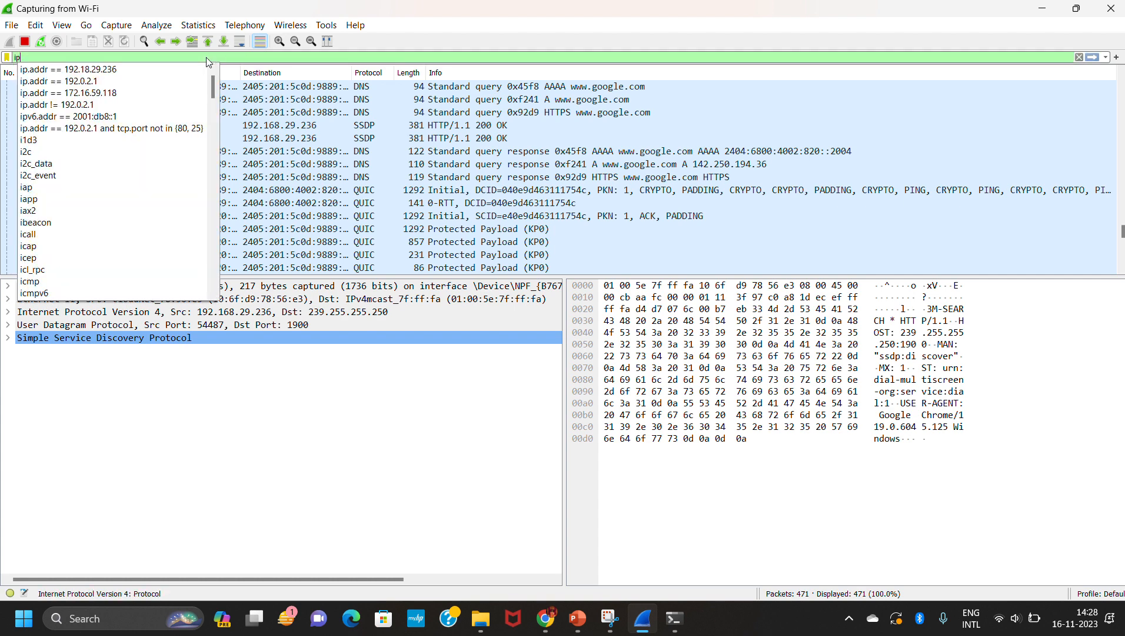
text(.add)
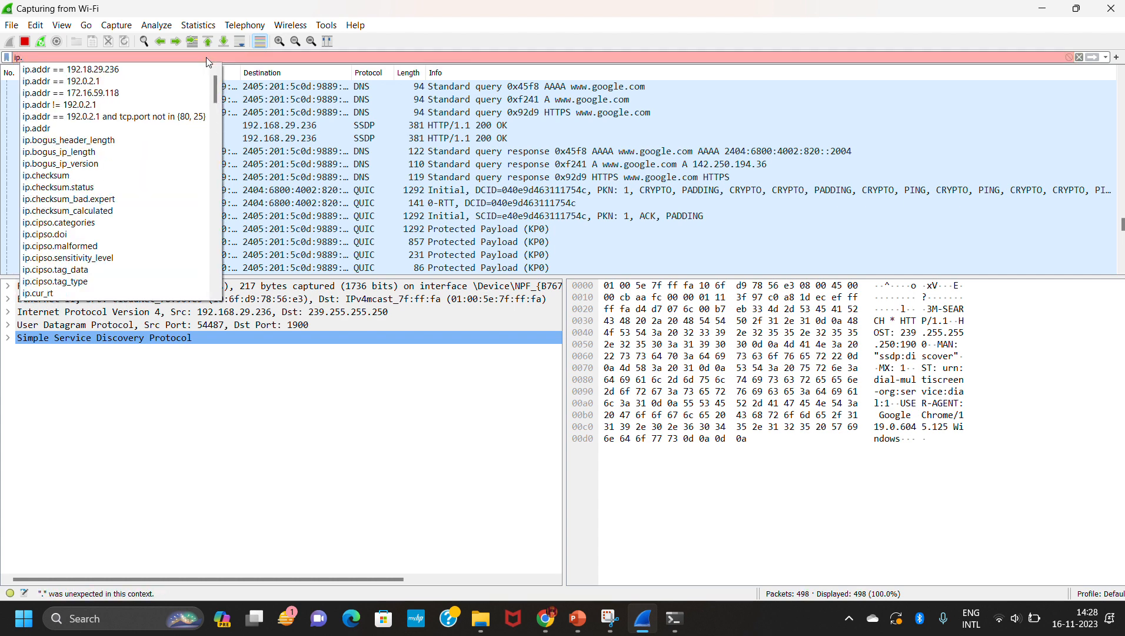
Switch to the lab PDF in Chrome and check the syntax of the IP address filter.
key(alt+Tab)
key(alt+Tab)
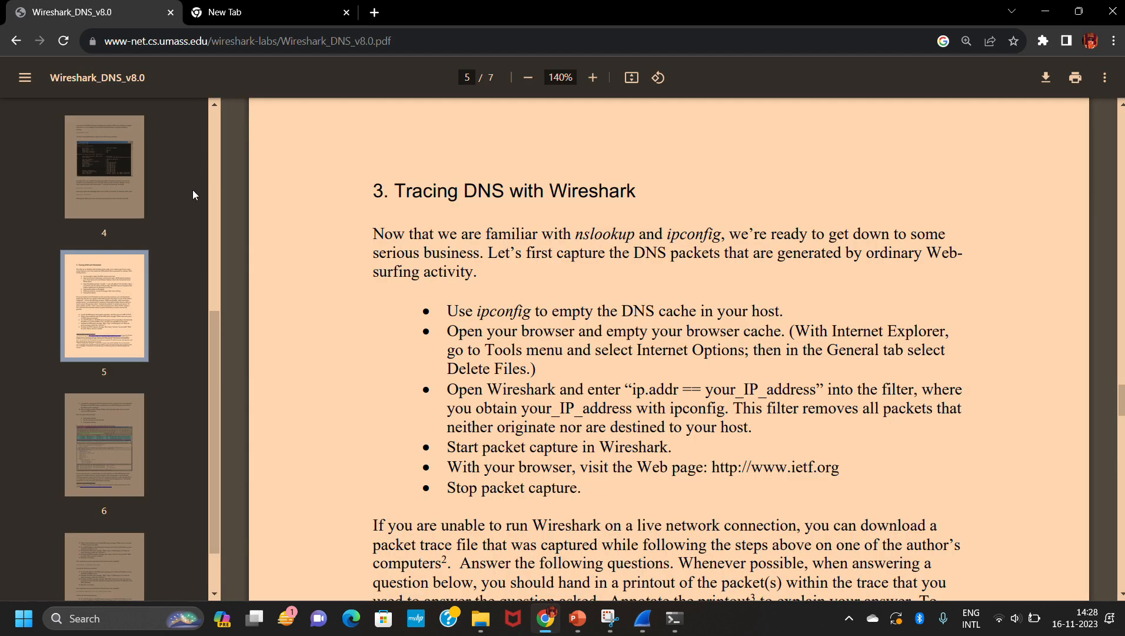
scroll(405, 353, down, 1)
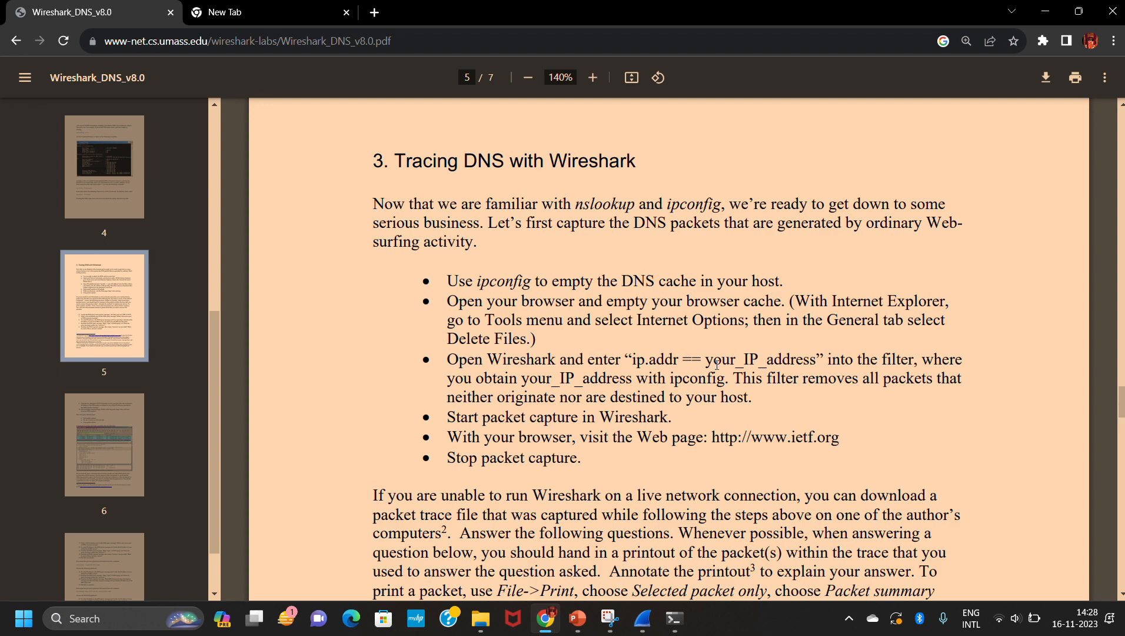
Switch to Wireshark and try to complete the display filter as ip.addr == followed by the copied server address.
key(alt+Tab)
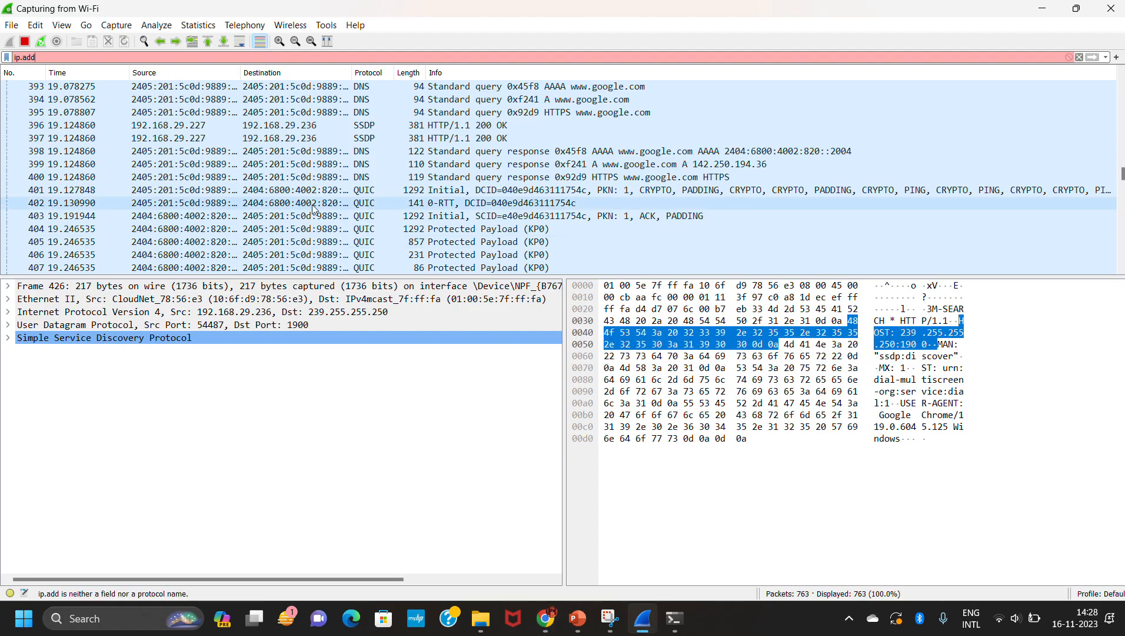
text(r)
key(Down)
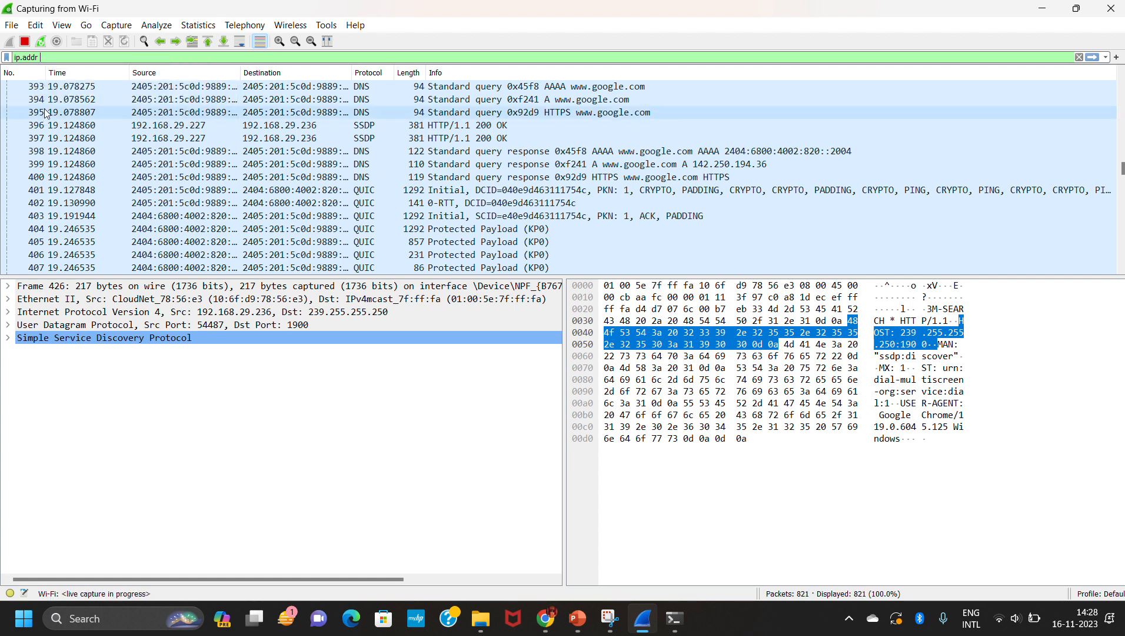
text(==)
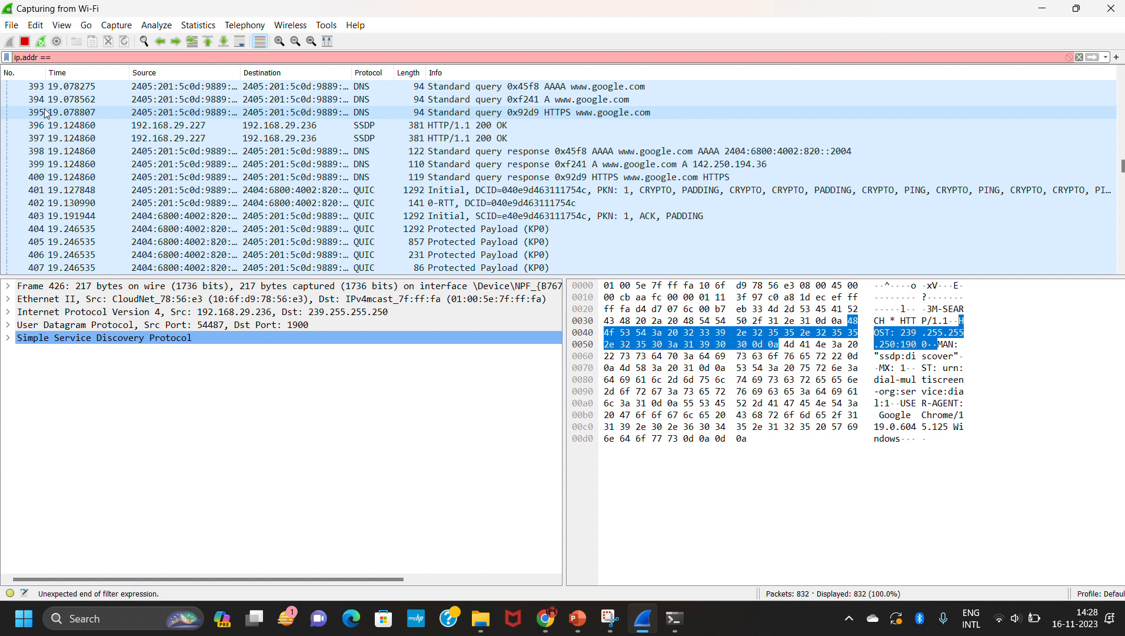
key(ctrl+v)
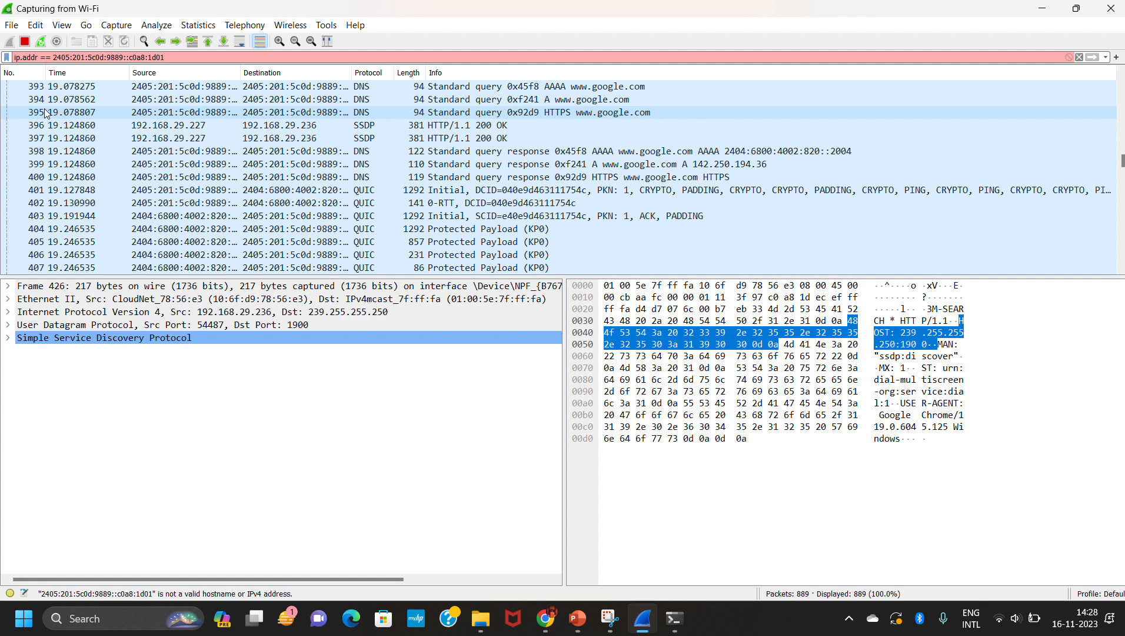
Delete the pasted server address from the display filter.
key(BackSpace)
key(BackSpace)
key(BackSpace)
key(BackSpace)
key(BackSpace)
key(BackSpace)
key(BackSpace)
key(BackSpace)
key(BackSpace)
key(BackSpace)
key(BackSpace)
key(BackSpace)
key(BackSpace)
key(BackSpace)
key(BackSpace)
key(BackSpace)
key(BackSpace)
key(BackSpace)
key(BackSpace)
key(BackSpace)
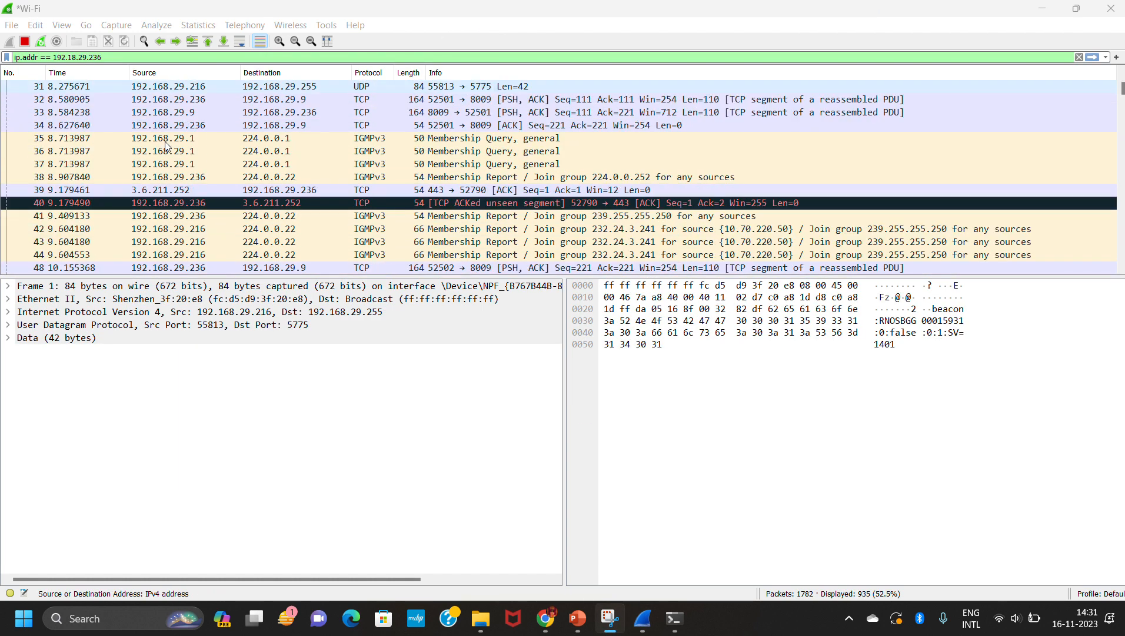
Replace the ip.addr display filter with dns and apply it to the capture.
click(126, 57)
key(BackSpace)
key(BackSpace)
key(BackSpace)
key(BackSpace)
key(BackSpace)
key(BackSpace)
key(BackSpace)
key(BackSpace)
key(BackSpace)
key(BackSpace)
key(BackSpace)
key(BackSpace)
key(BackSpace)
key(BackSpace)
key(BackSpace)
key(BackSpace)
key(BackSpace)
key(BackSpace)
key(BackSpace)
key(BackSpace)
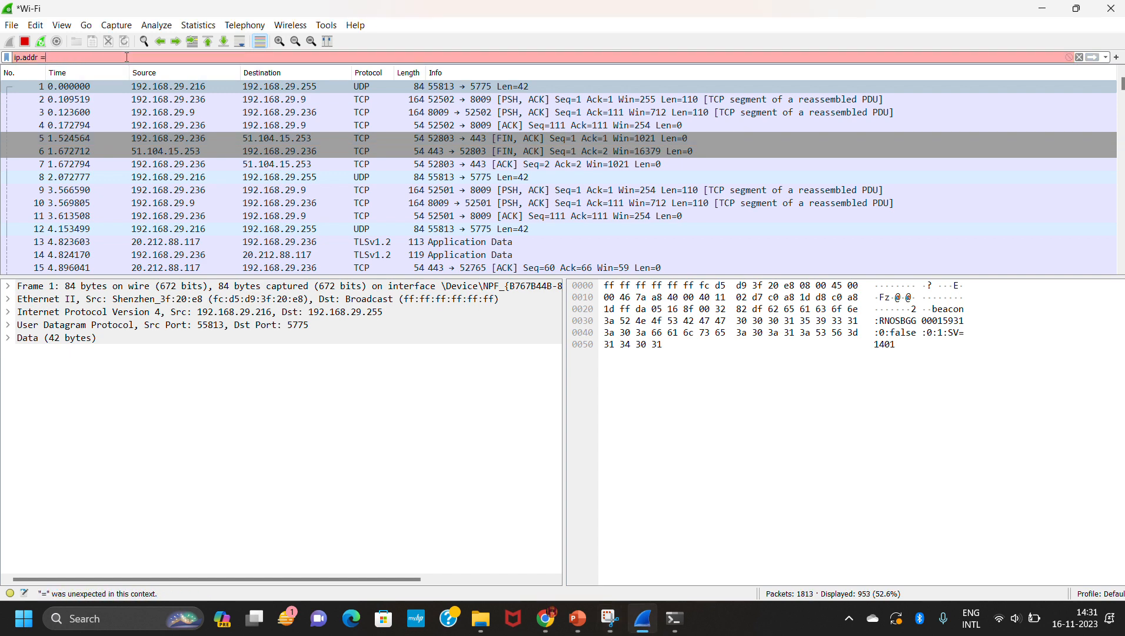
text(dns)
key(Return)
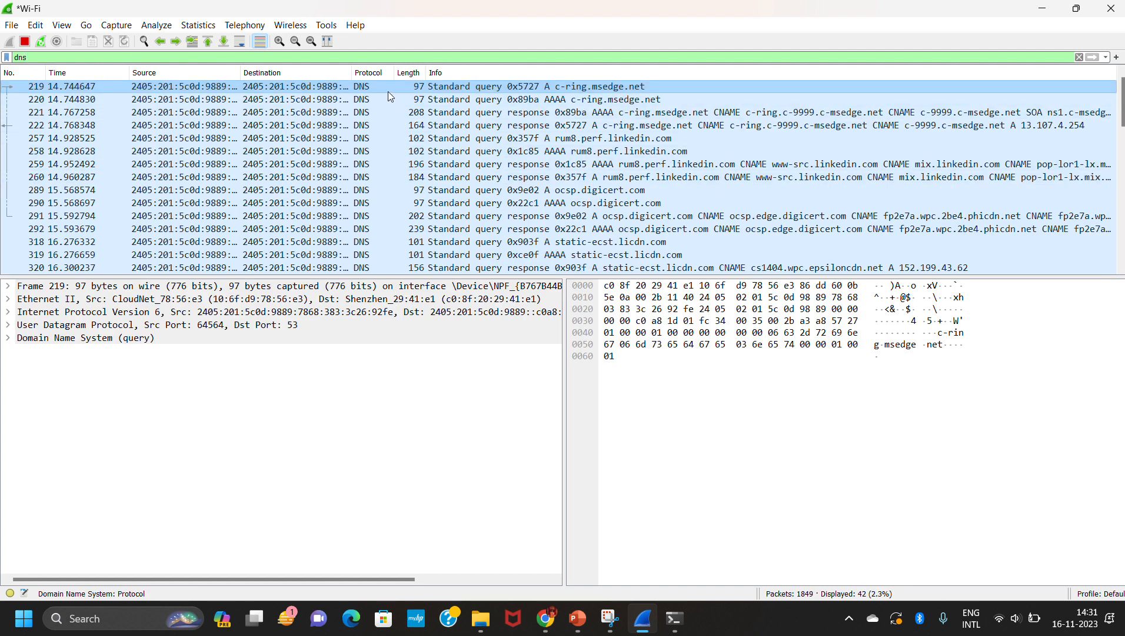
Look through the DNS queries and responses in the filtered packet list, checking their source and destination addresses.
scroll(372, 231, down, 9)
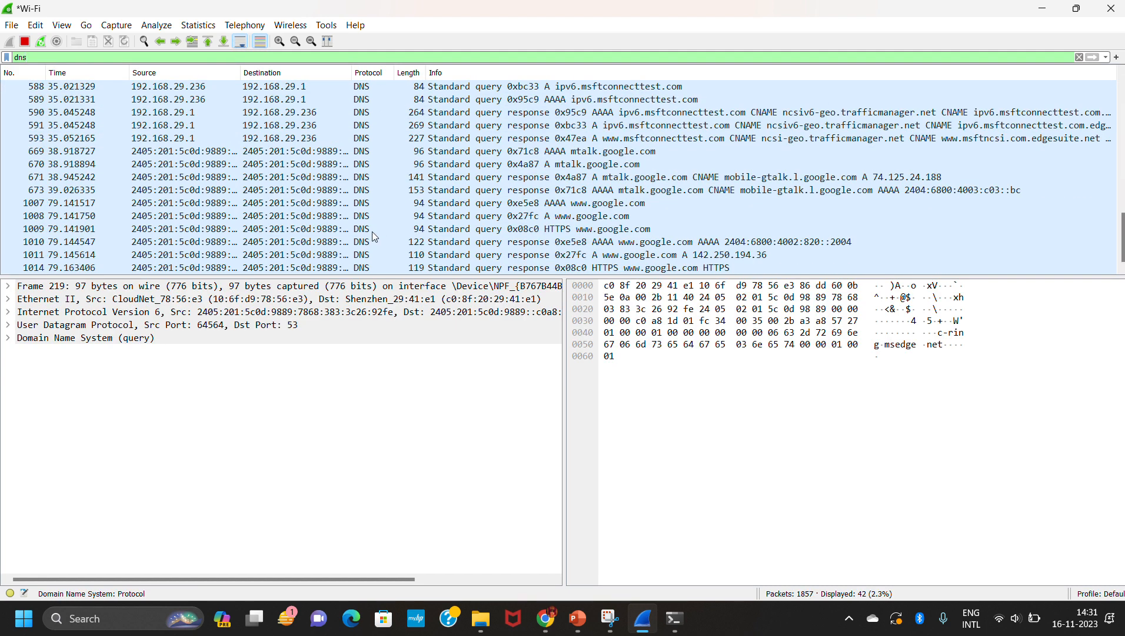
scroll(373, 234, up, 1)
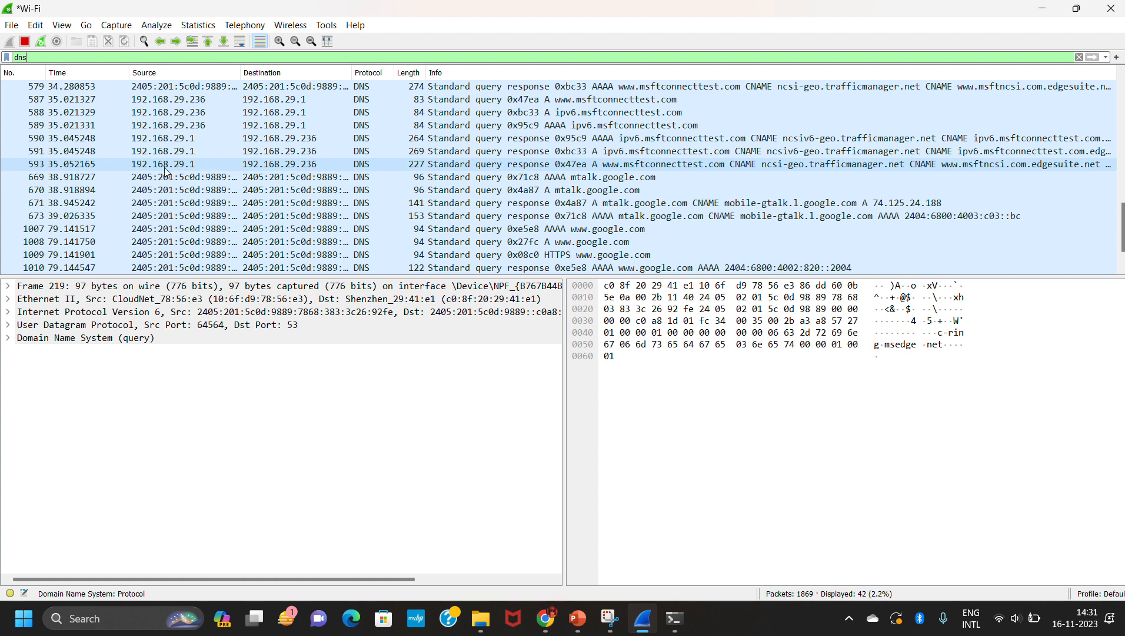
scroll(371, 138, up, 1)
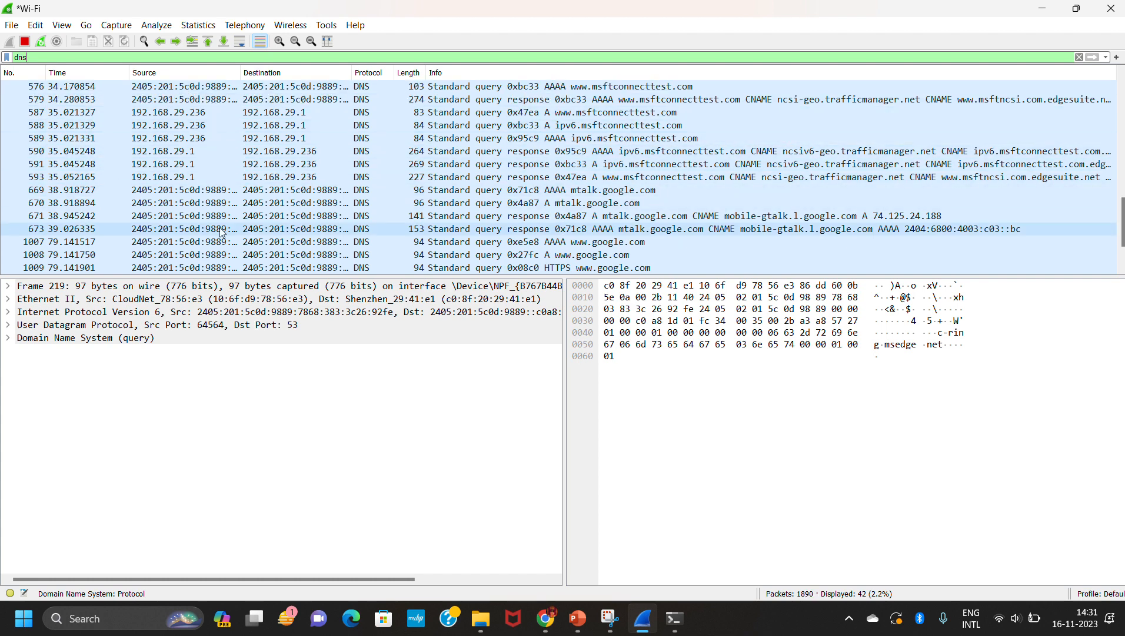
scroll(359, 268, up, 5)
scroll(359, 268, up, 2)
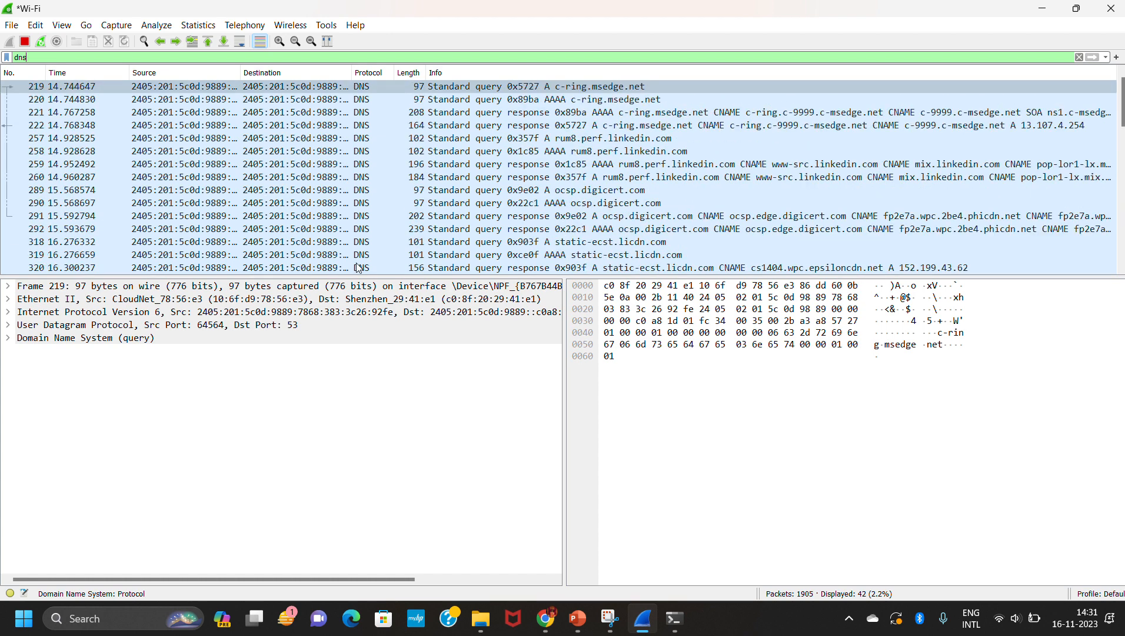
scroll(359, 268, down, 10)
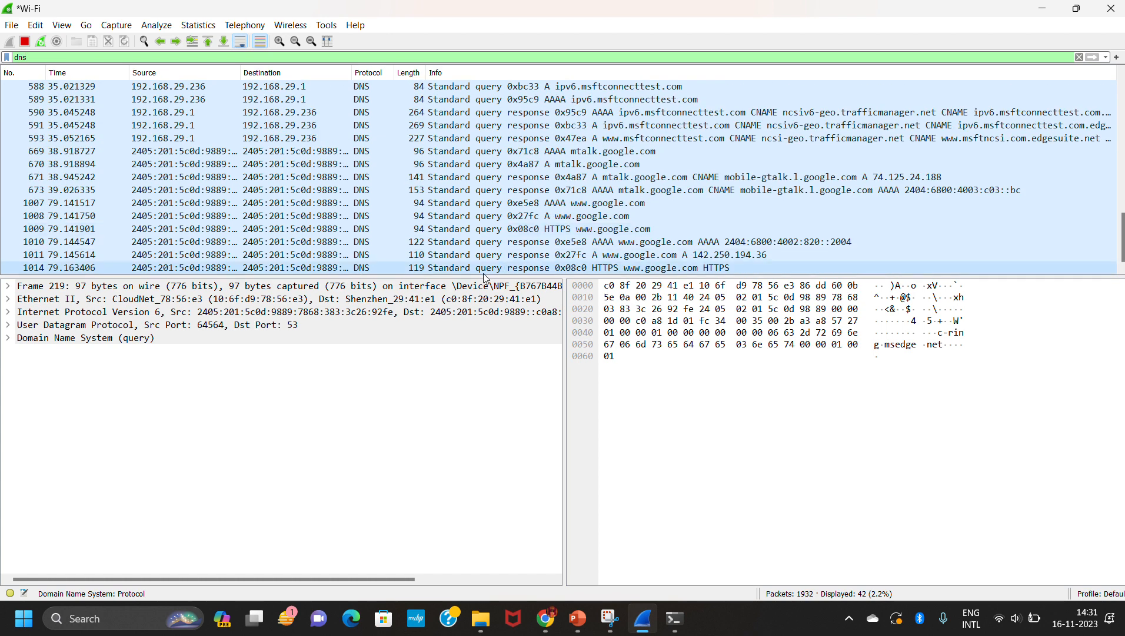
scroll(475, 176, up, 10)
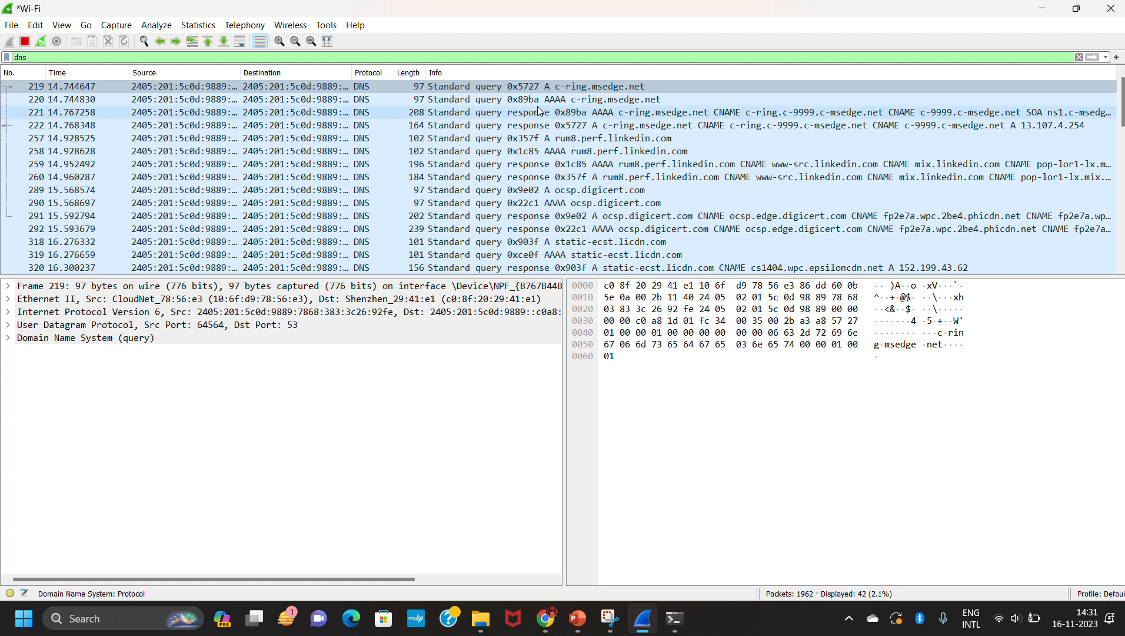
Open packet 258 in its own window and expand its Domain Name System (query) section.
double_click(217, 152)
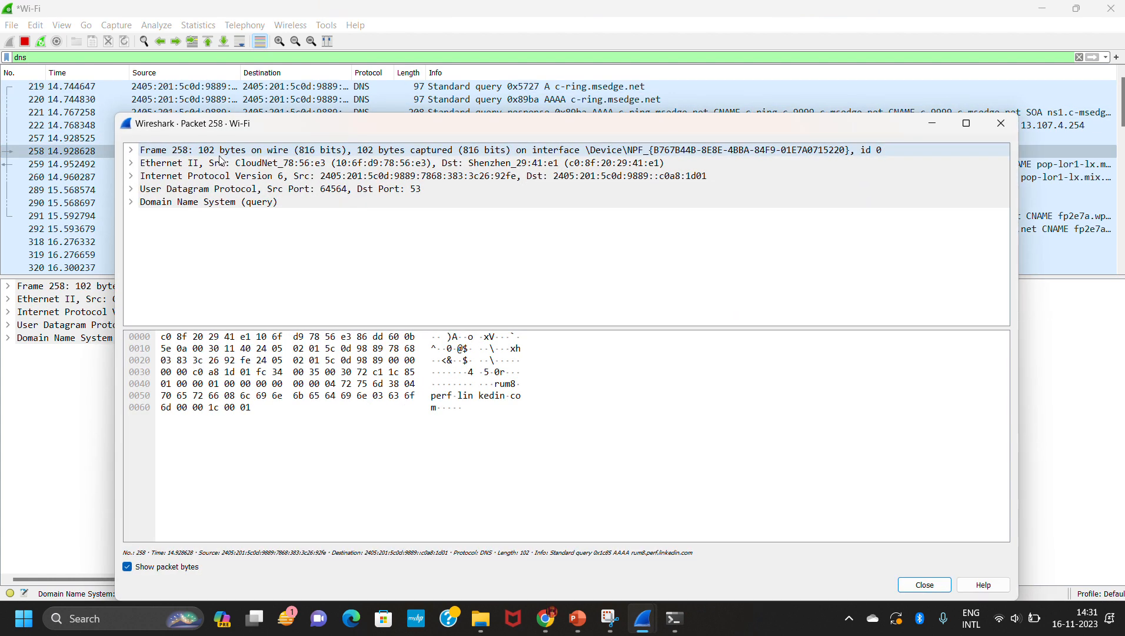
click(234, 202)
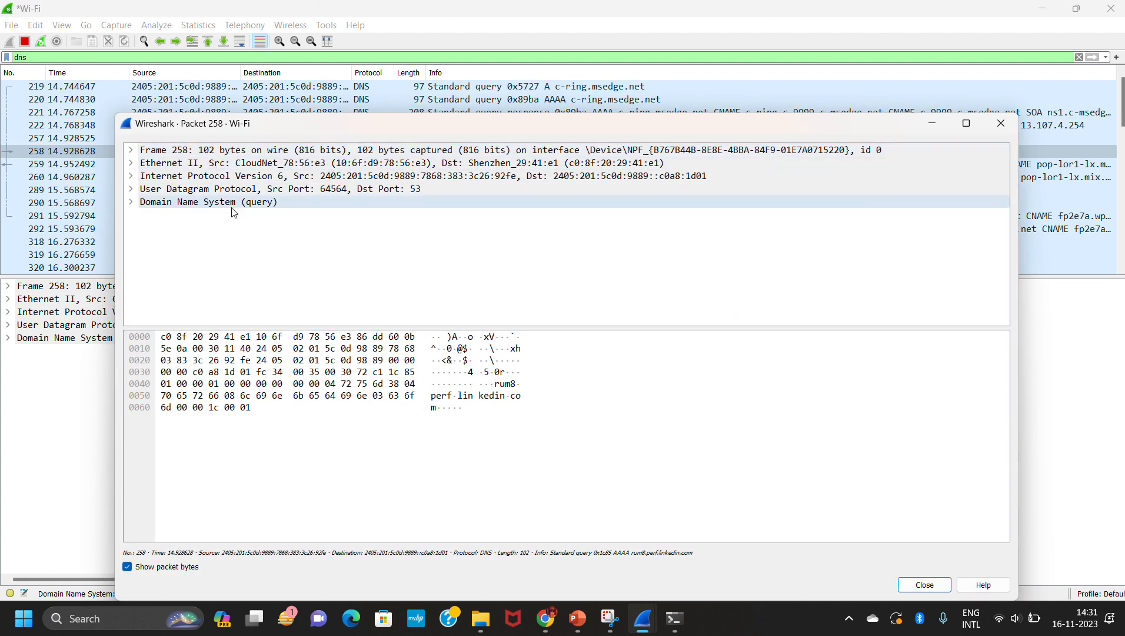
click(132, 202)
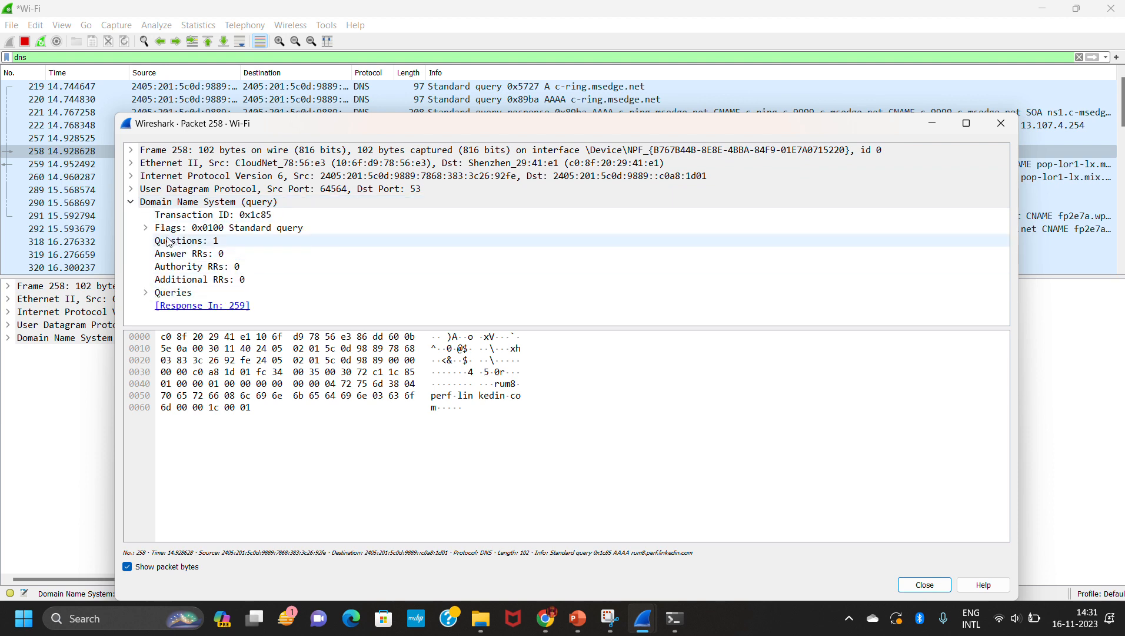
Expand the Flags and Queries sections of packet 258's DNS query to examine them, and close the packet window.
click(146, 228)
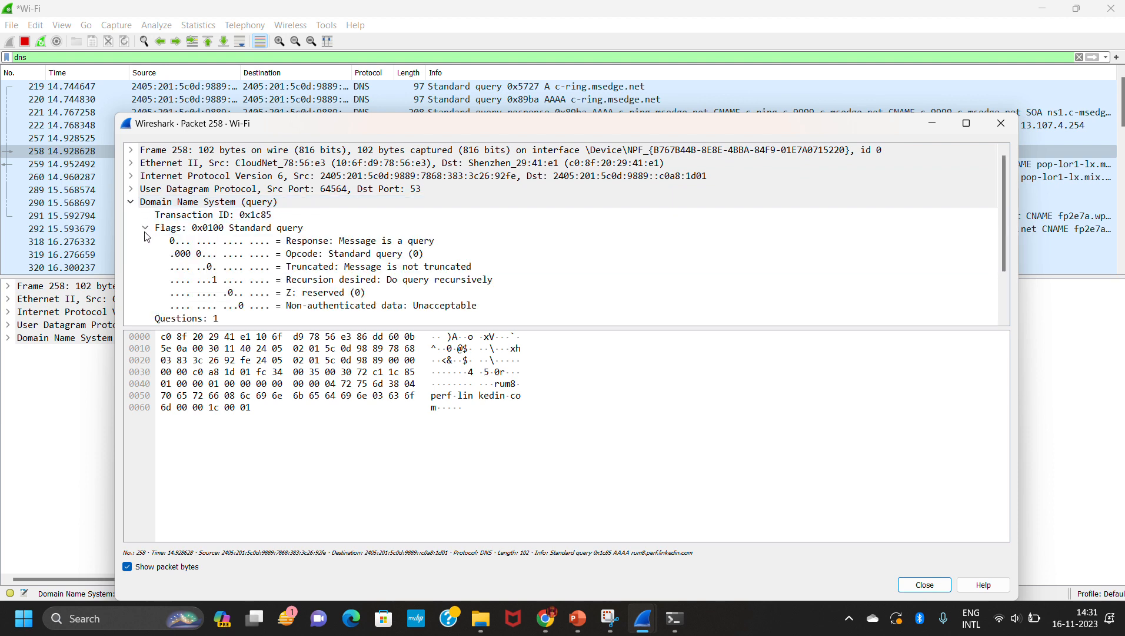
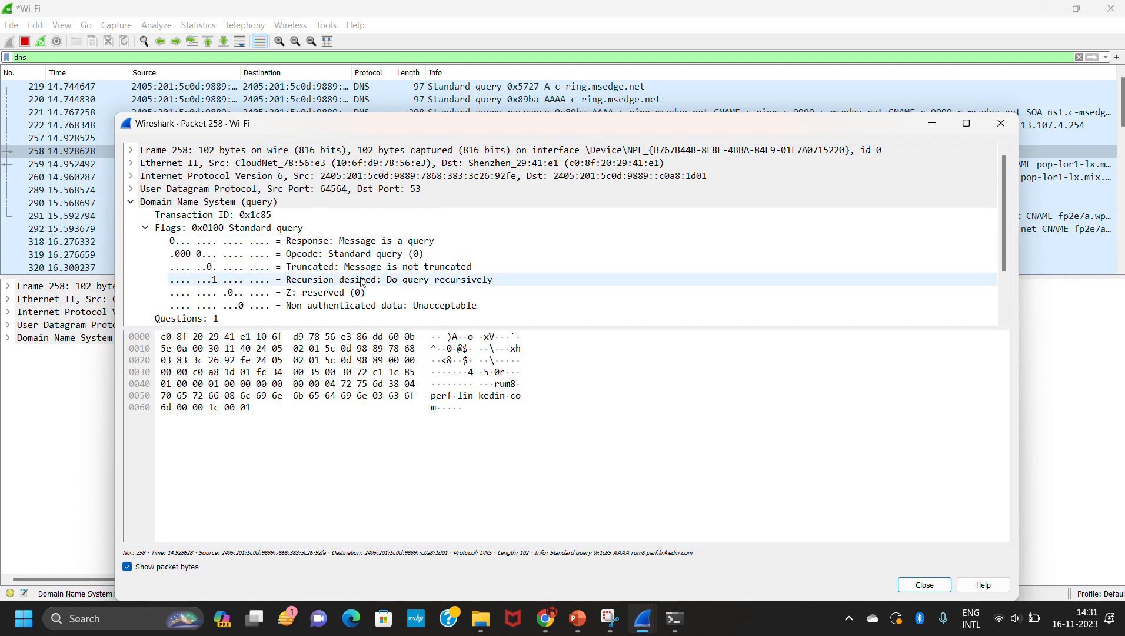
scroll(384, 288, down, 1)
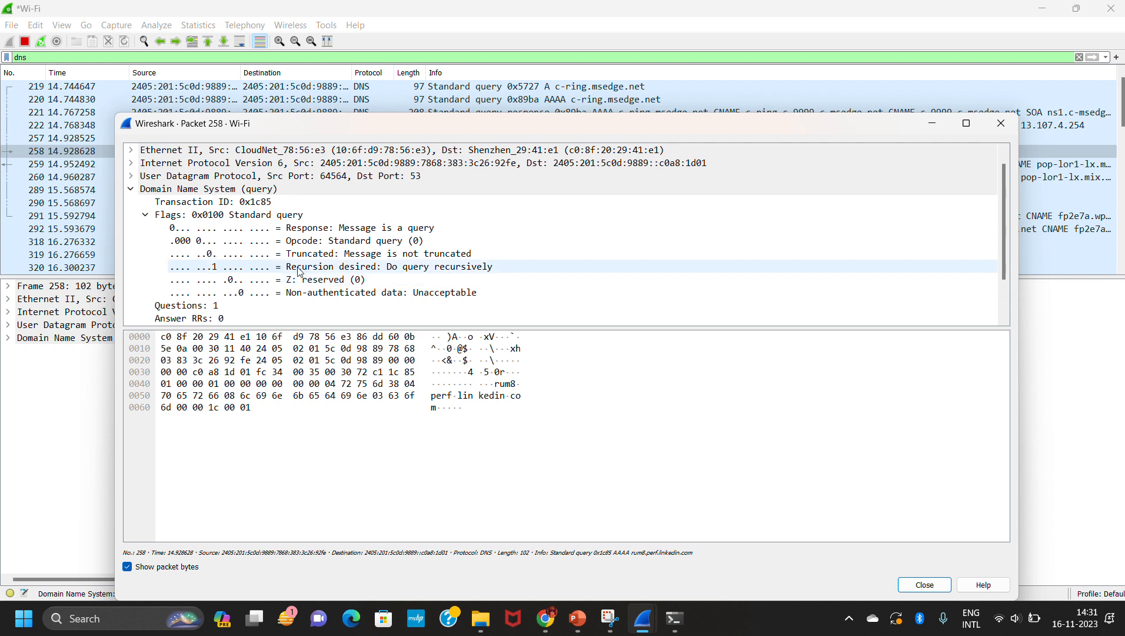
scroll(377, 277, down, 2)
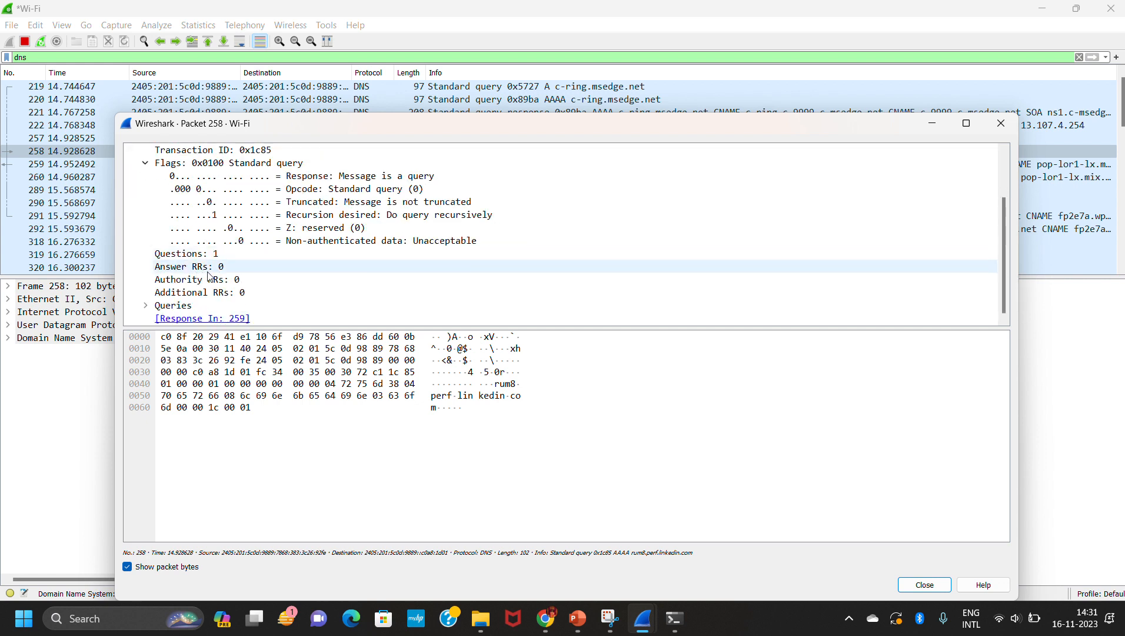
click(151, 307)
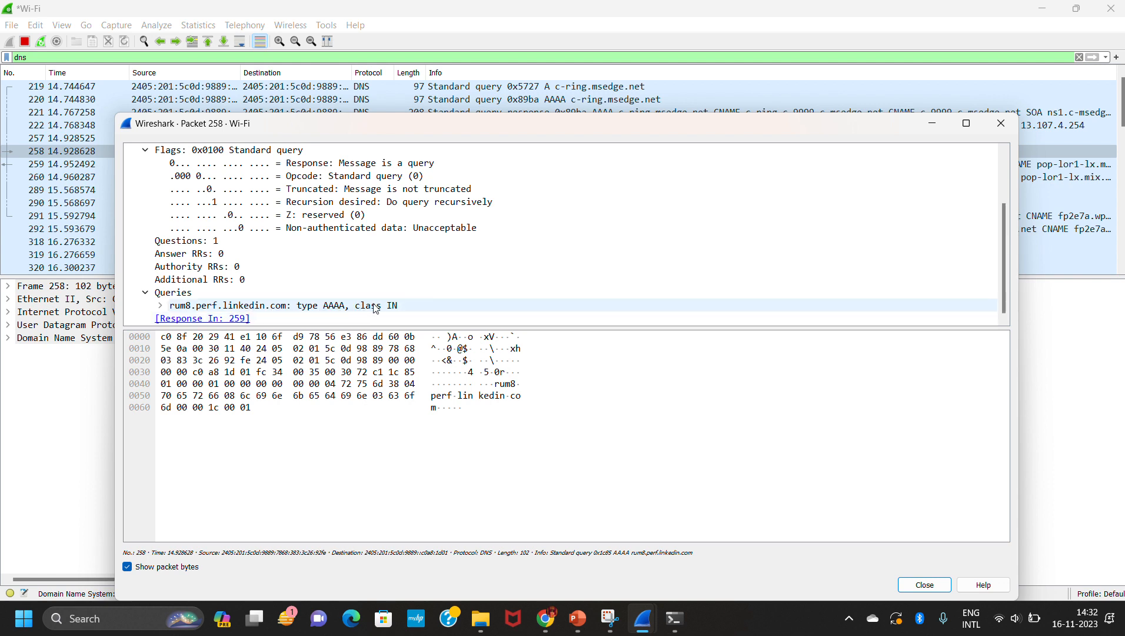
scroll(411, 310, up, 2)
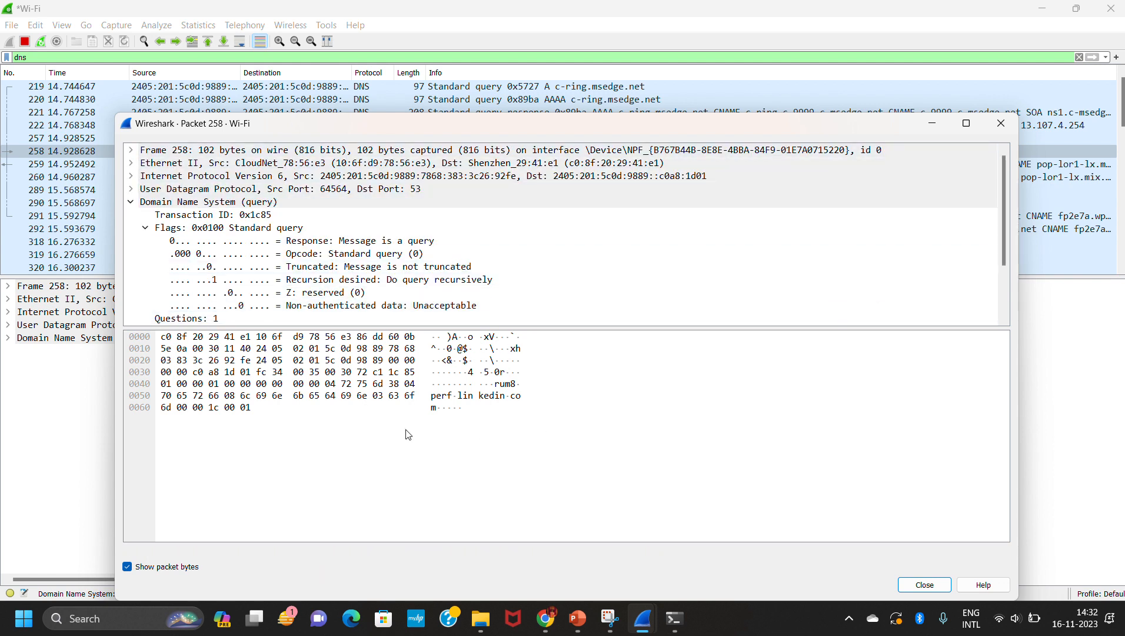
click(470, 398)
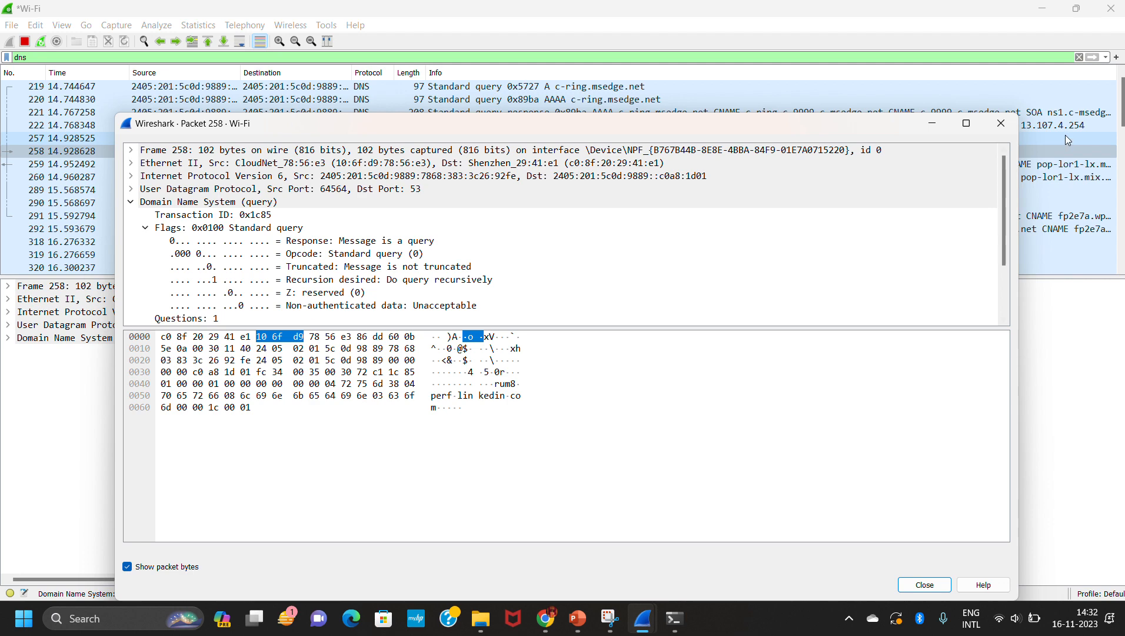
click(1000, 123)
Open packet 289 in its own window, read through its DNS query fields, and close it.
double_click(189, 194)
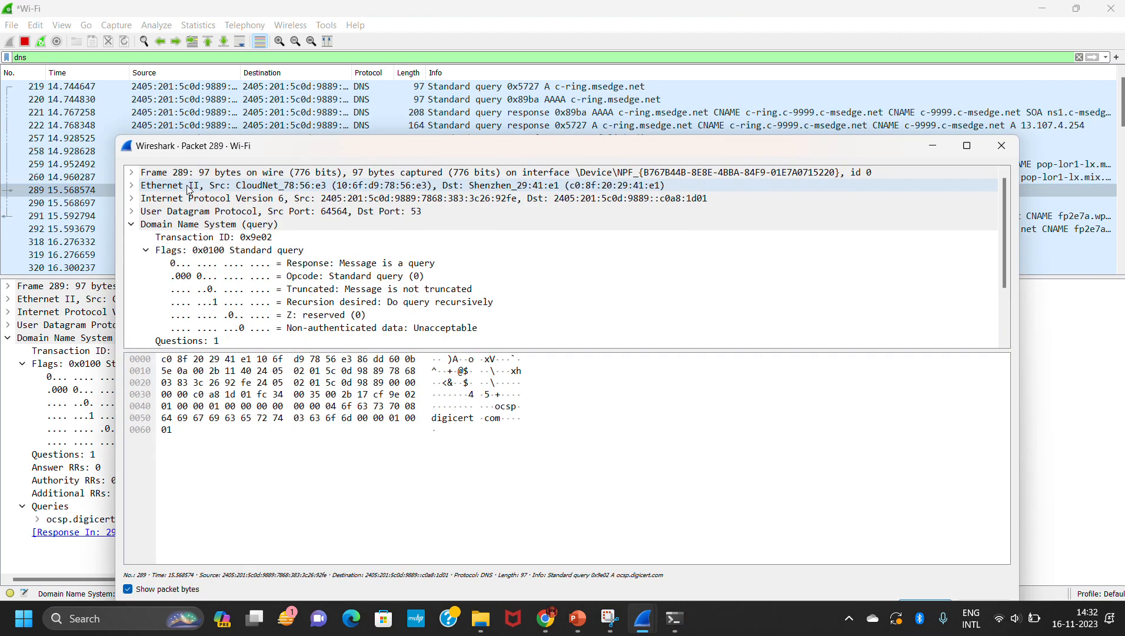
scroll(192, 303, down, 2)
scroll(761, 191, down, 1)
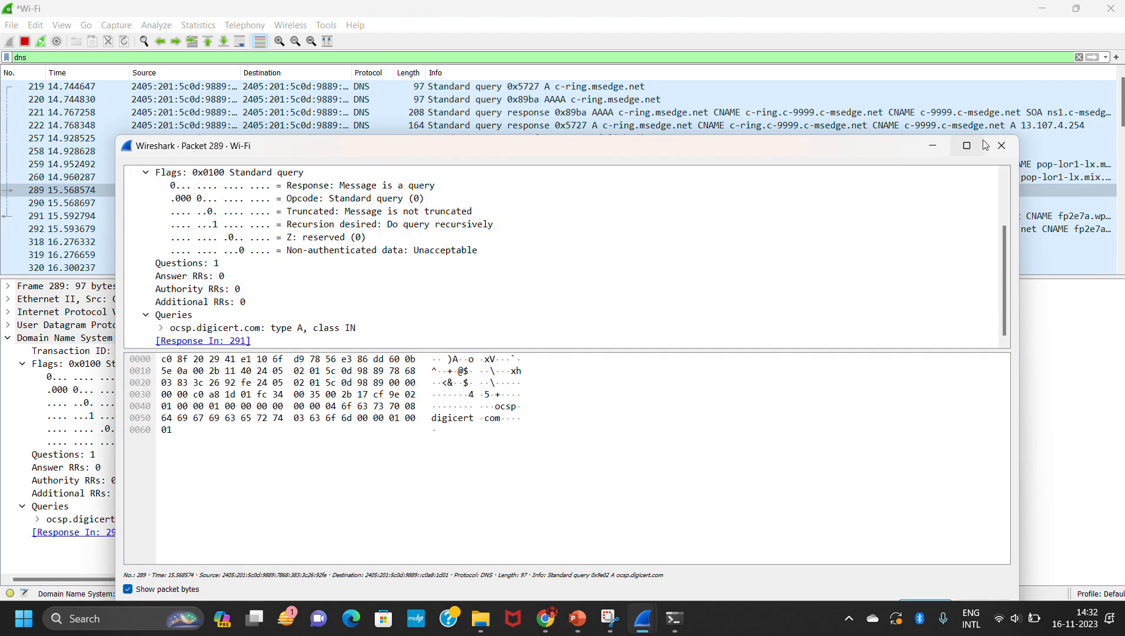
click(1001, 146)
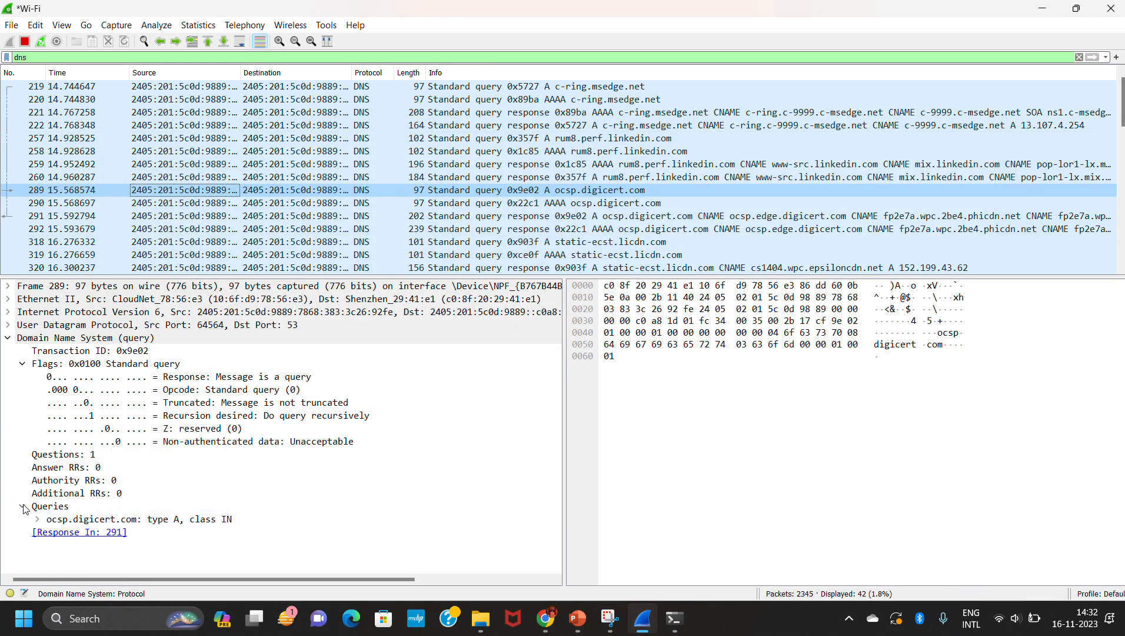
Expand the ocsp.digicert.com query record of packet 289 and check its name, type and class.
click(37, 520)
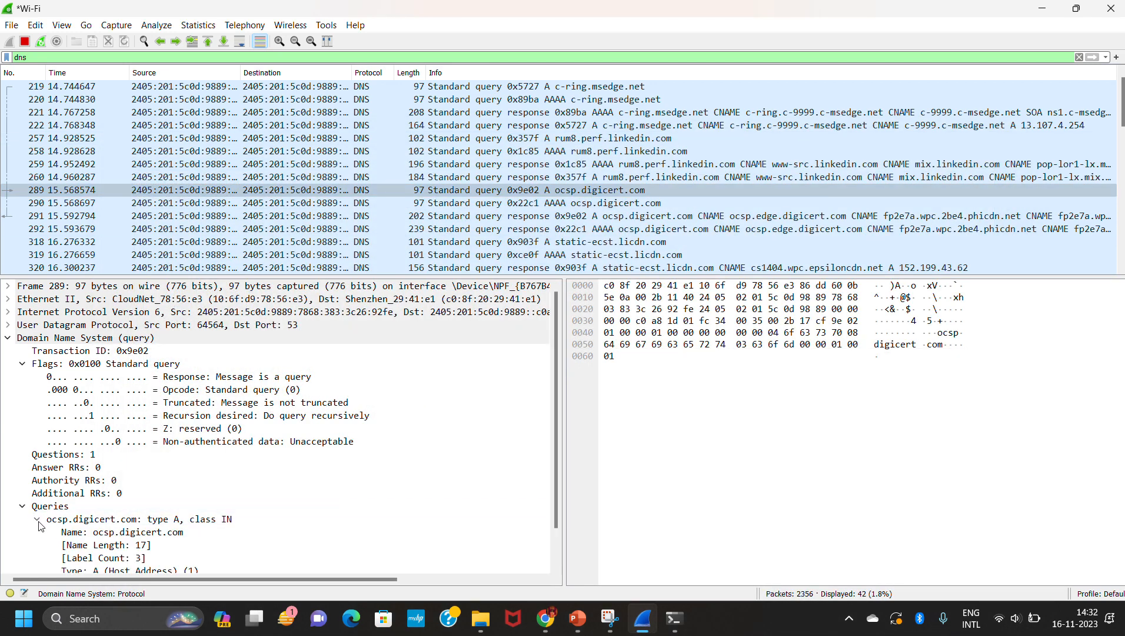
scroll(104, 541, down, 1)
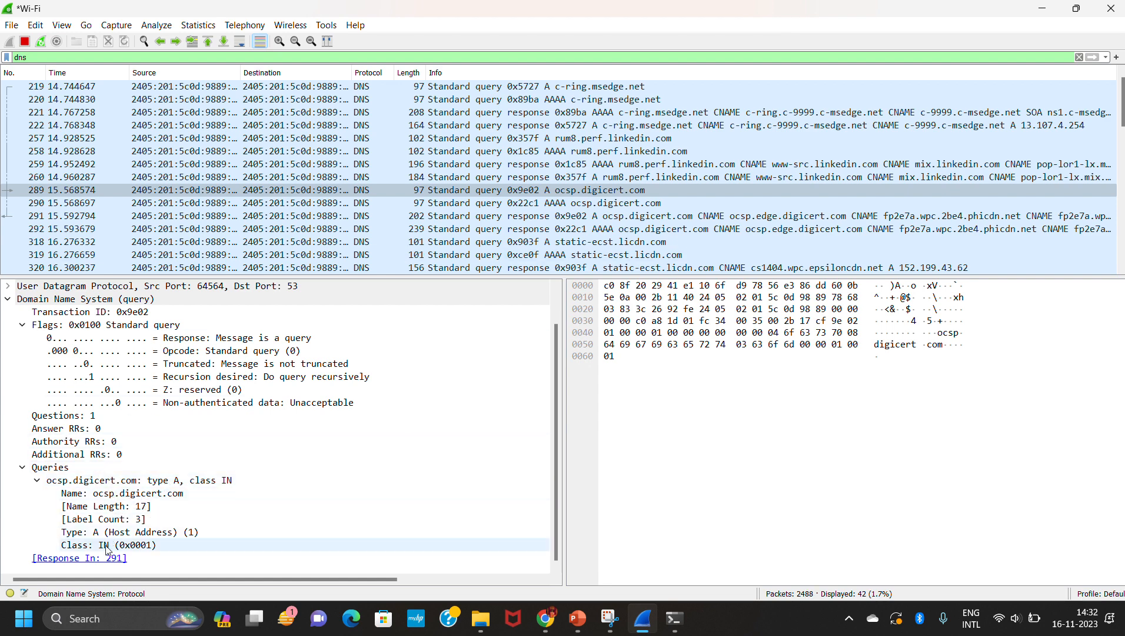
scroll(118, 412, up, 2)
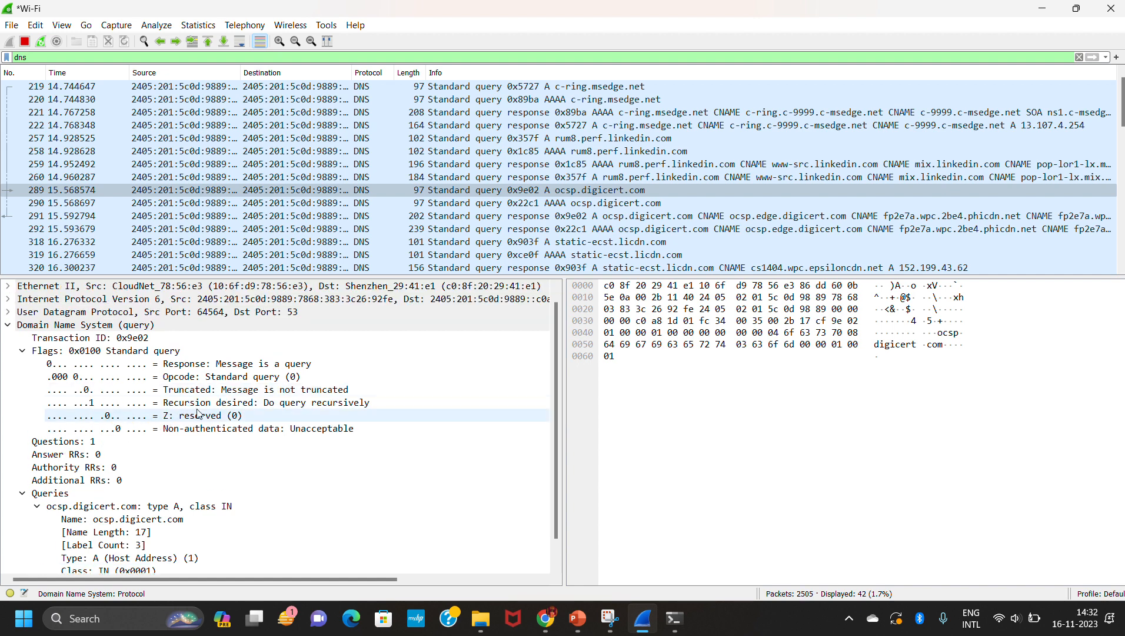
View packet 257 in its own window, close it, and examine the rum8.perf.linkedin.com query record in the packet details.
click(250, 140)
double_click(250, 144)
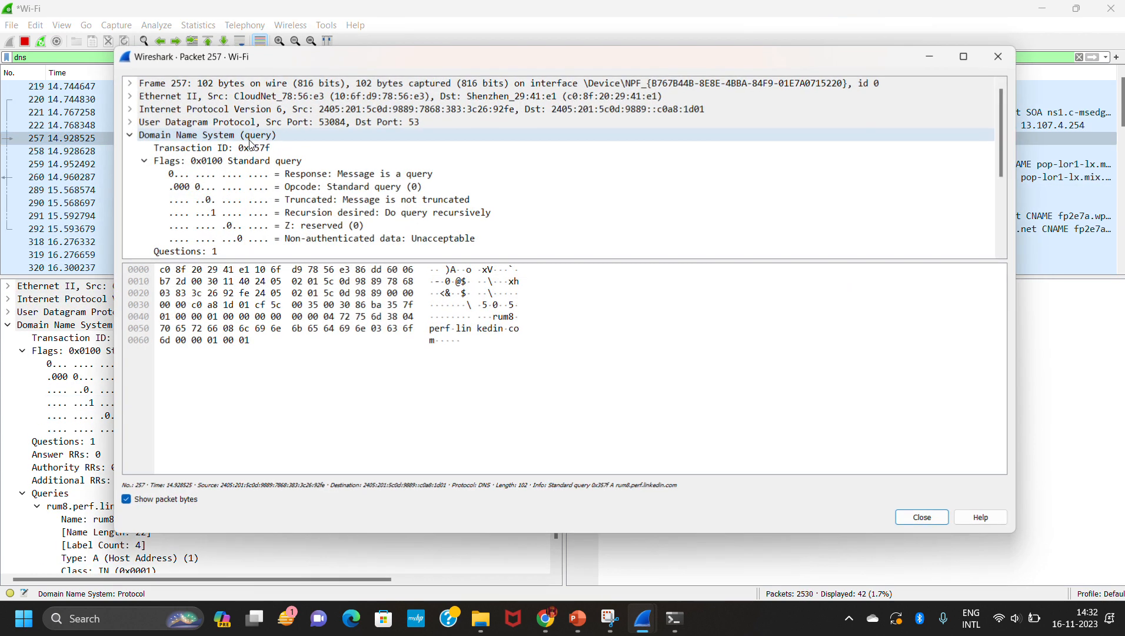
click(999, 56)
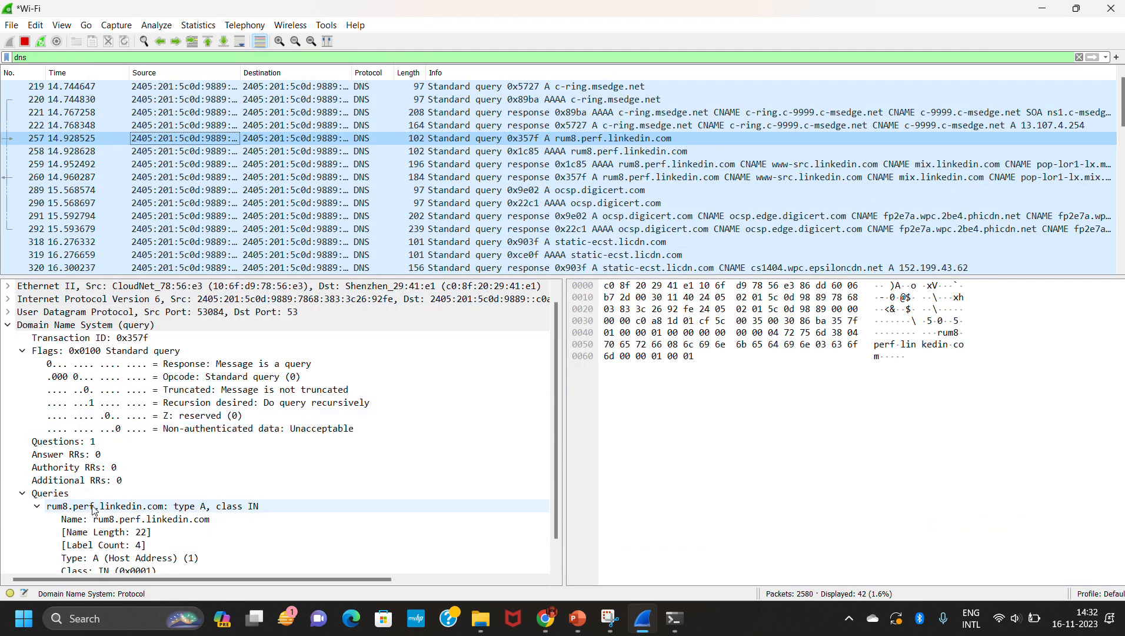
scroll(135, 509, down, 1)
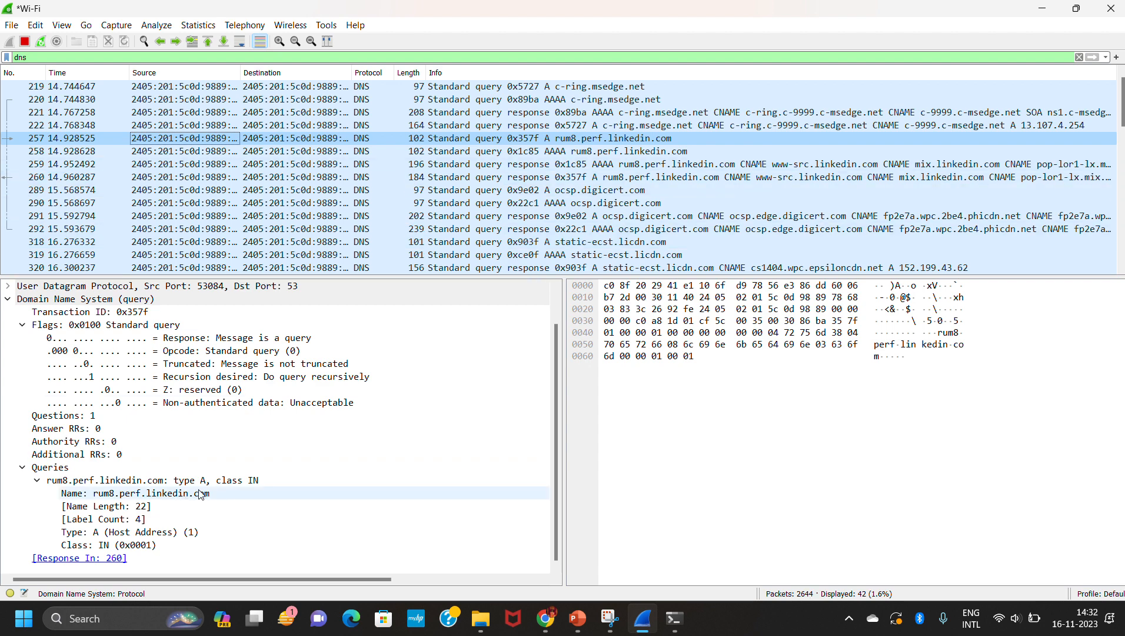
Select DNS response packets 291 and 221 in turn and look through their record counts and query records.
click(191, 216)
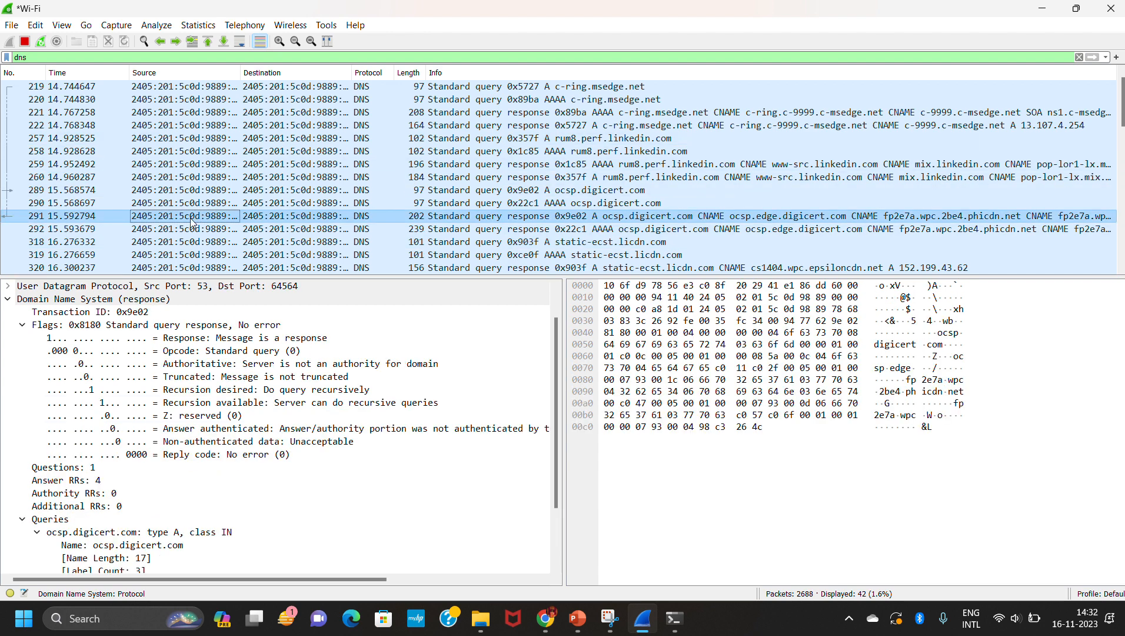
scroll(177, 545, down, 2)
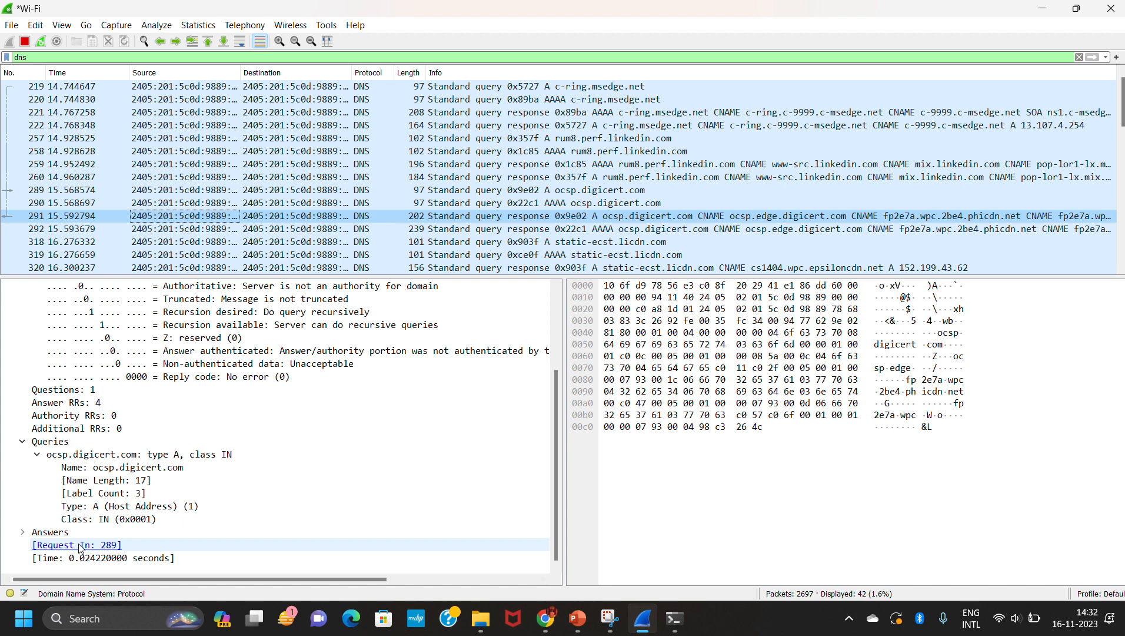
click(290, 112)
scroll(126, 370, down, 1)
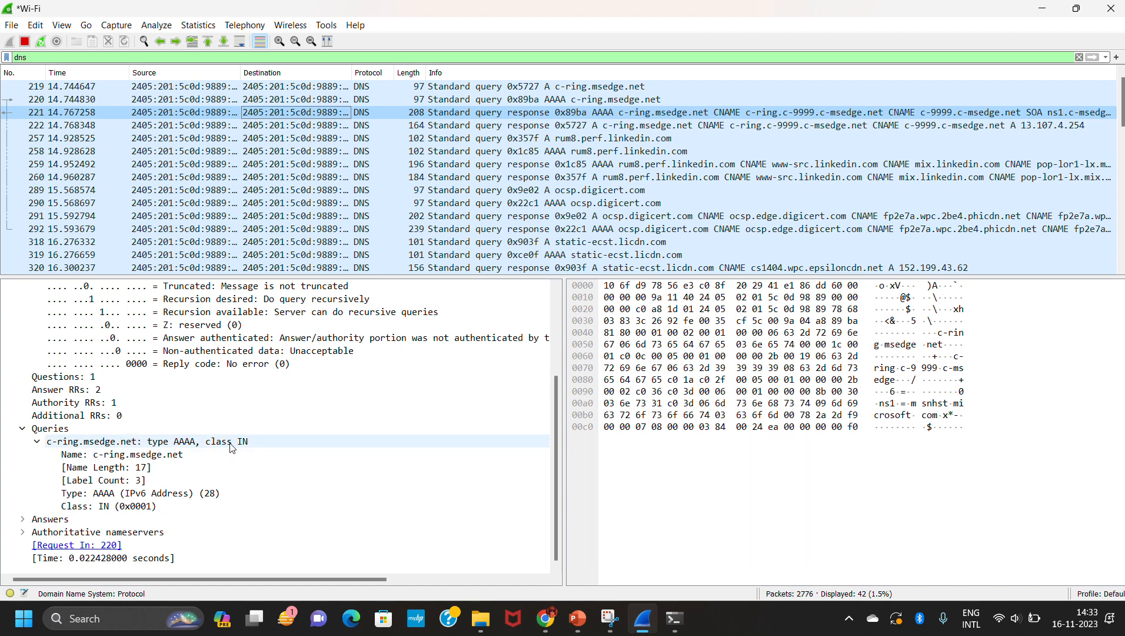
Expand the Answers and Authoritative nameservers sections of packet 221's DNS response.
click(22, 520)
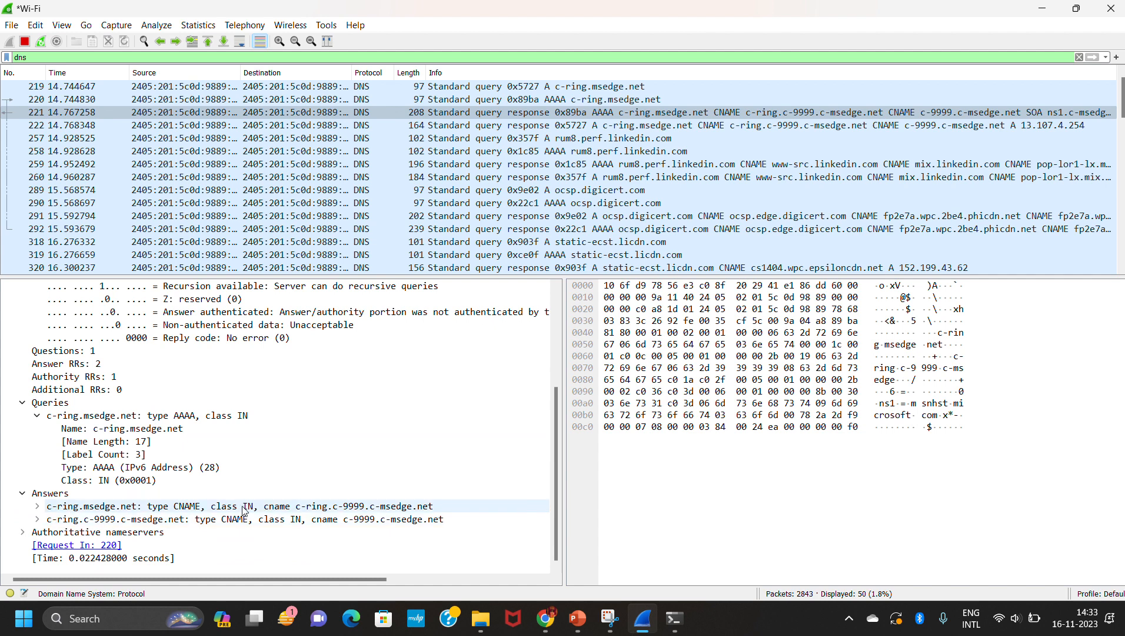
click(90, 518)
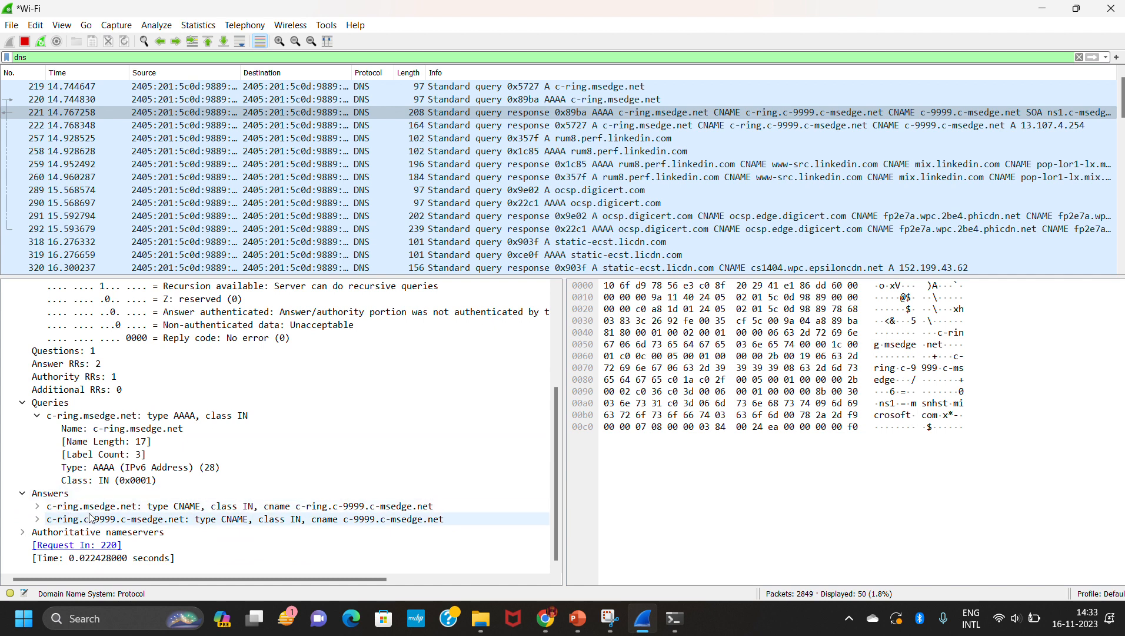
click(22, 532)
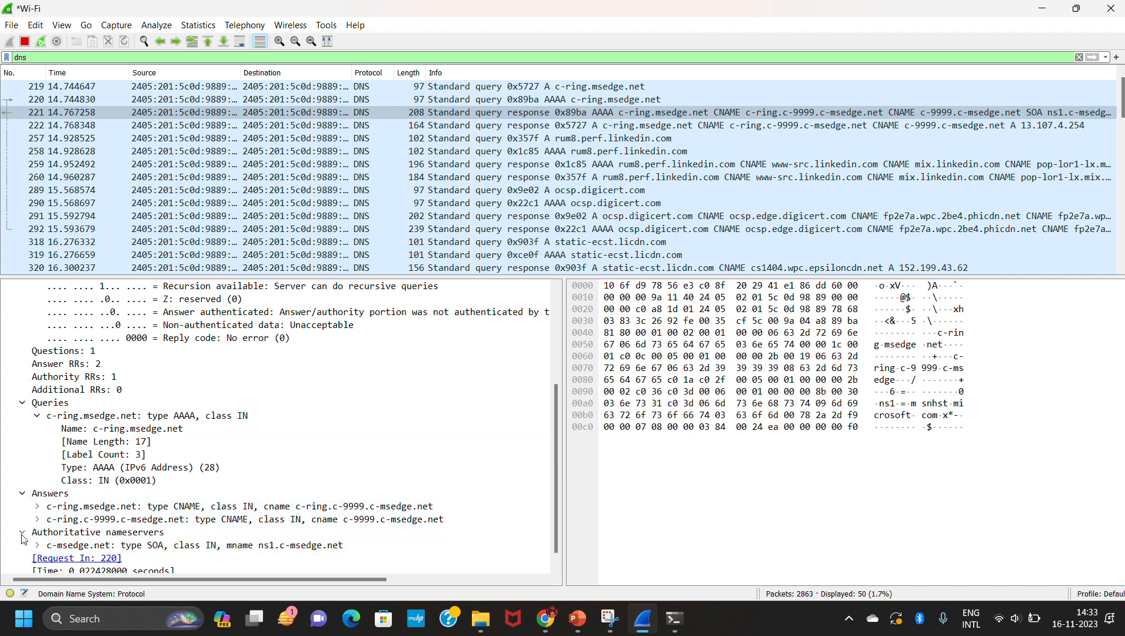
Review the flags and record counts in packet 221's DNS response and collapse its Domain Name System section.
scroll(125, 502, up, 4)
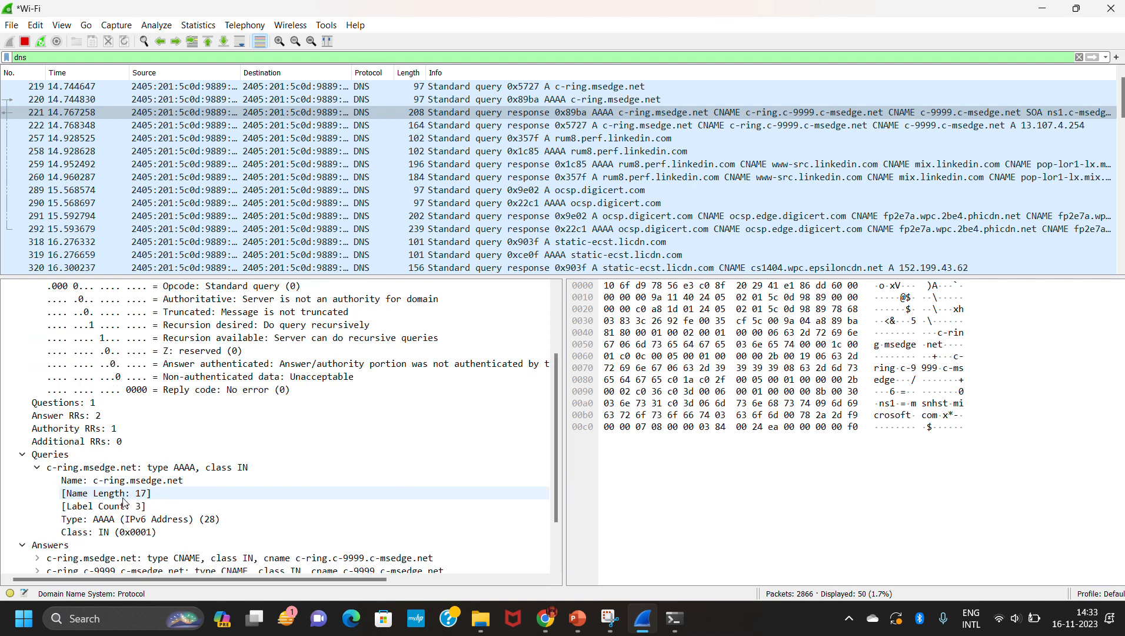
scroll(125, 502, right, 1)
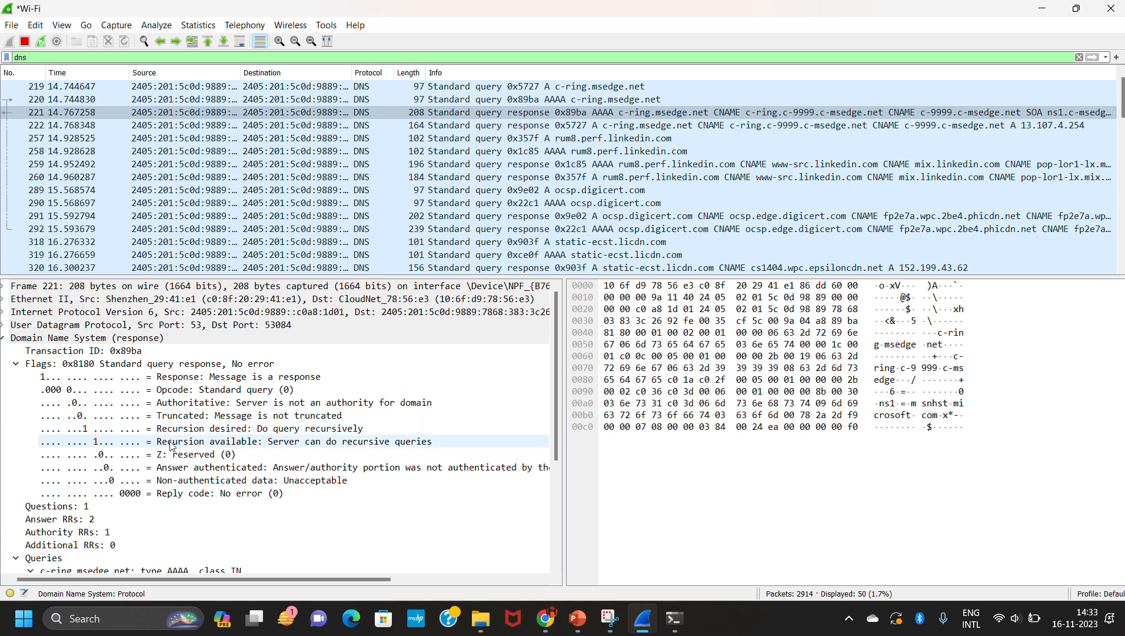
scroll(171, 445, down, 3)
scroll(235, 412, up, 3)
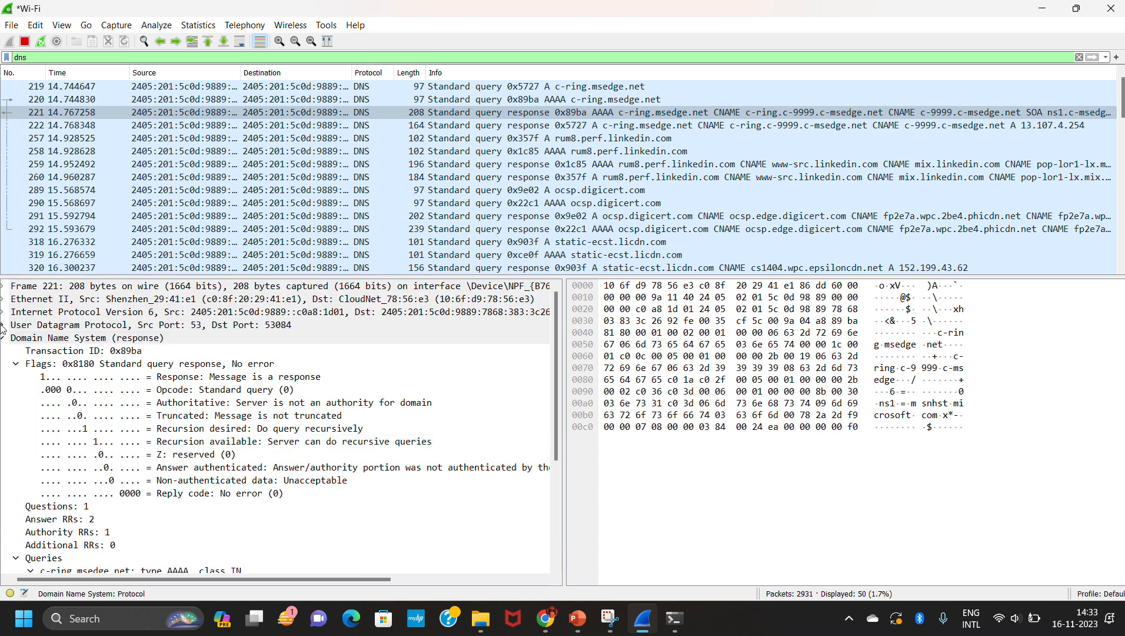
click(5, 337)
scroll(124, 228, down, 8)
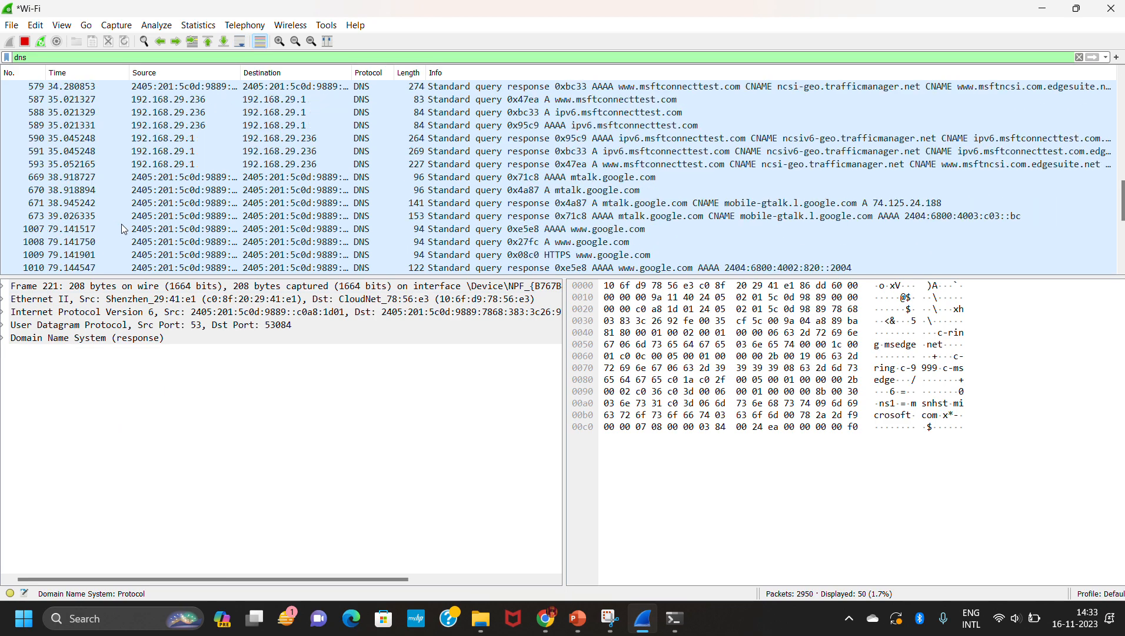
scroll(123, 229, up, 8)
Switch to the Wireshark_DNS_v8.0 lab PDF in Chrome and examine the nslookup exercise and its sample trace on page 6.
key(alt+Tab)
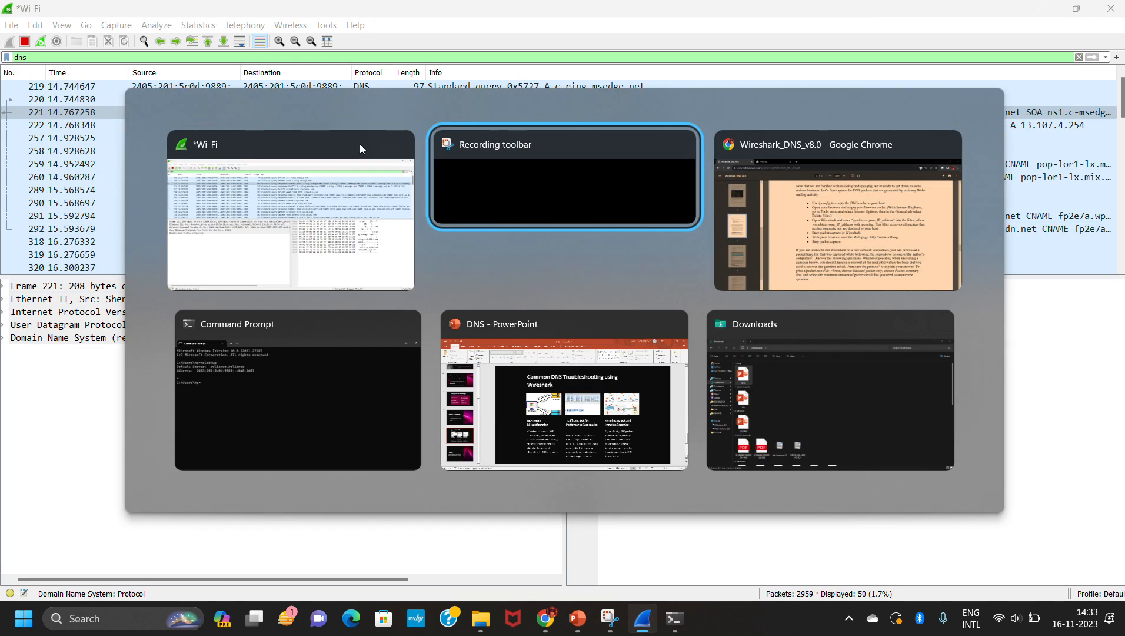
key(alt+Tab)
scroll(444, 263, down, 10)
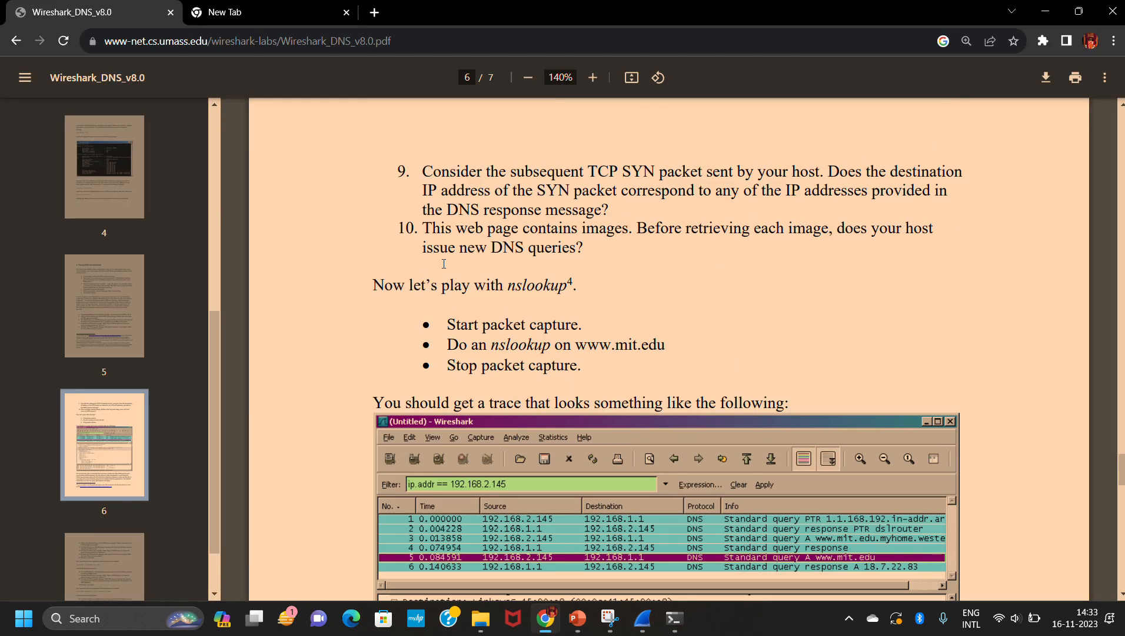
scroll(444, 263, down, 5)
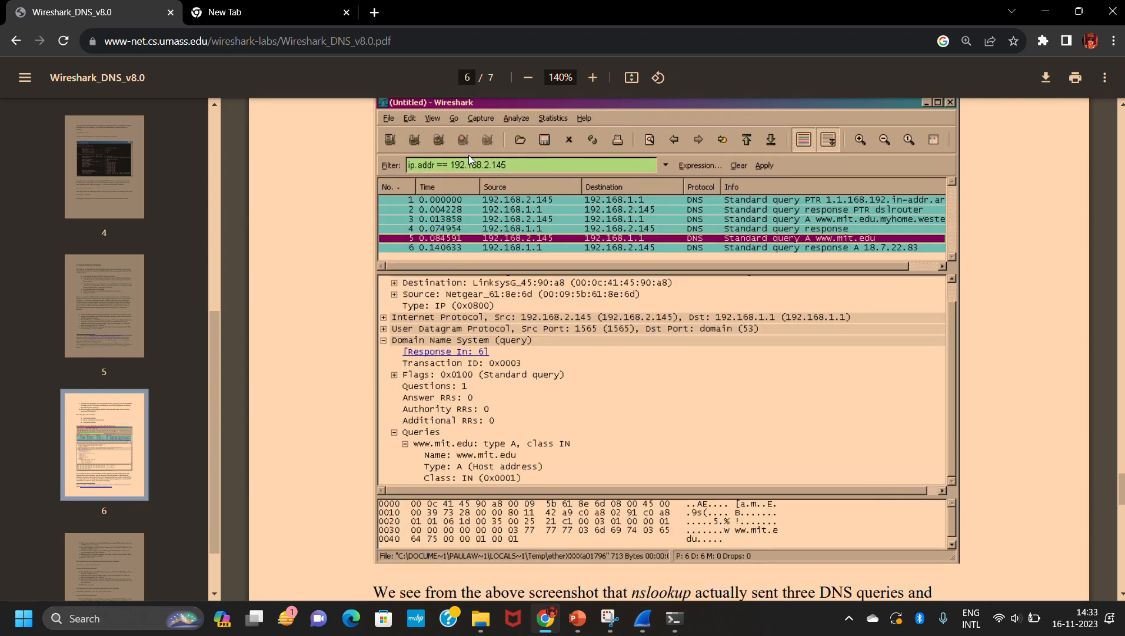
ctrl+scroll(446, 175, up, 5)
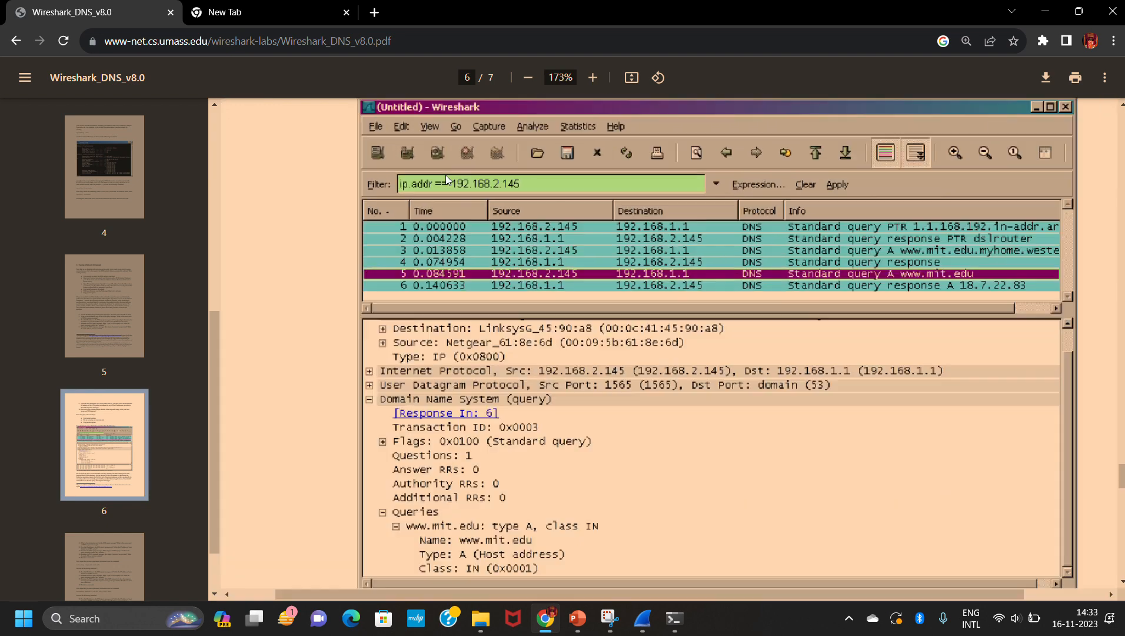
ctrl+scroll(446, 175, down, 1)
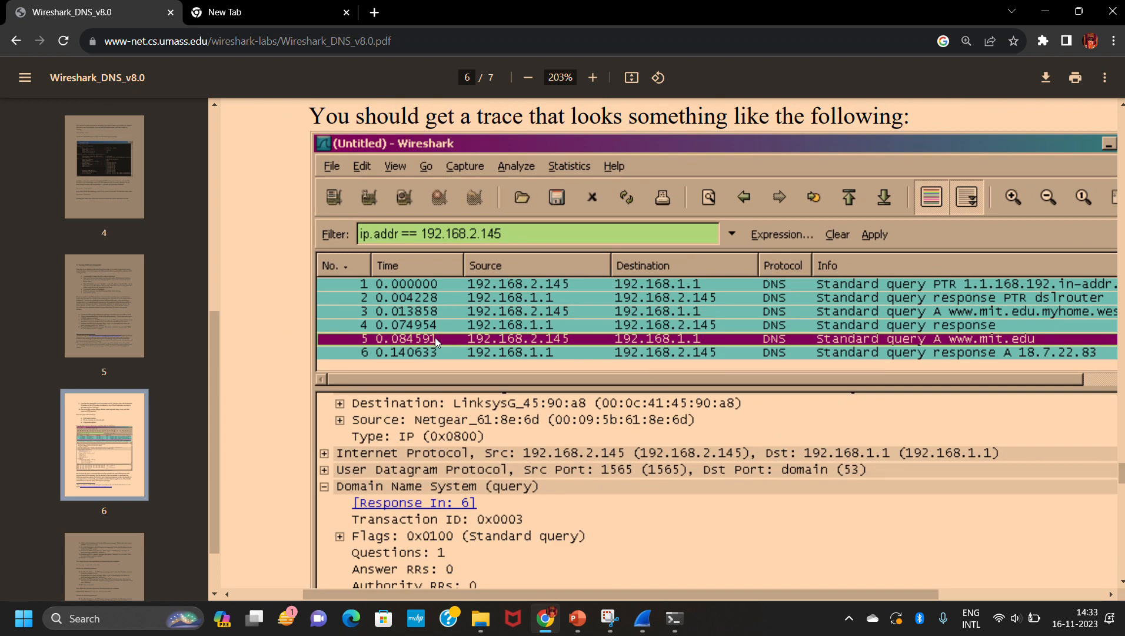
scroll(551, 270, right, 1)
scroll(551, 270, down, 15)
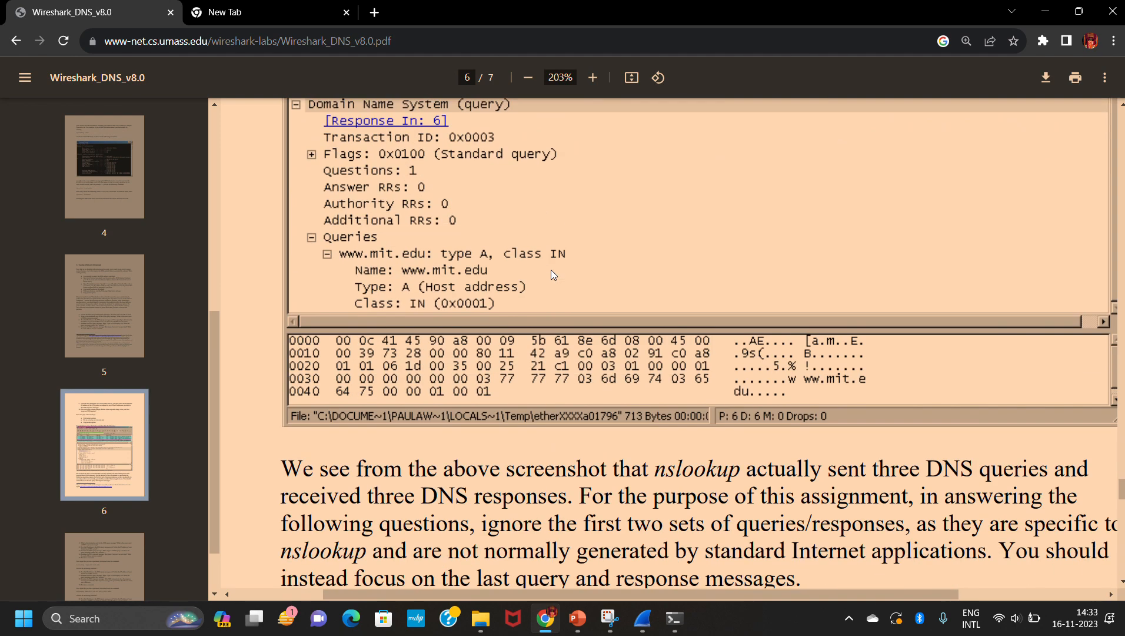
Read through the nslookup experiments and their questions on page 7 of the lab PDF.
ctrl+scroll(551, 271, down, 3)
scroll(551, 272, down, 8)
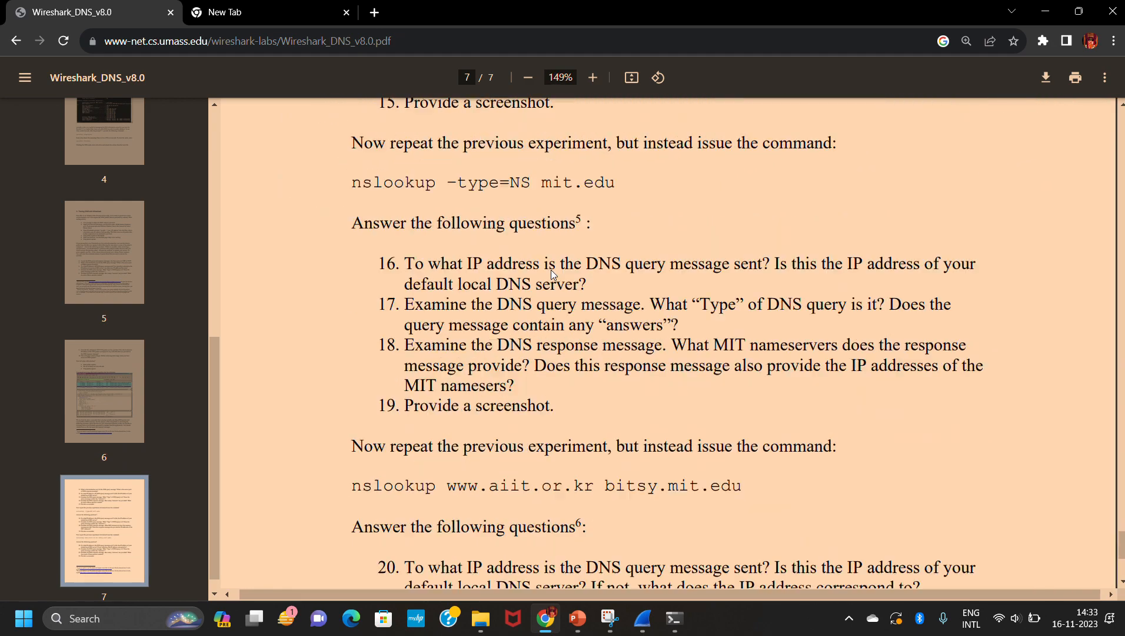
scroll(551, 270, down, 2)
scroll(551, 270, up, 7)
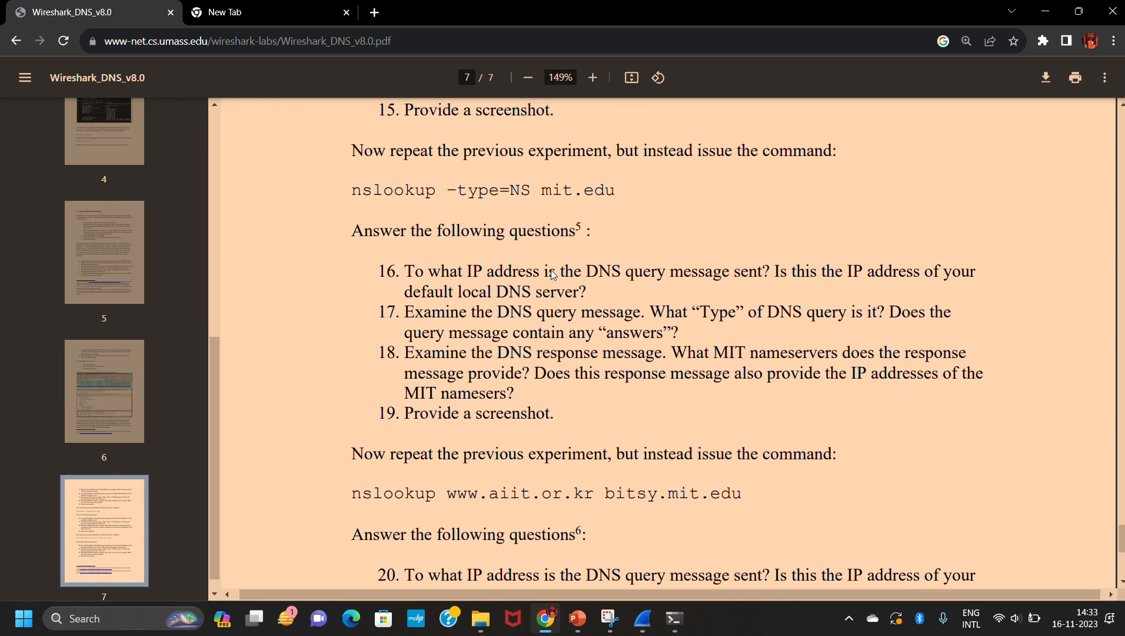
scroll(551, 270, up, 9)
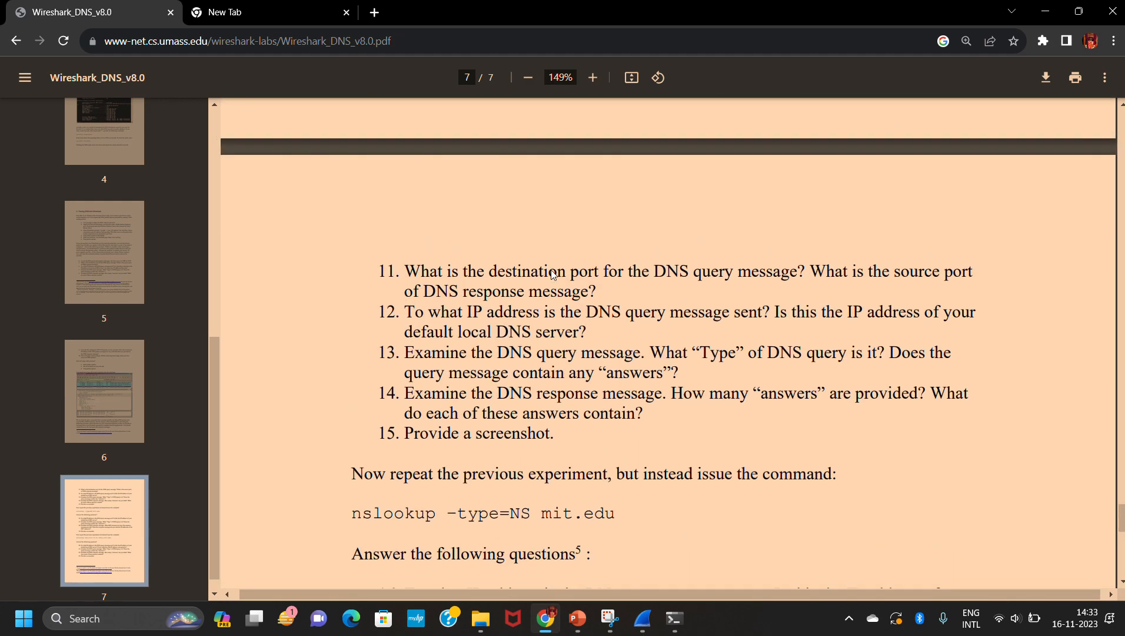
Return to the ipconfig section on page 4 of the lab PDF and review the /displaydns and /flushdns commands.
scroll(551, 270, up, 1)
click(487, 18)
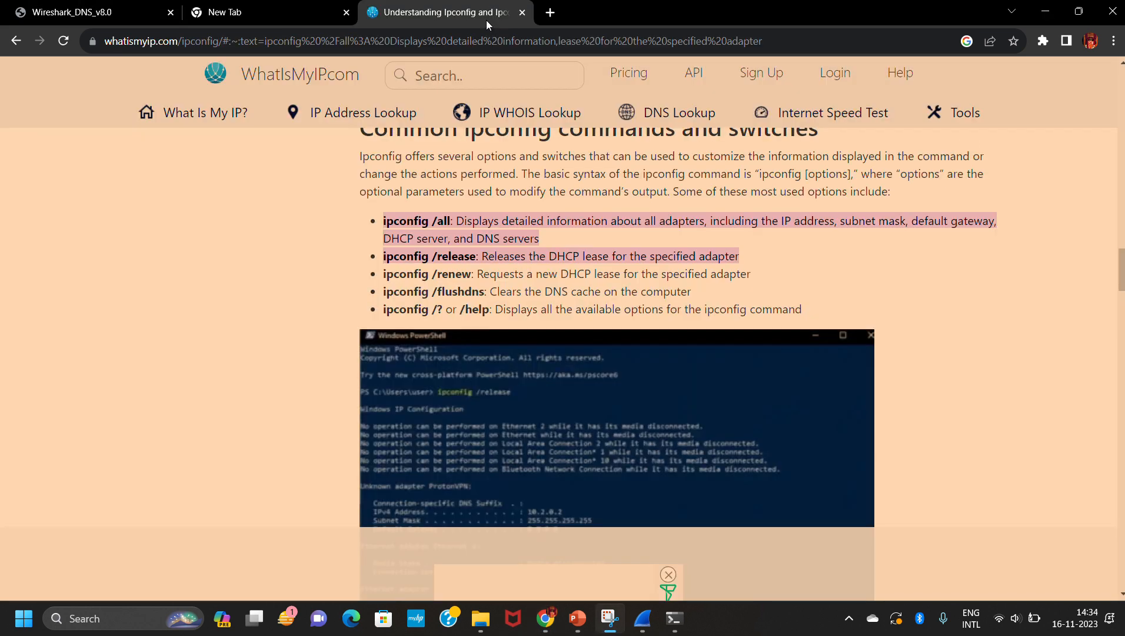
click(128, 8)
scroll(362, 234, up, 1)
ctrl+scroll(361, 234, down, 5)
scroll(361, 233, up, 10)
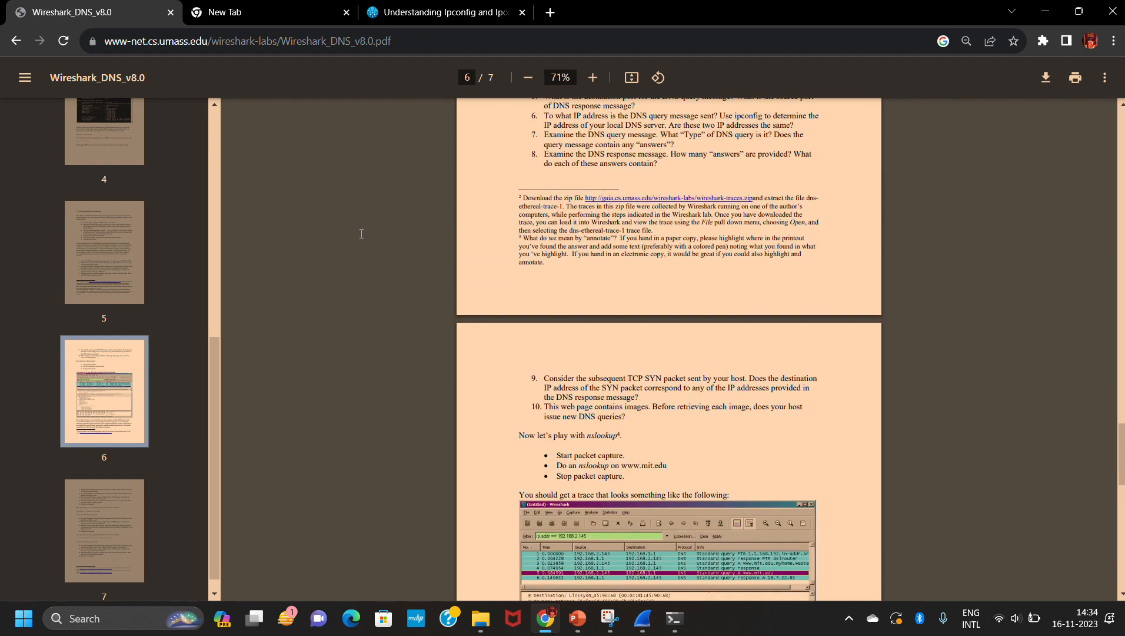
scroll(633, 372, up, 5)
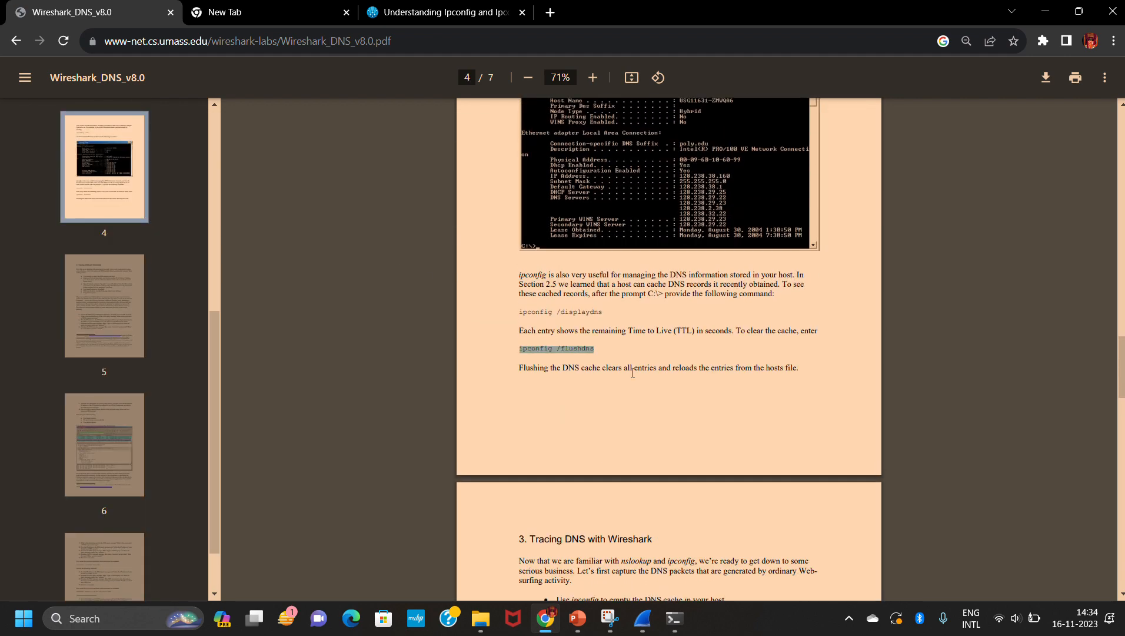
ctrl+scroll(632, 373, up, 3)
ctrl+scroll(632, 372, up, 2)
Switch to the WhatIsMyIP ipconfig article and examine the ipconfig /all description under Common ipconfig commands and switches.
click(454, 5)
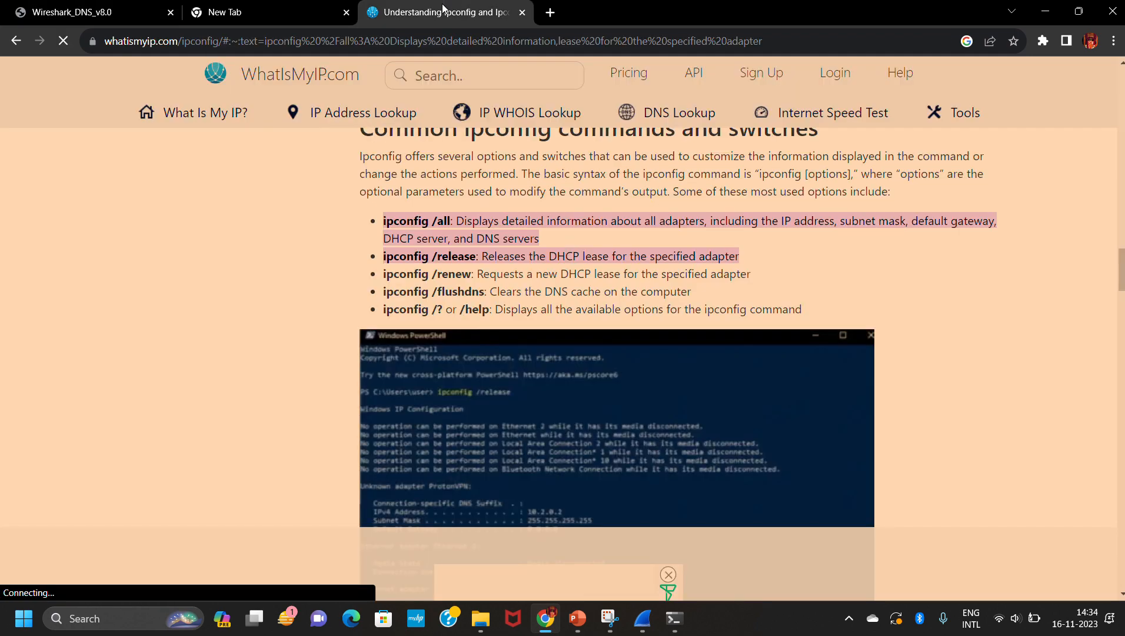
scroll(501, 331, down, 1)
scroll(499, 327, down, 1)
scroll(495, 325, up, 1)
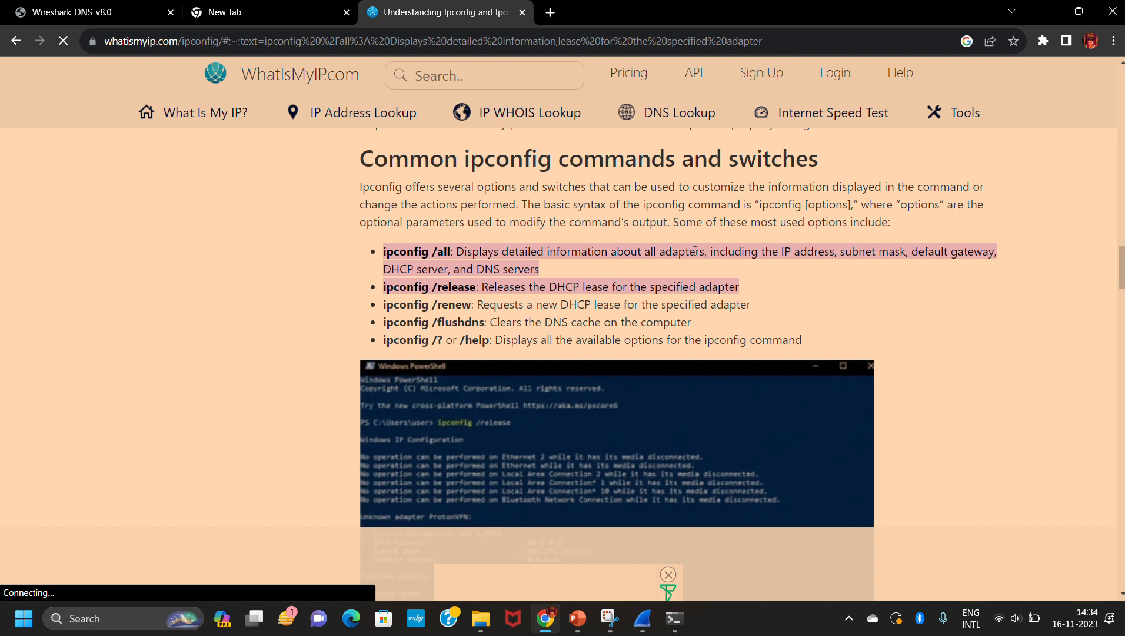
drag(695, 251, 676, 250)
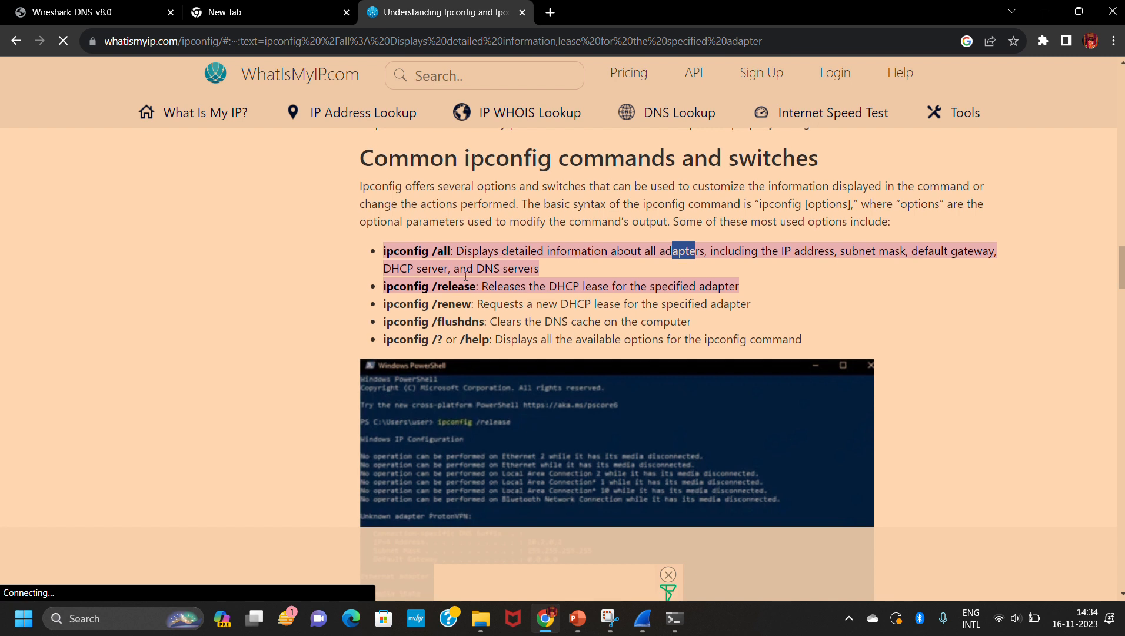
scroll(419, 269, down, 1)
scroll(534, 266, down, 1)
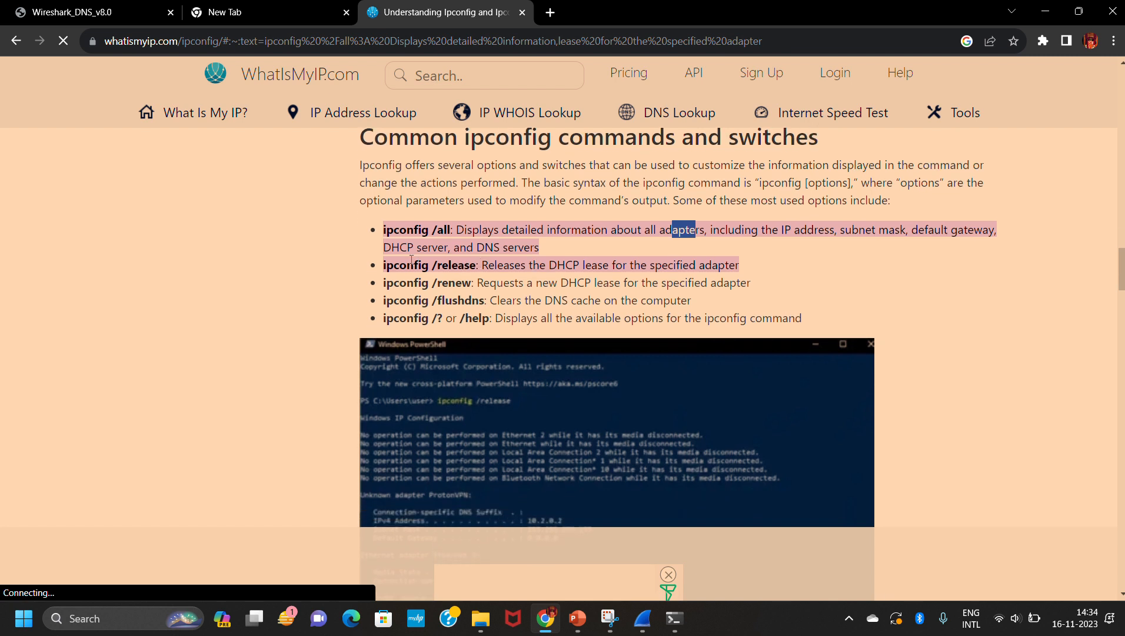
Highlight the ipconfig /flushdns and ipconfig /release descriptions in the article's list of common options.
drag(496, 304, 671, 306)
scroll(671, 303, down, 1)
scroll(665, 305, down, 2)
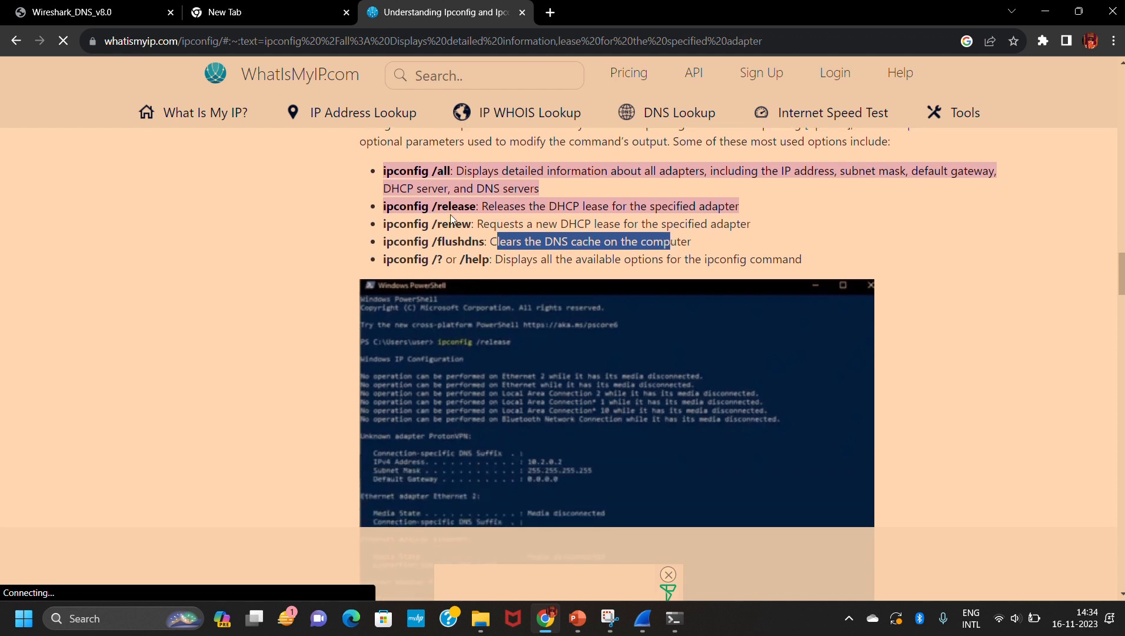
double_click(449, 209)
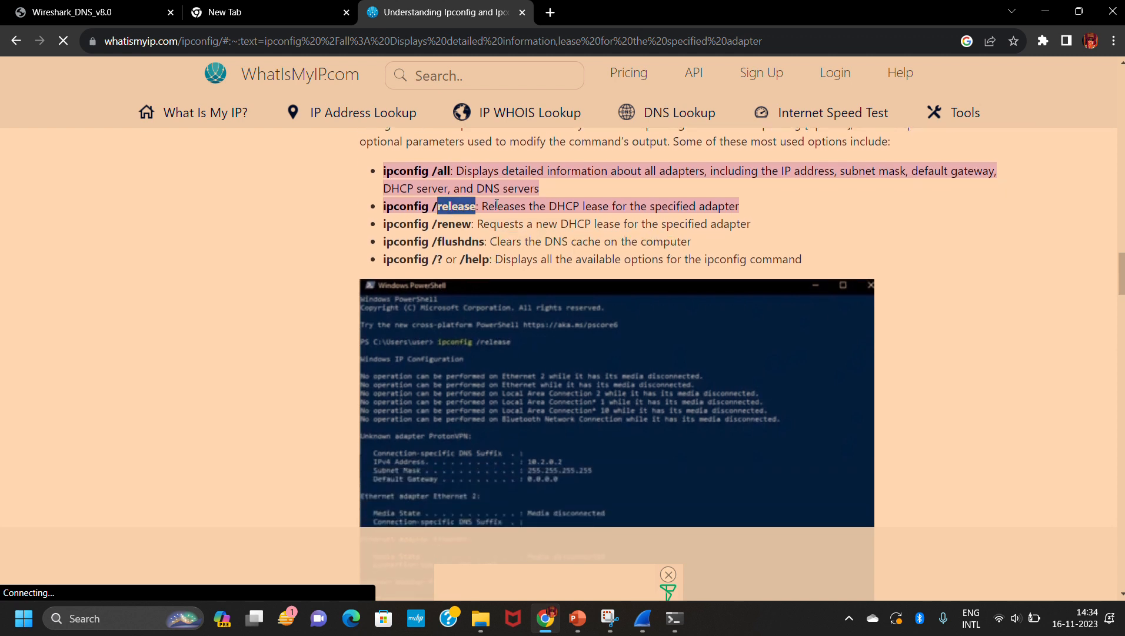
drag(479, 205, 712, 206)
scroll(647, 203, down, 1)
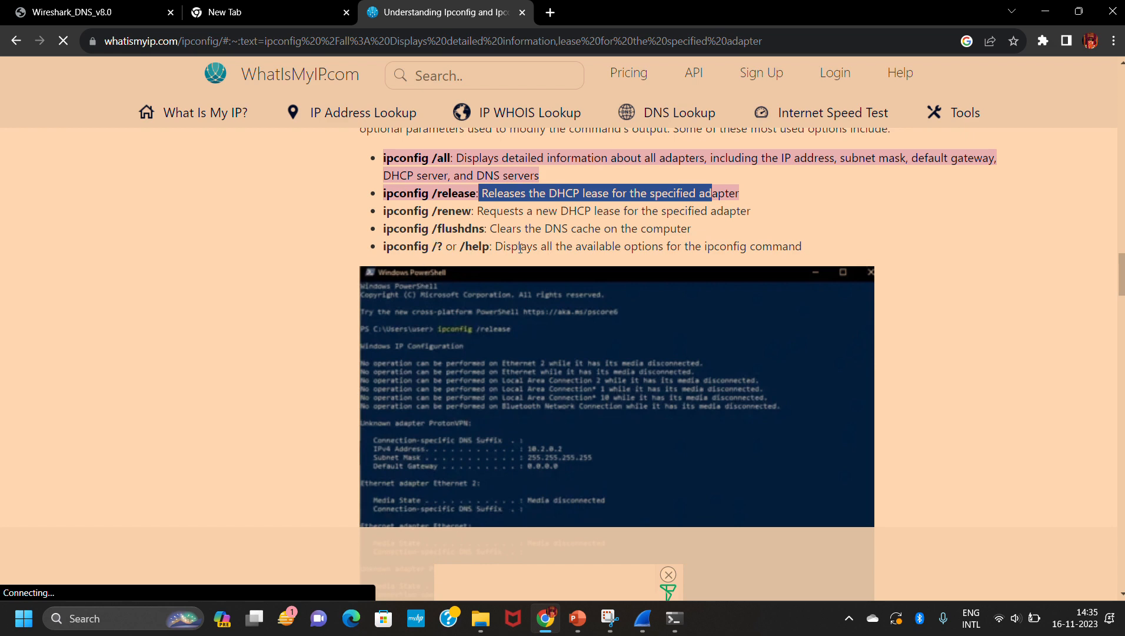
Examine the article's breakdown of ipconfig /all fields, enlarging the view and highlighting the Physical Address description.
scroll(769, 255, down, 10)
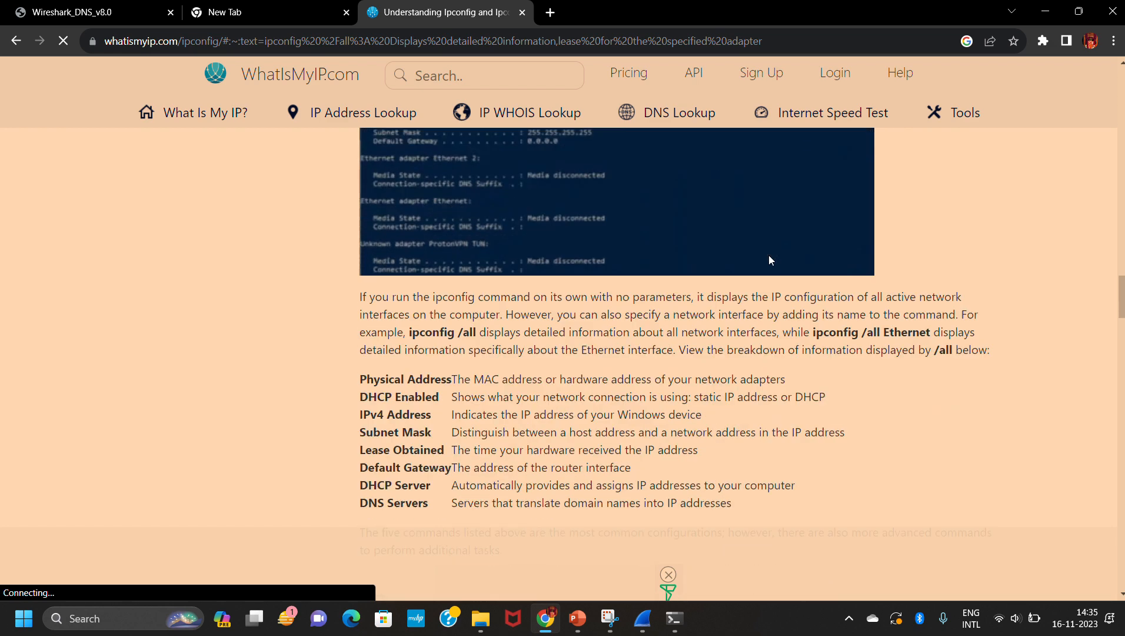
scroll(594, 191, up, 1)
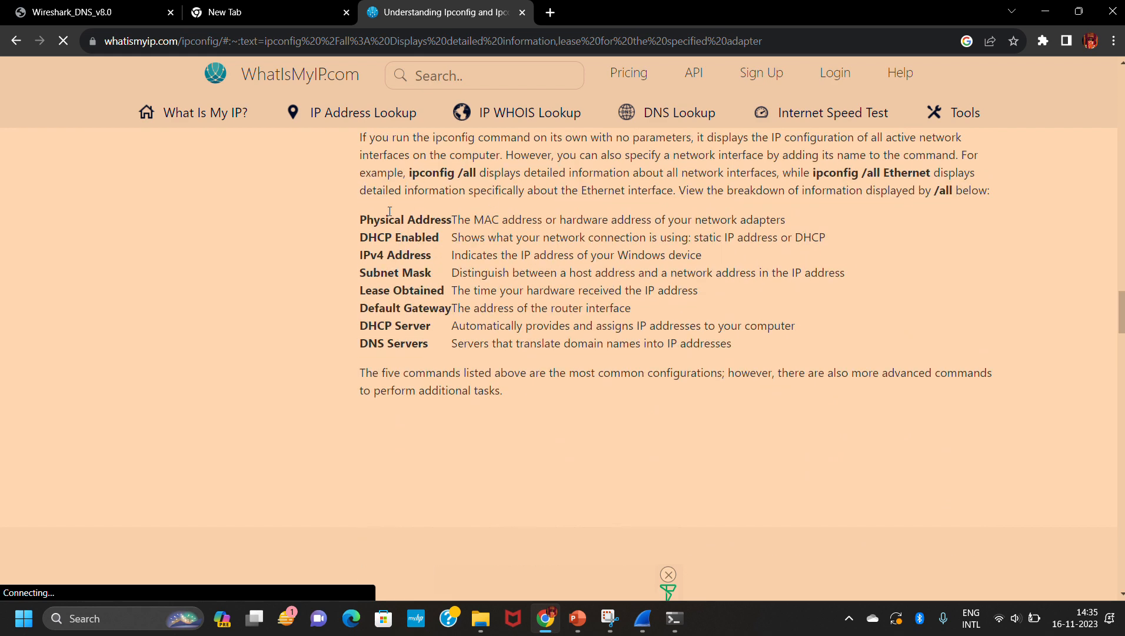
scroll(386, 209, up, 4)
scroll(547, 257, right, 3)
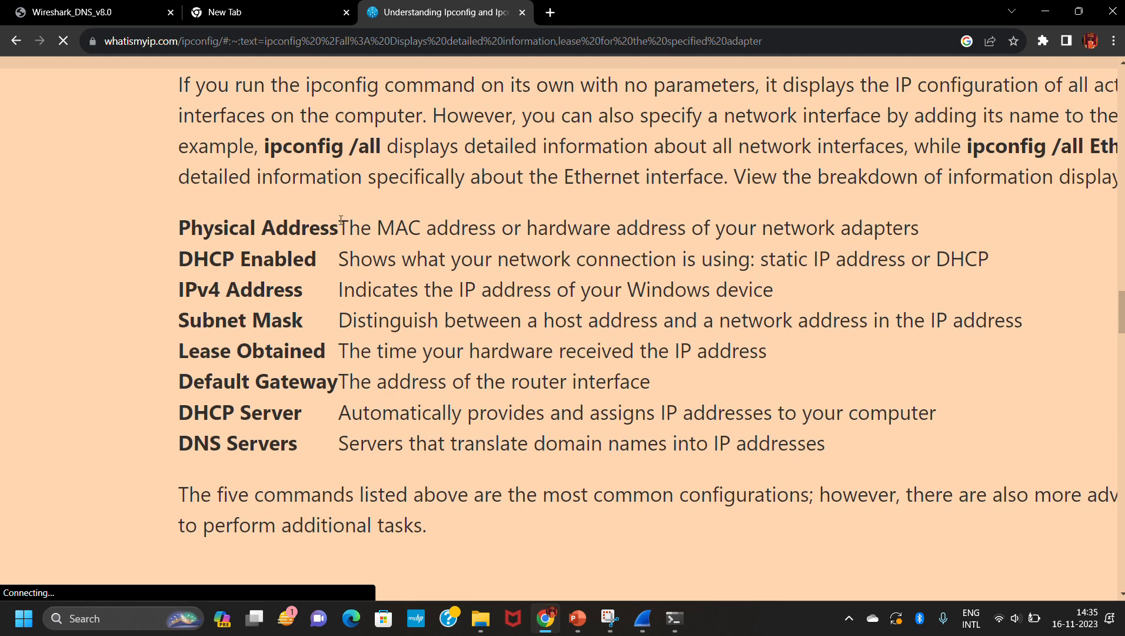
drag(340, 220, 808, 228)
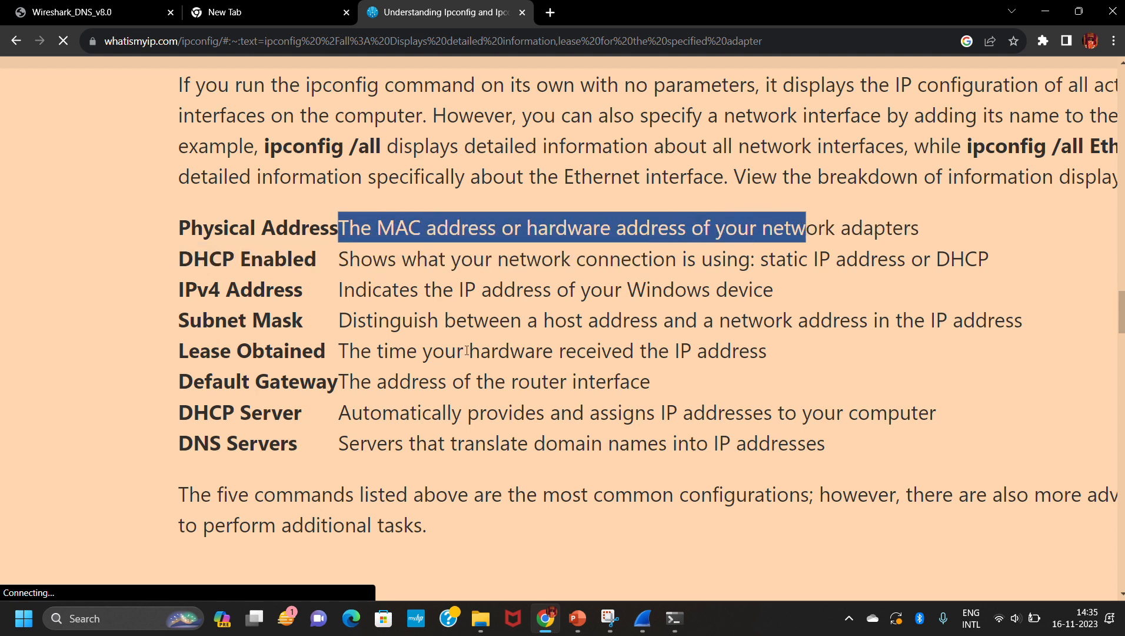
click(214, 300)
right_click(292, 262)
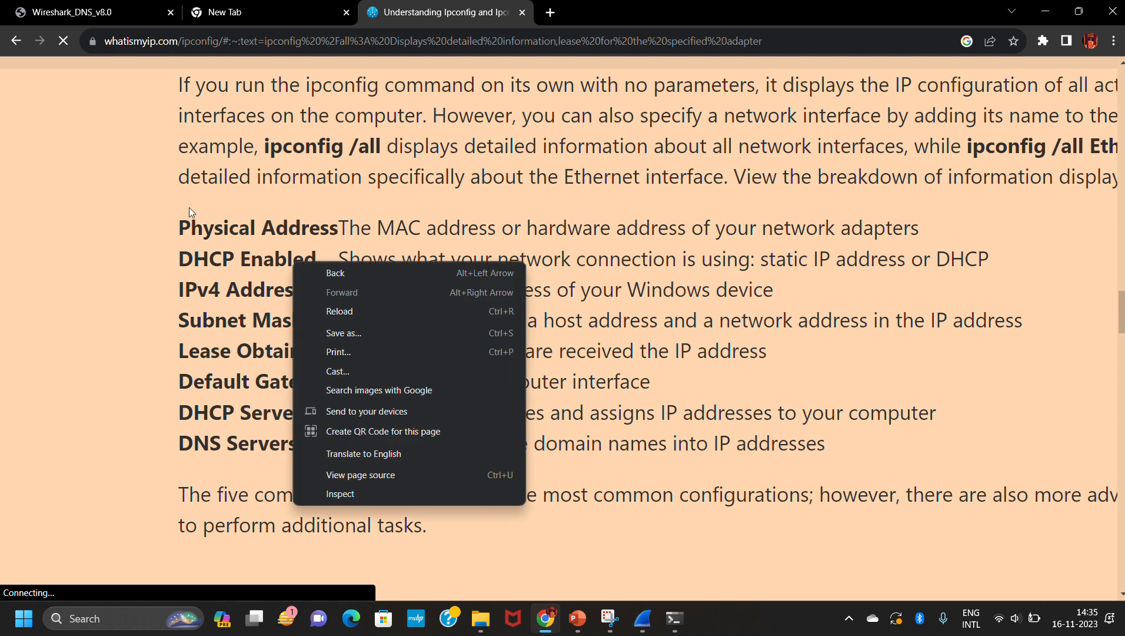
click(117, 197)
Switch to Command Prompt, run ipconfig/all and highlight the Wi-Fi adapter's physical address in the output.
key(alt+Tab)
key(Tab)
key(Tab)
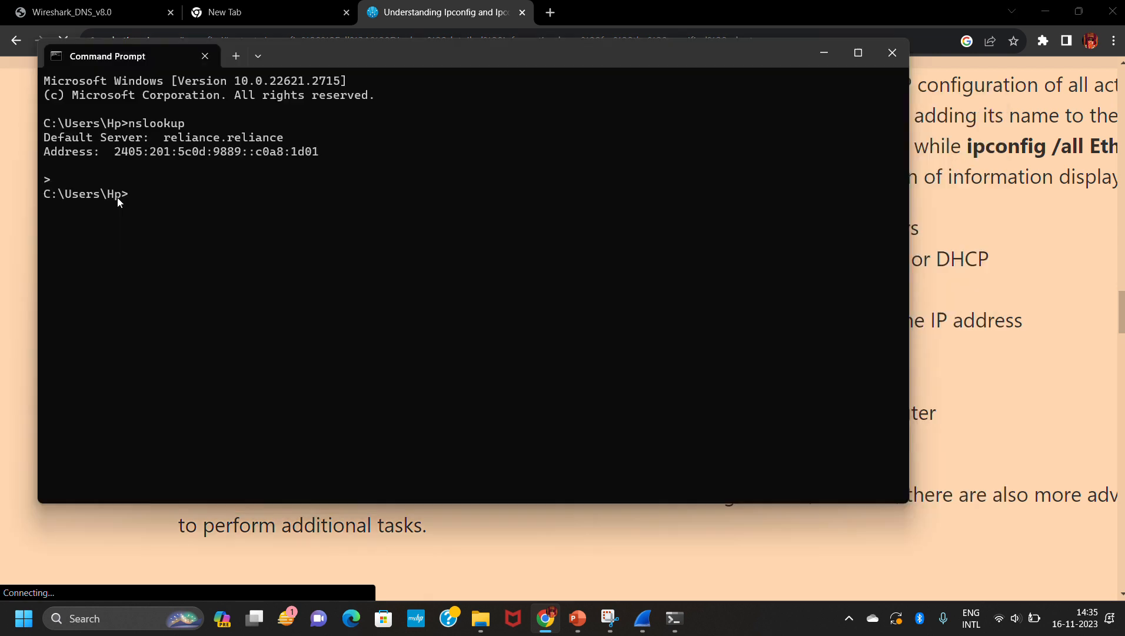
text(ip)
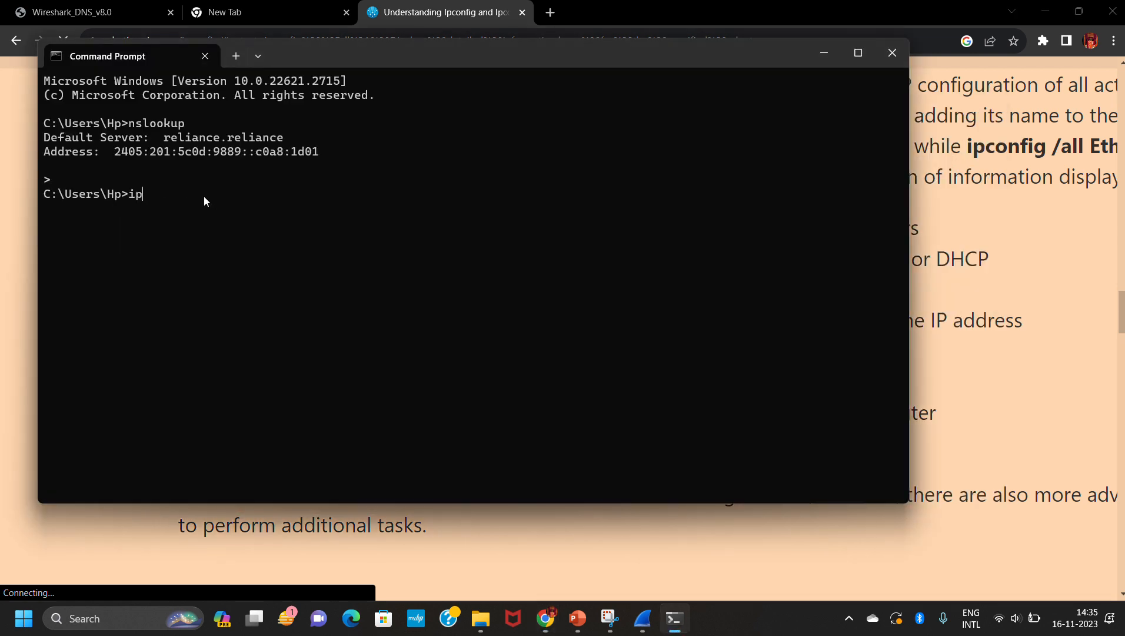
text(config/all)
key(Return)
scroll(153, 308, up, 5)
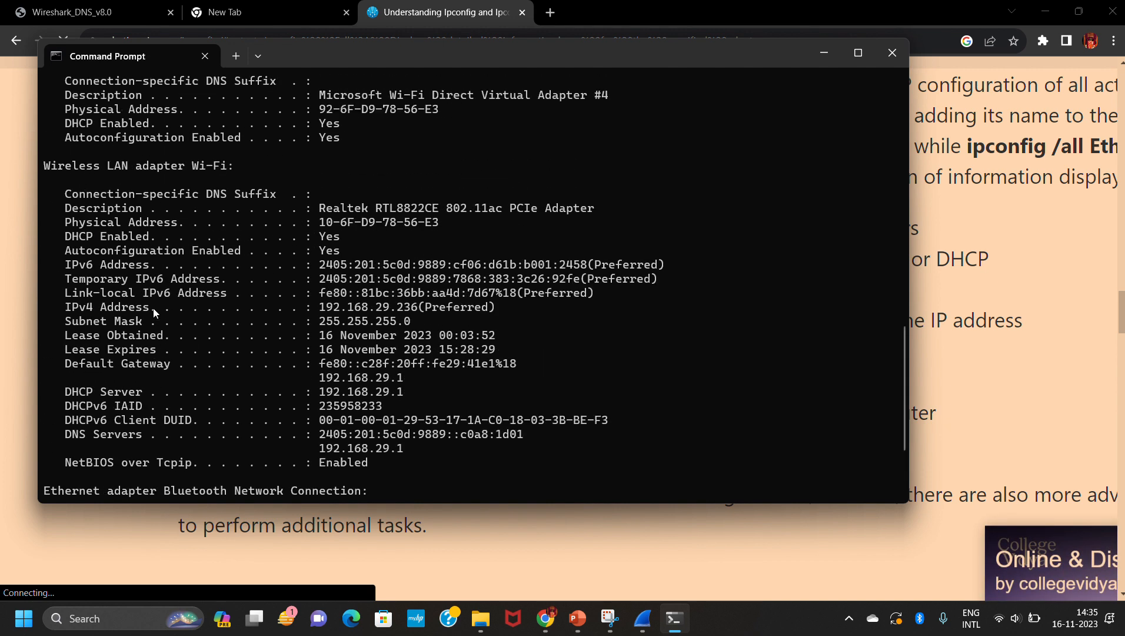
scroll(152, 342, down, 1)
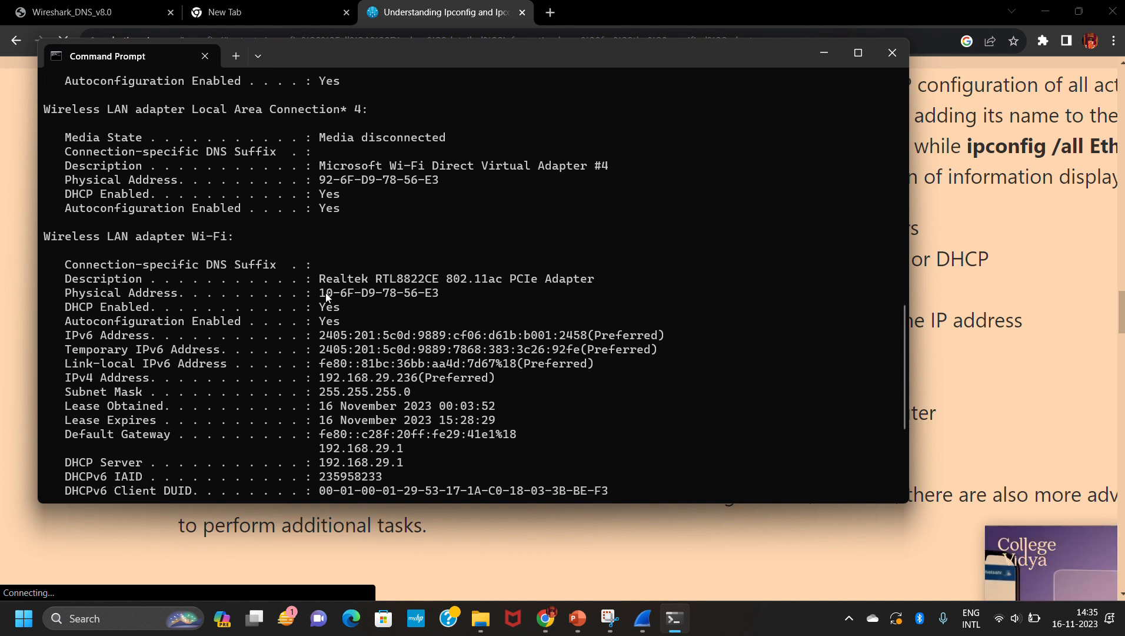
drag(321, 293, 446, 294)
Compare the Wi-Fi adapter's DHCP Enabled value in Command Prompt with the article, highlighting "static IP address or DHCP".
click(988, 262)
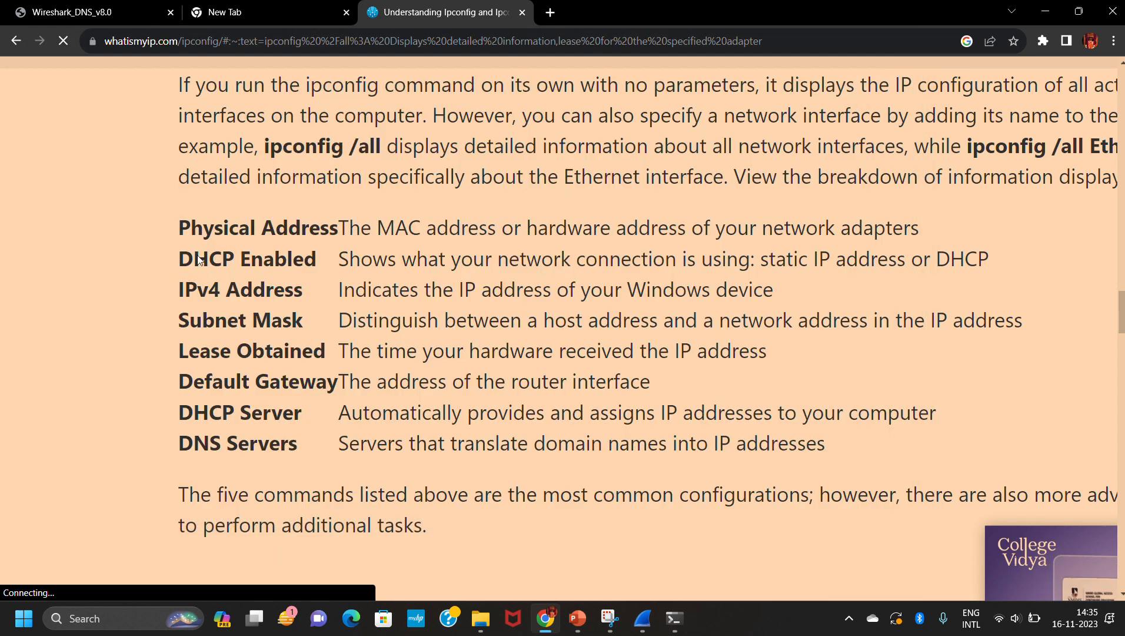
drag(169, 262, 307, 253)
key(alt+Tab)
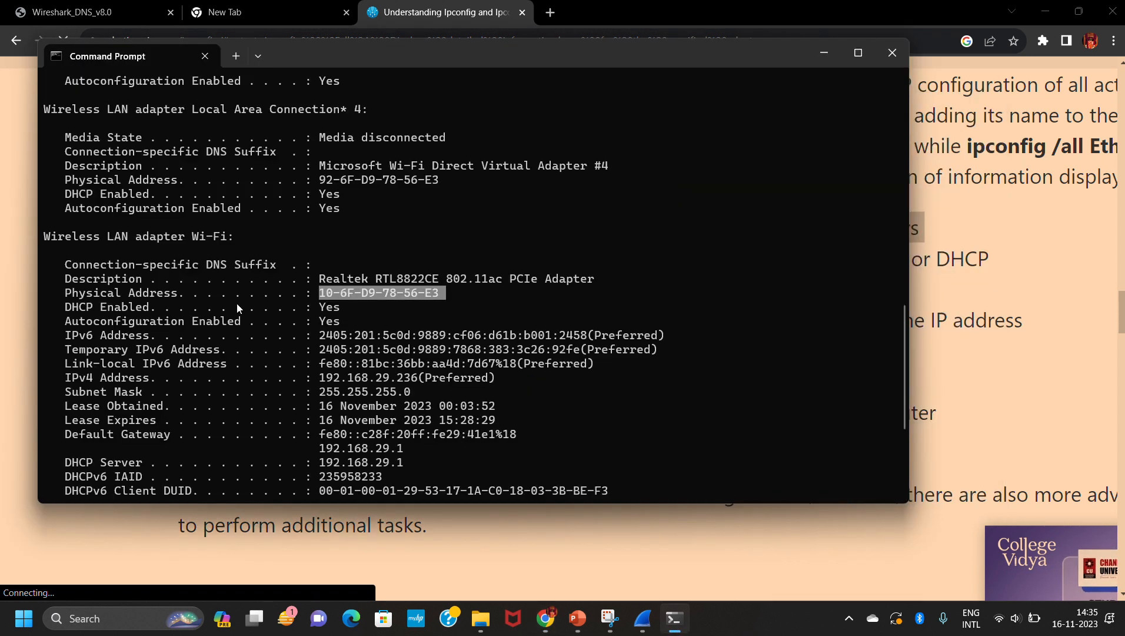
scroll(237, 303, down, 1)
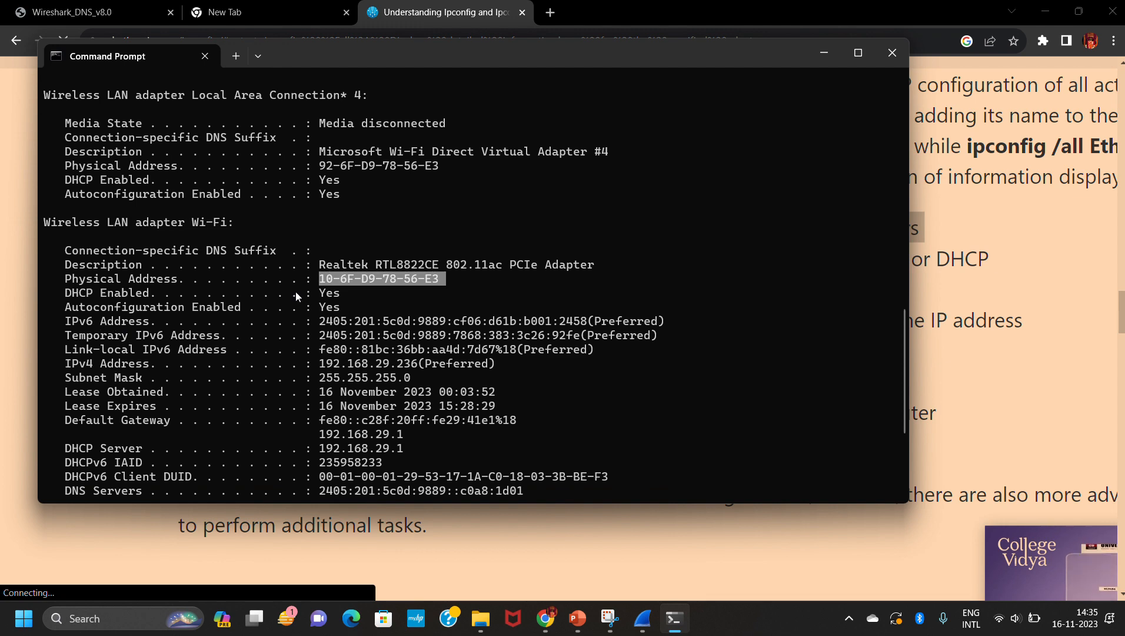
double_click(347, 293)
click(994, 237)
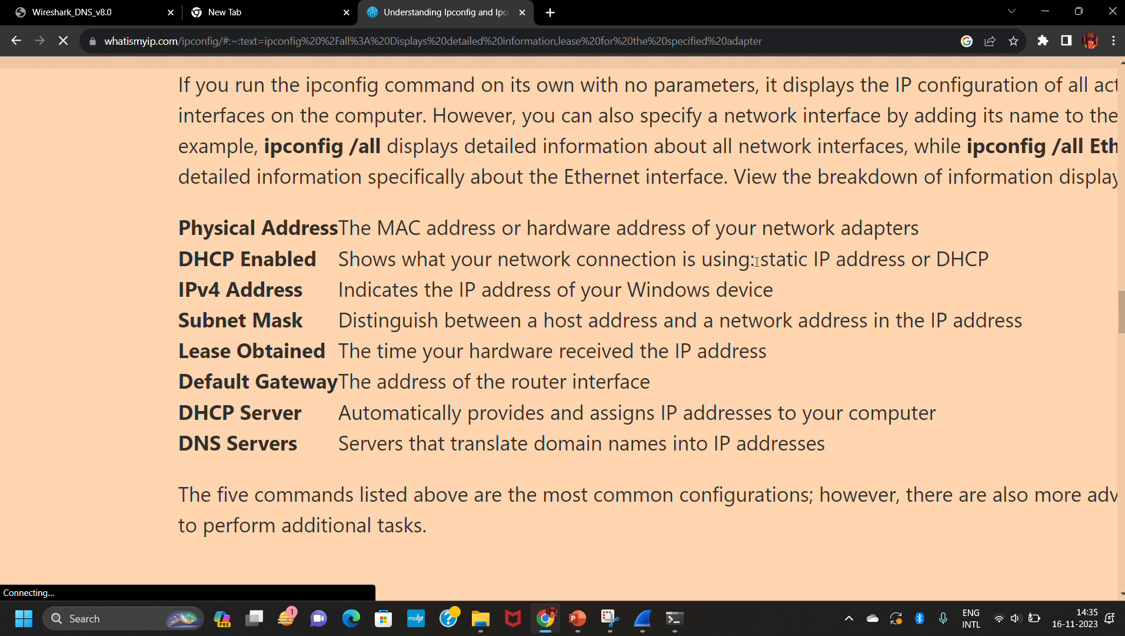
drag(762, 261, 985, 267)
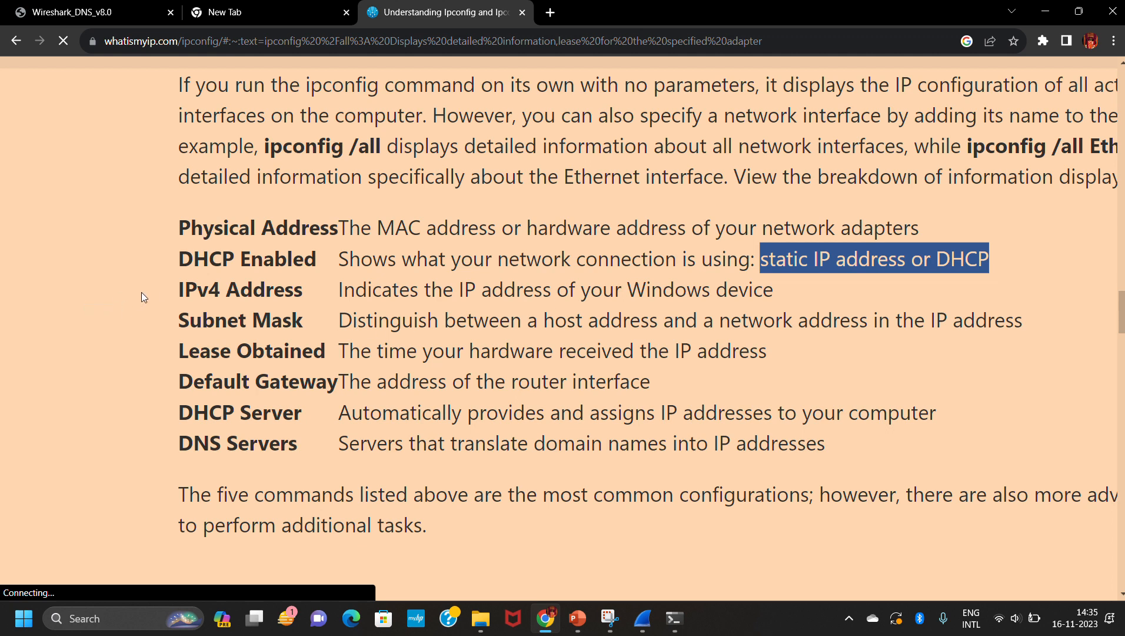
Highlight the IPv4 Address and Subnet Mask descriptions and the DNS Servers entry in the article's field breakdown.
scroll(306, 263, down, 2)
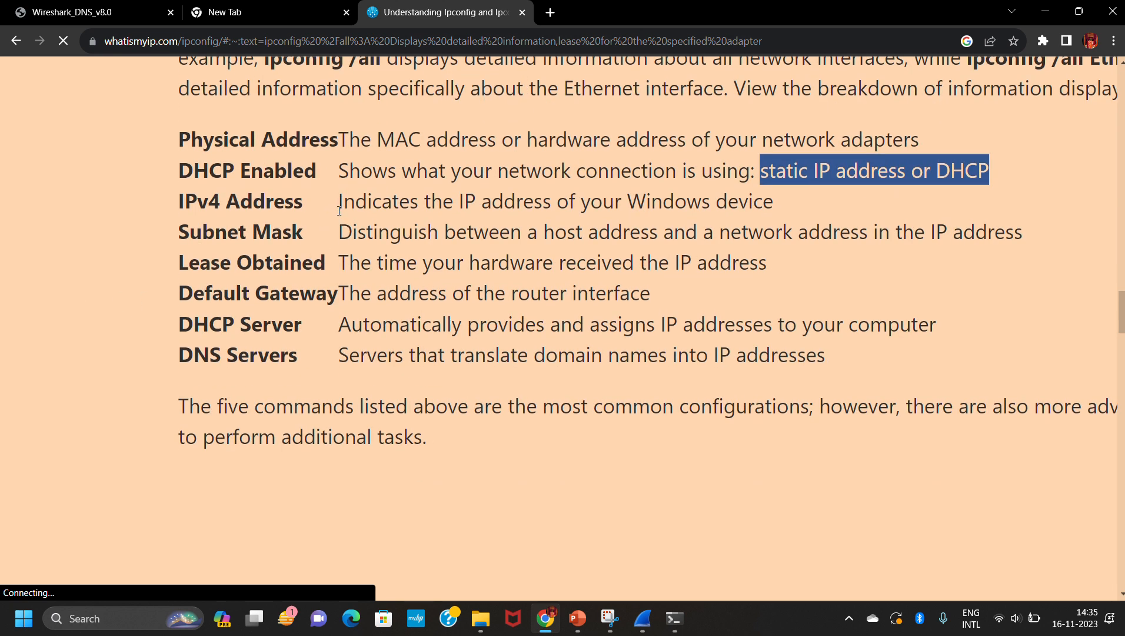
drag(338, 202, 726, 193)
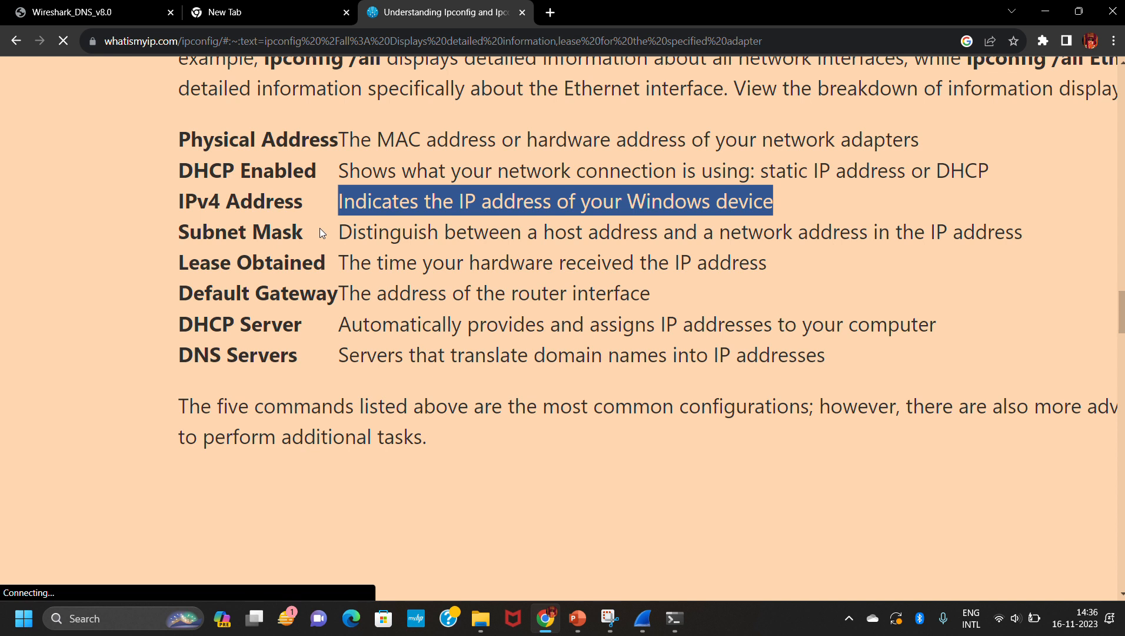
click(336, 233)
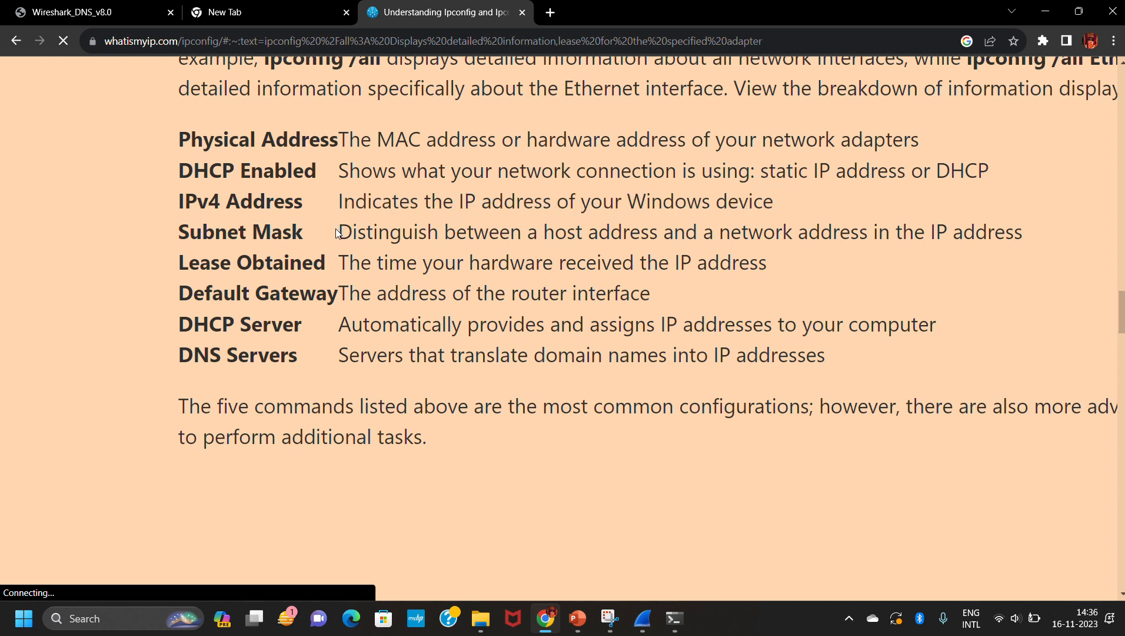
drag(337, 233, 520, 223)
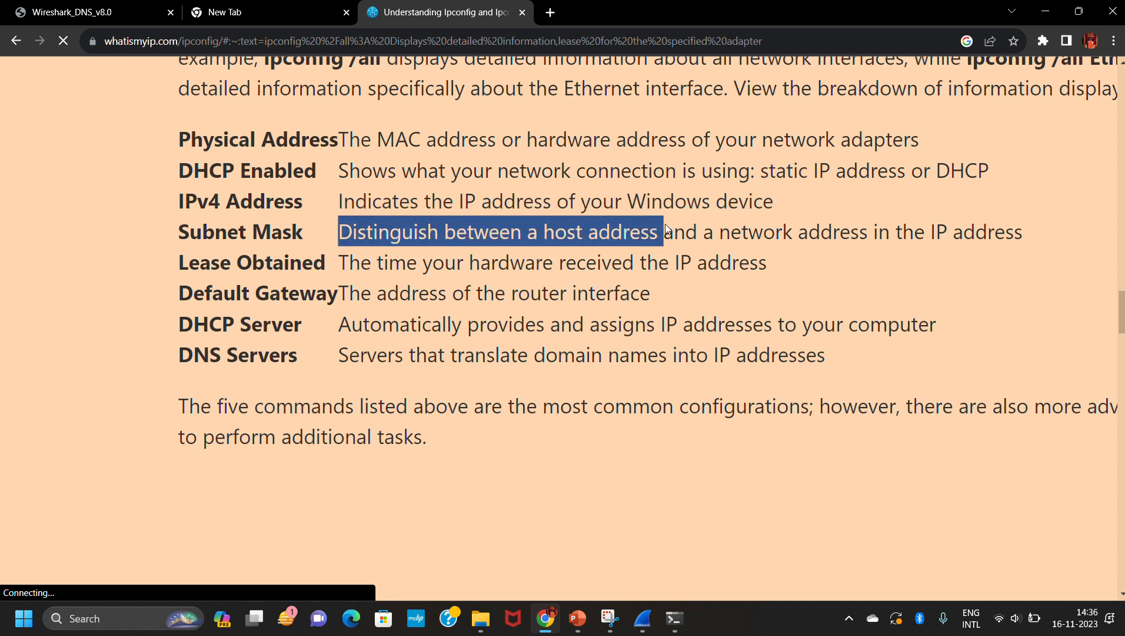
drag(666, 230, 997, 229)
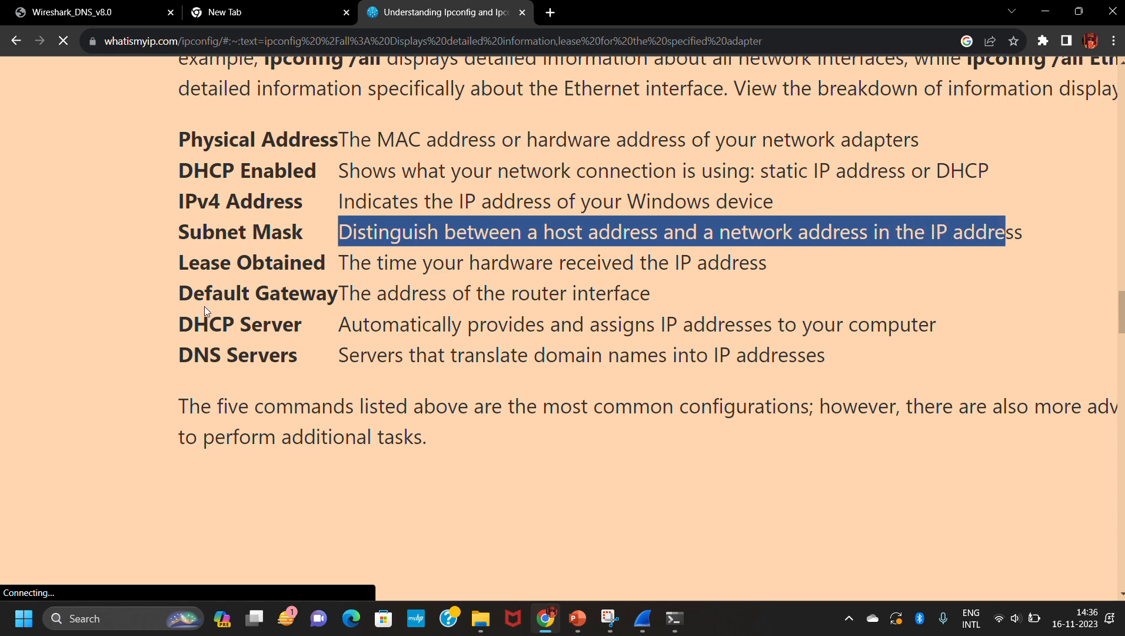
scroll(257, 374, up, 1)
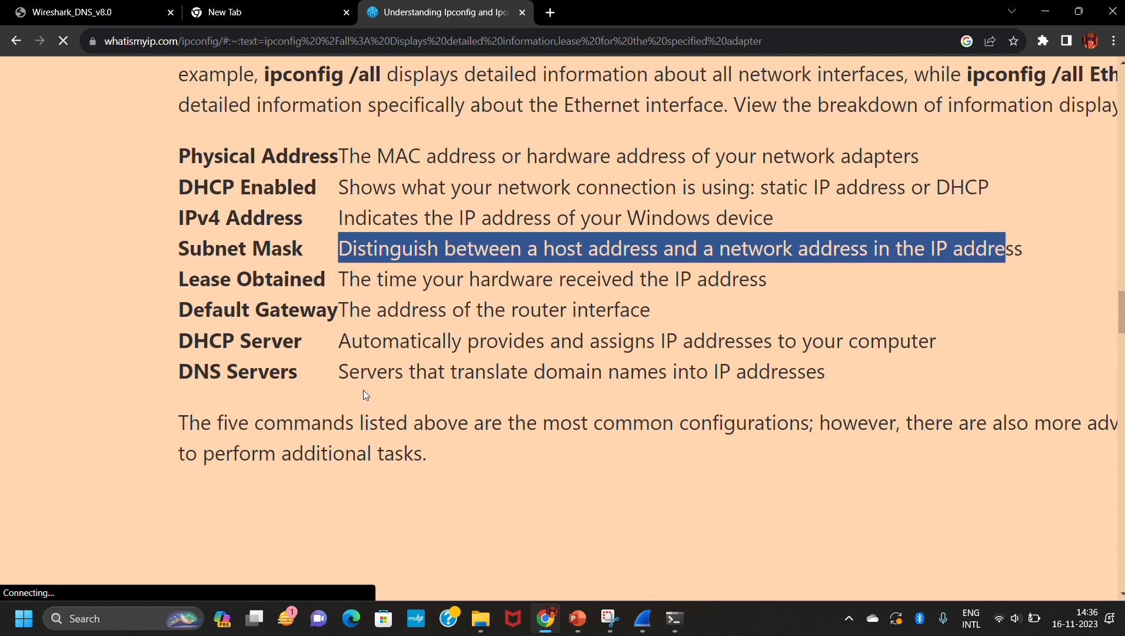
scroll(363, 393, down, 1)
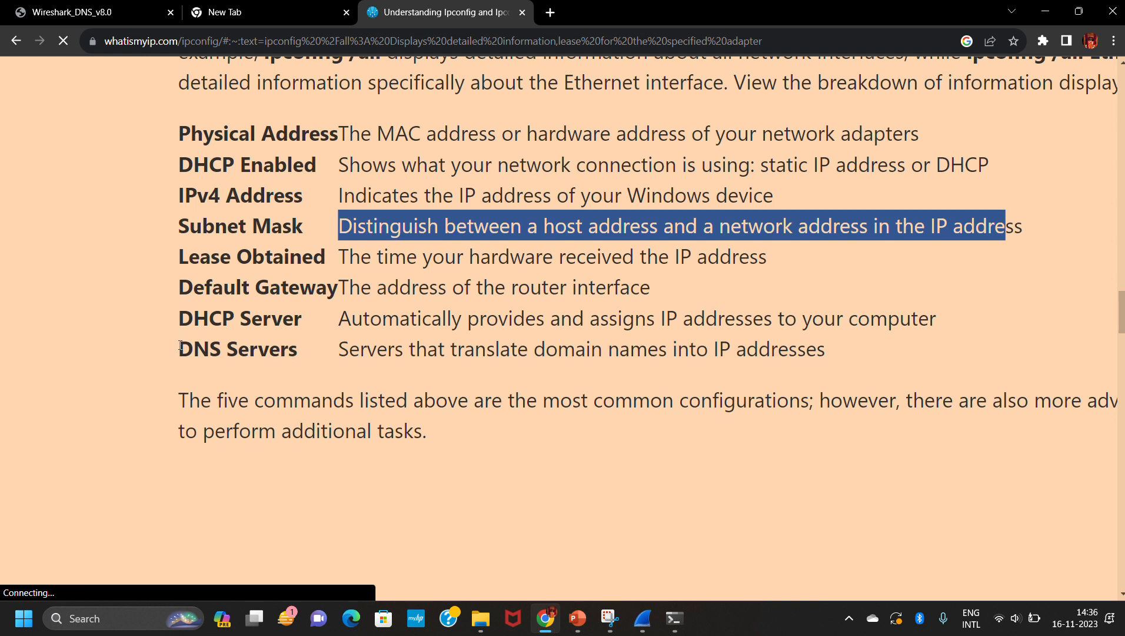
drag(180, 347, 314, 346)
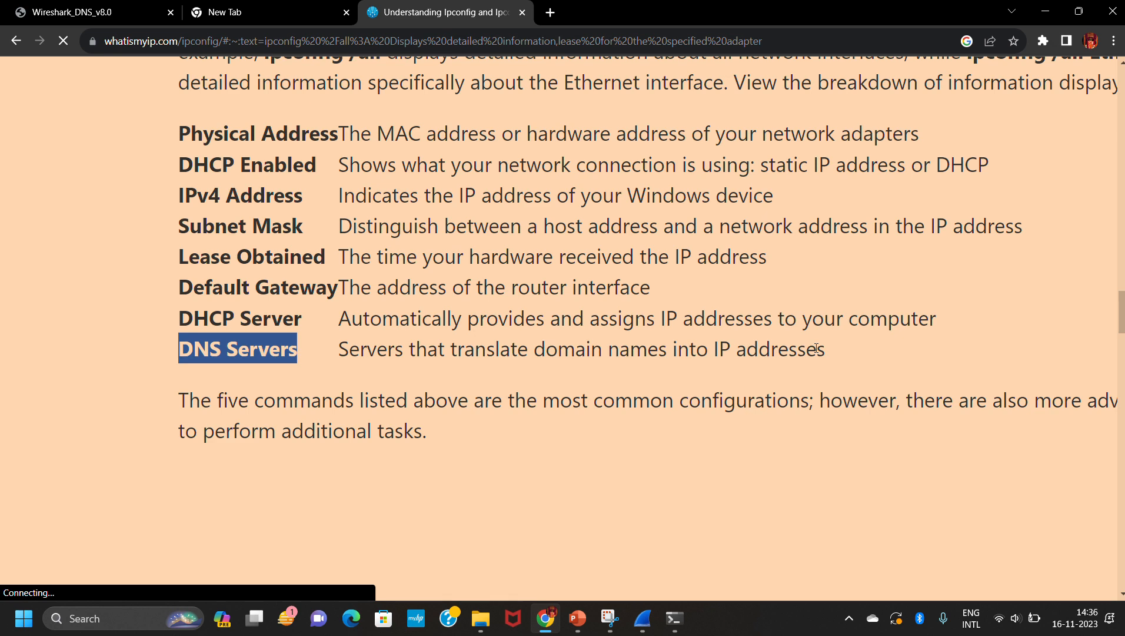
Switch to the DNS presentation in PowerPoint and go to slide 3, "How does DNS work?".
key(alt+Tab)
key(alt+Tab)
key(alt+Tab)
key(alt+Tab)
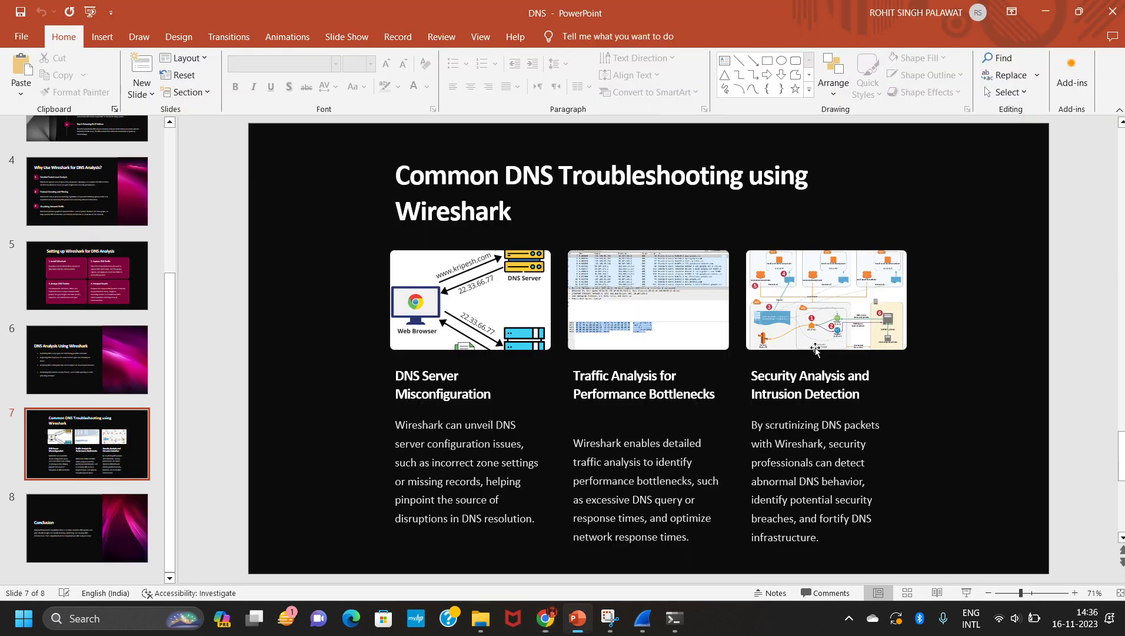
scroll(662, 337, up, 6)
scroll(662, 337, down, 1)
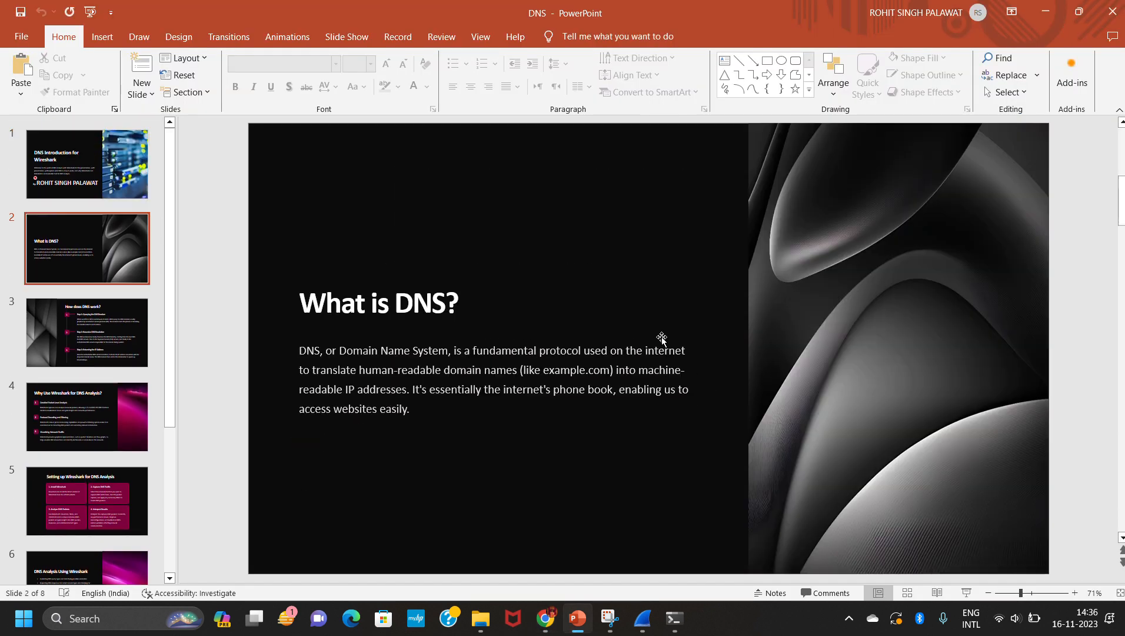
scroll(662, 337, down, 1)
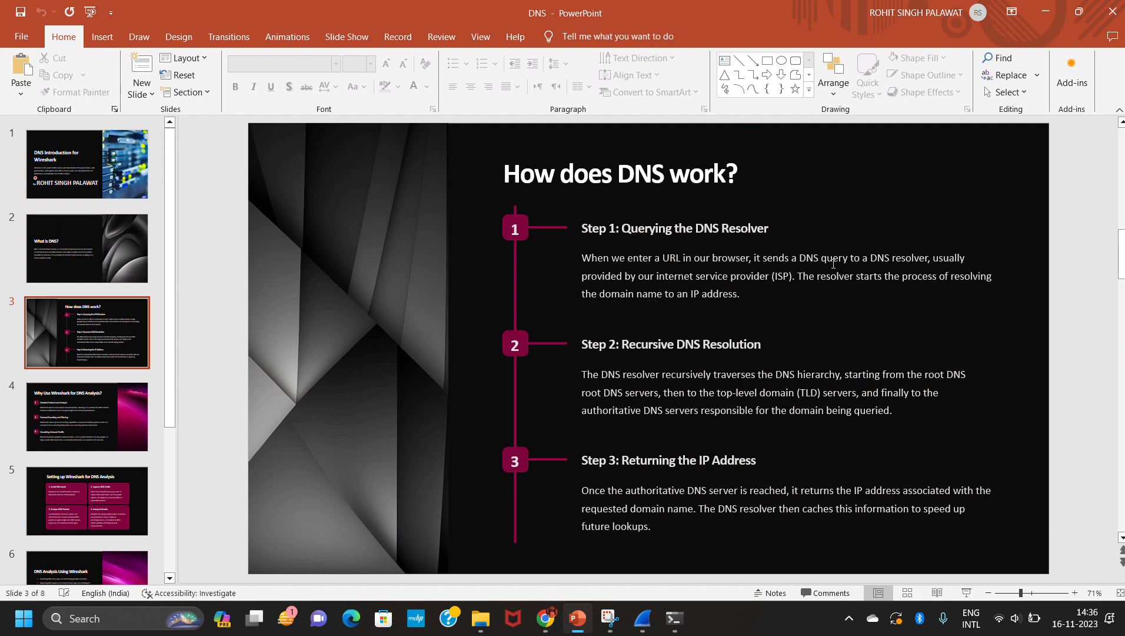
Skim slides 4 and 5 on using and setting up Wireshark for DNS analysis, and return to the title slide.
scroll(838, 267, down, 1)
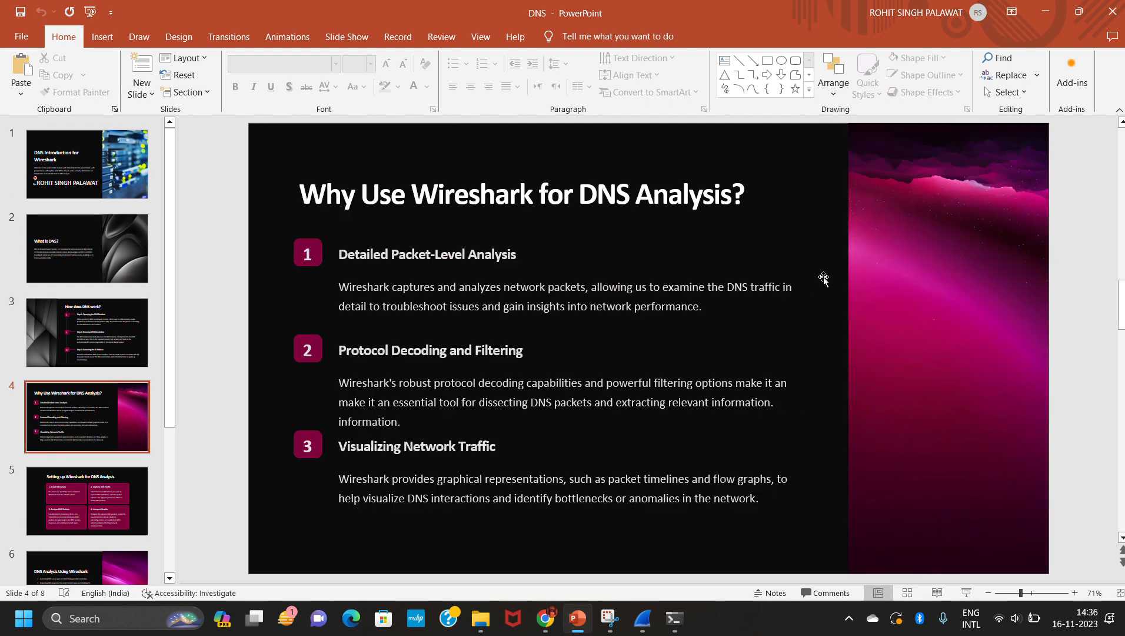
scroll(491, 339, down, 1)
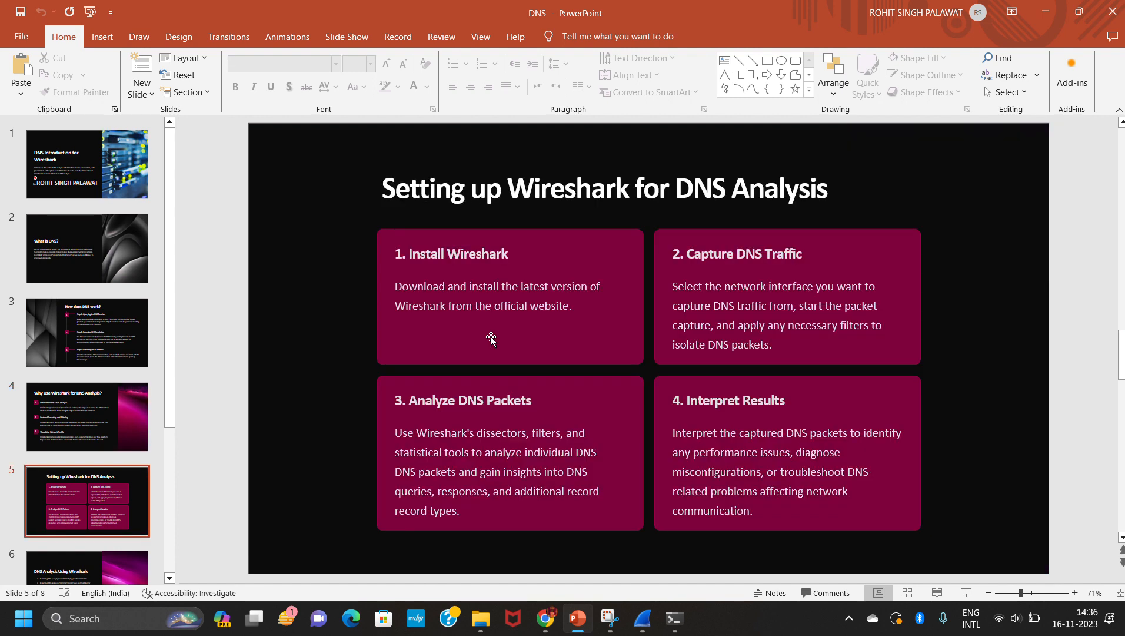
scroll(491, 339, up, 3)
key(alt+Tab)
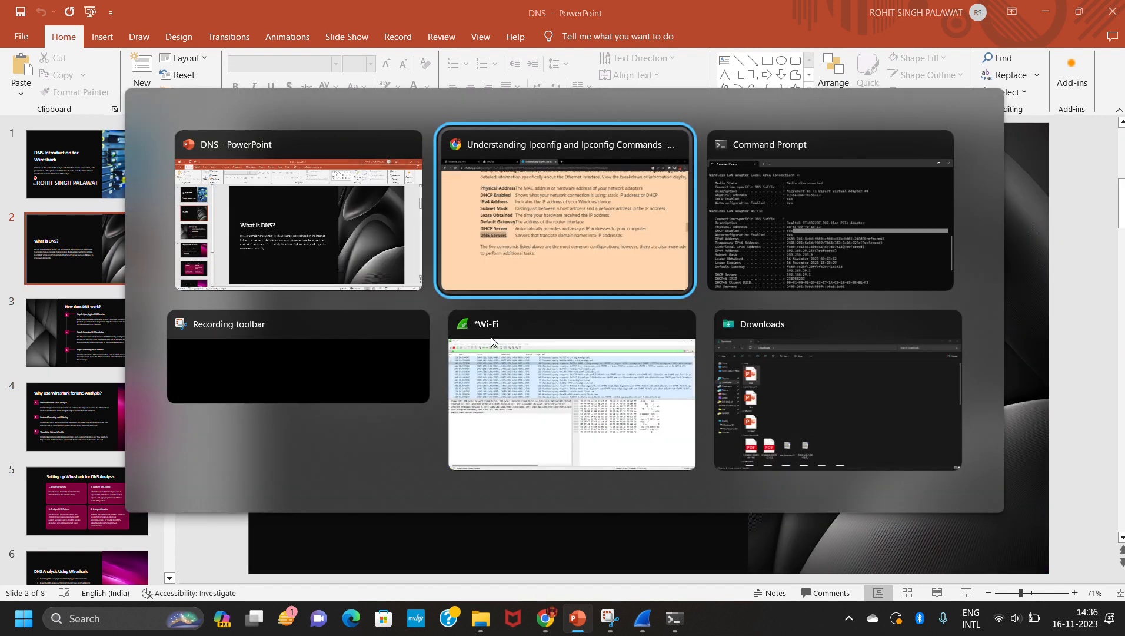
key(alt+shift+Tab)
scroll(569, 336, up, 1)
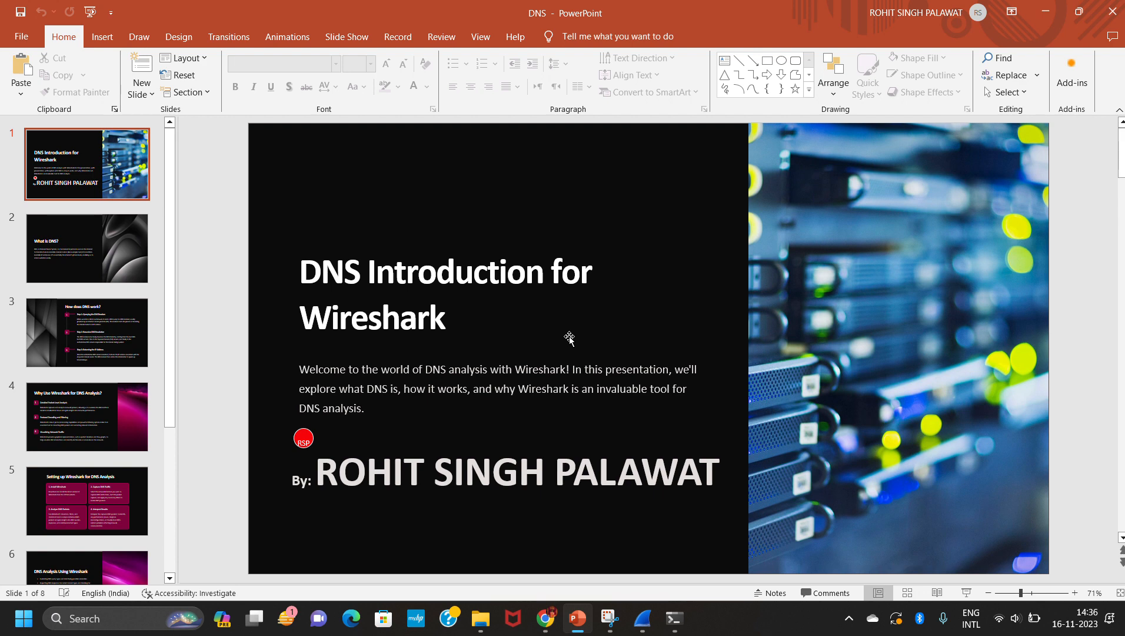
Switch to the ipconfig article in Chrome and go back to "Common ipconfig commands and switches" at a smaller page zoom.
key(alt+Tab)
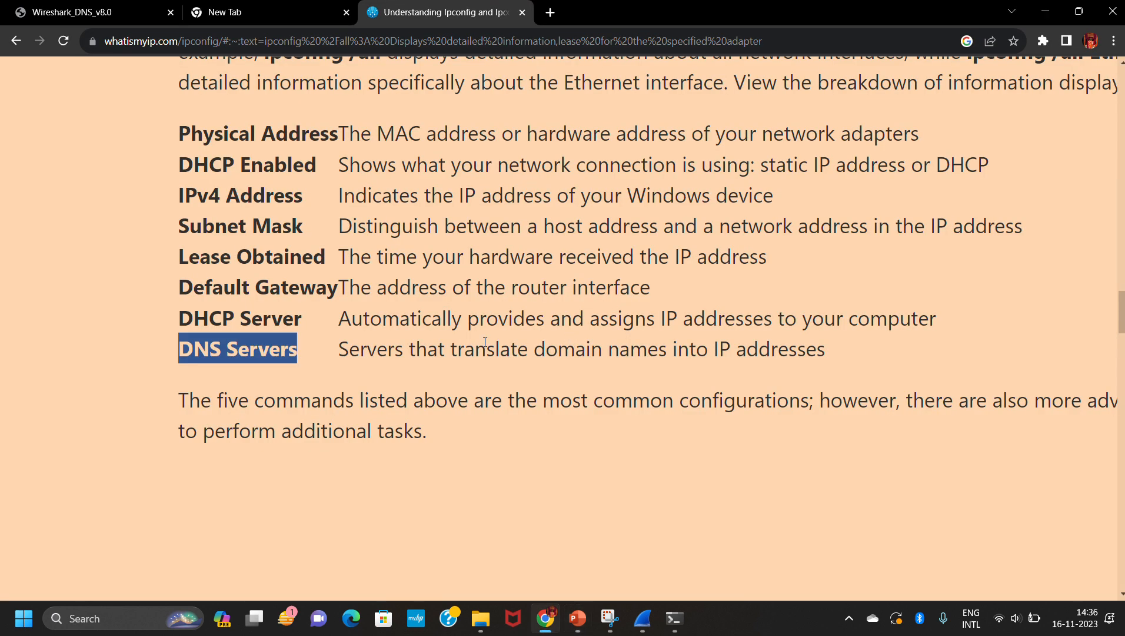
key(ctrl+minus)
key(ctrl+minus)
key(ctrl+minus)
key(ctrl+minus)
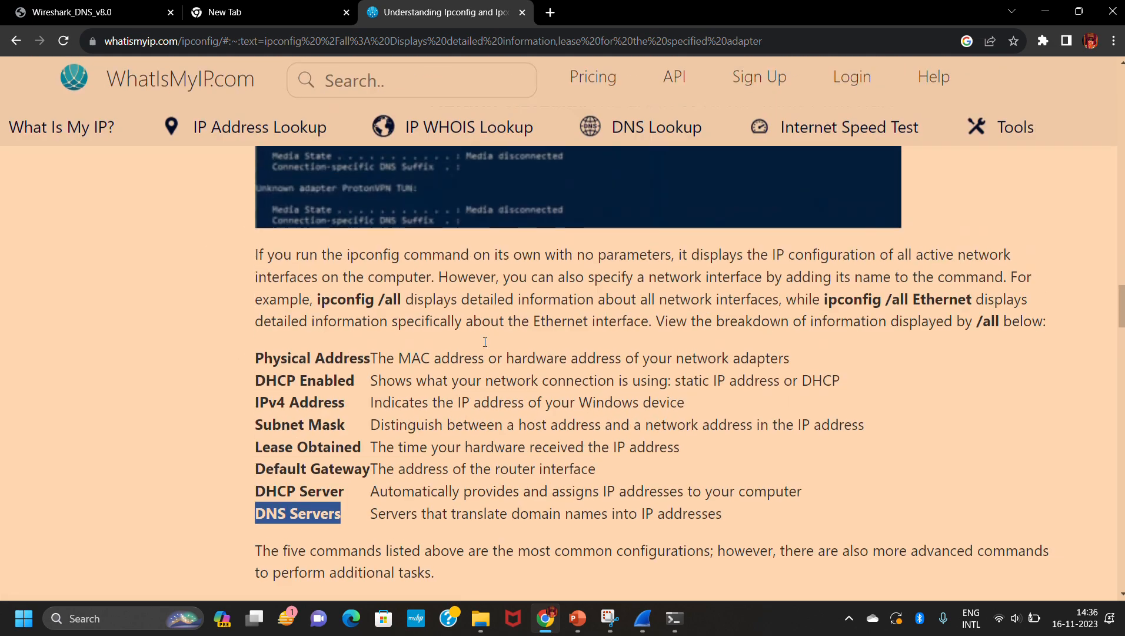
scroll(485, 342, up, 15)
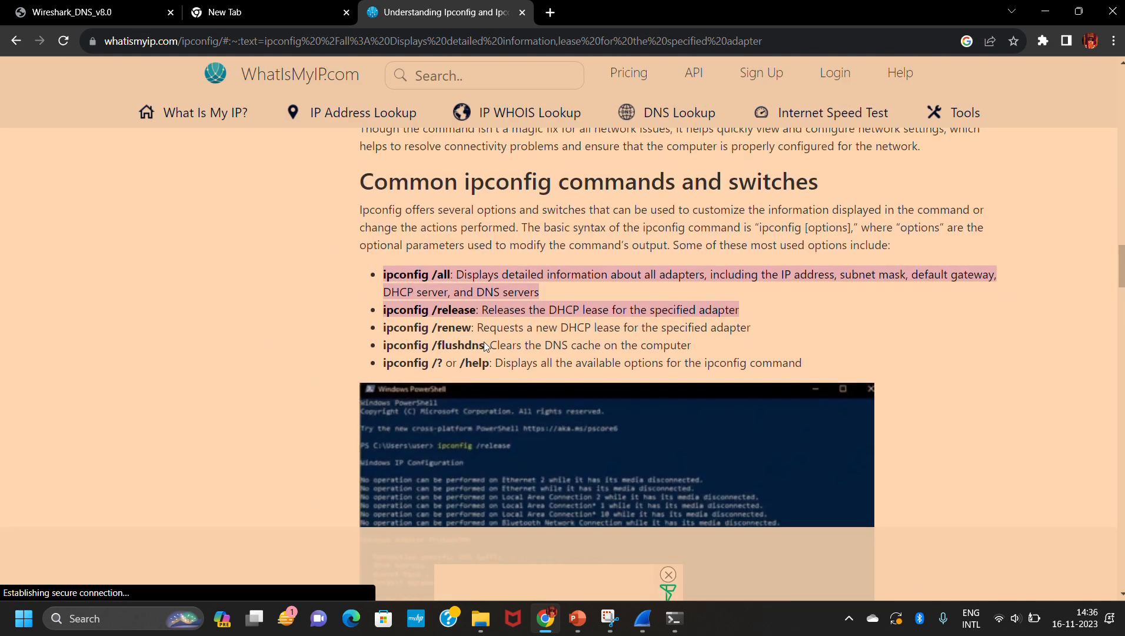
Skim the Wireshark_DNS_v8.0 lab document to its last page and return to page 1 at 99% zoom.
click(97, 8)
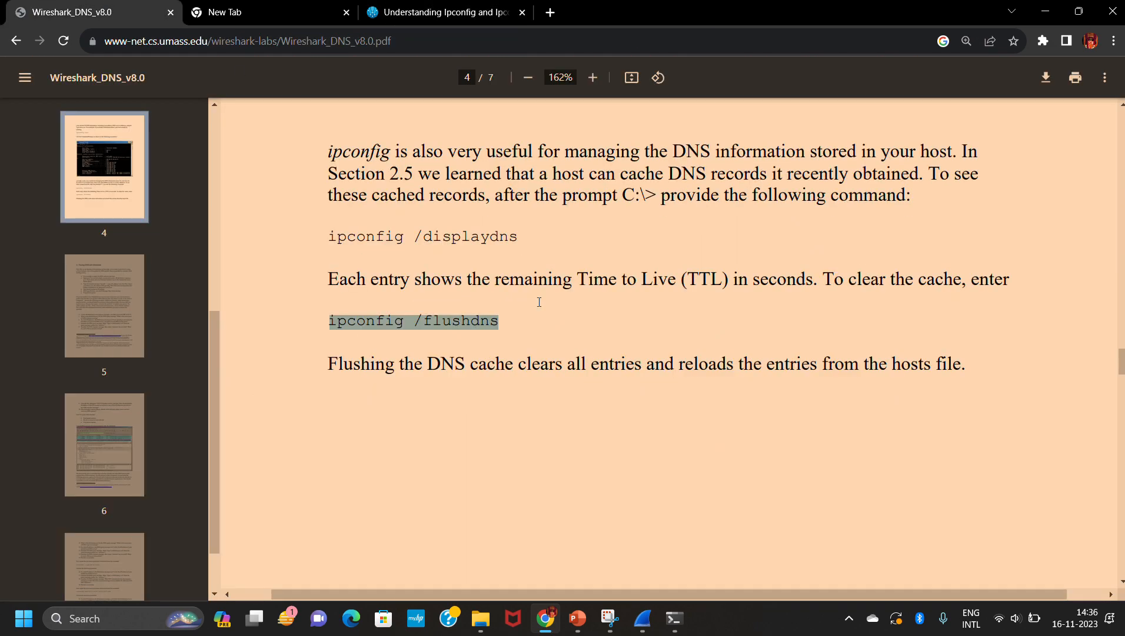
scroll(539, 302, down, 10)
scroll(539, 302, down, 15)
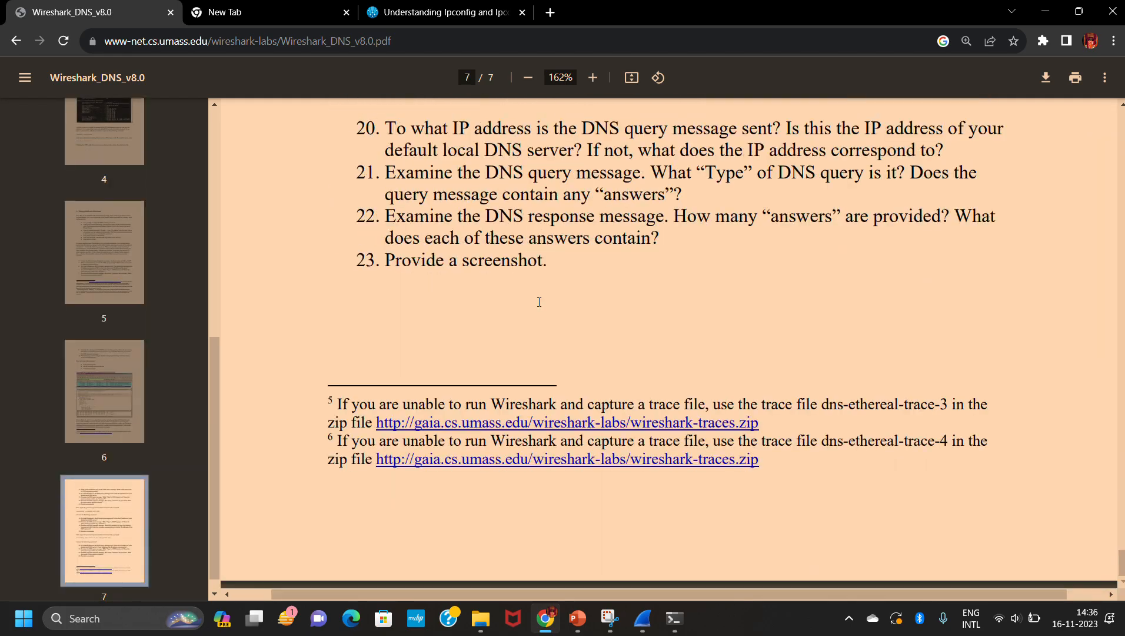
ctrl+scroll(539, 302, down, 3)
scroll(539, 302, up, 10)
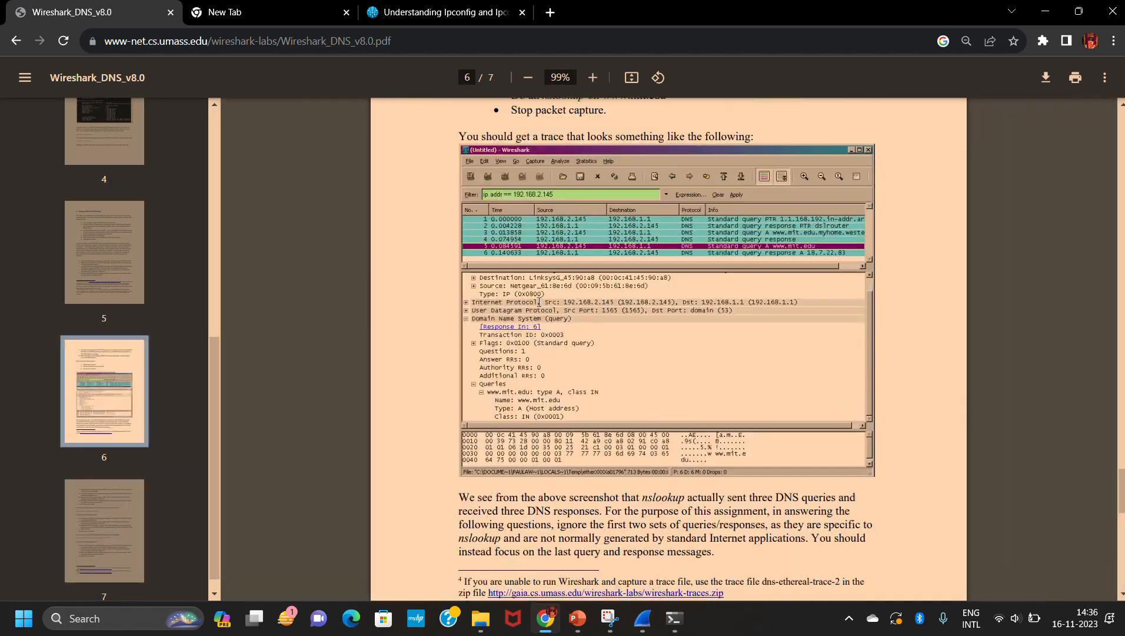
scroll(539, 302, up, 20)
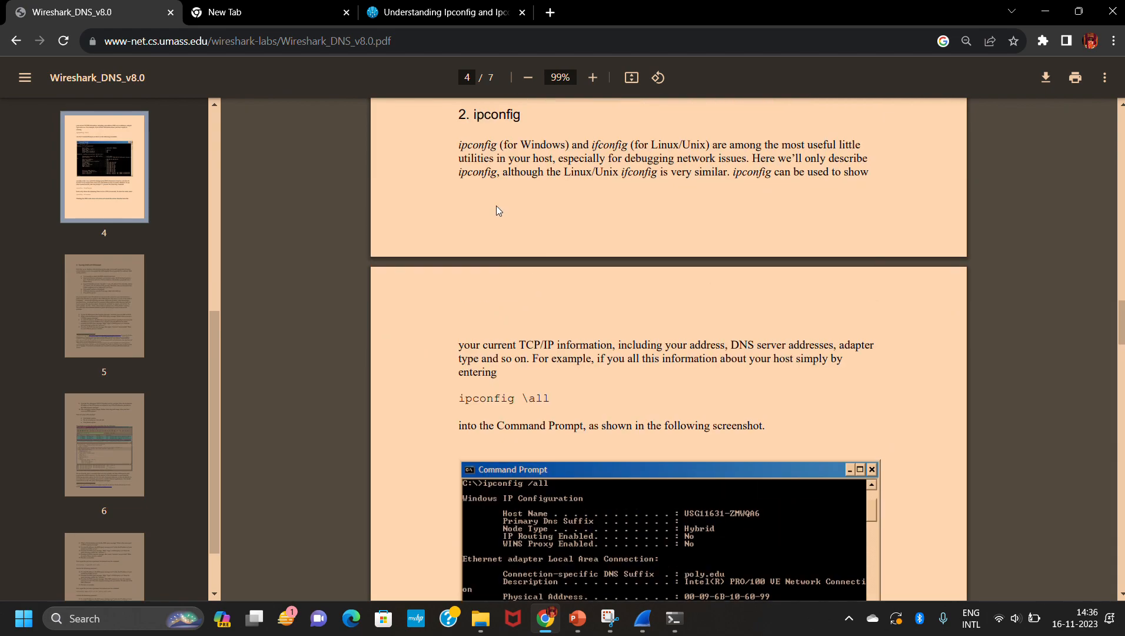
scroll(495, 206, up, 10)
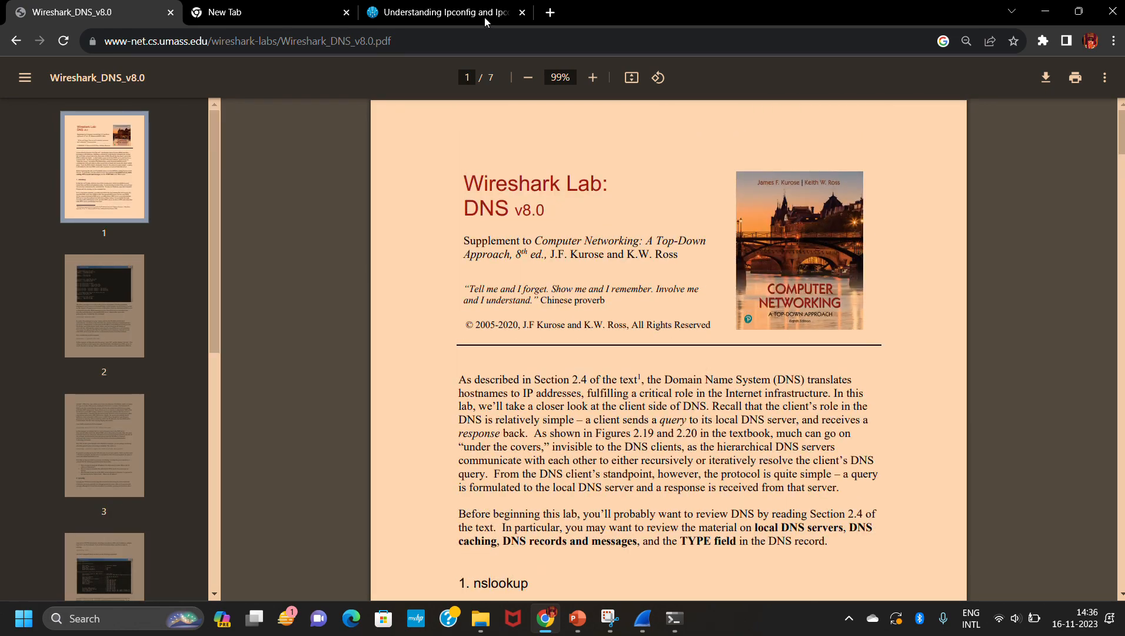